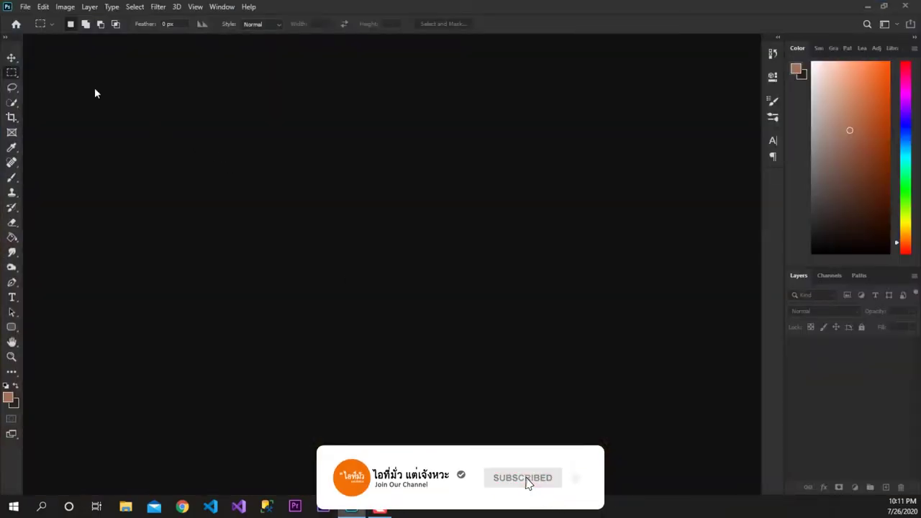
Open the photo 2020_07_20_18_34_IMG_0060.JPG from the PHOTO\Da folder.
{"action": "left_click", "coordinate": [26, 8]}
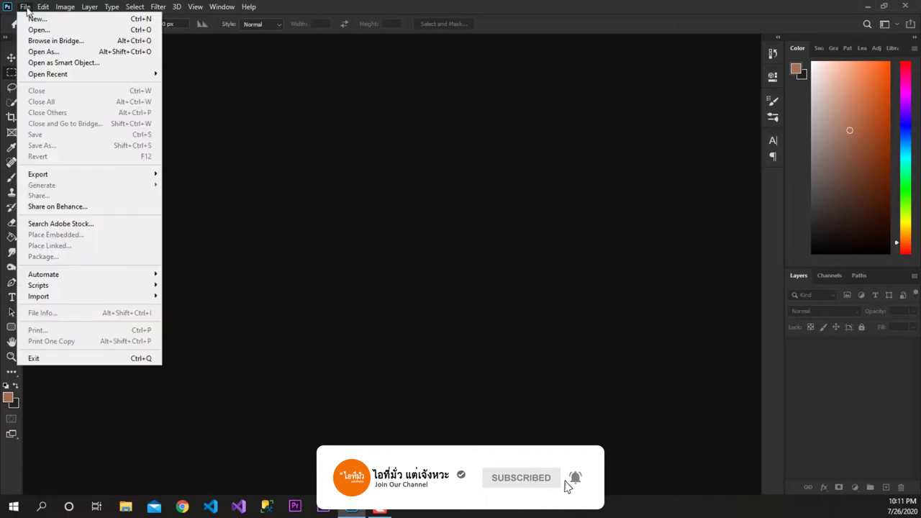
{"action": "left_click", "coordinate": [248, 7]}
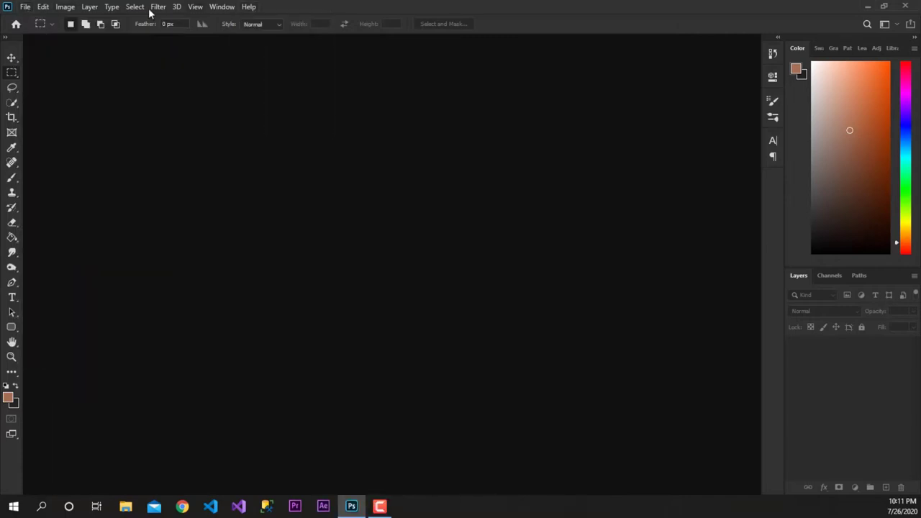
{"action": "left_click", "coordinate": [24, 7]}
{"action": "left_click", "coordinate": [37, 29]}
{"action": "scroll", "coordinate": [328, 252], "scroll_direction": "down", "scroll_amount": 5}
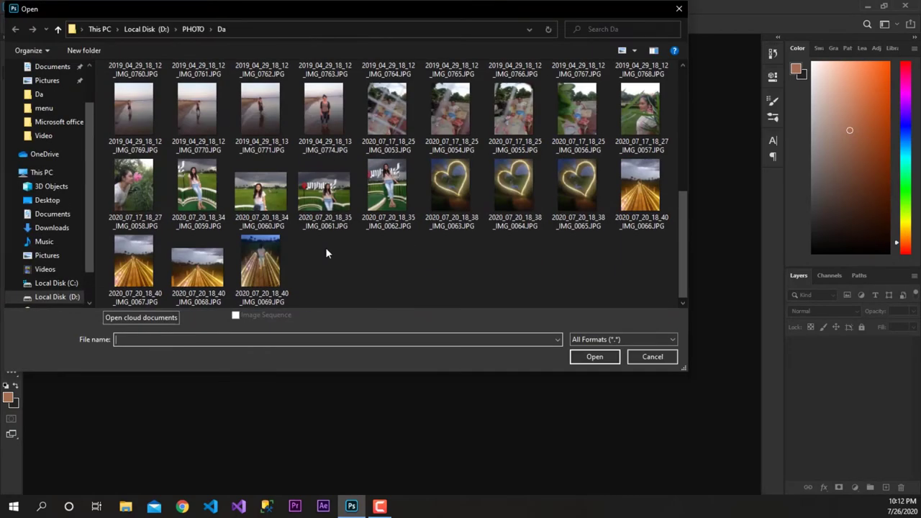
{"action": "left_click", "coordinate": [261, 203]}
{"action": "left_click", "coordinate": [594, 356]}
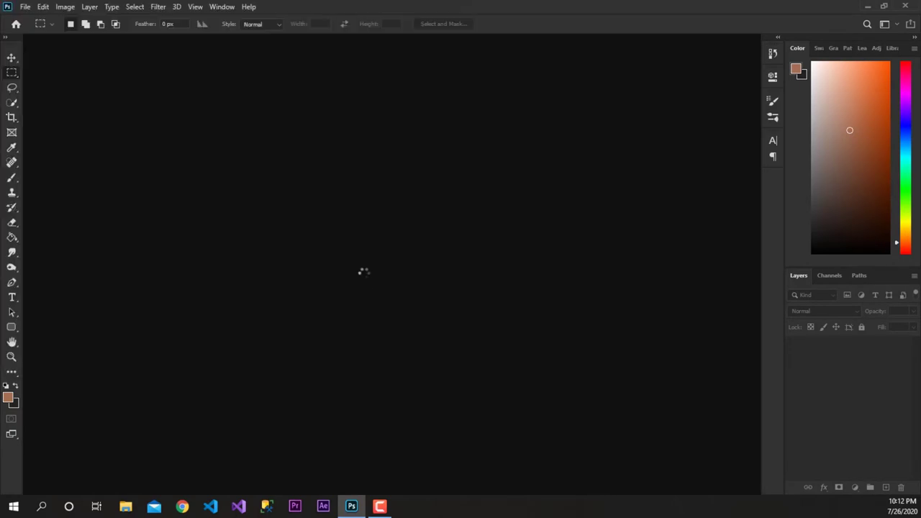
Zoom in and out across the rice-field photo with the scroll wheel.
{"action": "scroll", "coordinate": [368, 237], "scroll_direction": "up", "scroll_amount": 3}
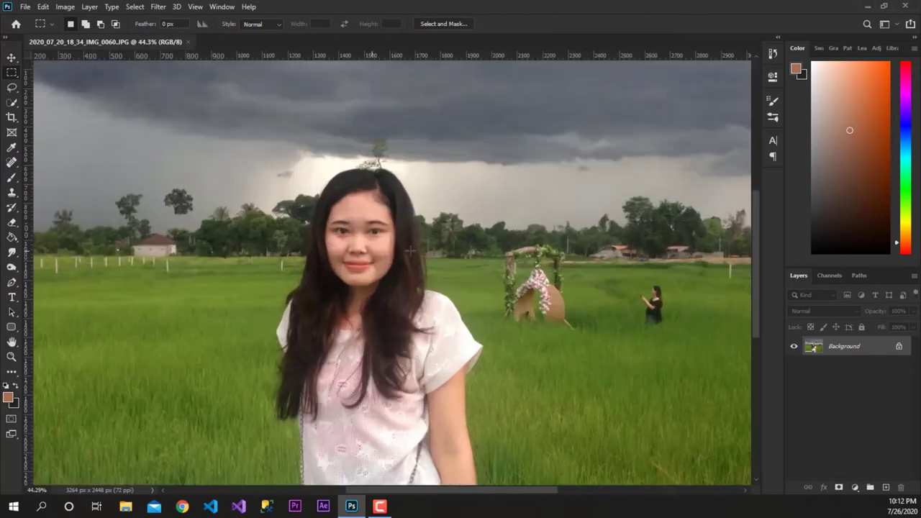
{"action": "scroll", "coordinate": [329, 248], "scroll_direction": "up", "scroll_amount": 2}
{"action": "scroll", "coordinate": [309, 252], "scroll_direction": "down", "scroll_amount": 2}
{"action": "scroll", "coordinate": [313, 273], "scroll_direction": "down", "scroll_amount": 1}
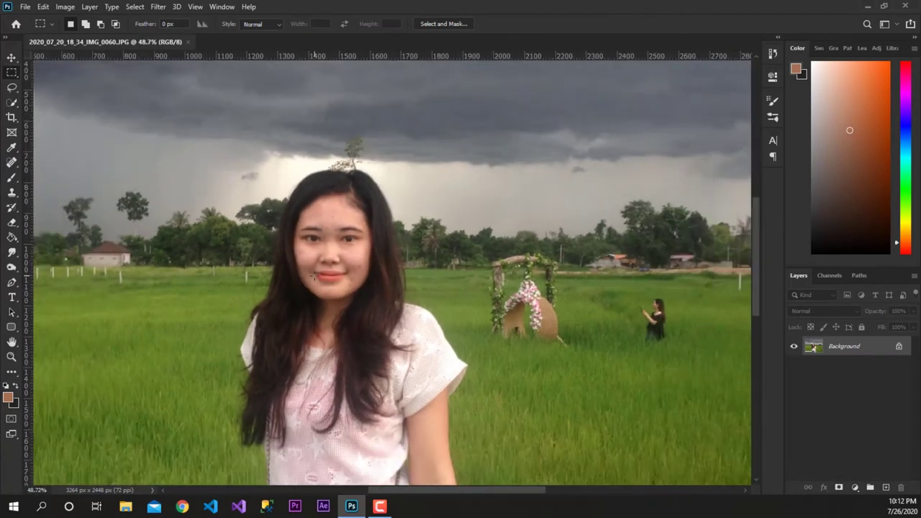
{"action": "scroll", "coordinate": [316, 288], "scroll_direction": "up", "scroll_amount": 2}
{"action": "scroll", "coordinate": [324, 288], "scroll_direction": "up", "scroll_amount": 1}
{"action": "scroll", "coordinate": [346, 273], "scroll_direction": "down", "scroll_amount": 2}
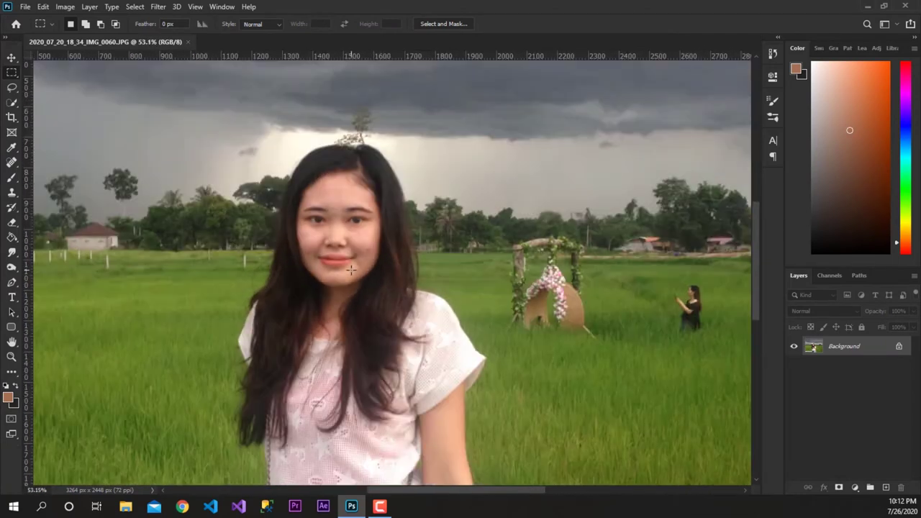
{"action": "scroll", "coordinate": [348, 274], "scroll_direction": "down", "scroll_amount": 1}
{"action": "scroll", "coordinate": [352, 270], "scroll_direction": "up", "scroll_amount": 2}
{"action": "scroll", "coordinate": [363, 261], "scroll_direction": "down", "scroll_amount": 2}
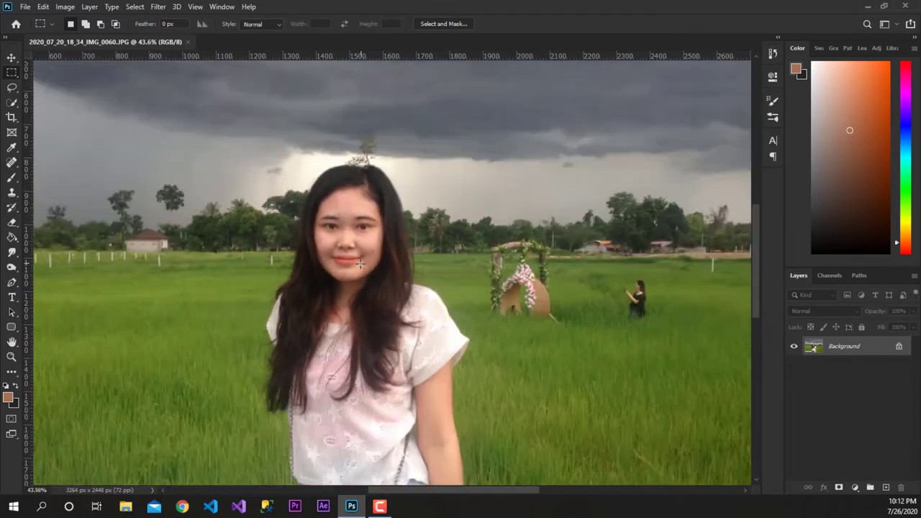
{"action": "scroll", "coordinate": [321, 265], "scroll_direction": "down", "scroll_amount": 1}
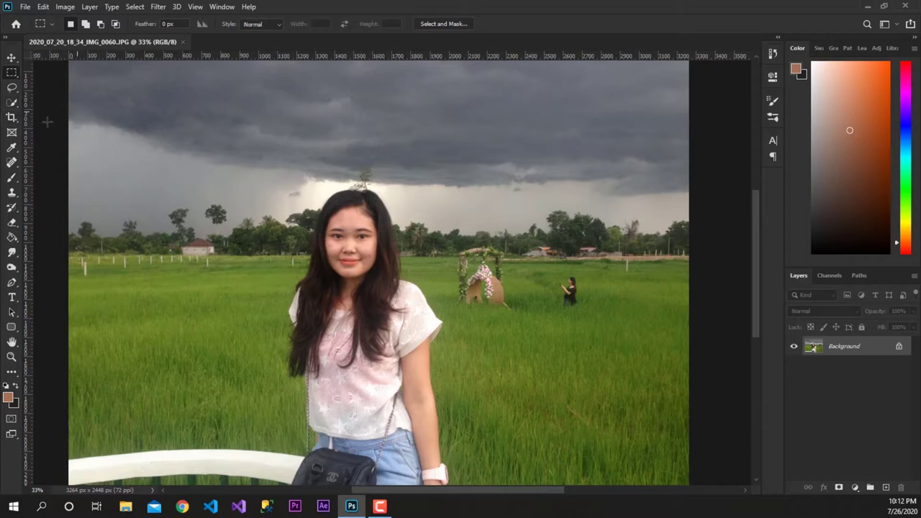
Try the Quick Selection and Object Selection tools, then return to Rectangular Marquee.
{"action": "left_click", "coordinate": [13, 105]}
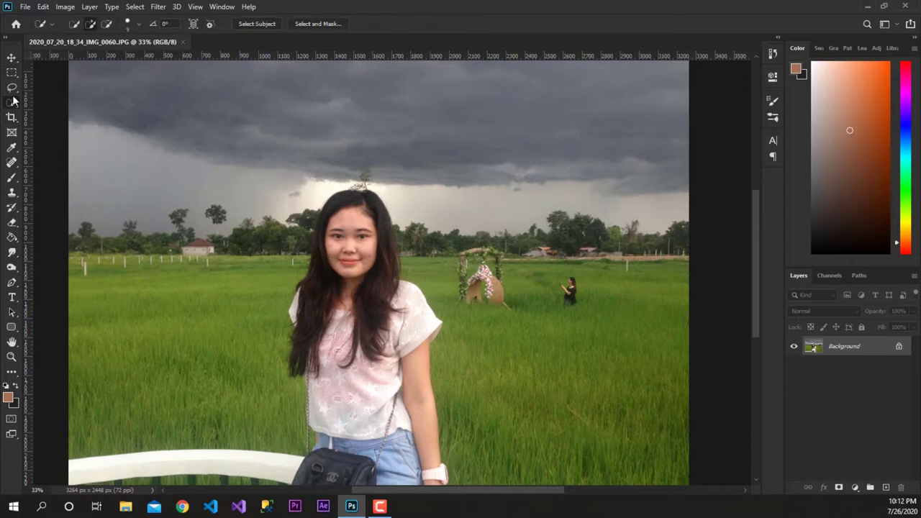
{"action": "right_click", "coordinate": [13, 87]}
{"action": "right_click", "coordinate": [13, 103]}
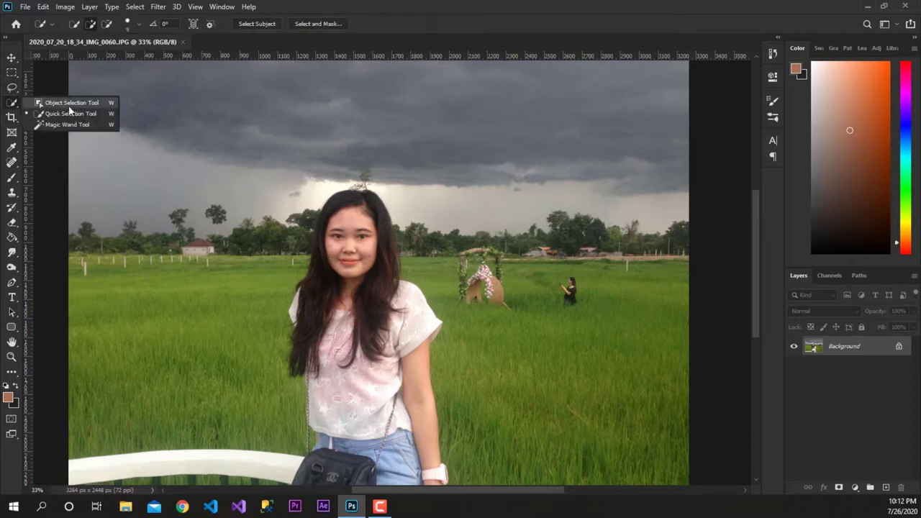
{"action": "left_click", "coordinate": [69, 103]}
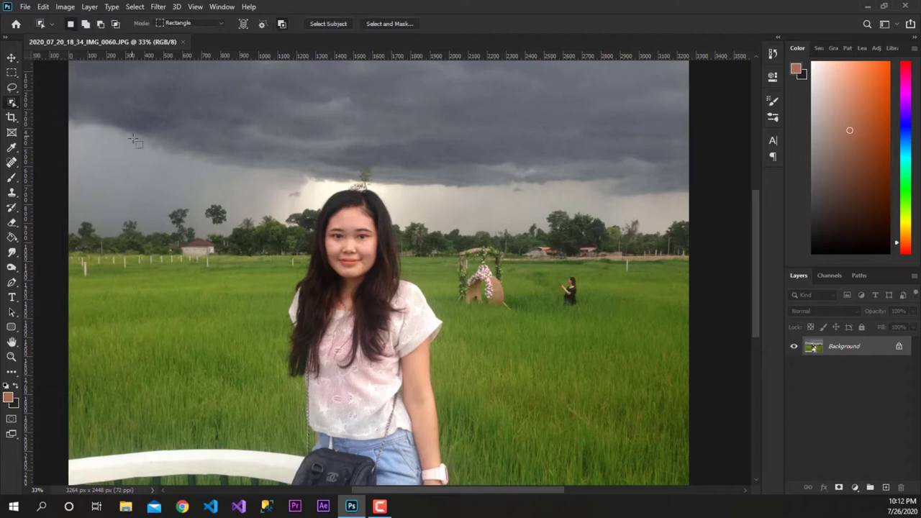
{"action": "right_click", "coordinate": [13, 104]}
{"action": "left_click", "coordinate": [11, 73]}
Zoom to about 105% on the background woman and switch to the Lasso tool.
{"action": "scroll", "coordinate": [586, 308], "scroll_direction": "up", "scroll_amount": 2}
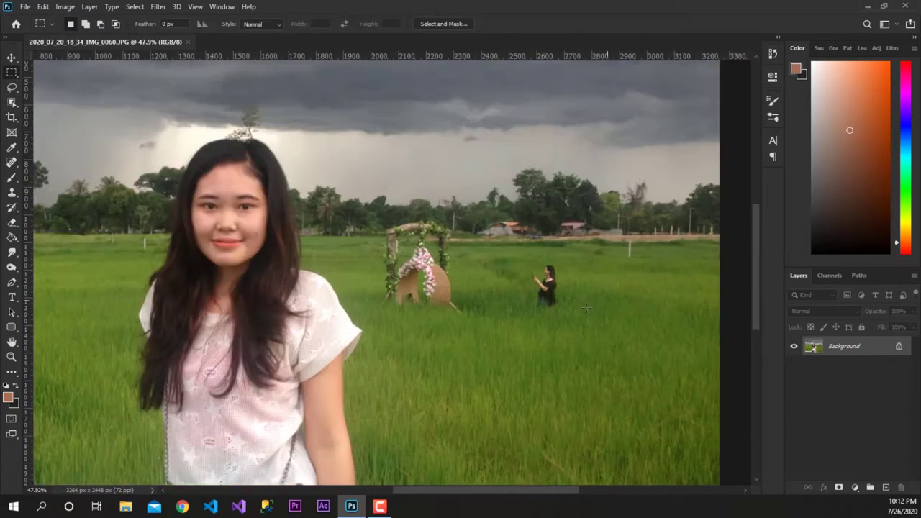
{"action": "scroll", "coordinate": [586, 308], "scroll_direction": "up", "scroll_amount": 4}
{"action": "scroll", "coordinate": [547, 273], "scroll_direction": "up", "scroll_amount": 2}
{"action": "scroll", "coordinate": [527, 246], "scroll_direction": "down", "scroll_amount": 2}
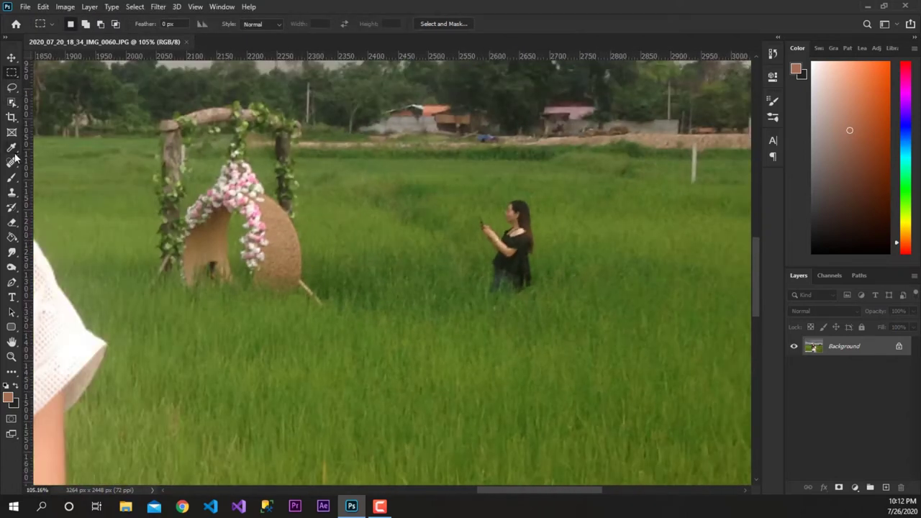
{"action": "left_click", "coordinate": [13, 89]}
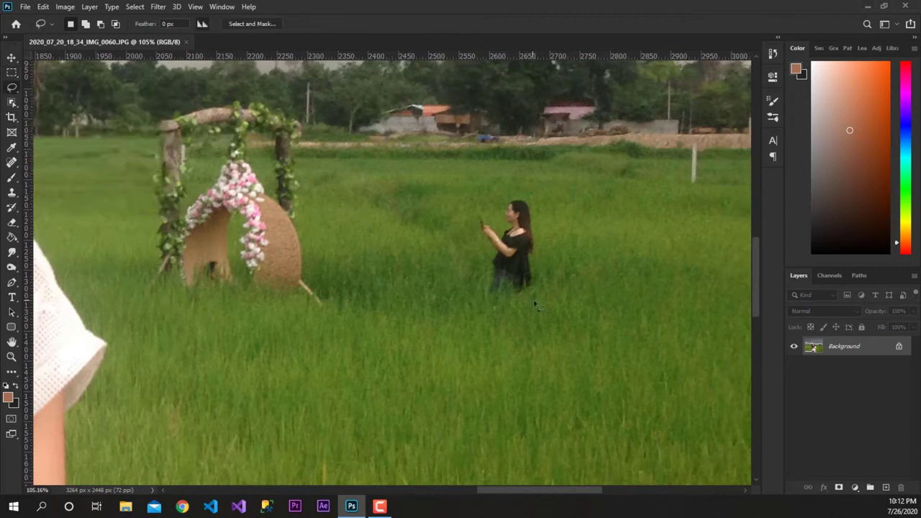
Lasso the background woman, Content-Aware fill her area with grass, then deselect.
{"action": "left_click_drag", "start_coordinate": [583, 311], "coordinate": [605, 268]}
{"action": "left_click_drag", "start_coordinate": [587, 307], "coordinate": [584, 311]}
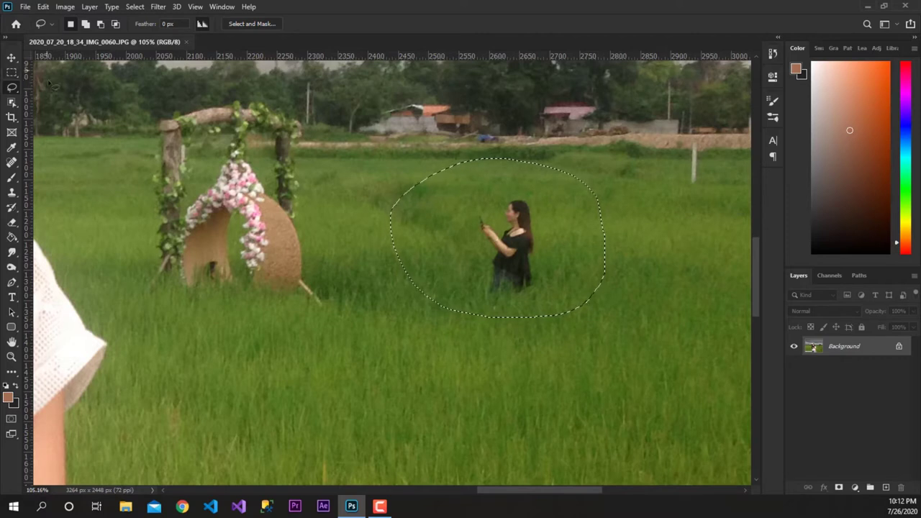
{"action": "left_click", "coordinate": [43, 6]}
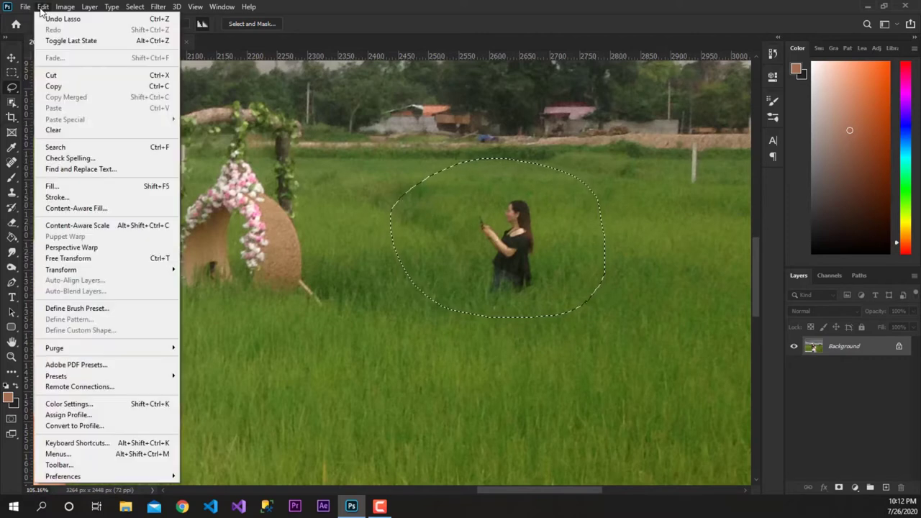
{"action": "left_click", "coordinate": [57, 188]}
{"action": "left_click_drag", "start_coordinate": [298, 134], "coordinate": [206, 115]}
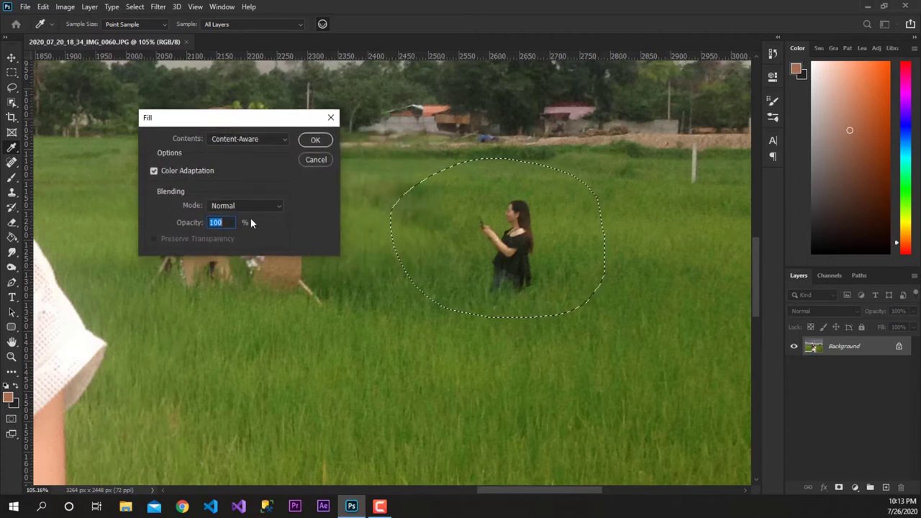
{"action": "left_click", "coordinate": [315, 140]}
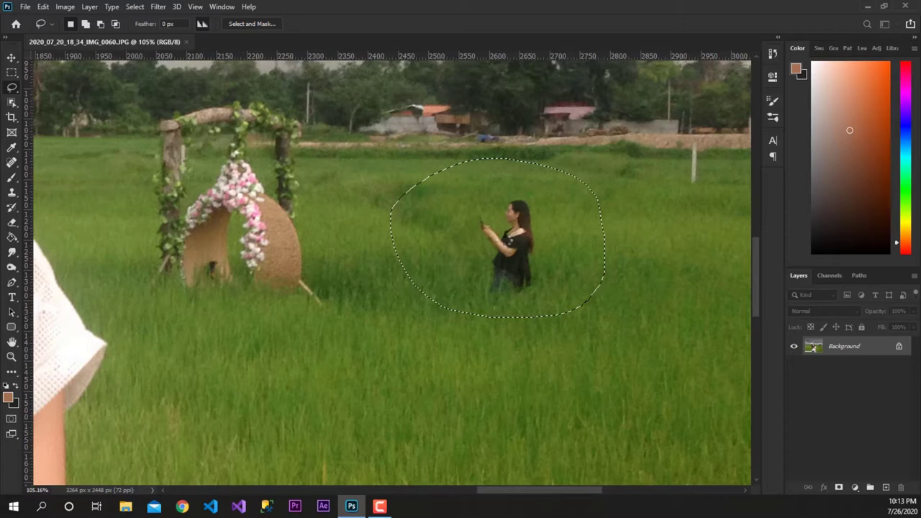
{"action": "key", "text": "ctrl+d"}
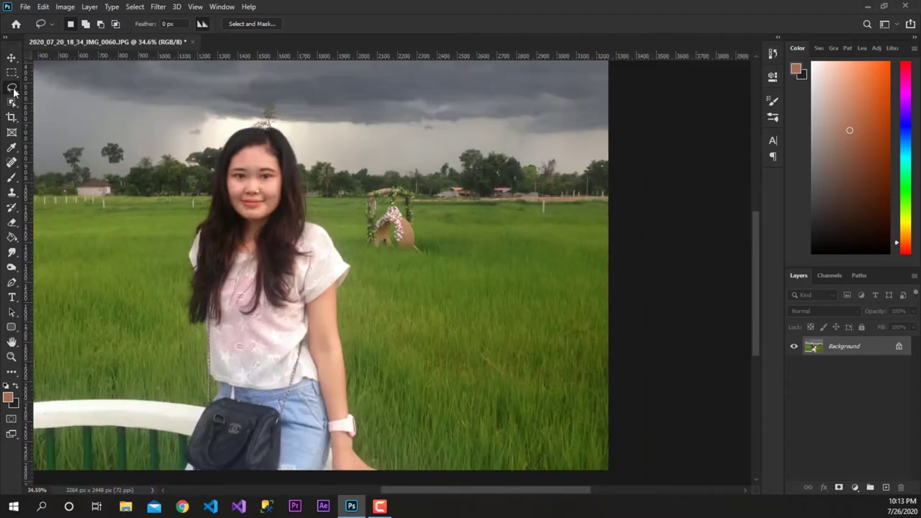
{"action": "left_click", "coordinate": [11, 72]}
Duplicate the Background layer twice to make Background copy and Background copy 2.
{"action": "scroll", "coordinate": [225, 189], "scroll_direction": "up", "scroll_amount": 3}
{"action": "scroll", "coordinate": [225, 190], "scroll_direction": "up", "scroll_amount": 2}
{"action": "scroll", "coordinate": [225, 189], "scroll_direction": "down", "scroll_amount": 2}
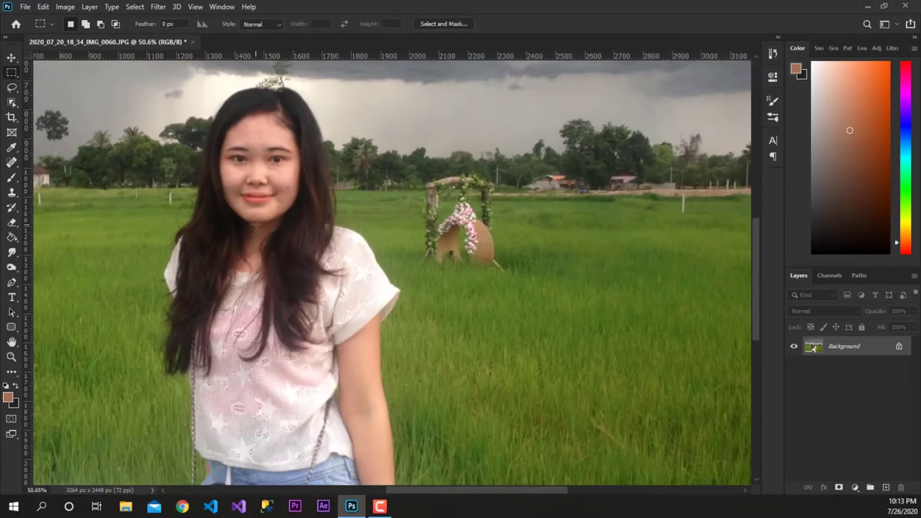
{"action": "left_click_drag", "start_coordinate": [882, 354], "coordinate": [886, 488]}
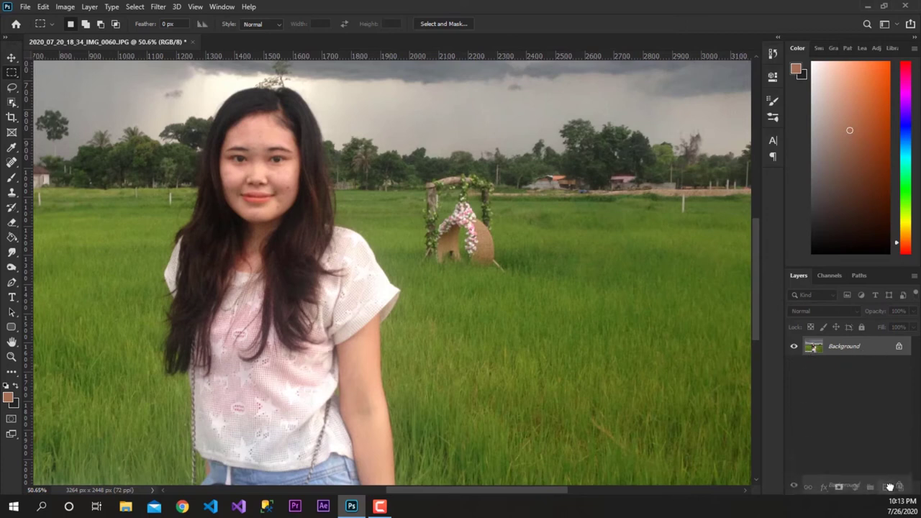
{"action": "left_click_drag", "start_coordinate": [844, 346], "coordinate": [886, 487]}
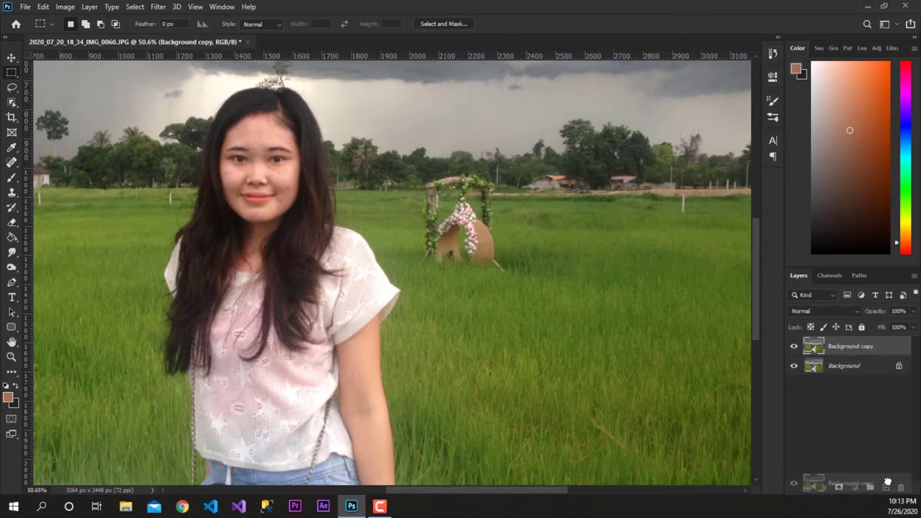
{"action": "left_click_drag", "start_coordinate": [886, 488], "coordinate": [886, 486]}
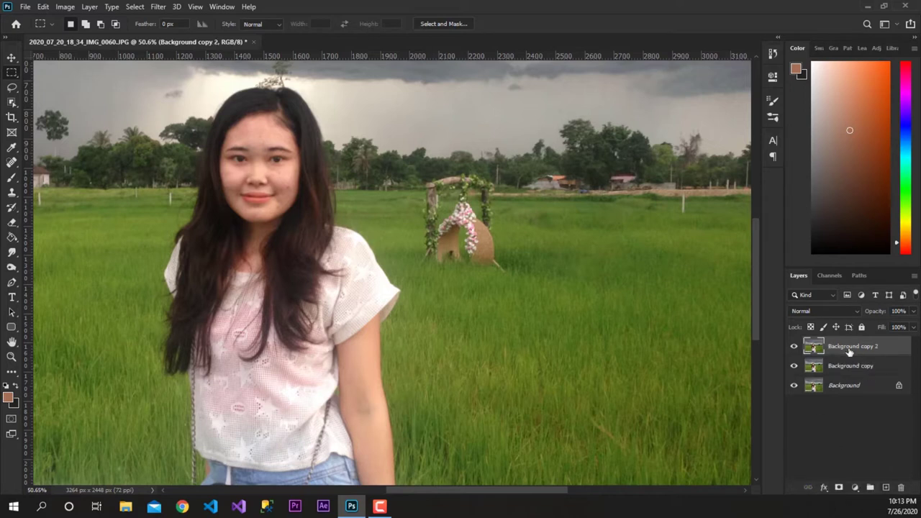
Apply a High Pass filter with a 3.6 pixel radius to the top copy.
{"action": "left_click", "coordinate": [164, 8]}
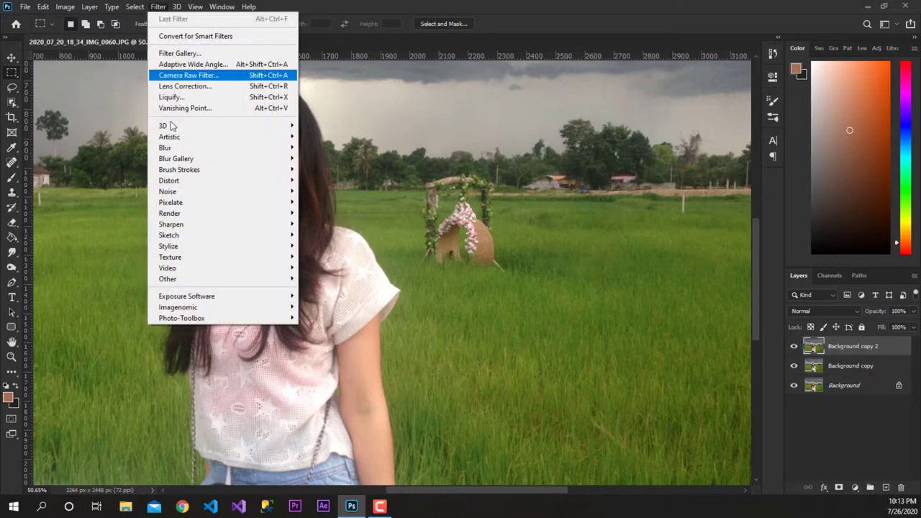
{"action": "mouse_move", "coordinate": [168, 278]}
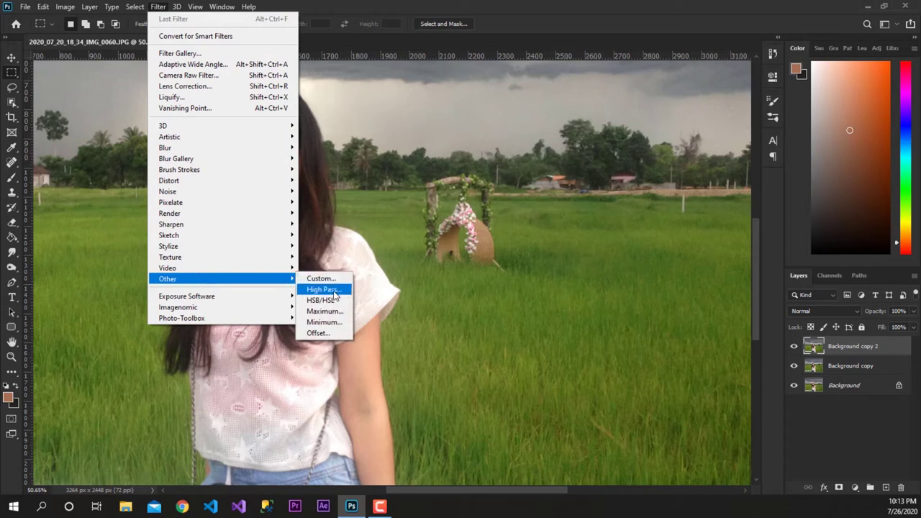
{"action": "left_click", "coordinate": [334, 292]}
{"action": "left_click_drag", "start_coordinate": [455, 89], "coordinate": [511, 89]}
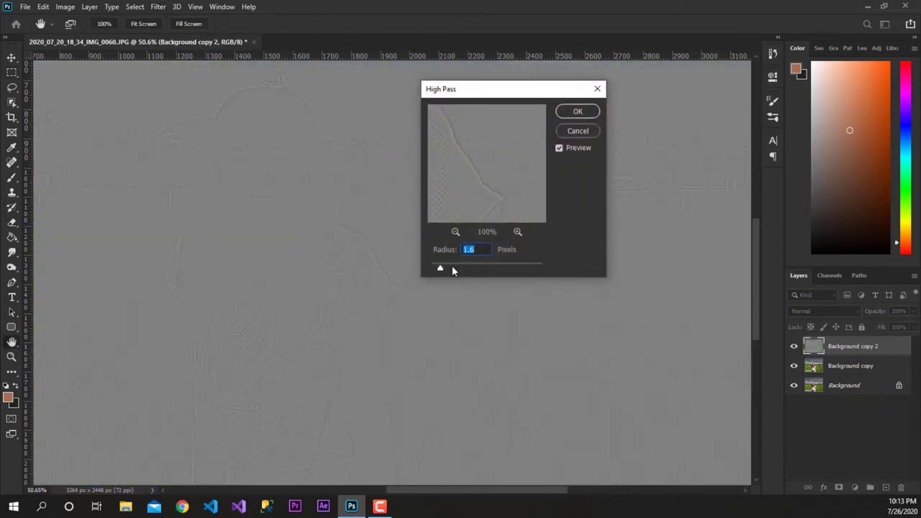
{"action": "left_click_drag", "start_coordinate": [494, 269], "coordinate": [457, 270]}
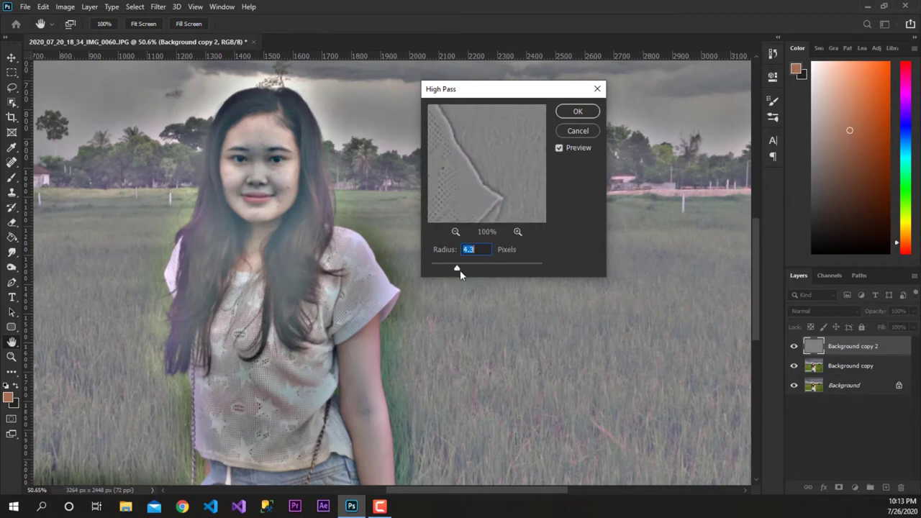
{"action": "left_click_drag", "start_coordinate": [457, 271], "coordinate": [452, 271]}
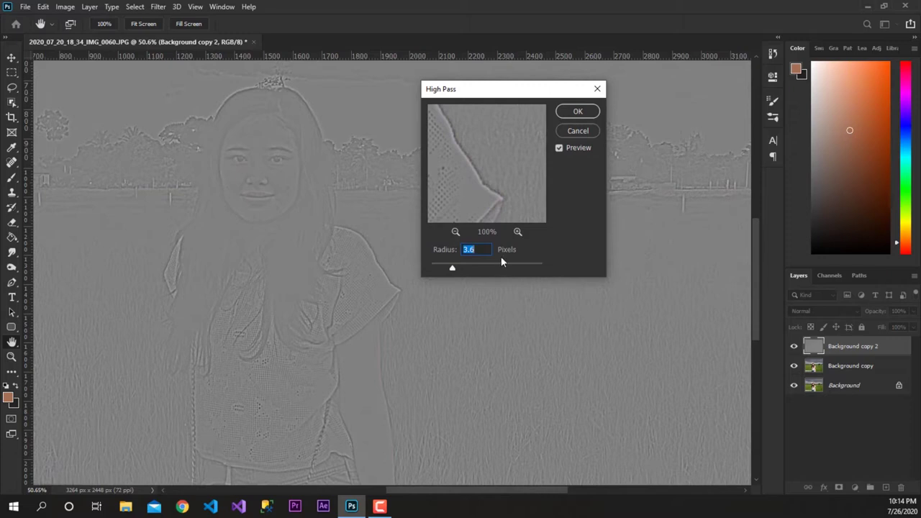
{"action": "left_click", "coordinate": [579, 114]}
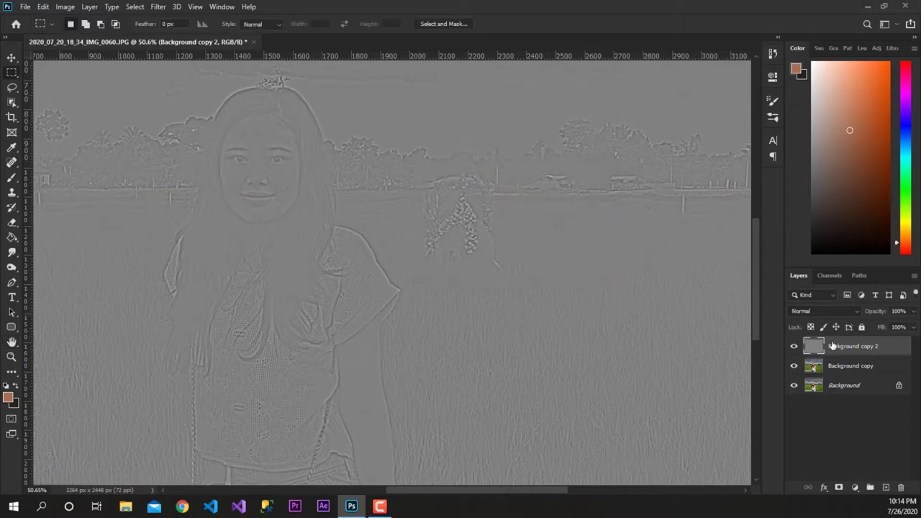
Set the High Pass layer's blend mode to Overlay.
{"action": "left_click", "coordinate": [806, 314]}
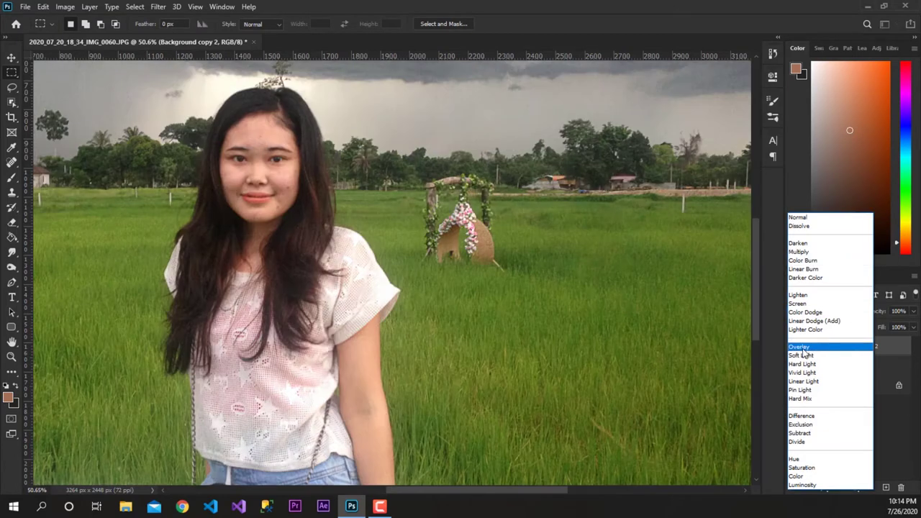
{"action": "left_click", "coordinate": [800, 348]}
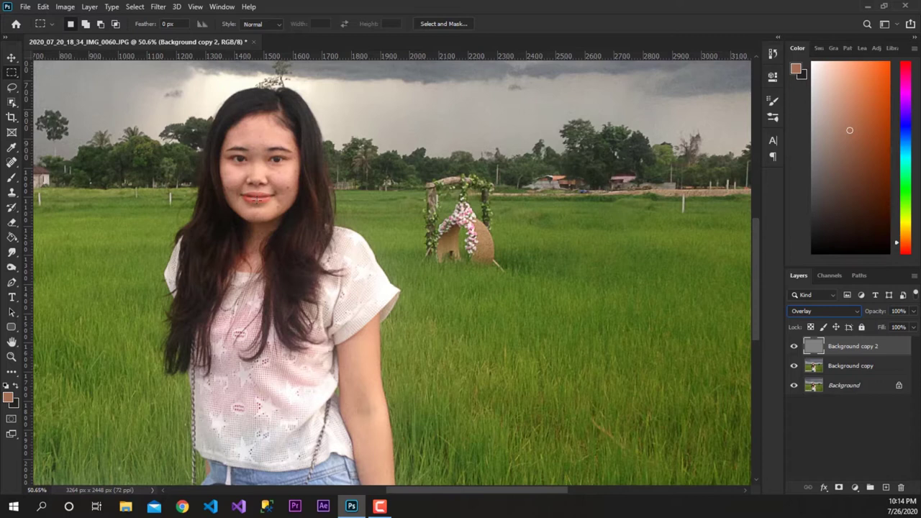
{"action": "scroll", "coordinate": [245, 170], "scroll_direction": "up", "scroll_amount": 2}
{"action": "scroll", "coordinate": [245, 170], "scroll_direction": "up", "scroll_amount": 4}
{"action": "scroll", "coordinate": [244, 169], "scroll_direction": "down", "scroll_amount": 4}
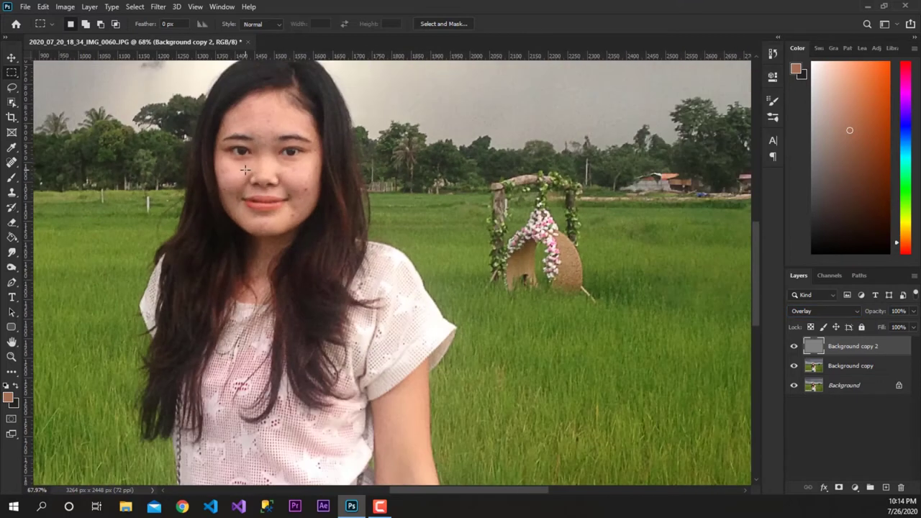
Toggle the Overlay layer to compare, then merge it with Background copy.
{"action": "left_click", "coordinate": [794, 348]}
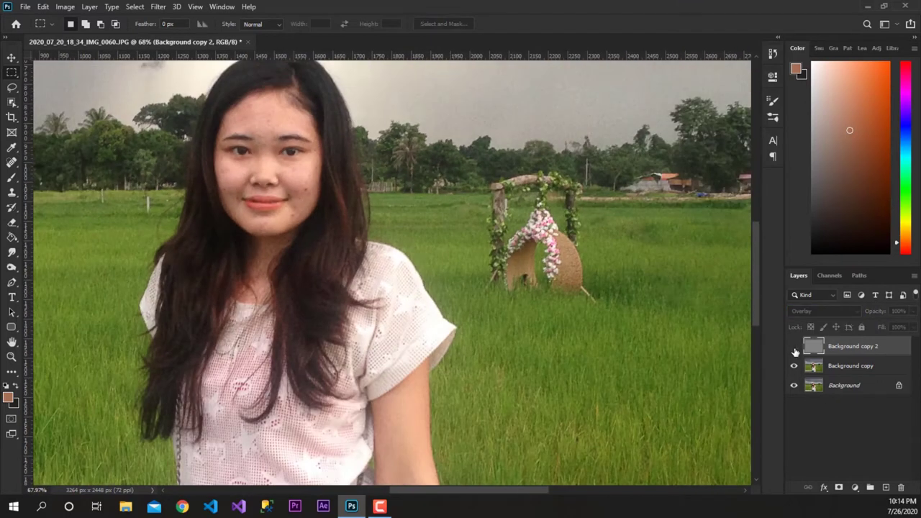
{"action": "left_click", "coordinate": [795, 349]}
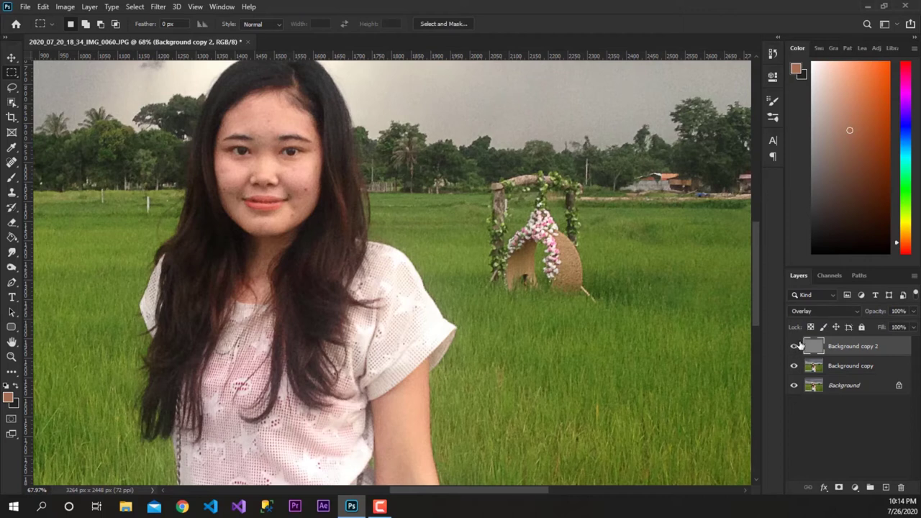
{"action": "left_click", "coordinate": [849, 367], "text": "shift"}
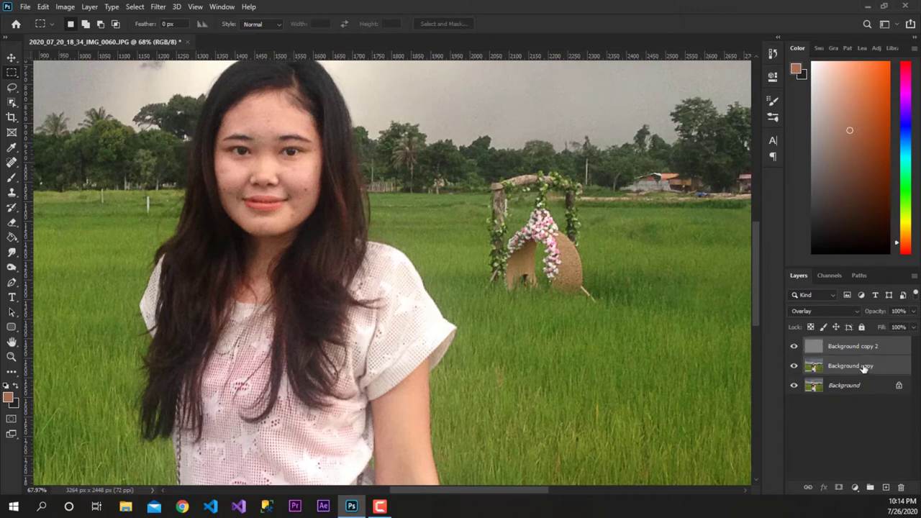
{"action": "key", "text": "ctrl+e"}
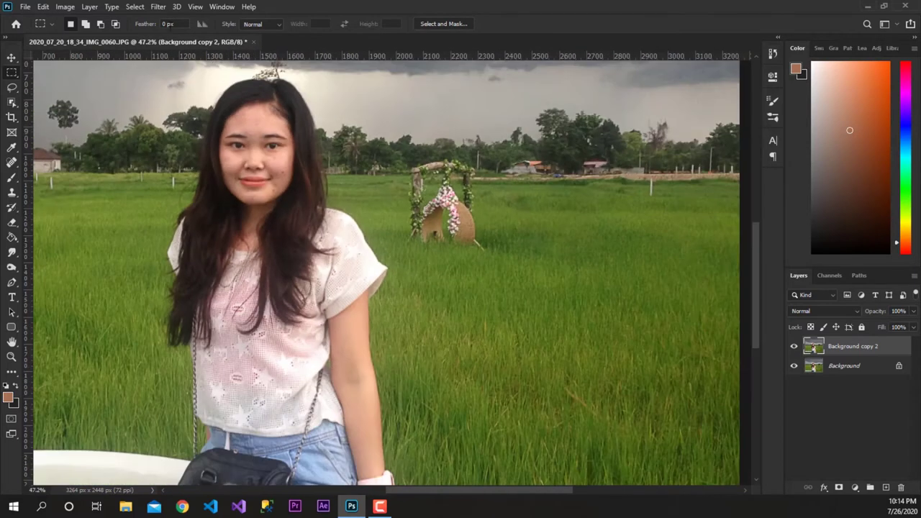
{"action": "left_click", "coordinate": [158, 6]}
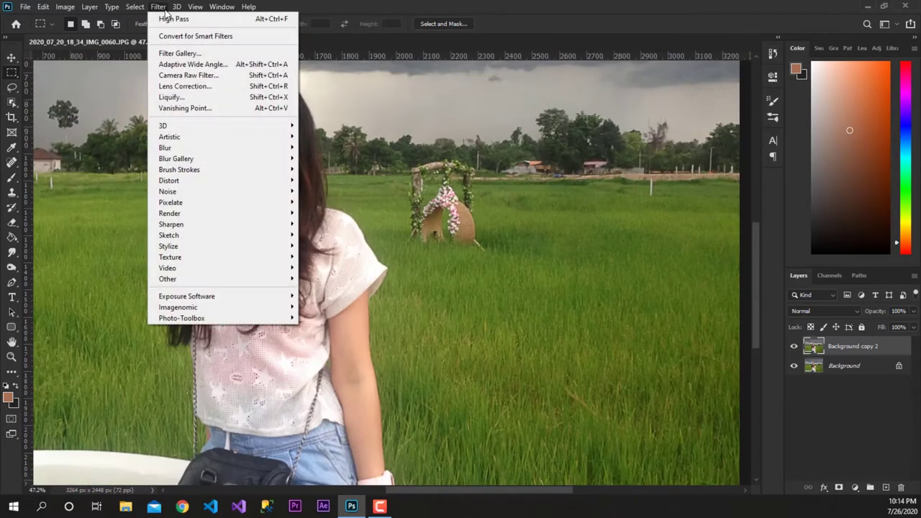
{"action": "mouse_move", "coordinate": [181, 318]}
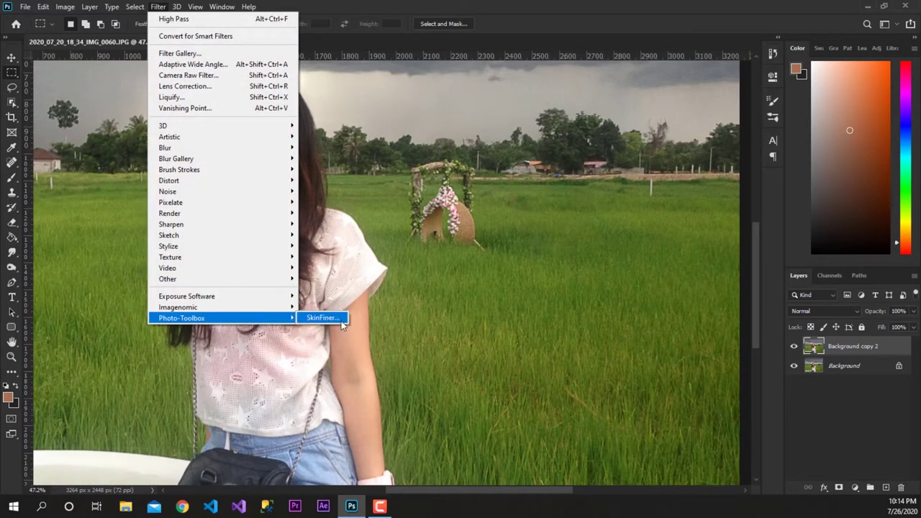
Apply SkinFiner smoothing (Amount 65, Medium +80, Coarse +50) to the face at 1:1 preview.
{"action": "left_click", "coordinate": [331, 323]}
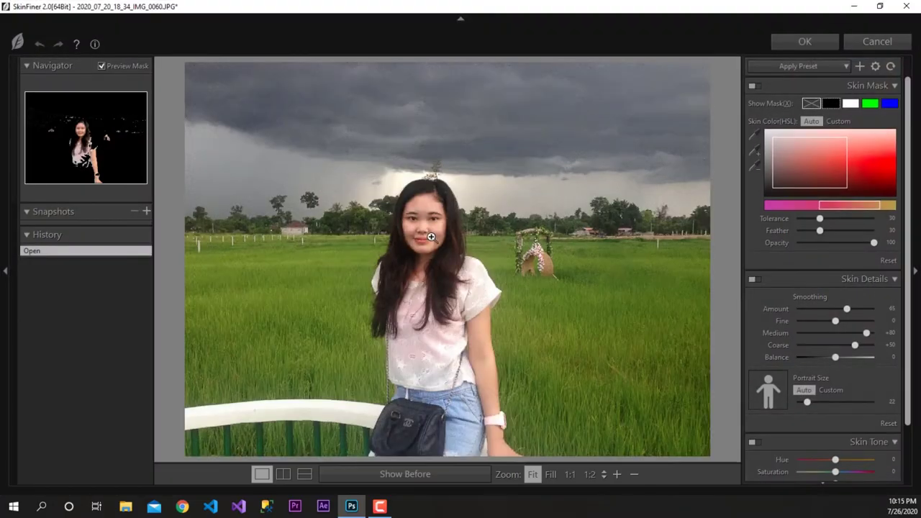
{"action": "left_click", "coordinate": [431, 237]}
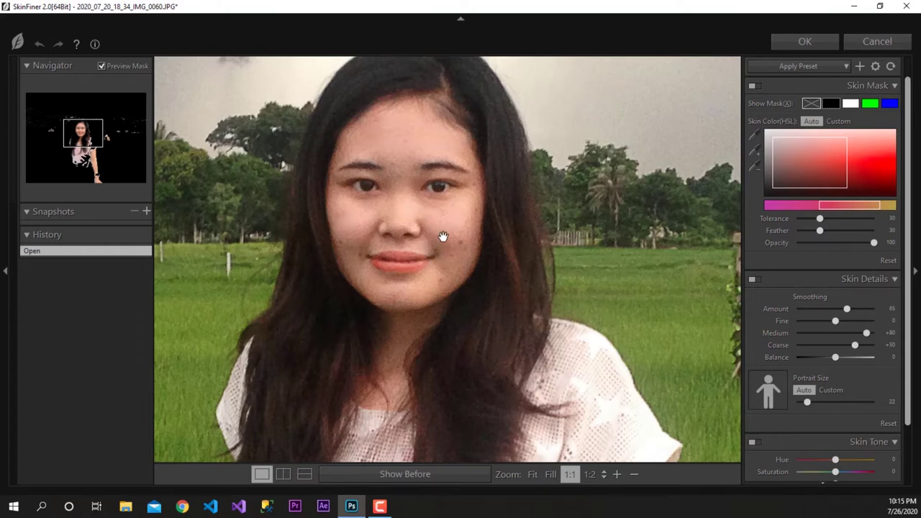
{"action": "left_click_drag", "start_coordinate": [440, 249], "coordinate": [430, 259]}
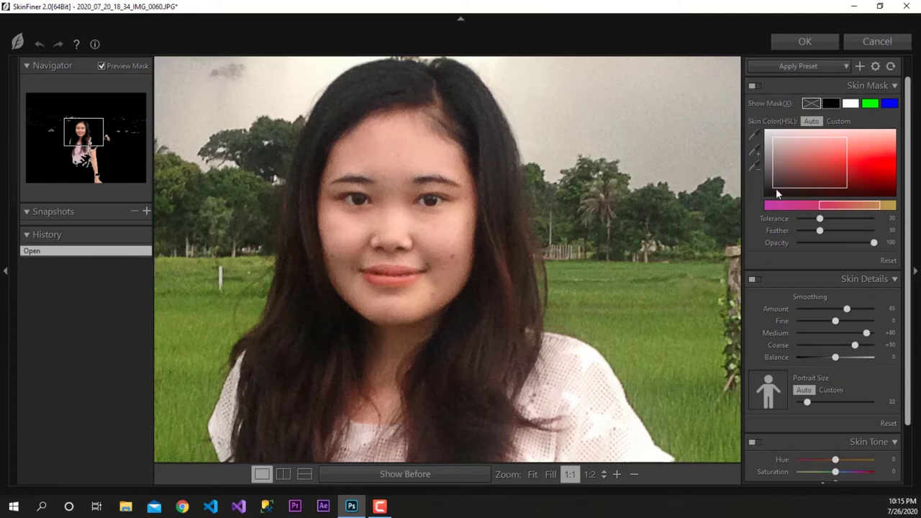
{"action": "left_click", "coordinate": [805, 42]}
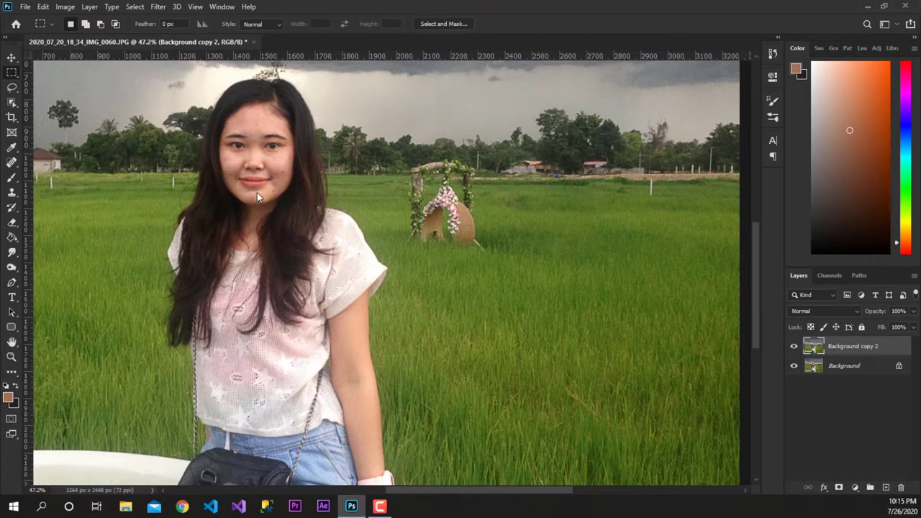
Zoom in on the face and select an enlarged Spot Healing Brush.
{"action": "scroll", "coordinate": [262, 174], "scroll_direction": "up", "scroll_amount": 2}
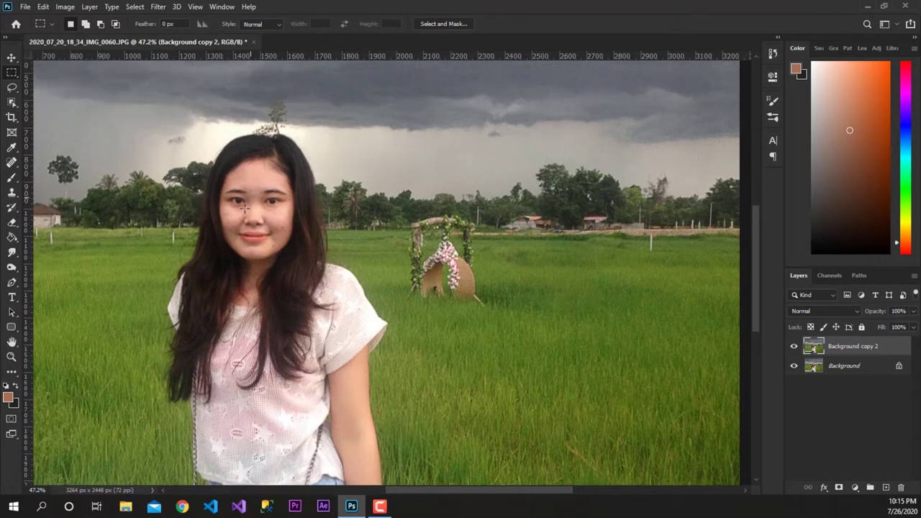
{"action": "scroll", "coordinate": [262, 175], "scroll_direction": "up", "scroll_amount": 3}
{"action": "scroll", "coordinate": [262, 174], "scroll_direction": "up", "scroll_amount": 2}
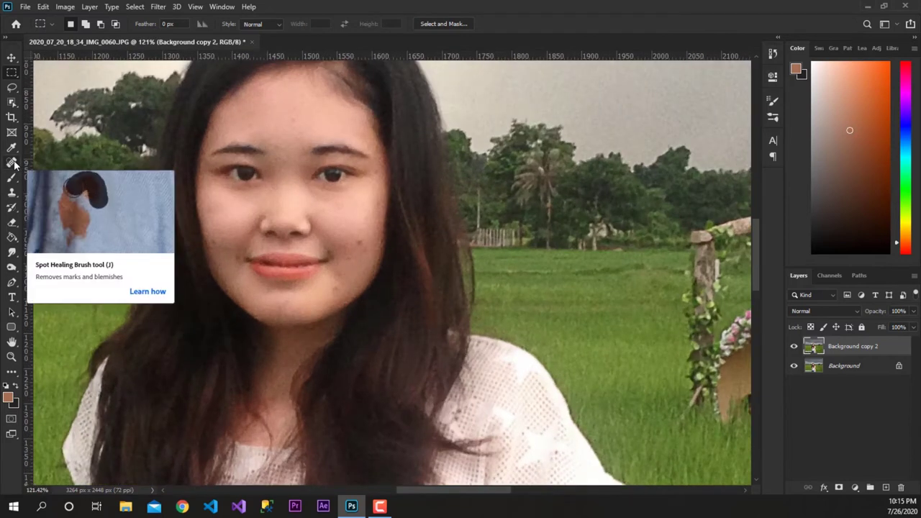
{"action": "left_click", "coordinate": [14, 164]}
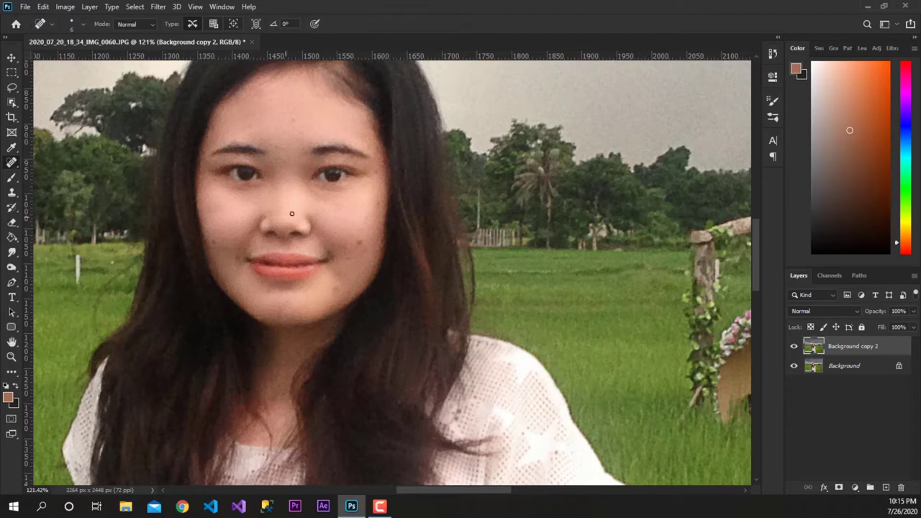
{"action": "scroll", "coordinate": [356, 243], "scroll_direction": "up", "scroll_amount": 1}
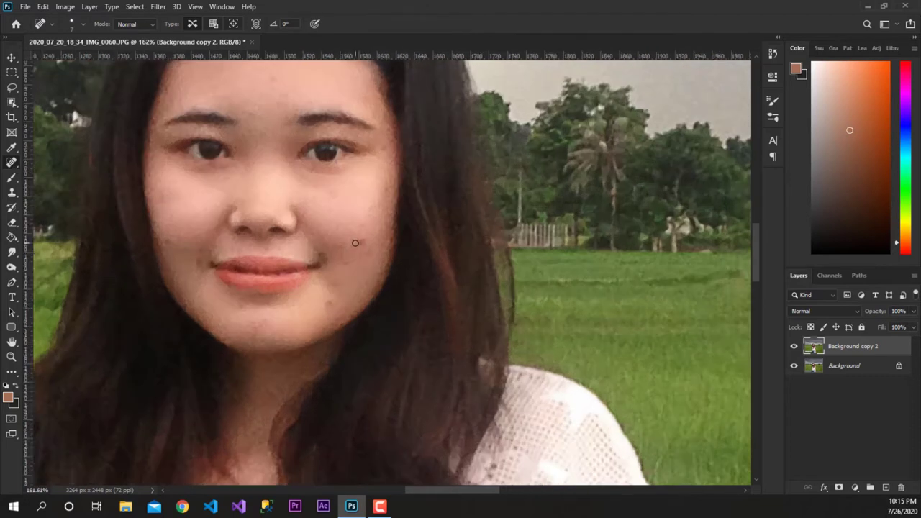
{"action": "scroll", "coordinate": [358, 243], "scroll_direction": "up", "scroll_amount": 2}
{"action": "scroll", "coordinate": [360, 242], "scroll_direction": "up", "scroll_amount": 2}
{"action": "scroll", "coordinate": [364, 242], "scroll_direction": "up", "scroll_amount": 2}
{"action": "scroll", "coordinate": [364, 241], "scroll_direction": "down", "scroll_amount": 1}
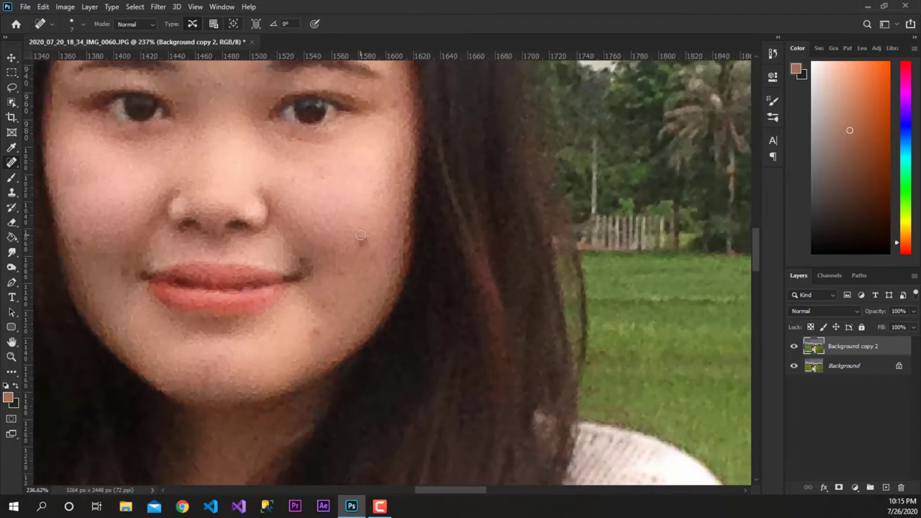
{"action": "key", "text": "bracketright"}
{"action": "key", "text": "bracketright"}
Heal the blemishes on both cheeks, near the mouth corner and on the chin.
{"action": "left_click", "coordinate": [361, 242]}
{"action": "left_click", "coordinate": [306, 260]}
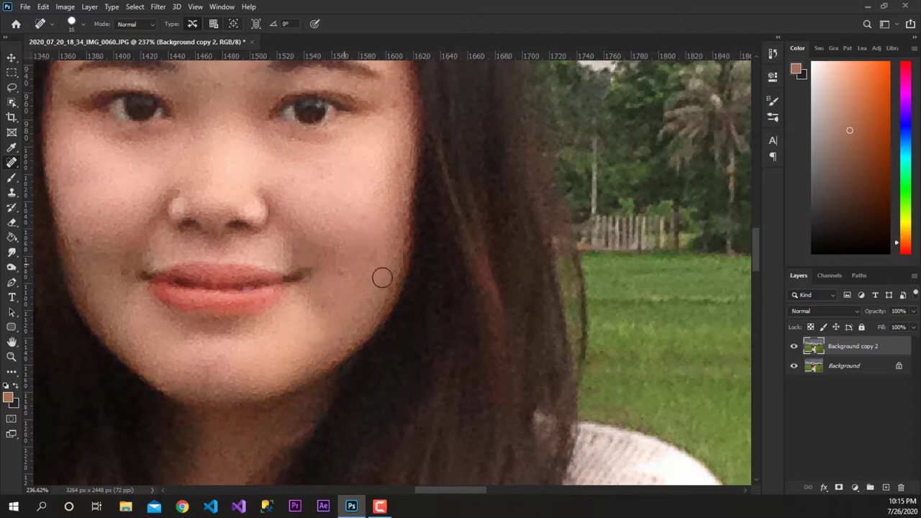
{"action": "left_click", "coordinate": [82, 240]}
{"action": "left_click", "coordinate": [97, 227]}
{"action": "left_click", "coordinate": [205, 368]}
{"action": "scroll", "coordinate": [339, 218], "scroll_direction": "down", "scroll_amount": 2}
{"action": "scroll", "coordinate": [357, 216], "scroll_direction": "down", "scroll_amount": 2}
{"action": "scroll", "coordinate": [388, 180], "scroll_direction": "down", "scroll_amount": 1}
Heal the remaining cheek spots, the spot beside the eye and one at the forehead hairline.
{"action": "left_click", "coordinate": [334, 186]}
{"action": "left_click", "coordinate": [339, 187]}
{"action": "left_click", "coordinate": [390, 143]}
{"action": "scroll", "coordinate": [320, 132], "scroll_direction": "up", "scroll_amount": 2}
{"action": "scroll", "coordinate": [333, 148], "scroll_direction": "up", "scroll_amount": 2}
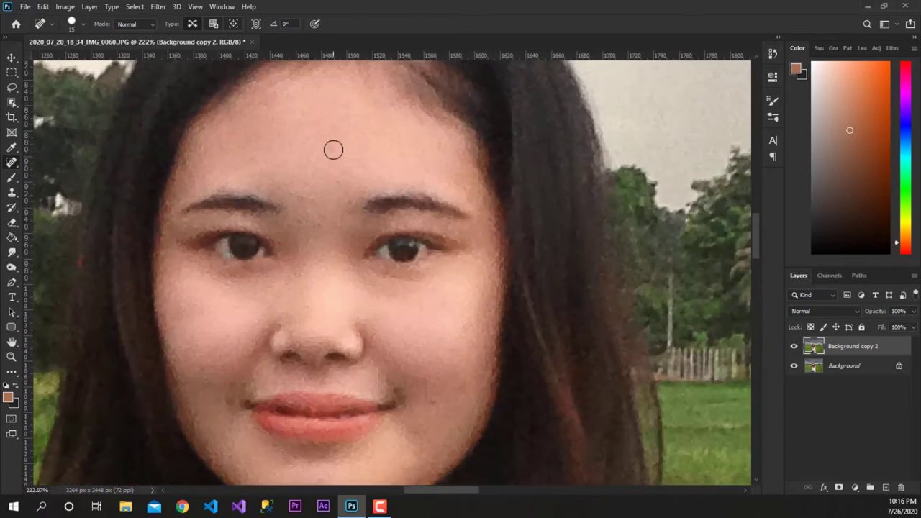
{"action": "left_click", "coordinate": [260, 99]}
{"action": "scroll", "coordinate": [320, 273], "scroll_direction": "down", "scroll_amount": 7}
{"action": "scroll", "coordinate": [312, 287], "scroll_direction": "down", "scroll_amount": 4}
{"action": "scroll", "coordinate": [324, 291], "scroll_direction": "down", "scroll_amount": 2}
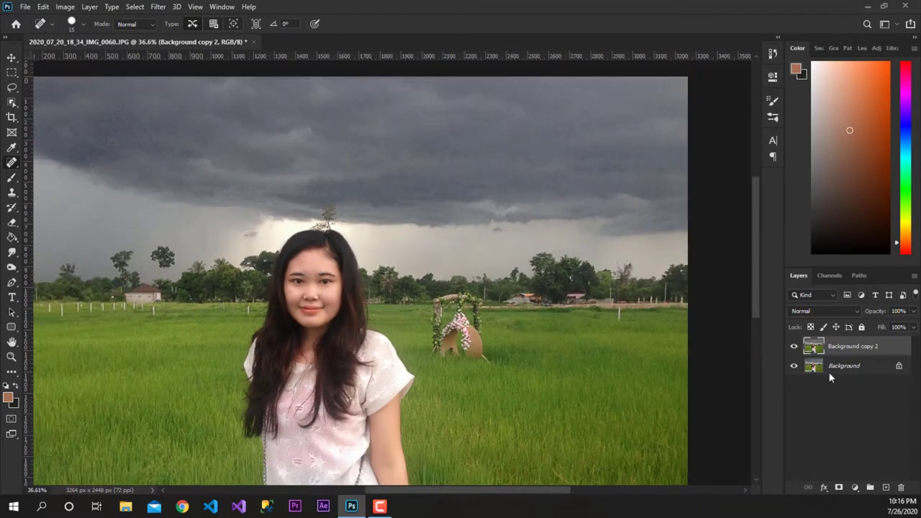
Duplicate the retouched layer and apply a High Pass filter to the copy.
{"action": "left_click_drag", "start_coordinate": [844, 349], "coordinate": [886, 487]}
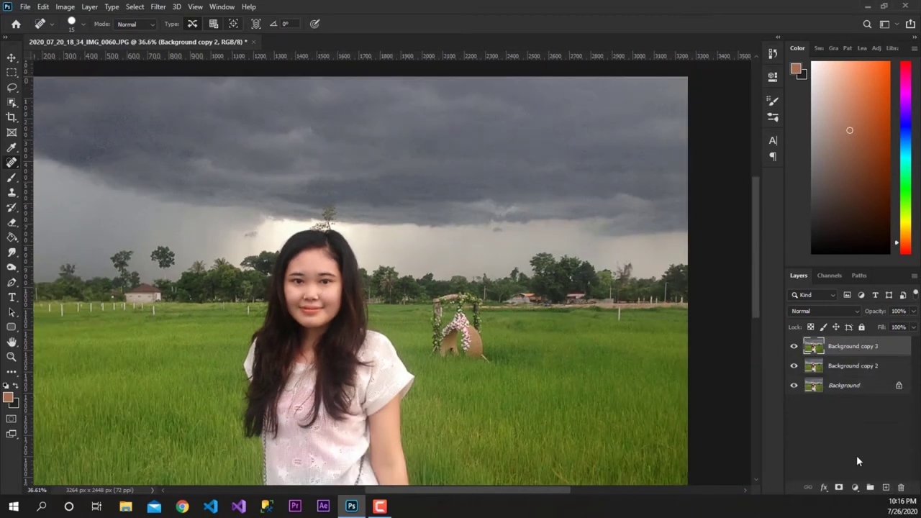
{"action": "left_click", "coordinate": [160, 7]}
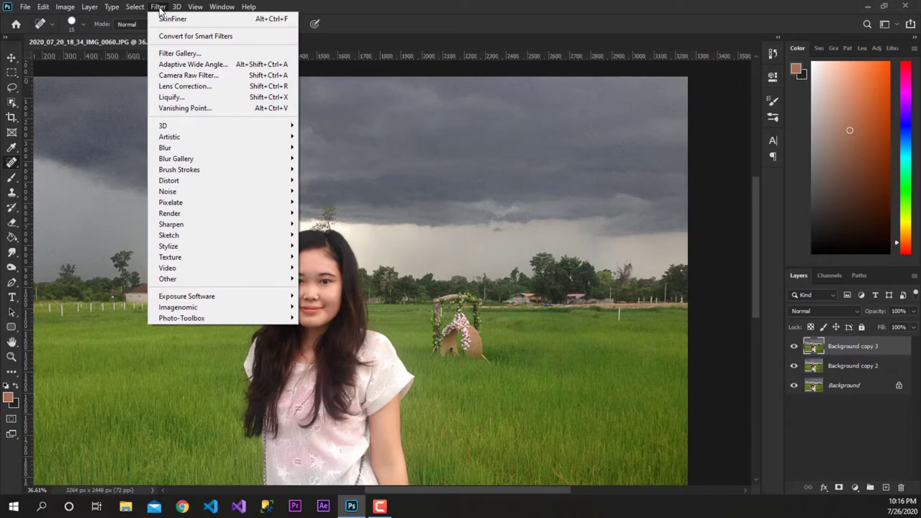
{"action": "mouse_move", "coordinate": [167, 279]}
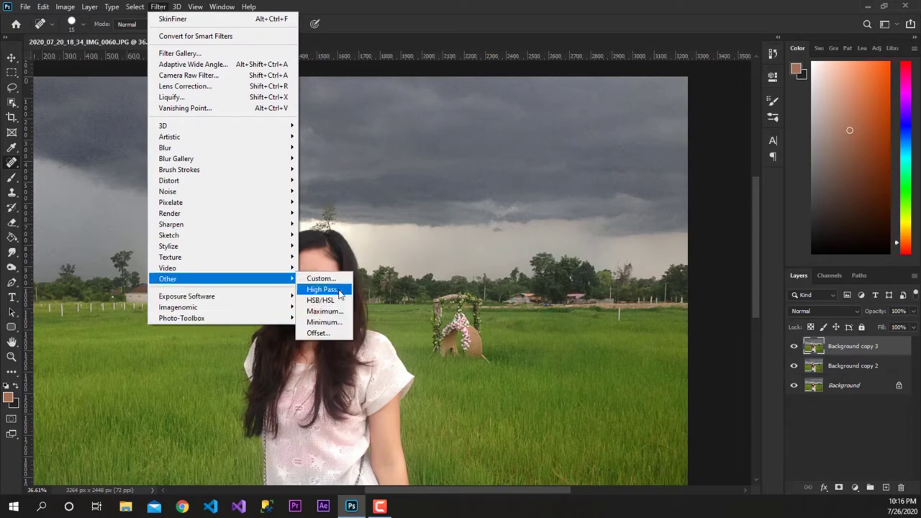
{"action": "left_click", "coordinate": [340, 294]}
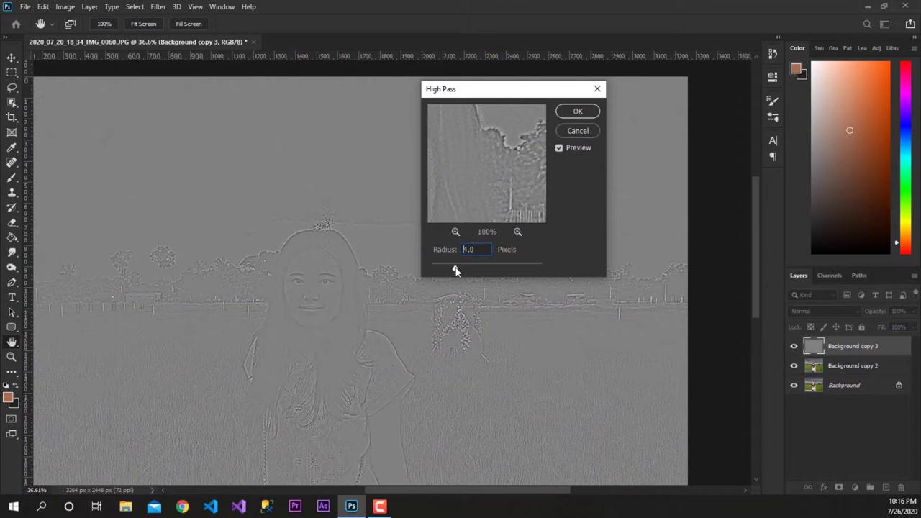
{"action": "left_click", "coordinate": [457, 270]}
{"action": "left_click", "coordinate": [579, 113]}
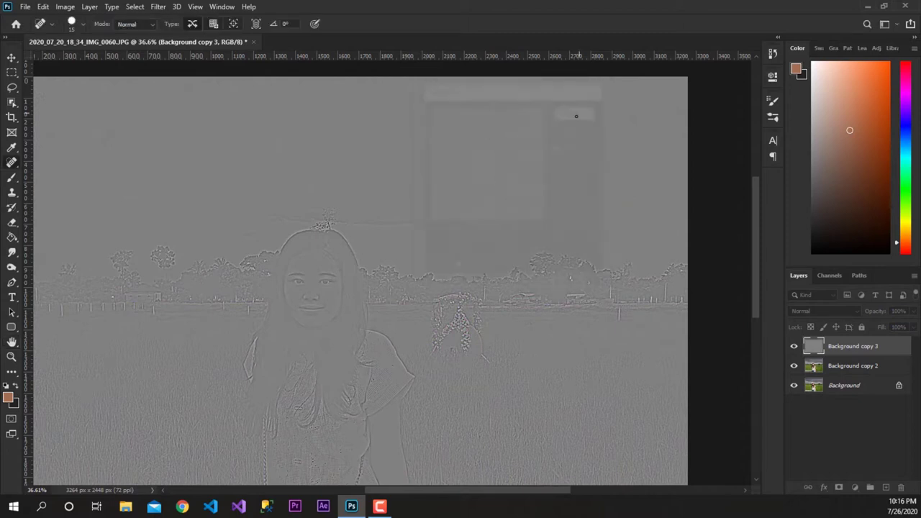
Blend the High Pass copy as Overlay and merge it with Background copy 2.
{"action": "left_click", "coordinate": [820, 311]}
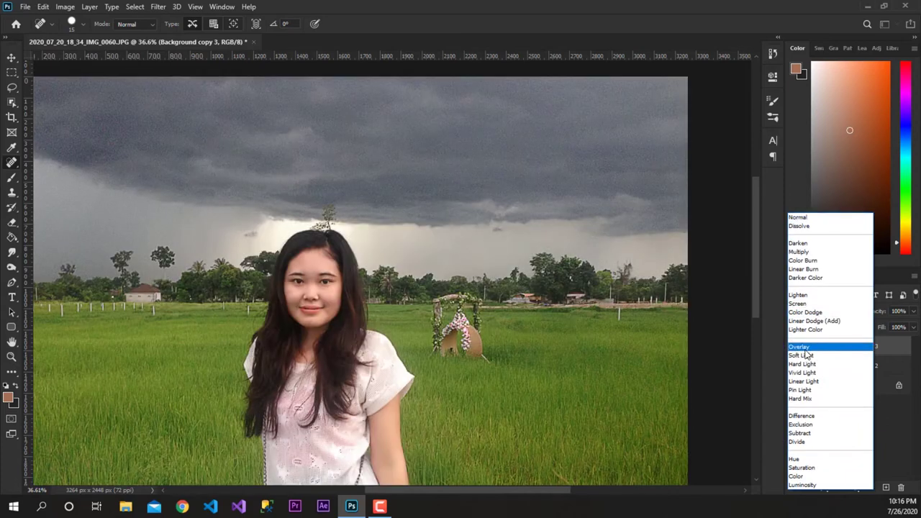
{"action": "left_click", "coordinate": [803, 348]}
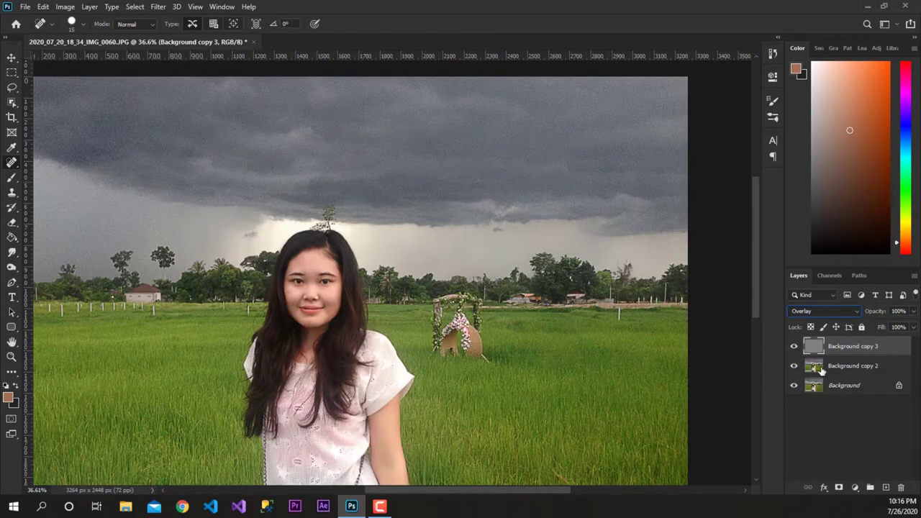
{"action": "left_click", "coordinate": [831, 368], "text": "shift"}
{"action": "key", "text": "ctrl+e"}
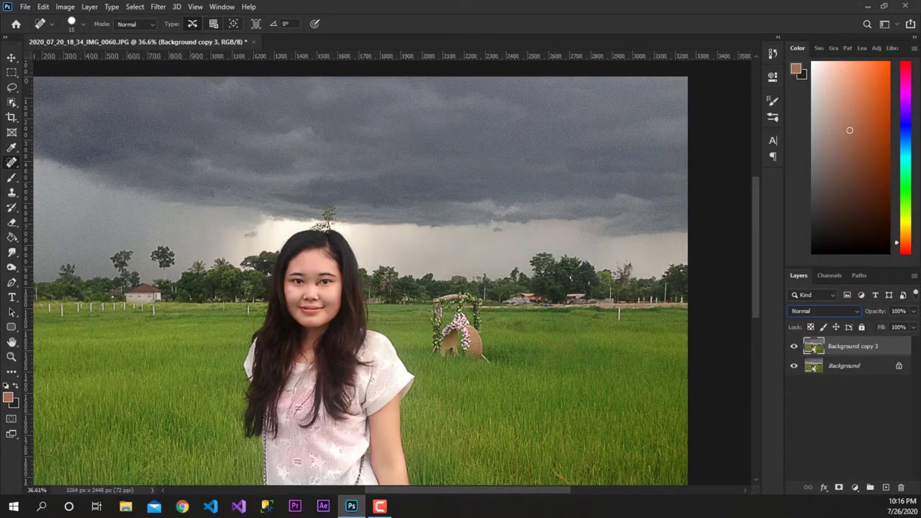
Run SkinFiner skin smoothing again on Background copy 3 at 1:1 preview.
{"action": "key", "text": "v"}
{"action": "scroll", "coordinate": [317, 288], "scroll_direction": "up", "scroll_amount": 3}
{"action": "scroll", "coordinate": [317, 288], "scroll_direction": "up", "scroll_amount": 2}
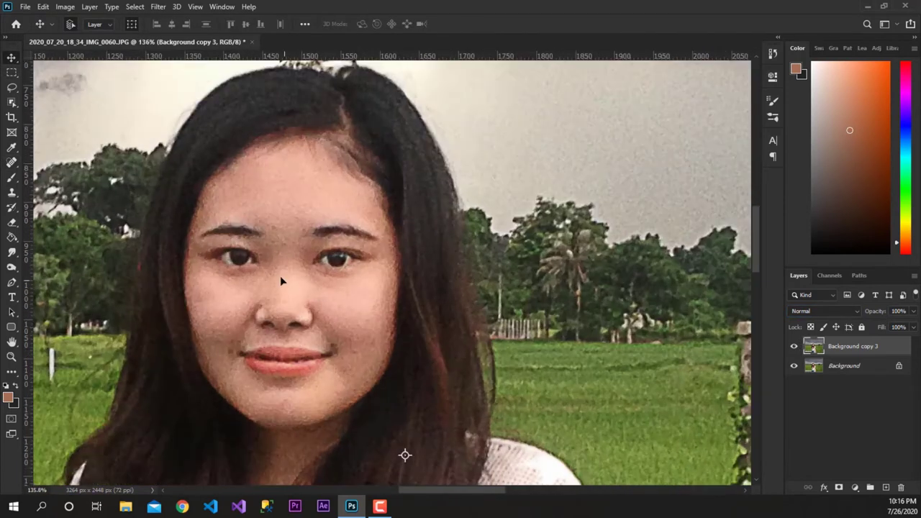
{"action": "scroll", "coordinate": [280, 275], "scroll_direction": "down", "scroll_amount": 1}
{"action": "left_click", "coordinate": [158, 7]}
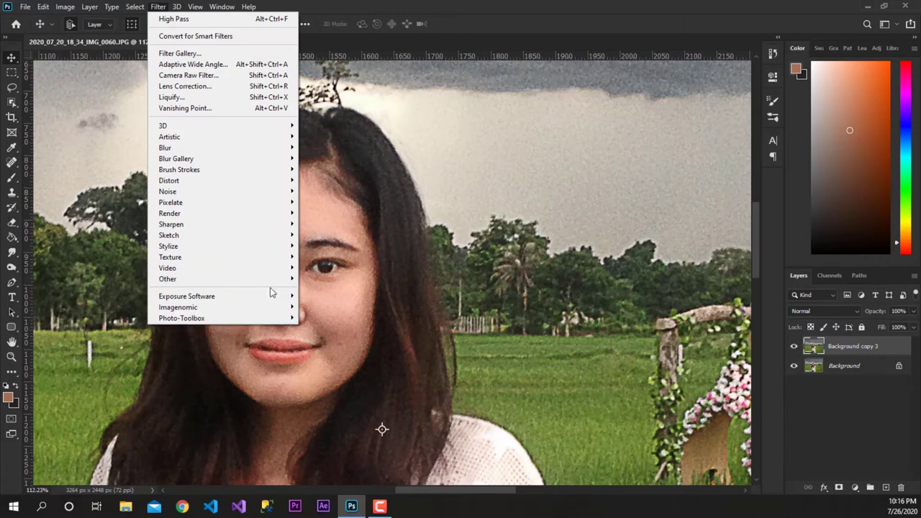
{"action": "left_click", "coordinate": [323, 318]}
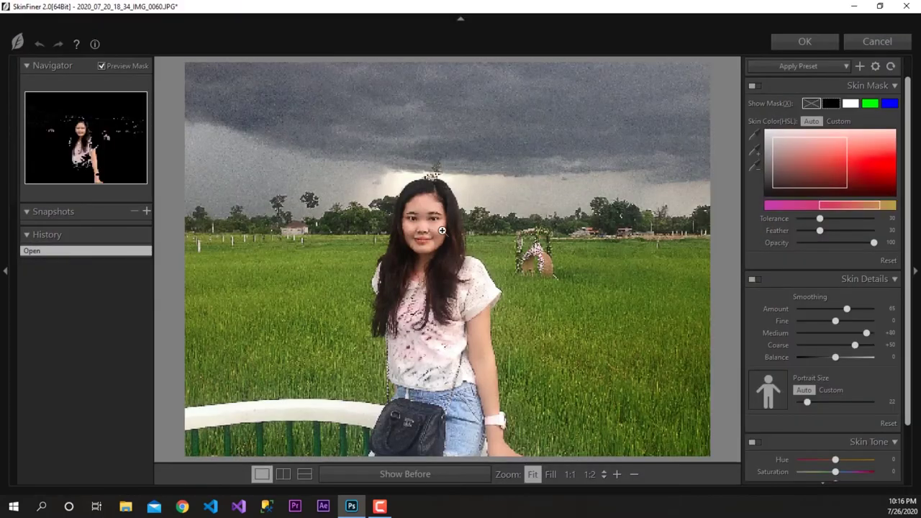
{"action": "left_click", "coordinate": [432, 238]}
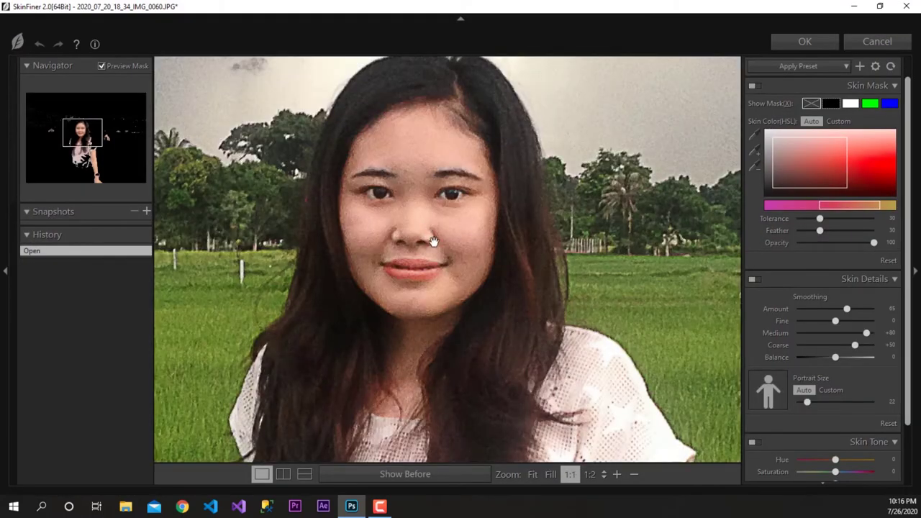
{"action": "left_click", "coordinate": [804, 41]}
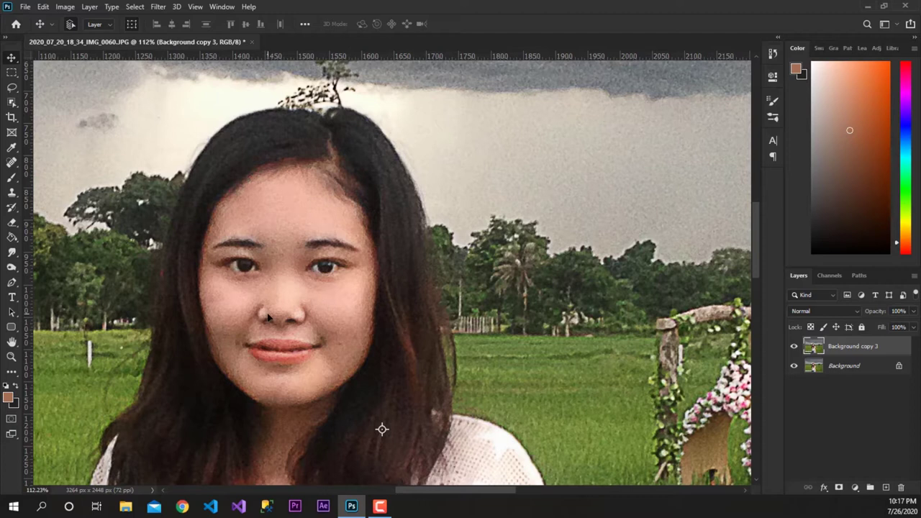
Zoom out to view the whole rice-field photo.
{"action": "scroll", "coordinate": [254, 364], "scroll_direction": "up", "scroll_amount": 2}
{"action": "scroll", "coordinate": [220, 353], "scroll_direction": "up", "scroll_amount": 2}
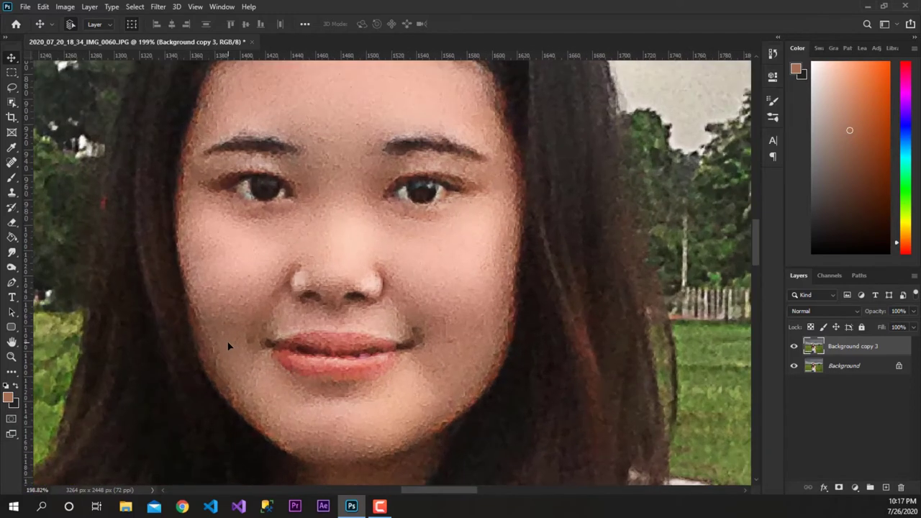
{"action": "scroll", "coordinate": [227, 346], "scroll_direction": "down", "scroll_amount": 5}
{"action": "scroll", "coordinate": [288, 338], "scroll_direction": "down", "scroll_amount": 2}
{"action": "scroll", "coordinate": [331, 335], "scroll_direction": "down", "scroll_amount": 2}
{"action": "scroll", "coordinate": [374, 333], "scroll_direction": "down", "scroll_amount": 2}
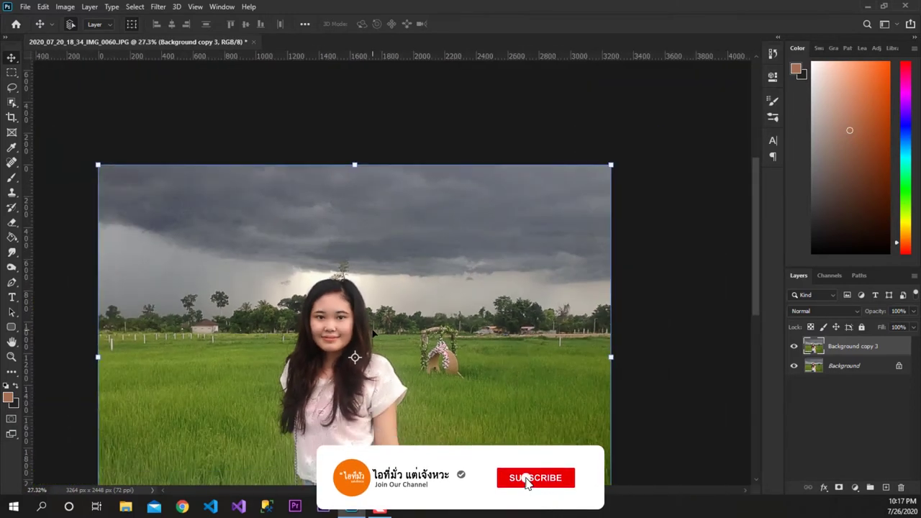
{"action": "scroll", "coordinate": [302, 237], "scroll_direction": "down", "scroll_amount": 3}
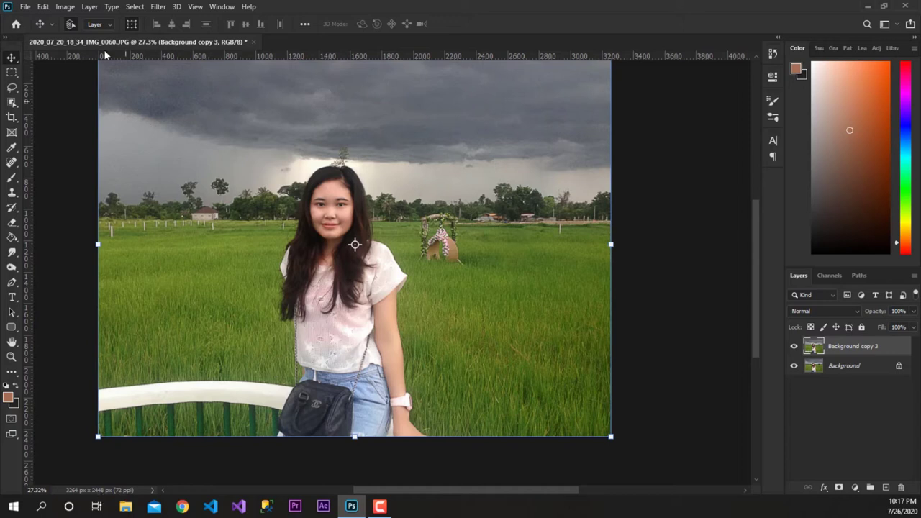
{"action": "left_click", "coordinate": [66, 7]}
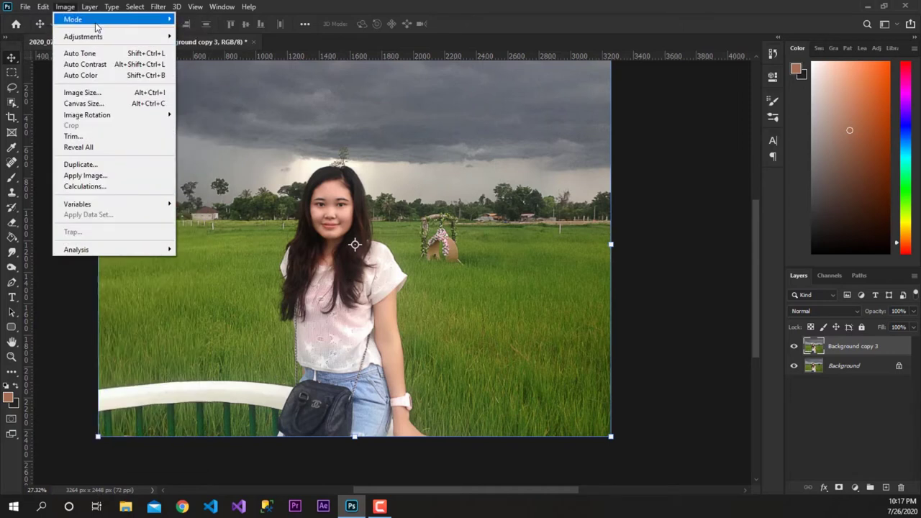
Resize the image to 6100 × 4575 px at 300 ppi with Preserve Details resampling.
{"action": "left_click", "coordinate": [95, 93]}
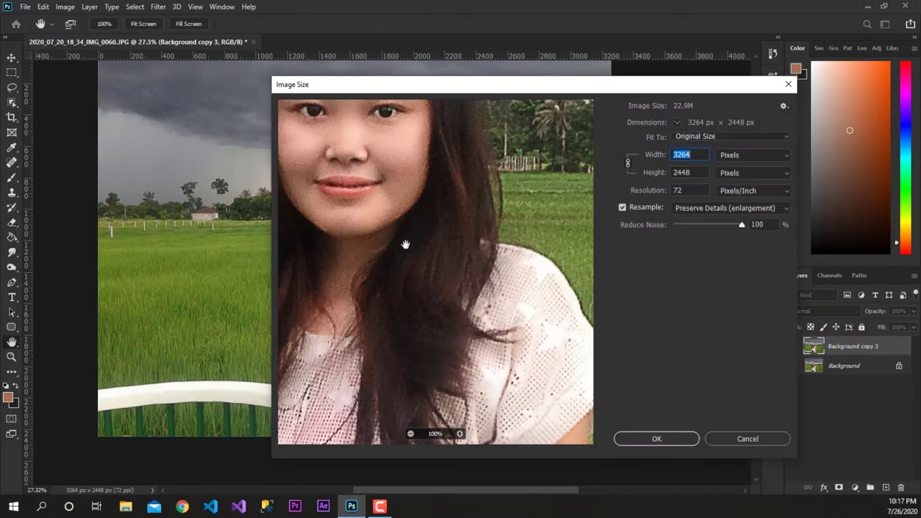
{"action": "left_click_drag", "start_coordinate": [393, 185], "coordinate": [452, 349]}
{"action": "key", "text": "Right"}
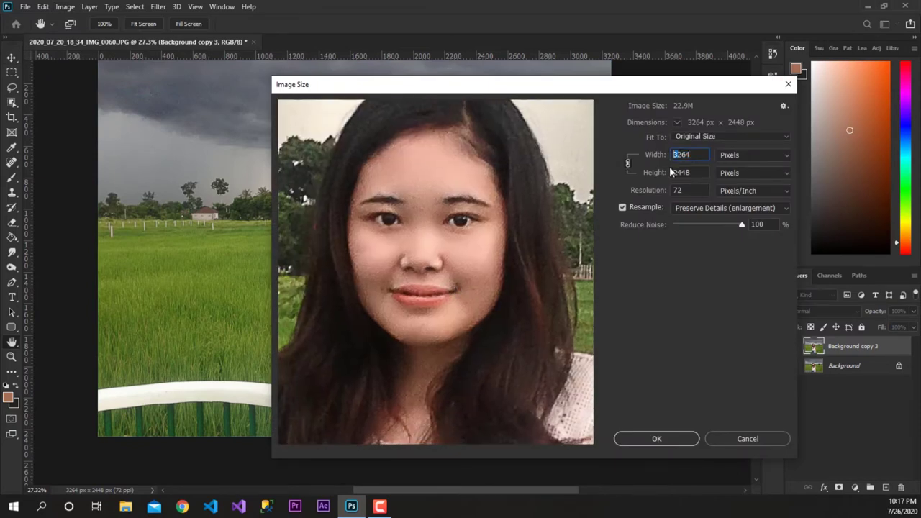
{"action": "type", "text": "6"}
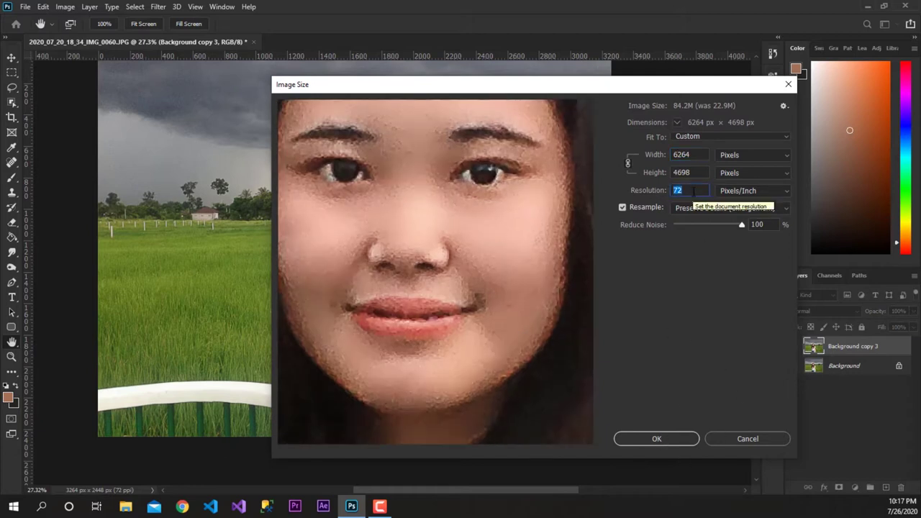
{"action": "type", "text": "300"}
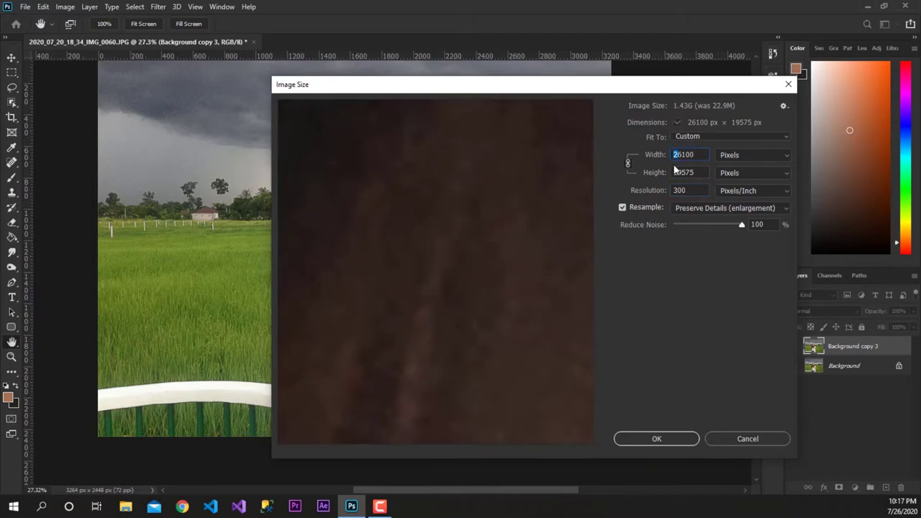
{"action": "key", "text": "Delete"}
{"action": "left_click_drag", "start_coordinate": [384, 237], "coordinate": [459, 298]}
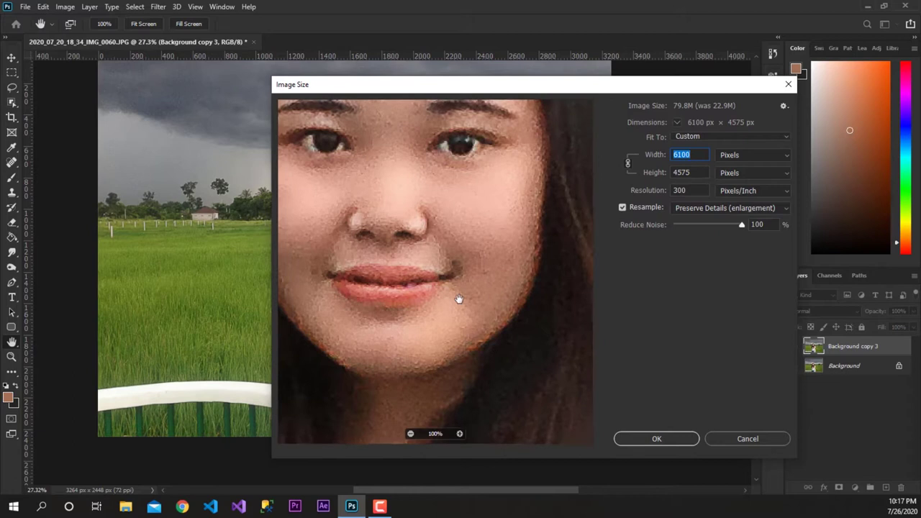
{"action": "left_click", "coordinate": [653, 439]}
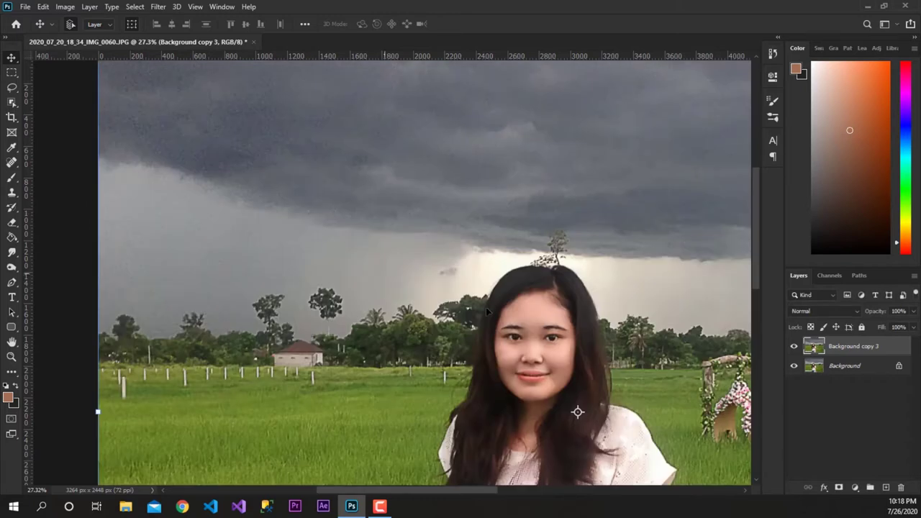
{"action": "scroll", "coordinate": [552, 360], "scroll_direction": "up", "scroll_amount": 3}
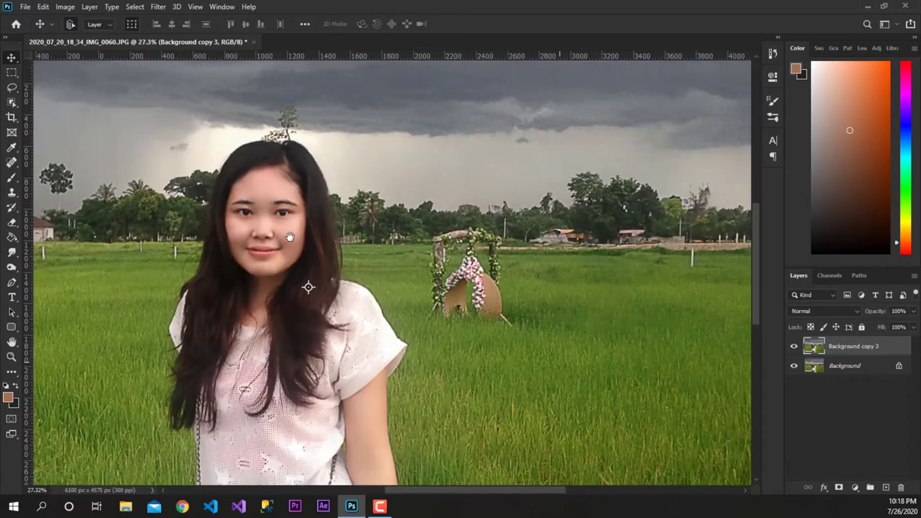
Zoom in on the small tree above her head and set the Clone Stamp brush to size 40.
{"action": "scroll", "coordinate": [424, 243], "scroll_direction": "up", "scroll_amount": 2}
{"action": "scroll", "coordinate": [396, 240], "scroll_direction": "down", "scroll_amount": 1}
{"action": "scroll", "coordinate": [396, 237], "scroll_direction": "down", "scroll_amount": 1}
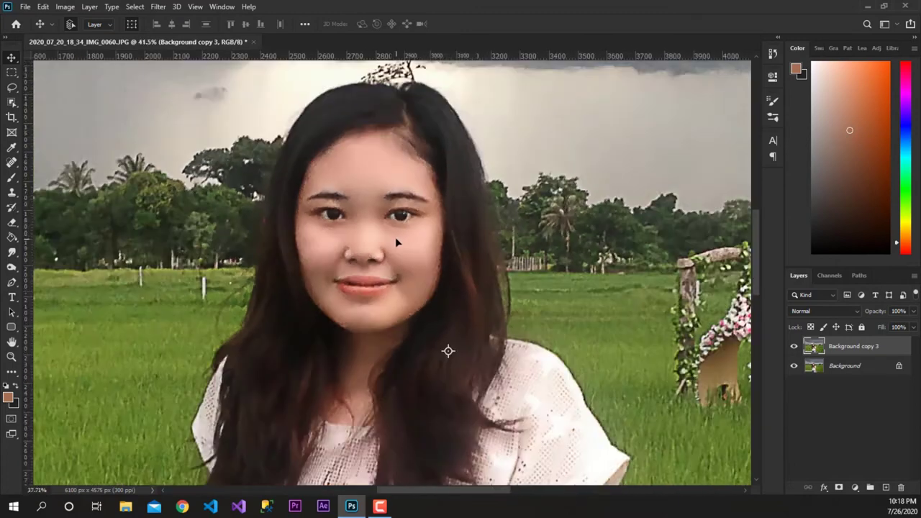
{"action": "scroll", "coordinate": [395, 237], "scroll_direction": "down", "scroll_amount": 1}
{"action": "scroll", "coordinate": [387, 291], "scroll_direction": "down", "scroll_amount": 1}
{"action": "scroll", "coordinate": [387, 292], "scroll_direction": "down", "scroll_amount": 2}
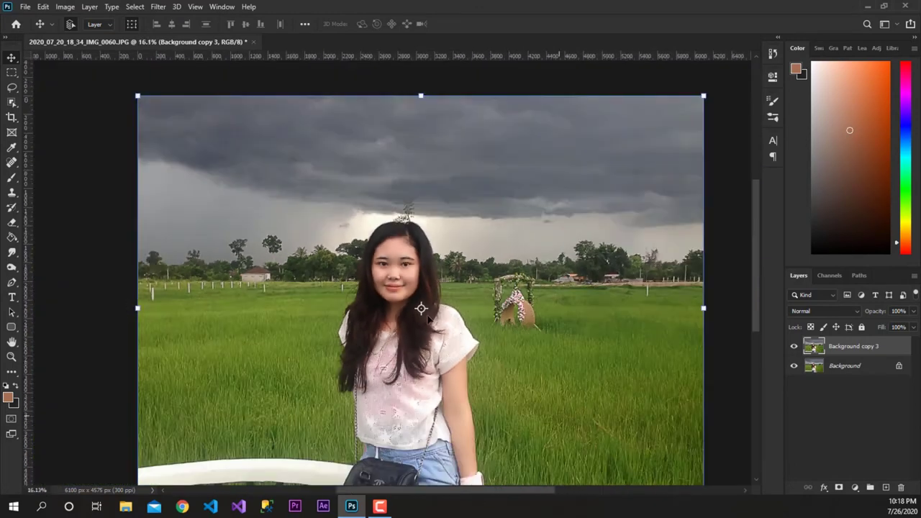
{"action": "scroll", "coordinate": [387, 291], "scroll_direction": "down", "scroll_amount": 1}
{"action": "scroll", "coordinate": [409, 119], "scroll_direction": "up", "scroll_amount": 3}
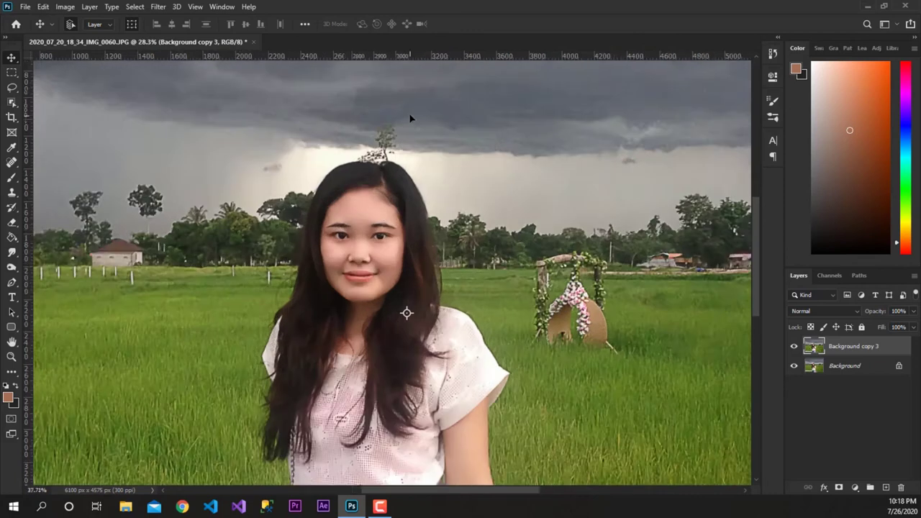
{"action": "scroll", "coordinate": [392, 193], "scroll_direction": "up", "scroll_amount": 4}
{"action": "scroll", "coordinate": [389, 191], "scroll_direction": "up", "scroll_amount": 4}
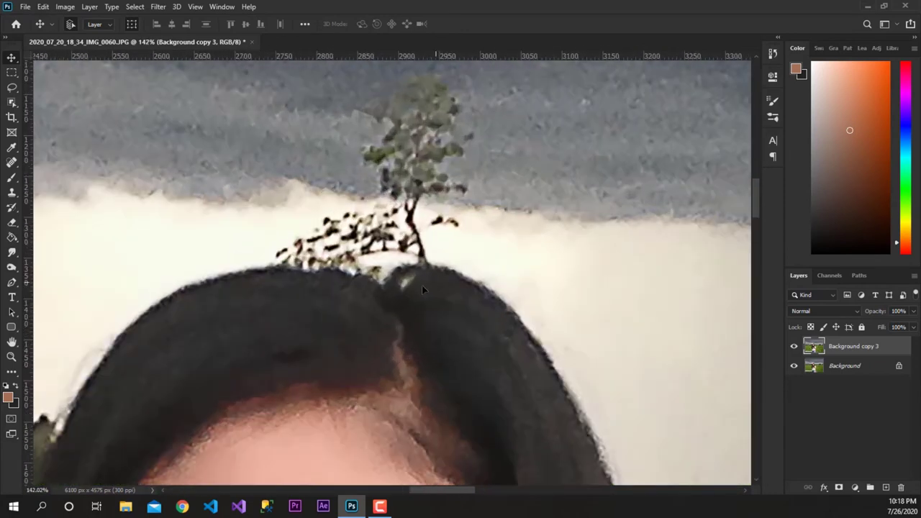
{"action": "left_click", "coordinate": [11, 194]}
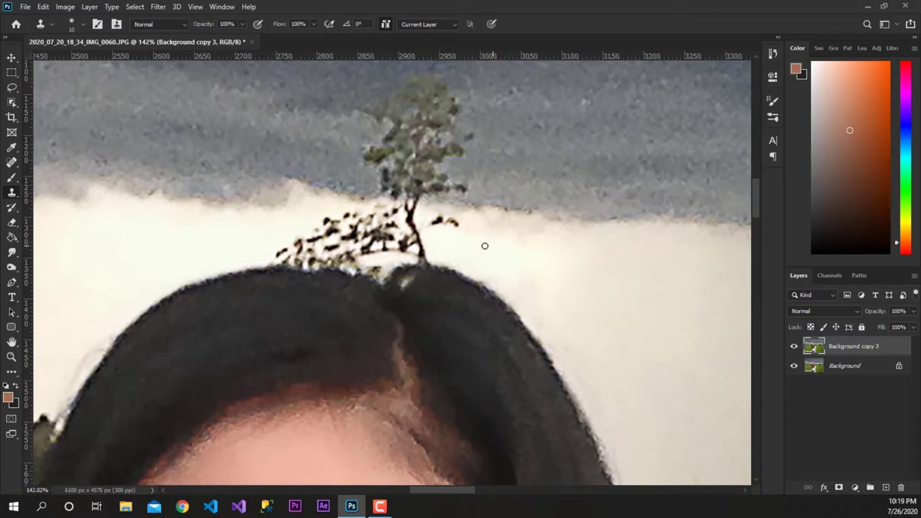
{"action": "key", "text": "bracketright"}
{"action": "key", "text": "bracketright"}
{"action": "key", "text": "bracketright"}
Clone sky over the tree's trunk base and the leaf specks beside her hair.
{"action": "mouse_move", "coordinate": [460, 225]}
{"action": "left_mouse_down"}
{"action": "mouse_move", "coordinate": [403, 212]}
{"action": "mouse_move", "coordinate": [338, 238]}
{"action": "left_mouse_up"}
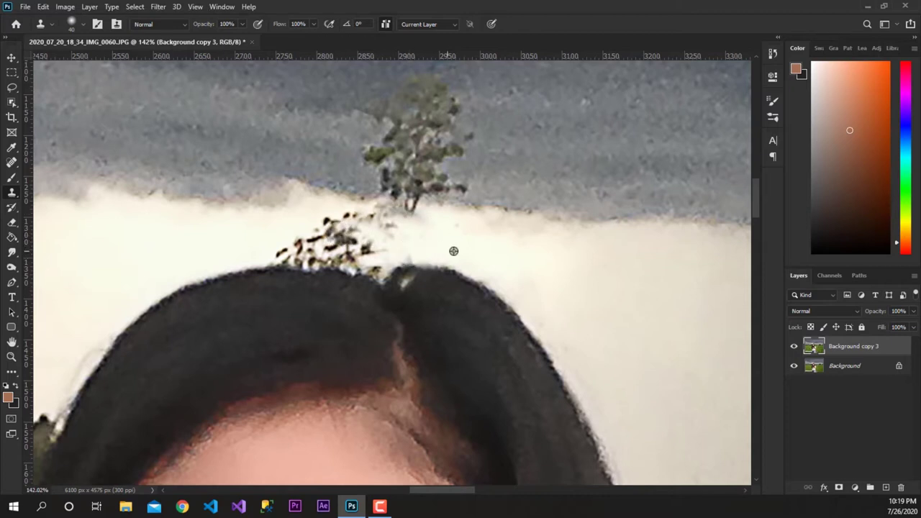
{"action": "mouse_move", "coordinate": [385, 259]}
{"action": "left_mouse_down"}
{"action": "mouse_move", "coordinate": [314, 252]}
{"action": "mouse_move", "coordinate": [302, 263]}
{"action": "mouse_move", "coordinate": [278, 253]}
{"action": "mouse_move", "coordinate": [350, 237]}
{"action": "mouse_move", "coordinate": [354, 218]}
{"action": "mouse_move", "coordinate": [418, 213]}
{"action": "left_mouse_up"}
{"action": "left_click", "coordinate": [274, 240], "text": "alt"}
{"action": "left_click", "coordinate": [311, 236], "text": "alt"}
{"action": "left_click_drag", "start_coordinate": [354, 219], "coordinate": [430, 203]}
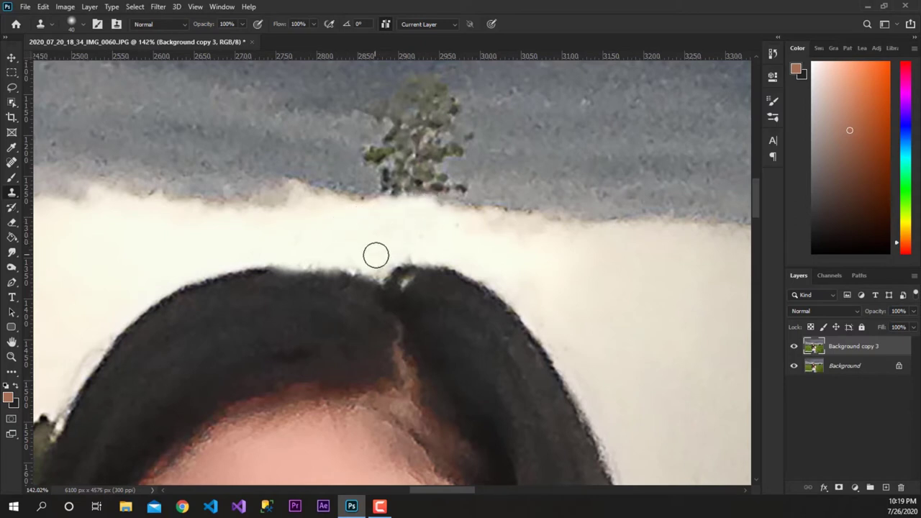
{"action": "mouse_move", "coordinate": [372, 230]}
{"action": "left_mouse_down"}
{"action": "mouse_move", "coordinate": [396, 200]}
{"action": "mouse_move", "coordinate": [457, 190]}
{"action": "left_mouse_up"}
Resample sky left of the tree and clone over its lower-left part and upper foliage.
{"action": "left_click", "coordinate": [474, 164], "text": "alt"}
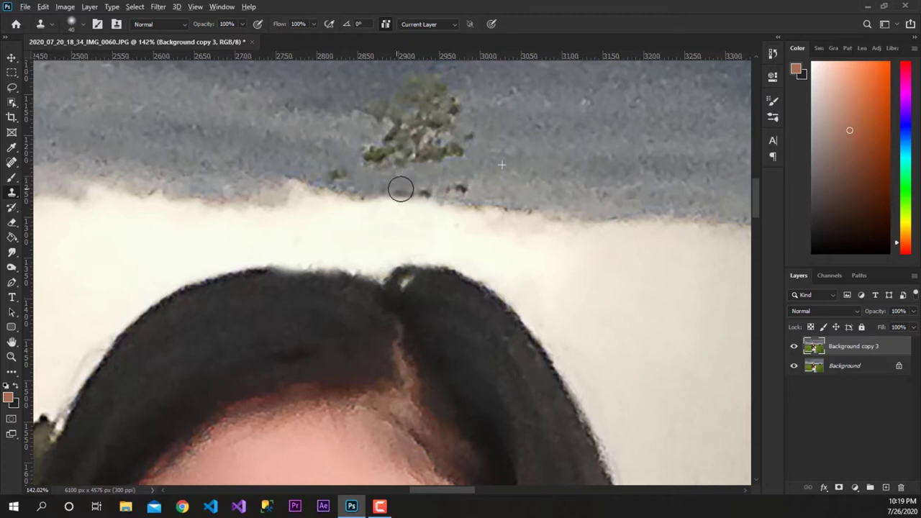
{"action": "left_click", "coordinate": [304, 153], "text": "alt"}
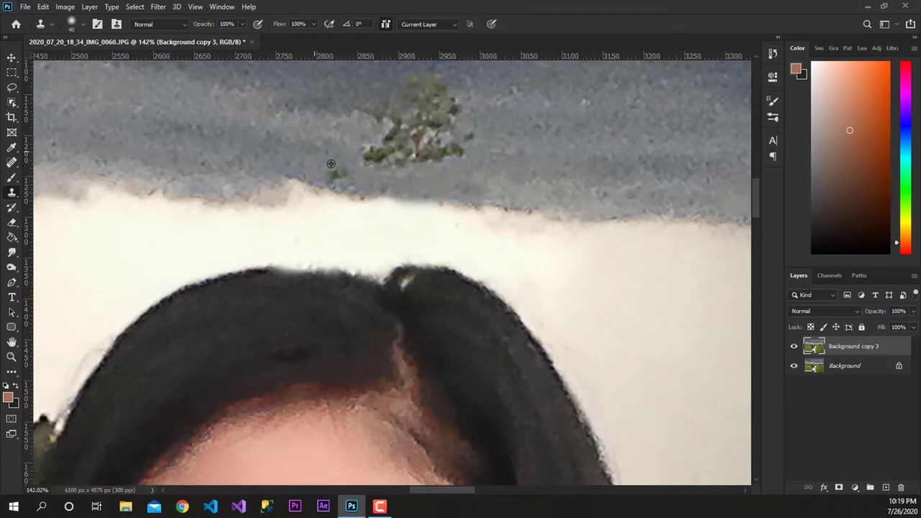
{"action": "mouse_move", "coordinate": [345, 173]}
{"action": "left_mouse_down"}
{"action": "mouse_move", "coordinate": [397, 148]}
{"action": "mouse_move", "coordinate": [520, 130]}
{"action": "mouse_move", "coordinate": [365, 156]}
{"action": "left_mouse_up"}
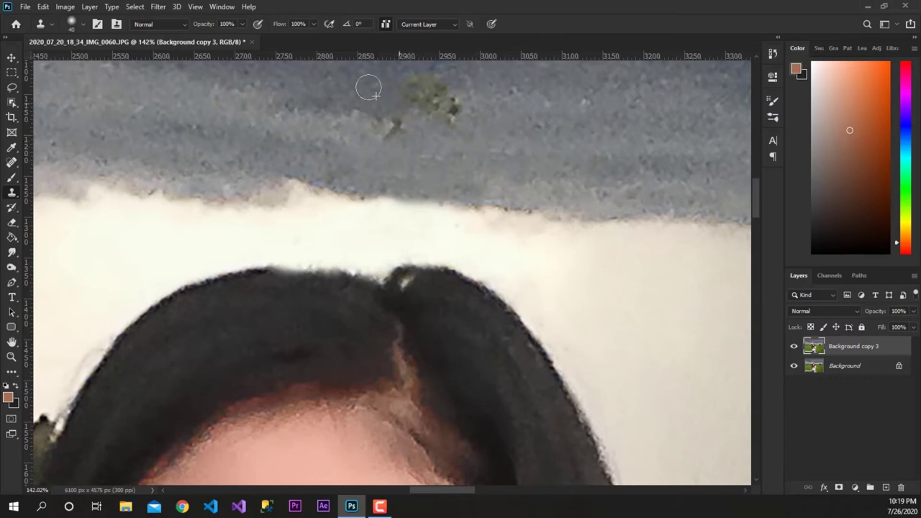
{"action": "mouse_move", "coordinate": [430, 88]}
{"action": "left_mouse_down"}
{"action": "mouse_move", "coordinate": [466, 105]}
{"action": "mouse_move", "coordinate": [436, 96]}
{"action": "mouse_move", "coordinate": [394, 122]}
{"action": "left_mouse_up"}
{"action": "left_click", "coordinate": [394, 122]}
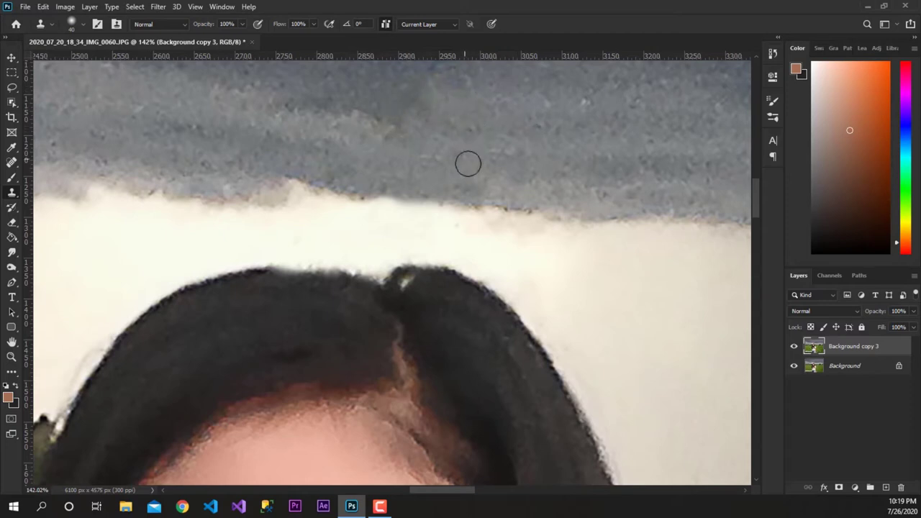
{"action": "scroll", "coordinate": [394, 296], "scroll_direction": "down", "scroll_amount": 3}
{"action": "scroll", "coordinate": [394, 296], "scroll_direction": "down", "scroll_amount": 3}
{"action": "scroll", "coordinate": [395, 297], "scroll_direction": "down", "scroll_amount": 2}
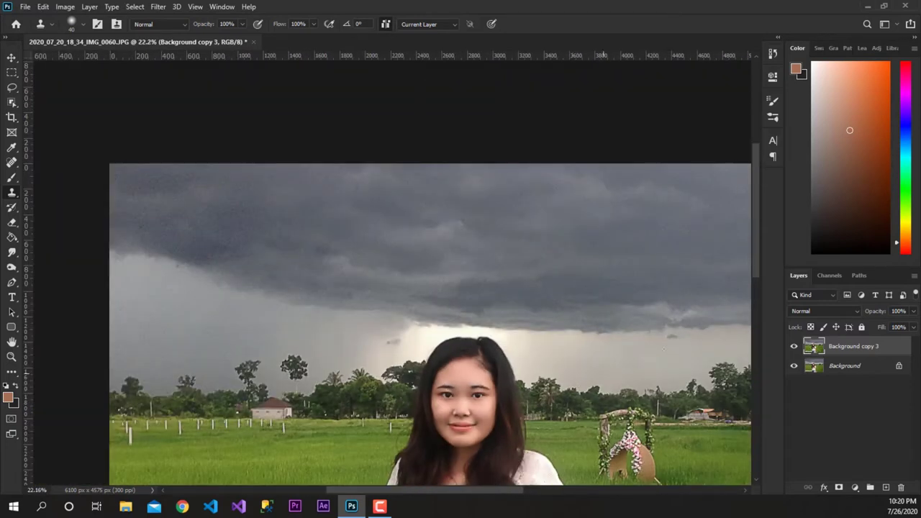
{"action": "left_click_drag", "start_coordinate": [759, 236], "coordinate": [759, 298]}
{"action": "mouse_move", "coordinate": [592, 304]}
{"action": "left_mouse_down"}
{"action": "mouse_move", "coordinate": [437, 261]}
{"action": "mouse_move", "coordinate": [448, 245]}
{"action": "left_mouse_up"}
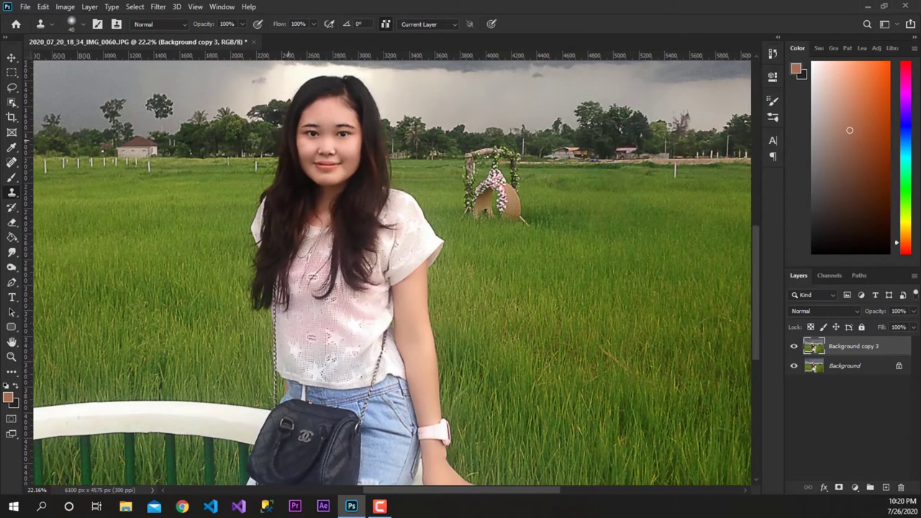
{"action": "scroll", "coordinate": [296, 214], "scroll_direction": "up", "scroll_amount": 1}
{"action": "scroll", "coordinate": [295, 213], "scroll_direction": "up", "scroll_amount": 1}
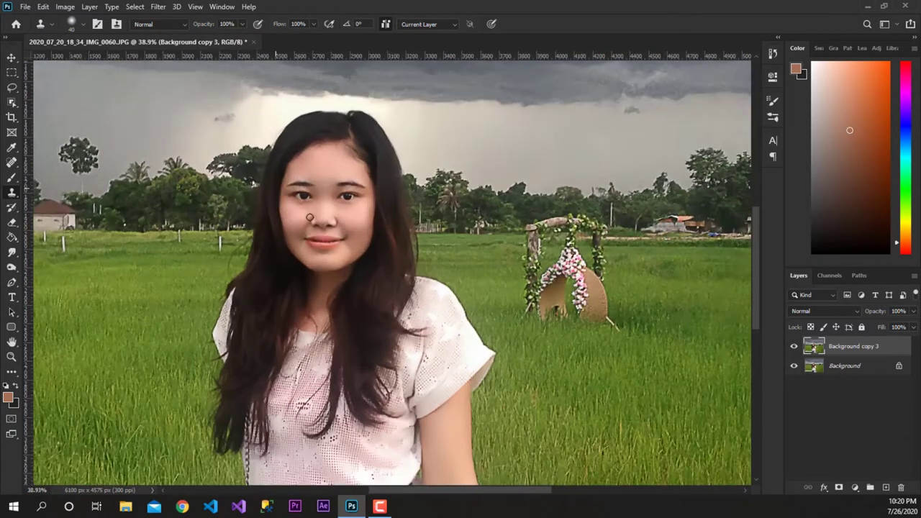
{"action": "scroll", "coordinate": [295, 214], "scroll_direction": "up", "scroll_amount": 1}
{"action": "scroll", "coordinate": [296, 214], "scroll_direction": "up", "scroll_amount": 2}
{"action": "scroll", "coordinate": [296, 214], "scroll_direction": "down", "scroll_amount": 2}
{"action": "scroll", "coordinate": [296, 214], "scroll_direction": "down", "scroll_amount": 2}
{"action": "scroll", "coordinate": [295, 214], "scroll_direction": "down", "scroll_amount": 2}
{"action": "scroll", "coordinate": [295, 214], "scroll_direction": "down", "scroll_amount": 1}
{"action": "scroll", "coordinate": [208, 237], "scroll_direction": "up", "scroll_amount": 1}
{"action": "scroll", "coordinate": [208, 237], "scroll_direction": "up", "scroll_amount": 1}
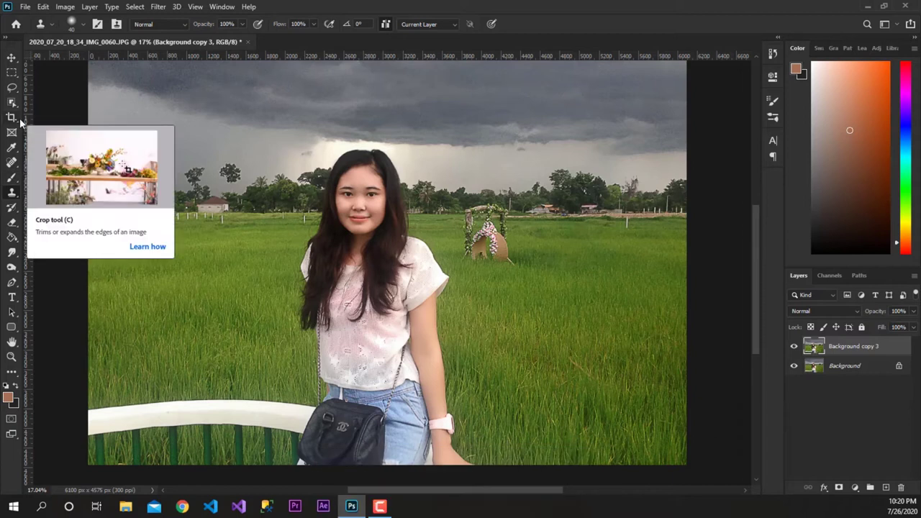
{"action": "left_click", "coordinate": [12, 73]}
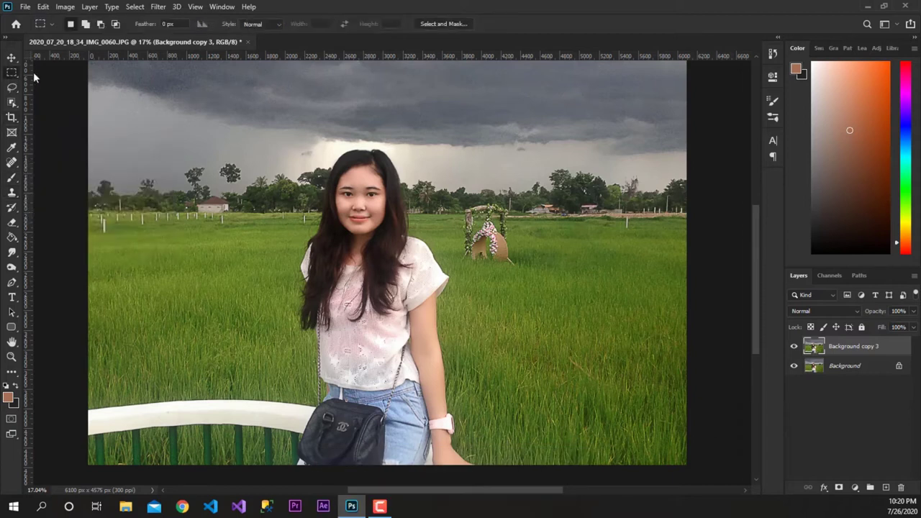
Open Select and Mask and auto-select the woman with Select Subject.
{"action": "left_click", "coordinate": [444, 24]}
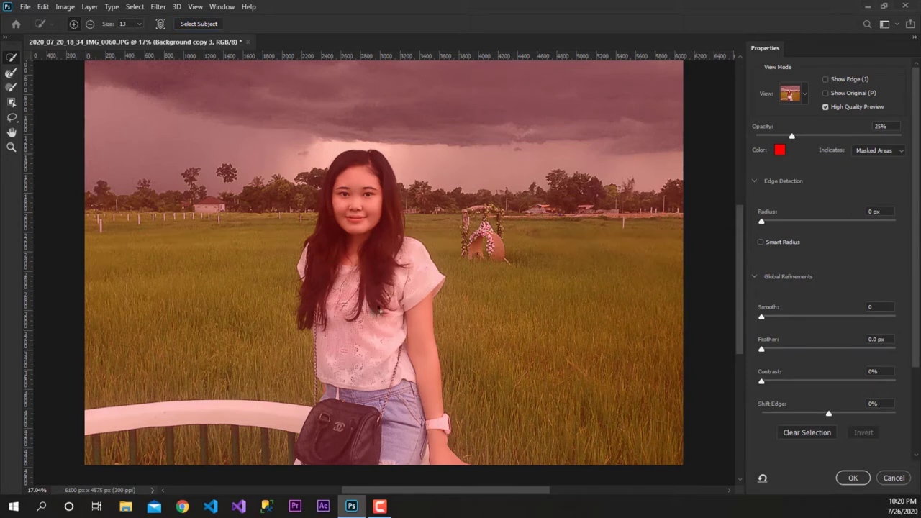
{"action": "left_click", "coordinate": [380, 310]}
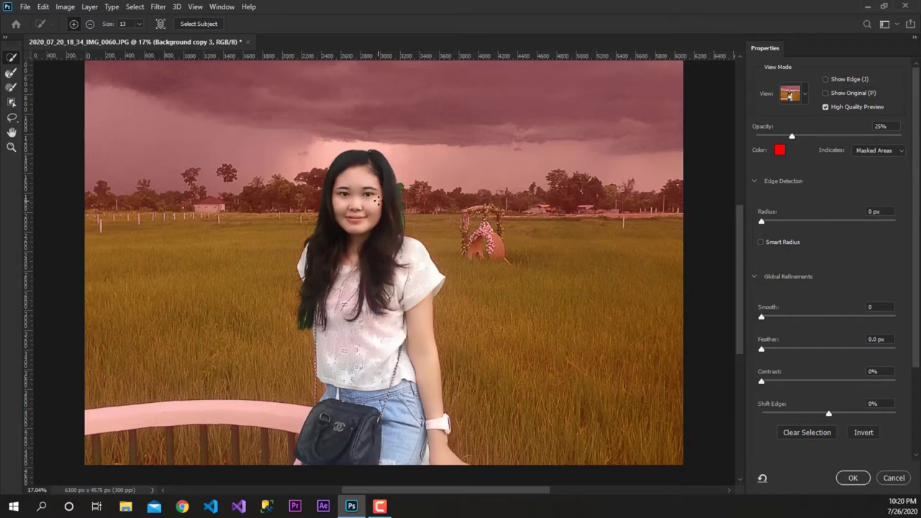
{"action": "scroll", "coordinate": [377, 200], "scroll_direction": "up", "scroll_amount": 5}
{"action": "left_click", "coordinate": [11, 74]}
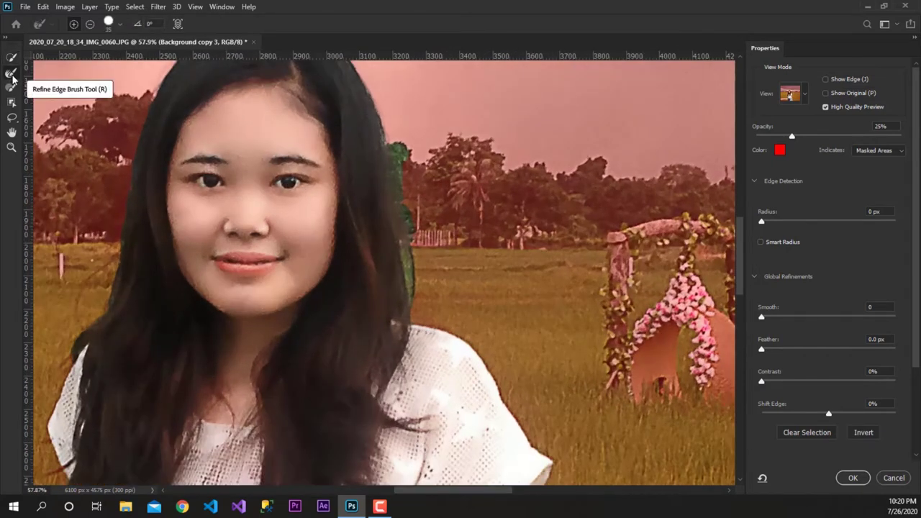
Paint the Refine Edge Brush along her hair outline where it meets the trees.
{"action": "left_click_drag", "start_coordinate": [403, 153], "coordinate": [410, 256]}
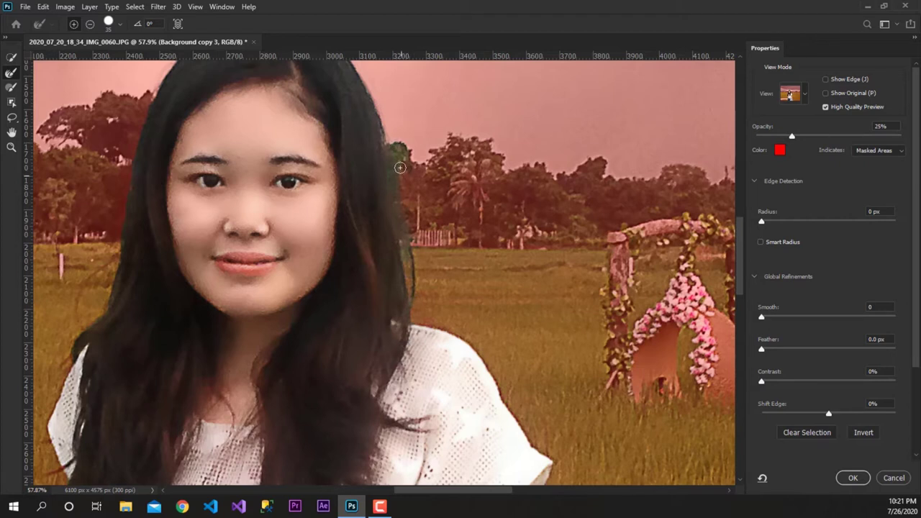
{"action": "left_click_drag", "start_coordinate": [407, 160], "coordinate": [395, 154]}
{"action": "left_click_drag", "start_coordinate": [308, 140], "coordinate": [403, 246]}
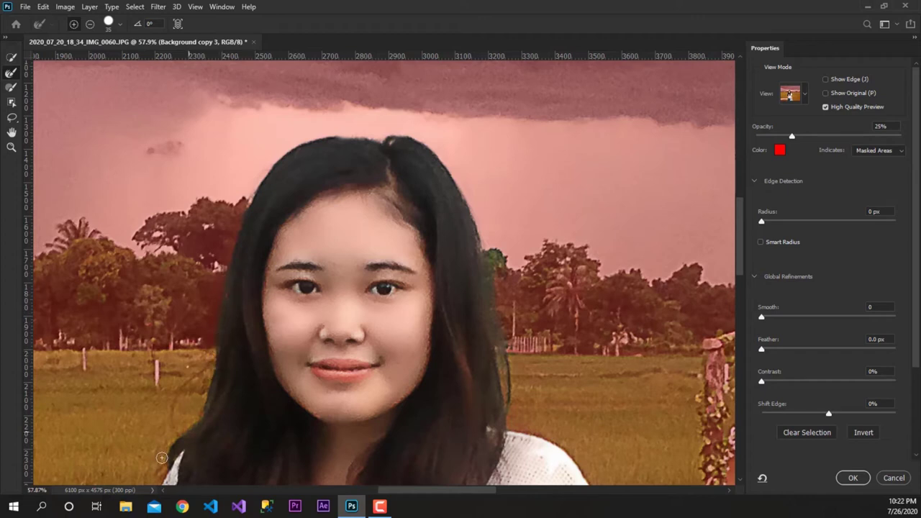
{"action": "scroll", "coordinate": [329, 323], "scroll_direction": "down", "scroll_amount": 5}
{"action": "scroll", "coordinate": [295, 421], "scroll_direction": "up", "scroll_amount": 3}
{"action": "scroll", "coordinate": [295, 421], "scroll_direction": "up", "scroll_amount": 3}
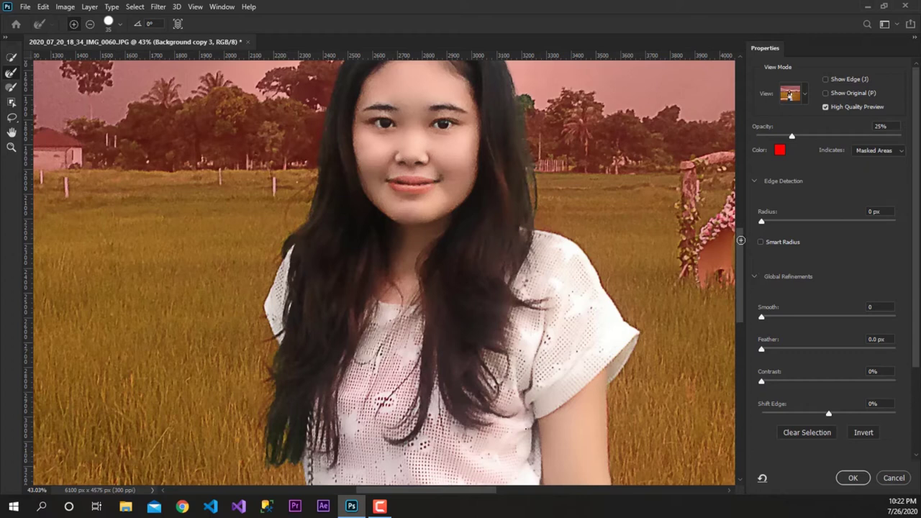
Touch up the hair edges and output the refined selection as new layer Background copy 4.
{"action": "scroll", "coordinate": [249, 274], "scroll_direction": "down", "scroll_amount": 5}
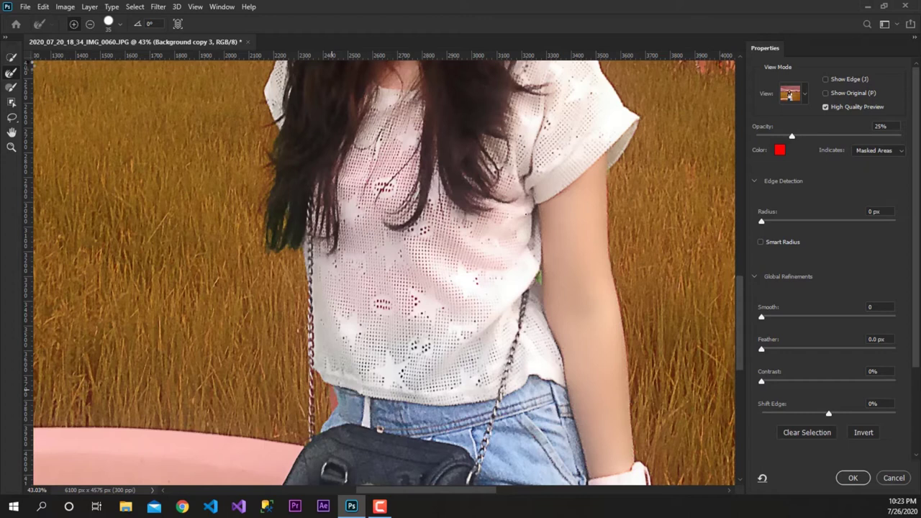
{"action": "left_click", "coordinate": [12, 58]}
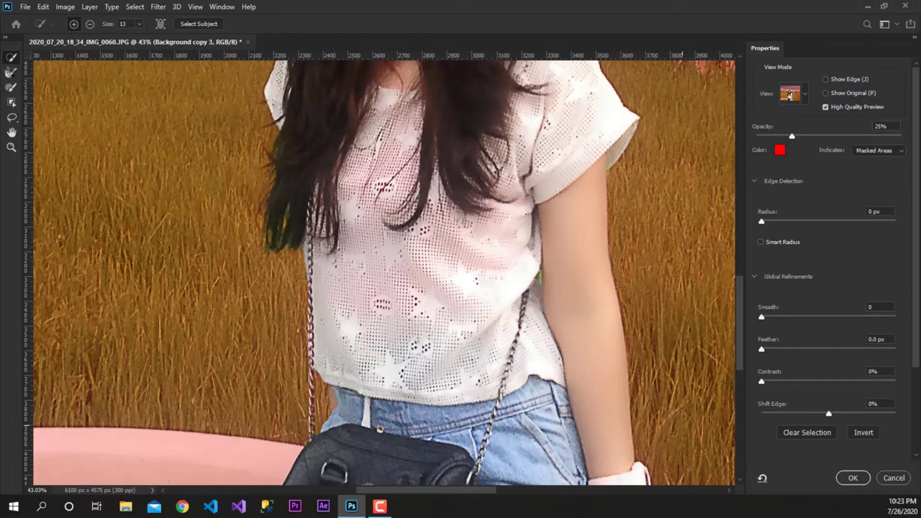
{"action": "key", "text": "r"}
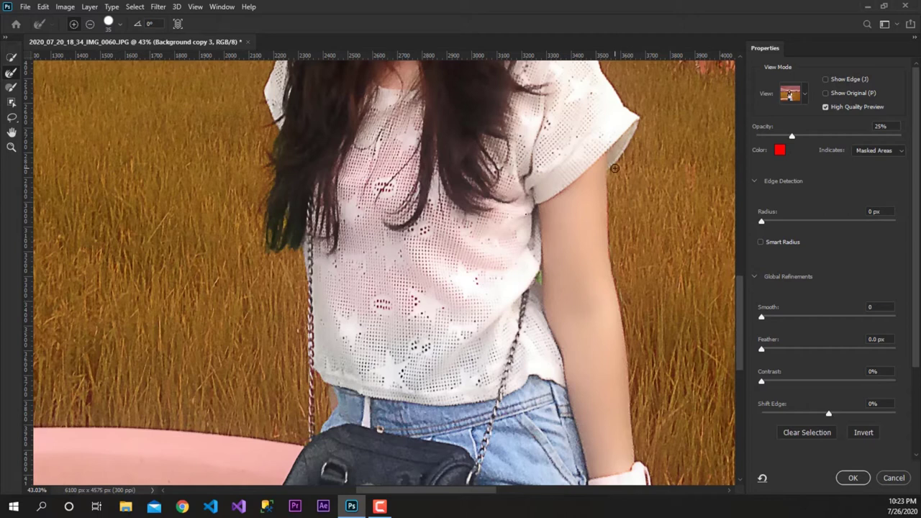
{"action": "left_click", "coordinate": [850, 478]}
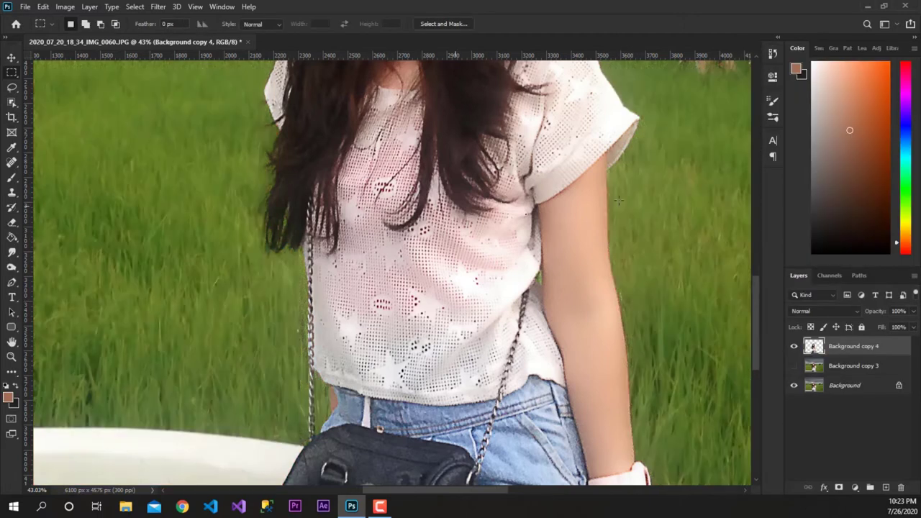
Hide the original grassy Background layer so the cut-out shows on transparency.
{"action": "left_click", "coordinate": [794, 386]}
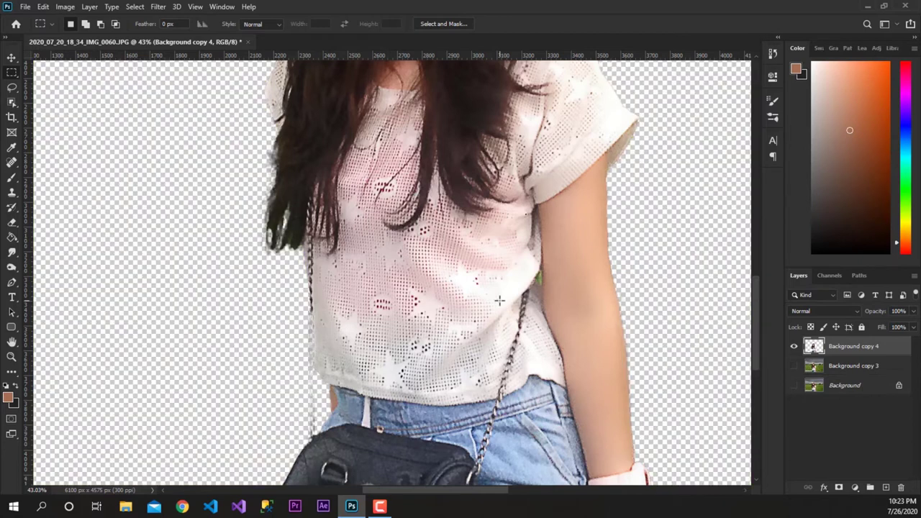
{"action": "scroll", "coordinate": [499, 301], "scroll_direction": "down", "scroll_amount": 2}
{"action": "scroll", "coordinate": [499, 301], "scroll_direction": "down", "scroll_amount": 2}
{"action": "scroll", "coordinate": [444, 179], "scroll_direction": "up", "scroll_amount": 1}
{"action": "scroll", "coordinate": [457, 174], "scroll_direction": "up", "scroll_amount": 2}
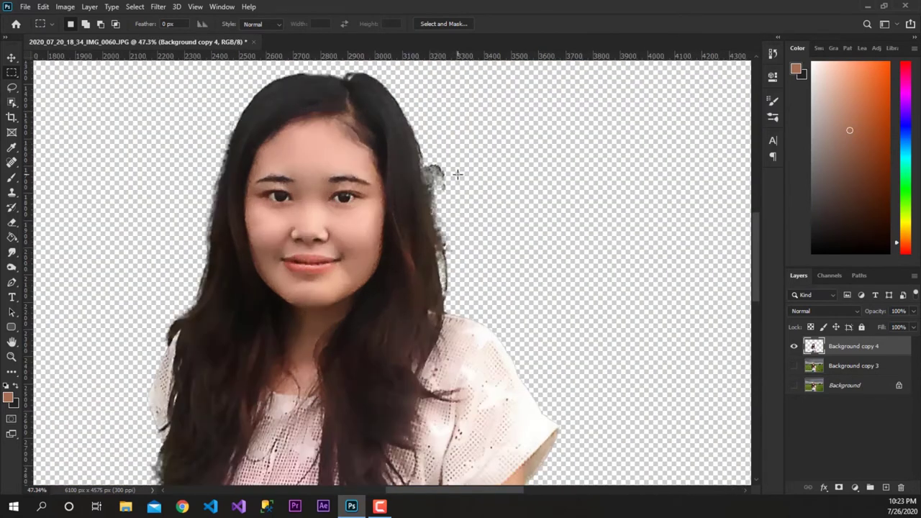
{"action": "scroll", "coordinate": [458, 174], "scroll_direction": "up", "scroll_amount": 2}
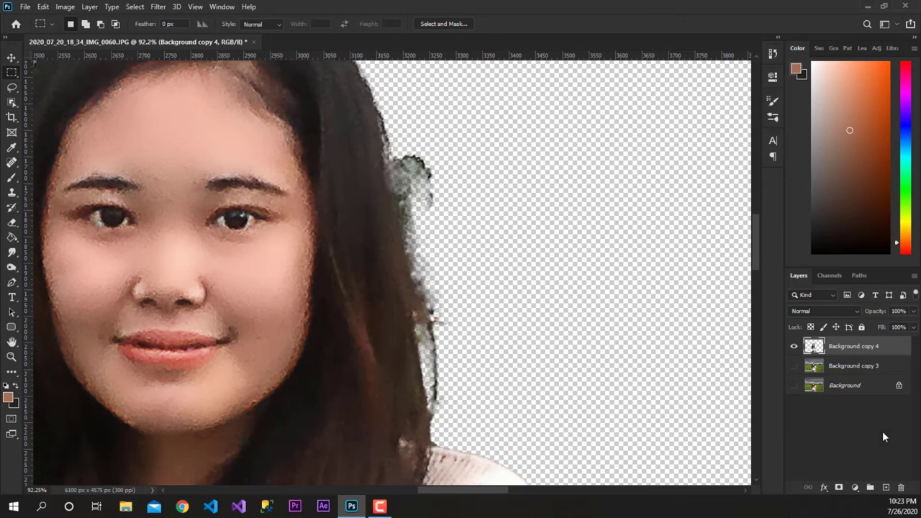
Switch to the Eraser with a soft round brush and erase fringe beside the hair.
{"action": "left_click", "coordinate": [12, 194]}
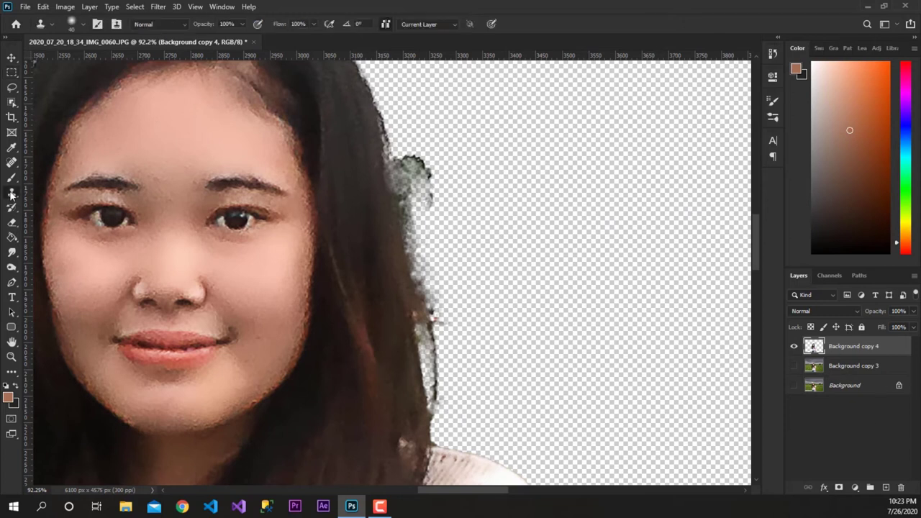
{"action": "left_click", "coordinate": [12, 222]}
{"action": "mouse_move", "coordinate": [426, 198]}
{"action": "left_mouse_down"}
{"action": "mouse_move", "coordinate": [423, 177]}
{"action": "mouse_move", "coordinate": [419, 188]}
{"action": "left_mouse_up"}
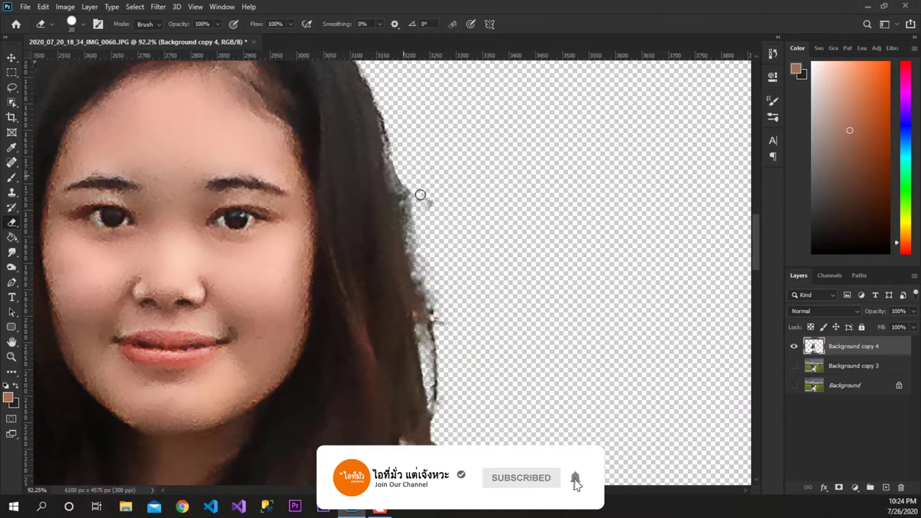
{"action": "left_click", "coordinate": [72, 24]}
{"action": "left_click", "coordinate": [97, 112]}
{"action": "left_click", "coordinate": [566, 133]}
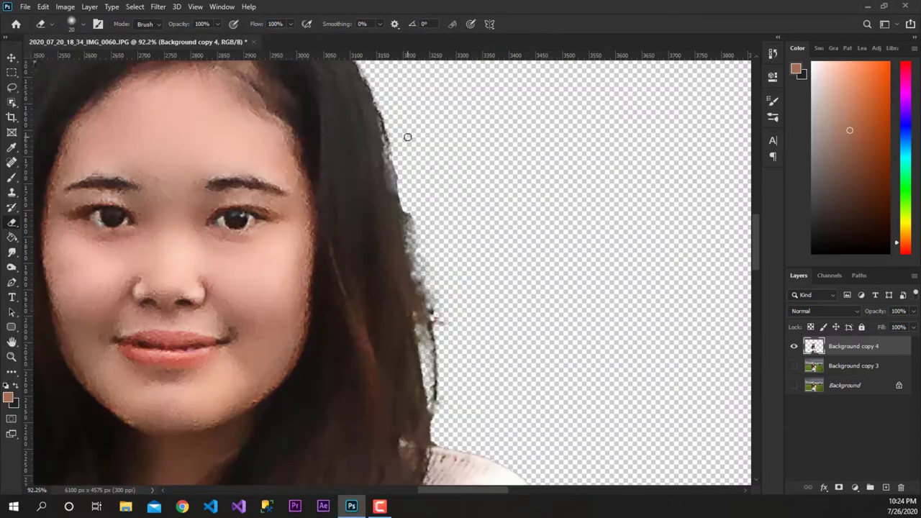
Erase the light grey fringe along the hair's right edge and further down.
{"action": "mouse_move", "coordinate": [397, 118]}
{"action": "left_mouse_down"}
{"action": "mouse_move", "coordinate": [417, 255]}
{"action": "mouse_move", "coordinate": [396, 136]}
{"action": "left_mouse_up"}
{"action": "mouse_move", "coordinate": [442, 267]}
{"action": "left_mouse_down"}
{"action": "mouse_move", "coordinate": [434, 301]}
{"action": "mouse_move", "coordinate": [406, 230]}
{"action": "left_mouse_up"}
{"action": "scroll", "coordinate": [442, 309], "scroll_direction": "down", "scroll_amount": 5}
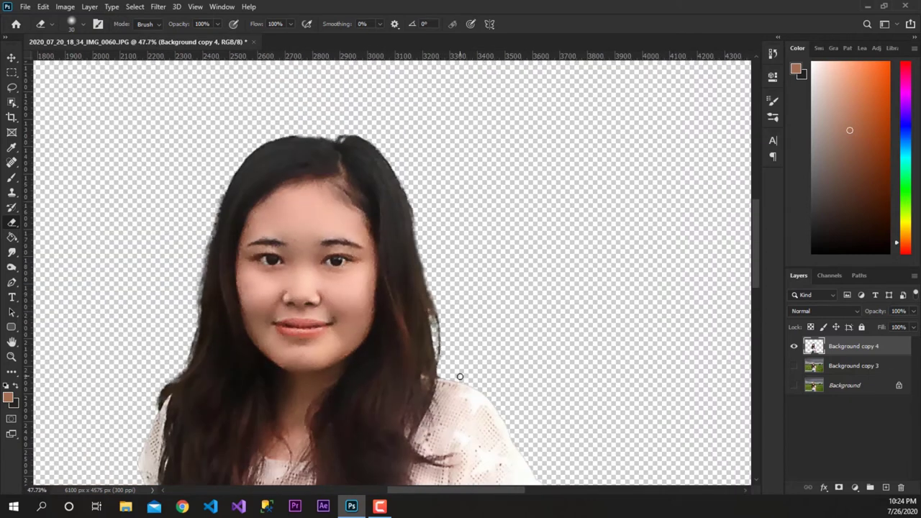
{"action": "scroll", "coordinate": [421, 290], "scroll_direction": "up", "scroll_amount": 5}
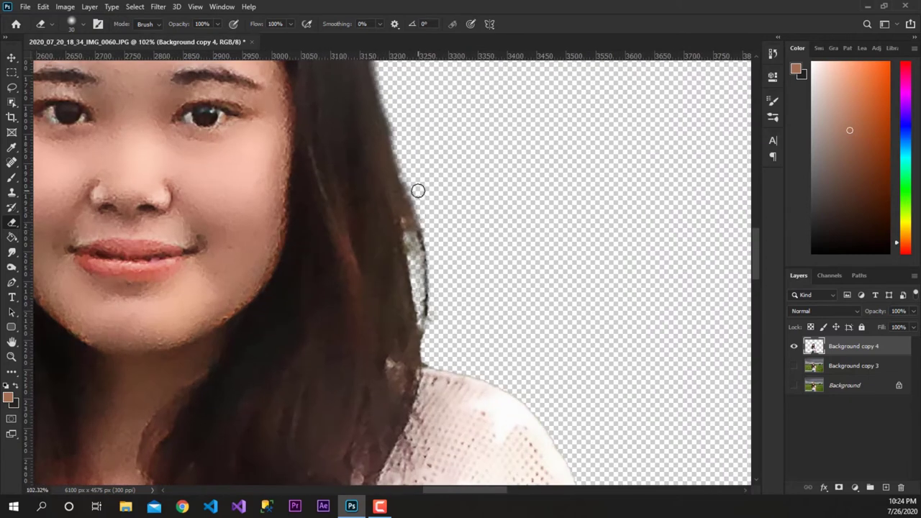
{"action": "mouse_move", "coordinate": [411, 176]}
{"action": "left_mouse_down"}
{"action": "mouse_move", "coordinate": [439, 257]}
{"action": "mouse_move", "coordinate": [421, 247]}
{"action": "mouse_move", "coordinate": [415, 257]}
{"action": "mouse_move", "coordinate": [409, 172]}
{"action": "mouse_move", "coordinate": [433, 348]}
{"action": "left_mouse_up"}
{"action": "scroll", "coordinate": [442, 223], "scroll_direction": "down", "scroll_amount": 5}
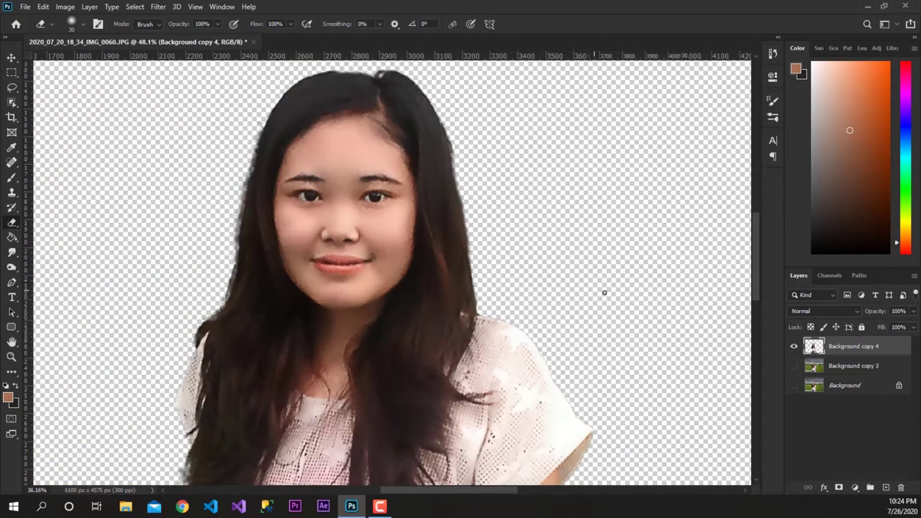
{"action": "scroll", "coordinate": [426, 265], "scroll_direction": "down", "scroll_amount": 2}
{"action": "scroll", "coordinate": [402, 260], "scroll_direction": "down", "scroll_amount": 1}
{"action": "scroll", "coordinate": [374, 258], "scroll_direction": "down", "scroll_amount": 1}
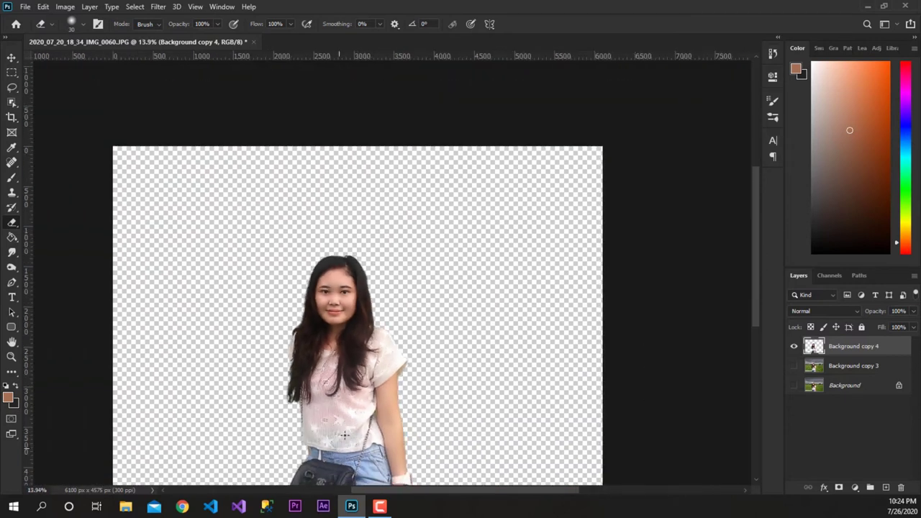
{"action": "scroll", "coordinate": [358, 256], "scroll_direction": "up", "scroll_amount": 4}
{"action": "scroll", "coordinate": [267, 232], "scroll_direction": "up", "scroll_amount": 1}
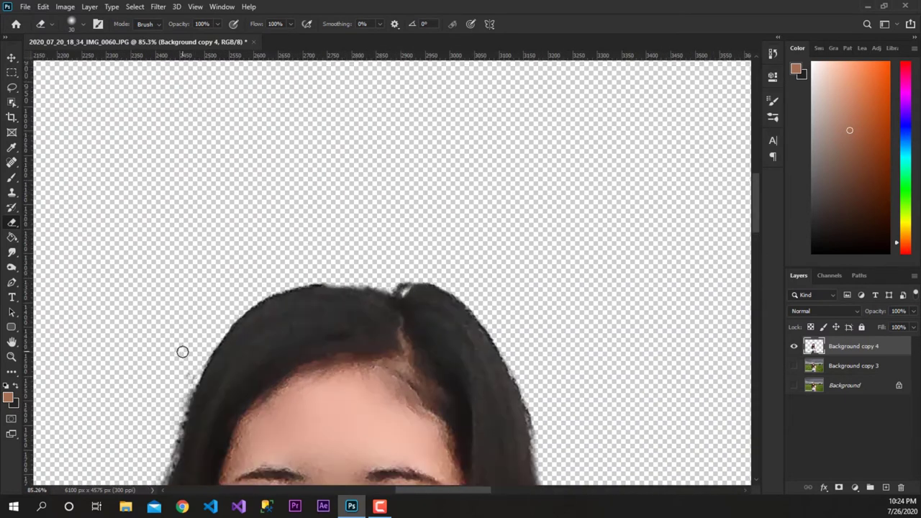
{"action": "scroll", "coordinate": [656, 288], "scroll_direction": "down", "scroll_amount": 2}
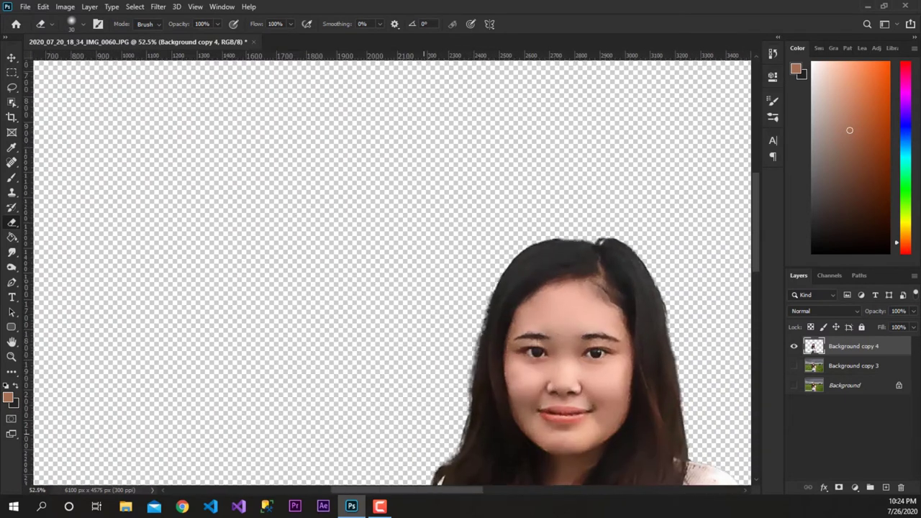
{"action": "scroll", "coordinate": [169, 196], "scroll_direction": "down", "scroll_amount": 2}
{"action": "scroll", "coordinate": [302, 403], "scroll_direction": "up", "scroll_amount": 2}
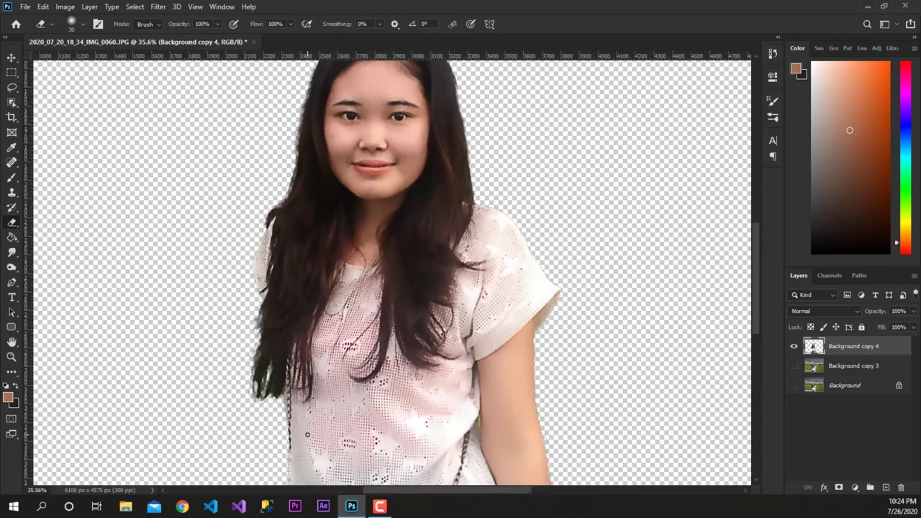
{"action": "scroll", "coordinate": [248, 409], "scroll_direction": "up", "scroll_amount": 1}
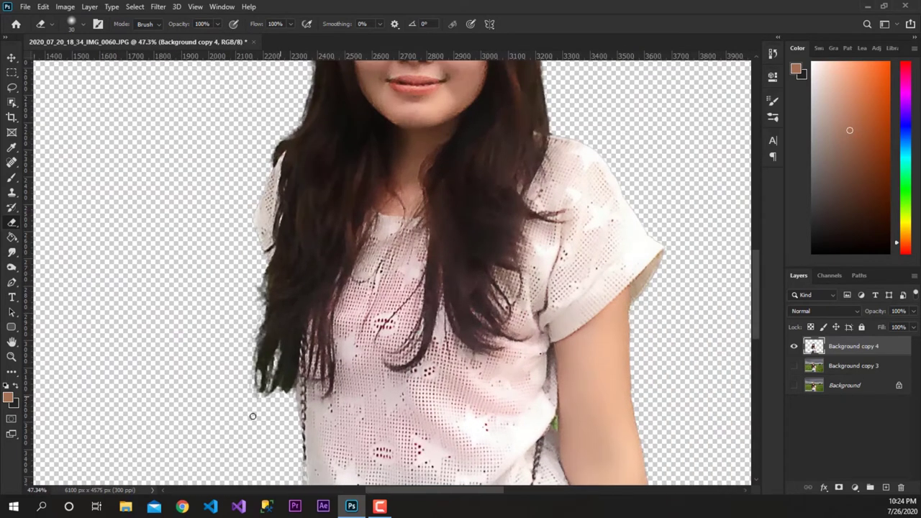
{"action": "scroll", "coordinate": [331, 352], "scroll_direction": "down", "scroll_amount": 1}
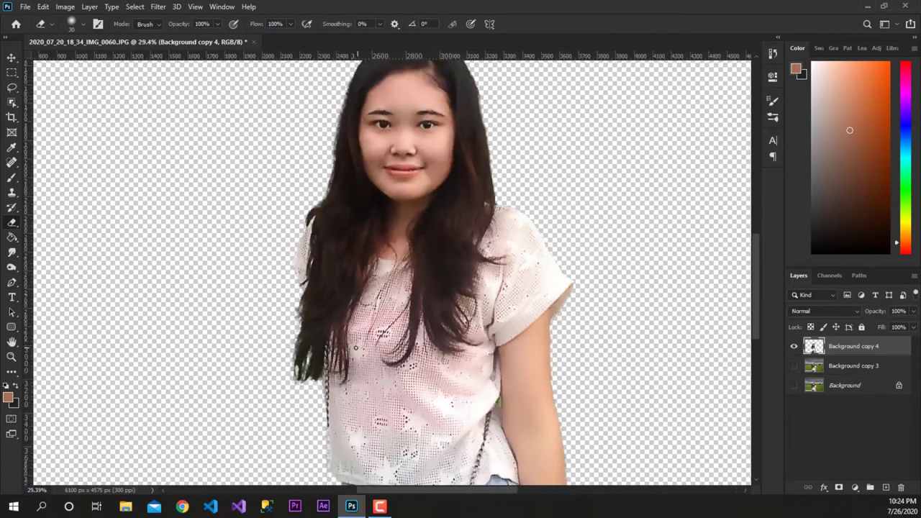
{"action": "scroll", "coordinate": [385, 201], "scroll_direction": "down", "scroll_amount": 1}
{"action": "scroll", "coordinate": [432, 223], "scroll_direction": "up", "scroll_amount": 1}
{"action": "scroll", "coordinate": [406, 296], "scroll_direction": "up", "scroll_amount": 2}
{"action": "scroll", "coordinate": [406, 296], "scroll_direction": "up", "scroll_amount": 2}
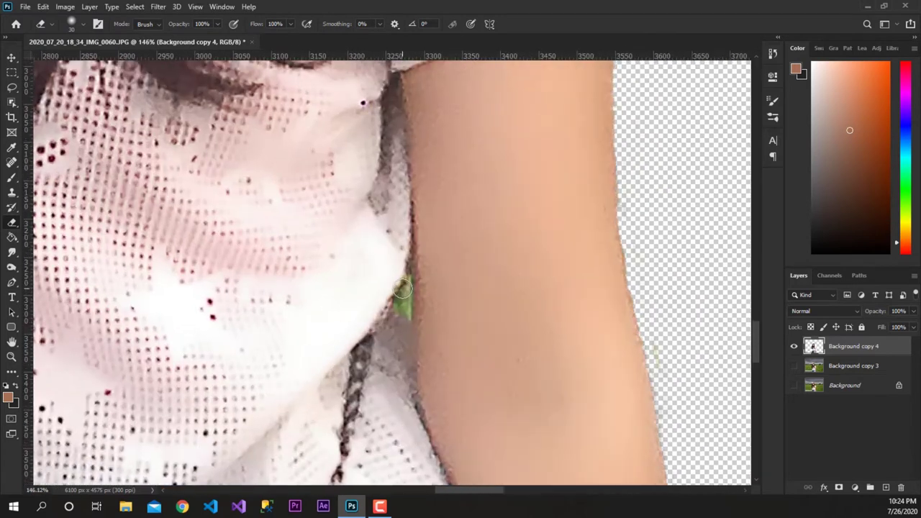
Shrink the eraser and erase the green patch between her shirt and arm.
{"action": "scroll", "coordinate": [406, 296], "scroll_direction": "up", "scroll_amount": 2}
{"action": "key", "text": "bracketleft"}
{"action": "key", "text": "bracketleft"}
{"action": "key", "text": "bracketleft"}
{"action": "mouse_move", "coordinate": [412, 262]}
{"action": "left_mouse_down"}
{"action": "mouse_move", "coordinate": [384, 324]}
{"action": "mouse_move", "coordinate": [422, 252]}
{"action": "mouse_move", "coordinate": [419, 358]}
{"action": "mouse_move", "coordinate": [389, 338]}
{"action": "mouse_move", "coordinate": [403, 359]}
{"action": "mouse_move", "coordinate": [406, 302]}
{"action": "mouse_move", "coordinate": [389, 307]}
{"action": "mouse_move", "coordinate": [411, 261]}
{"action": "mouse_move", "coordinate": [380, 336]}
{"action": "mouse_move", "coordinate": [413, 360]}
{"action": "mouse_move", "coordinate": [418, 243]}
{"action": "mouse_move", "coordinate": [419, 360]}
{"action": "left_mouse_up"}
{"action": "left_click_drag", "start_coordinate": [391, 291], "coordinate": [411, 257]}
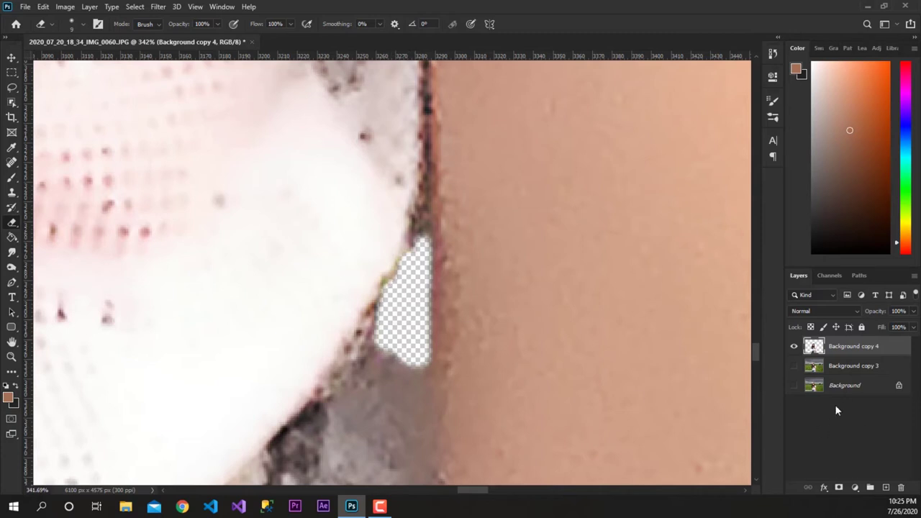
Zoom out to review the cut-out and select the layer beneath it.
{"action": "scroll", "coordinate": [429, 346], "scroll_direction": "down", "scroll_amount": 5}
{"action": "scroll", "coordinate": [429, 346], "scroll_direction": "down", "scroll_amount": 4}
{"action": "scroll", "coordinate": [429, 346], "scroll_direction": "down", "scroll_amount": 2}
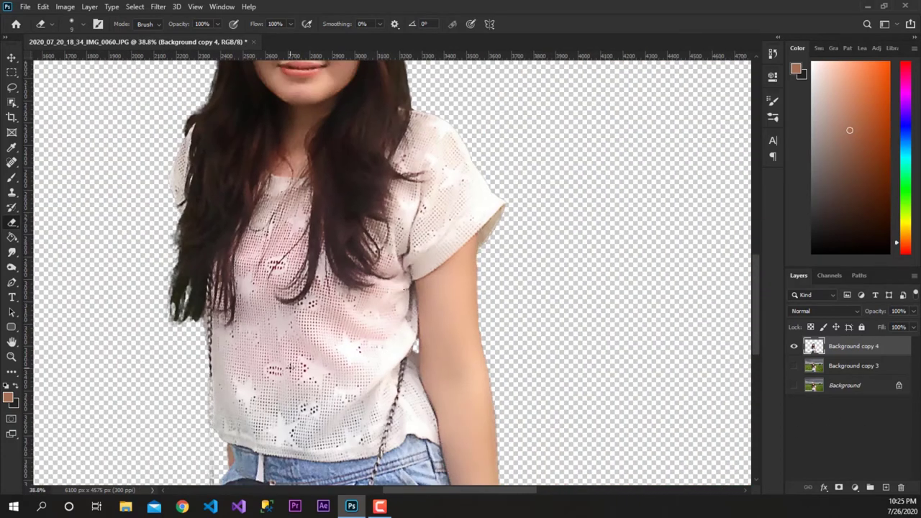
{"action": "scroll", "coordinate": [290, 367], "scroll_direction": "down", "scroll_amount": 1}
{"action": "scroll", "coordinate": [290, 367], "scroll_direction": "down", "scroll_amount": 1}
{"action": "scroll", "coordinate": [252, 177], "scroll_direction": "up", "scroll_amount": 2}
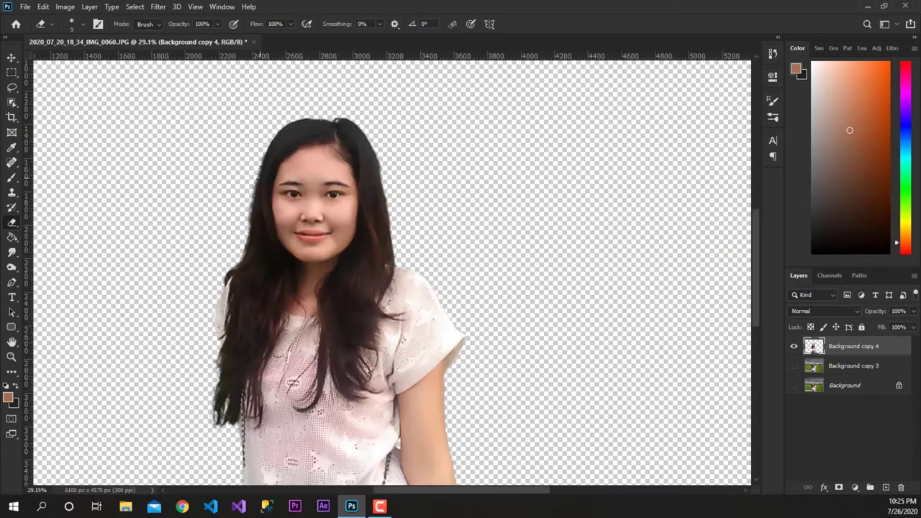
{"action": "scroll", "coordinate": [272, 223], "scroll_direction": "down", "scroll_amount": 1}
{"action": "scroll", "coordinate": [272, 223], "scroll_direction": "up", "scroll_amount": 2}
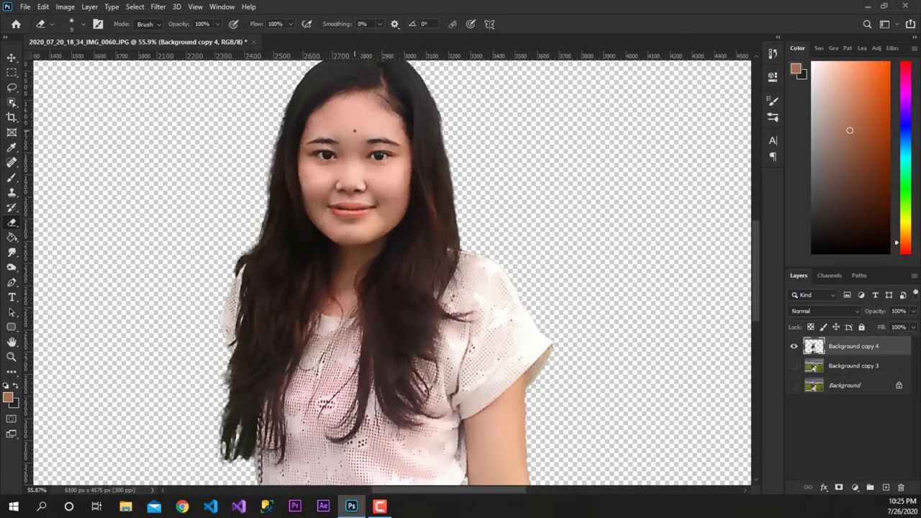
{"action": "scroll", "coordinate": [271, 223], "scroll_direction": "up", "scroll_amount": 2}
{"action": "scroll", "coordinate": [323, 295], "scroll_direction": "down", "scroll_amount": 1}
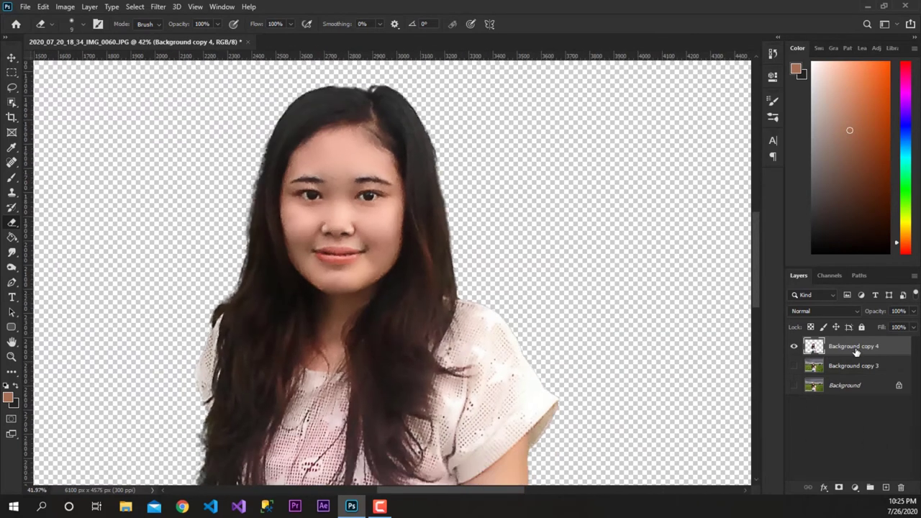
{"action": "left_click", "coordinate": [860, 366]}
Add a new layer and set the foreground to off-white #fcfcf8 sampled from the shirt.
{"action": "left_click", "coordinate": [886, 487]}
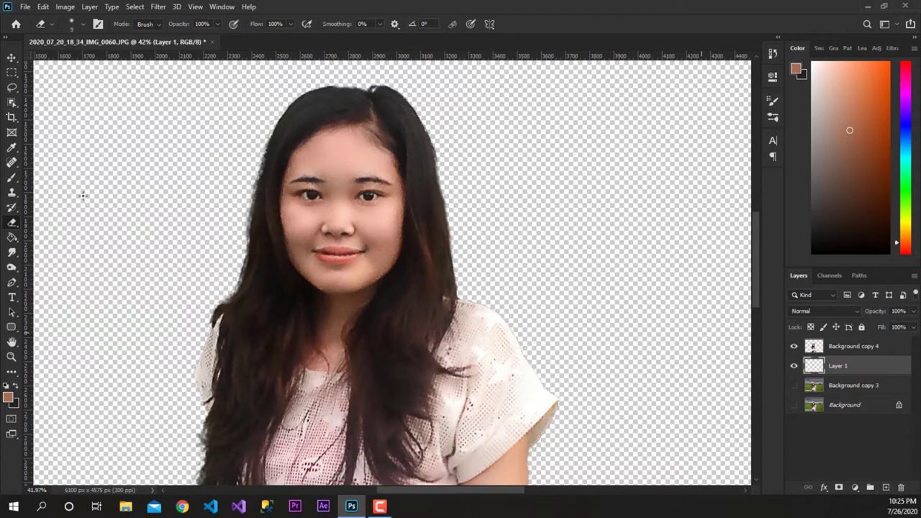
{"action": "left_click", "coordinate": [12, 237]}
{"action": "left_click", "coordinate": [8, 397]}
{"action": "left_click", "coordinate": [516, 374]}
{"action": "left_click", "coordinate": [523, 389]}
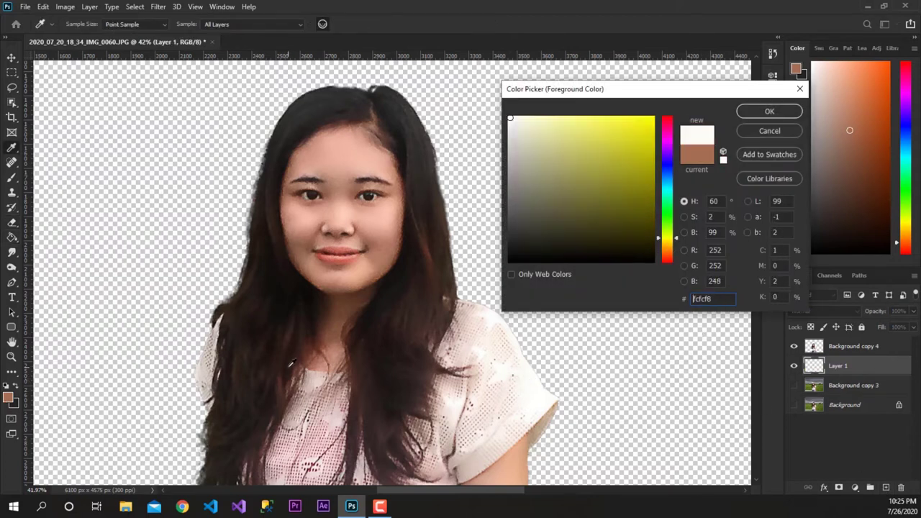
{"action": "left_click", "coordinate": [769, 111]}
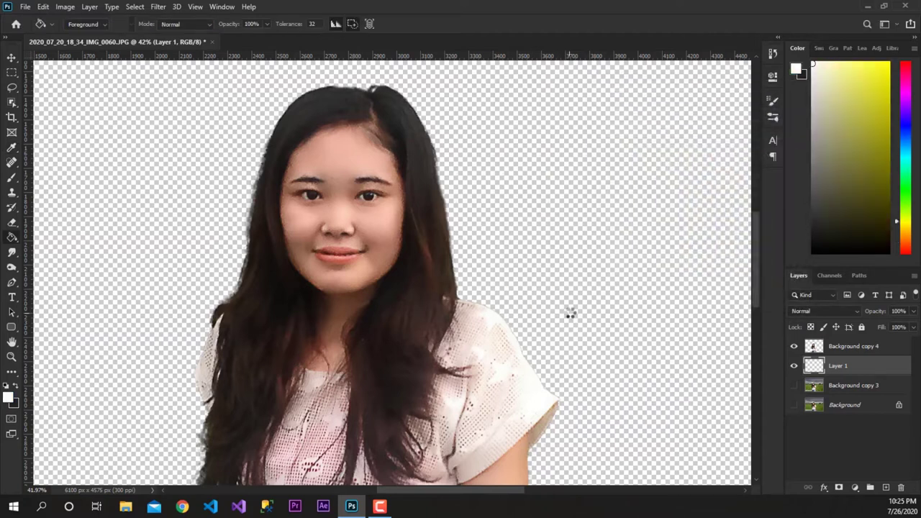
Fill the new Layer 1 with the off-white colour using the Paint Bucket.
{"action": "left_click", "coordinate": [570, 313]}
{"action": "left_click_drag", "start_coordinate": [755, 261], "coordinate": [768, 325]}
{"action": "scroll", "coordinate": [636, 249], "scroll_direction": "up", "scroll_amount": 1}
{"action": "scroll", "coordinate": [635, 249], "scroll_direction": "up", "scroll_amount": 1}
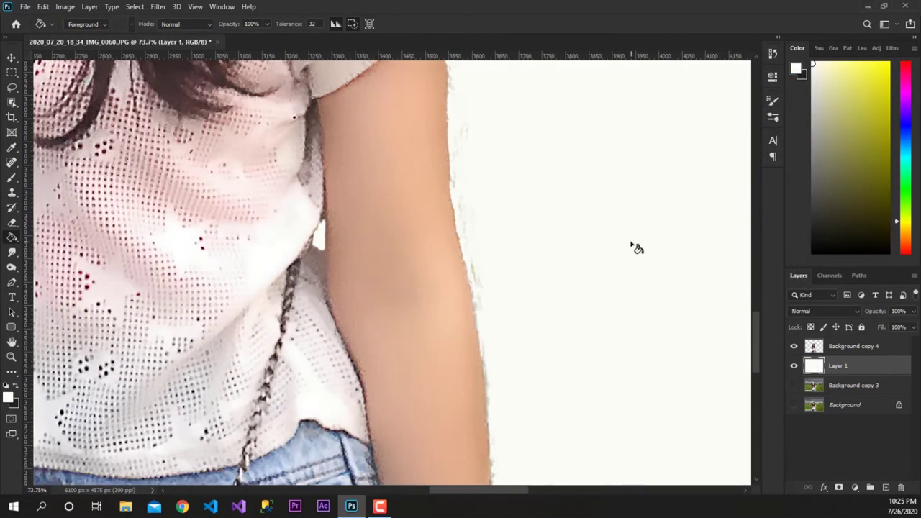
{"action": "scroll", "coordinate": [635, 249], "scroll_direction": "up", "scroll_amount": 1}
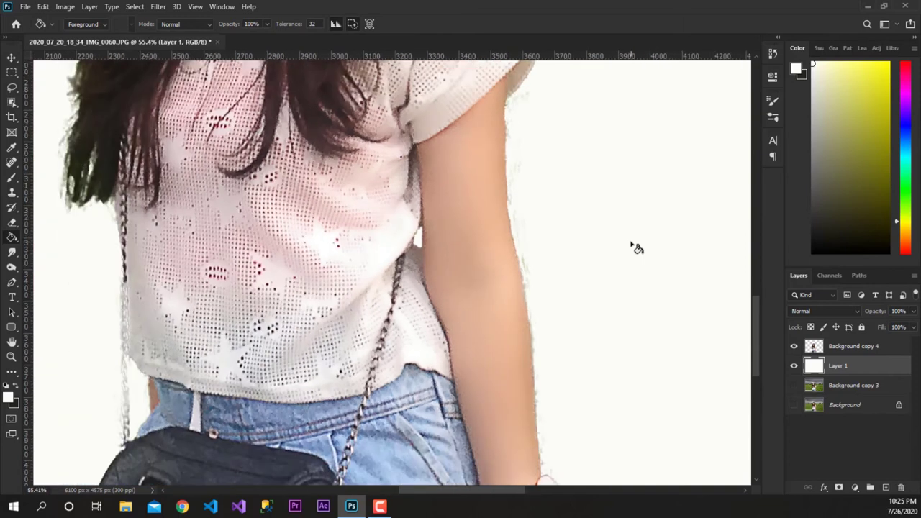
{"action": "left_click", "coordinate": [12, 102]}
Outline the fringe pixels along the outer edge of her arm with the Polygonal Lasso.
{"action": "left_click", "coordinate": [11, 87]}
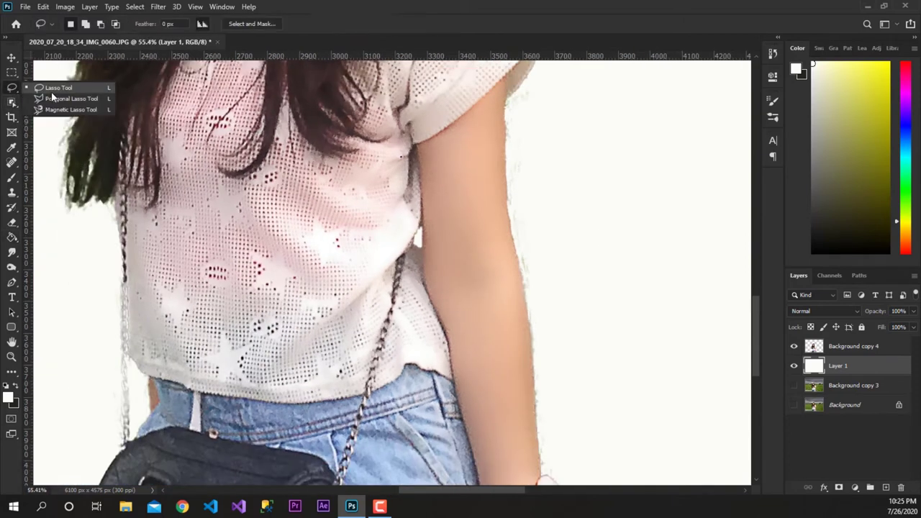
{"action": "left_click", "coordinate": [53, 99]}
{"action": "scroll", "coordinate": [572, 89], "scroll_direction": "up", "scroll_amount": 2}
{"action": "left_click", "coordinate": [573, 79]}
{"action": "left_click", "coordinate": [496, 87]}
{"action": "left_click", "coordinate": [479, 105]}
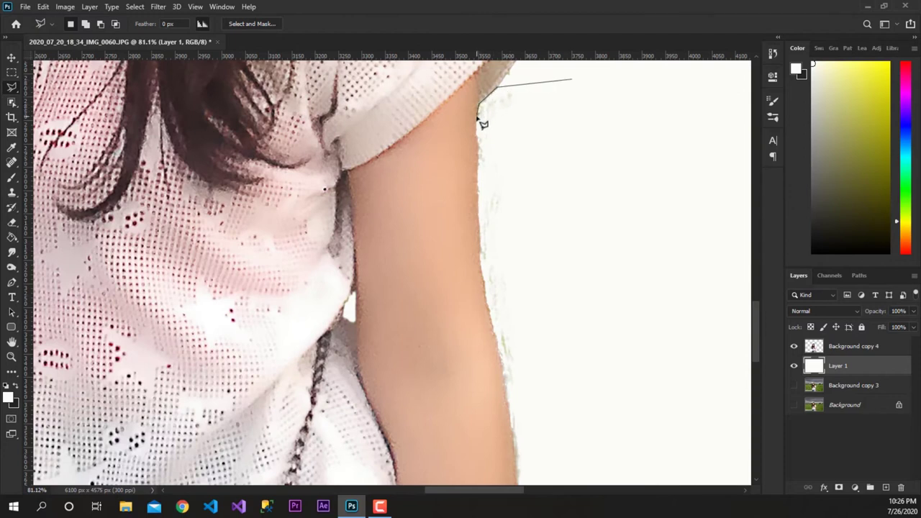
{"action": "left_click", "coordinate": [481, 257]}
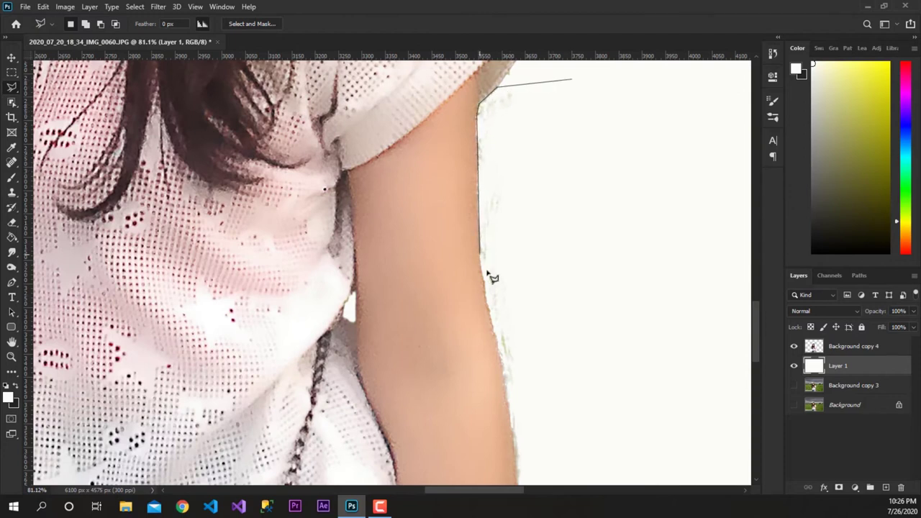
{"action": "left_click", "coordinate": [493, 323]}
{"action": "mouse_move", "coordinate": [510, 407]}
{"action": "left_mouse_down"}
{"action": "mouse_move", "coordinate": [513, 180]}
{"action": "mouse_move", "coordinate": [533, 362]}
{"action": "mouse_move", "coordinate": [548, 413]}
{"action": "mouse_move", "coordinate": [643, 188]}
{"action": "left_mouse_up"}
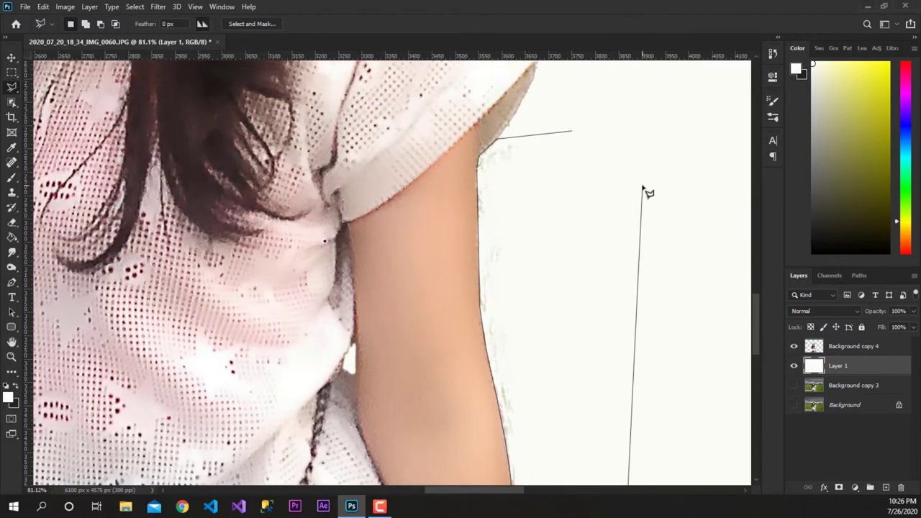
{"action": "double_click", "coordinate": [643, 189]}
Delete the selected fringe from Background copy 4 and deselect.
{"action": "left_click", "coordinate": [814, 346]}
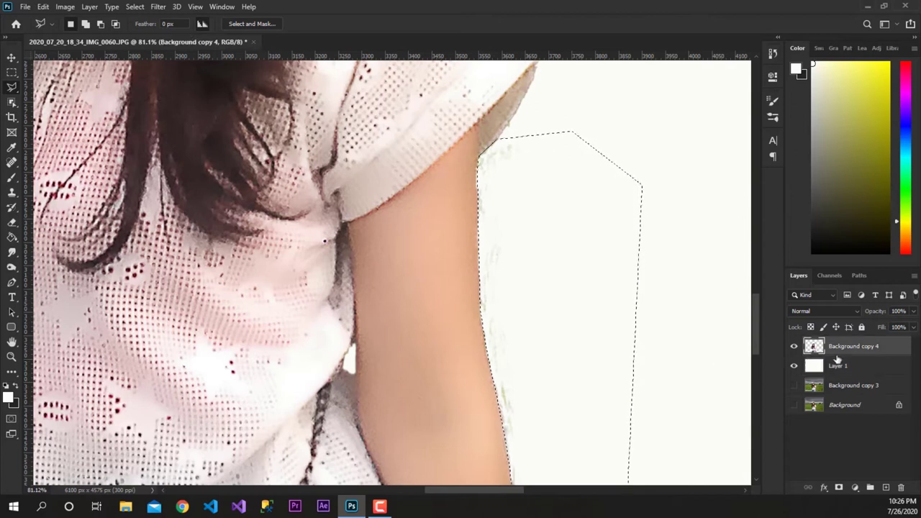
{"action": "key", "text": "Delete"}
{"action": "key", "text": "ctrl+d"}
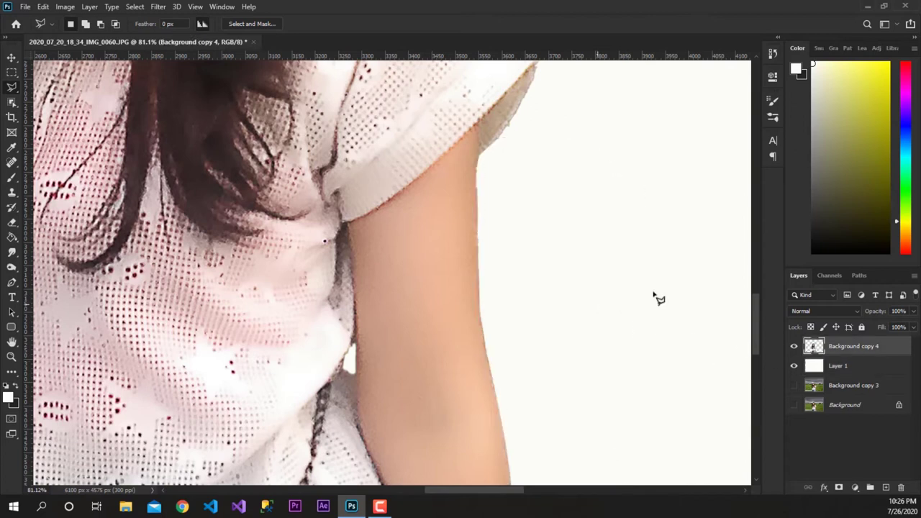
{"action": "scroll", "coordinate": [668, 232], "scroll_direction": "down", "scroll_amount": 3}
{"action": "scroll", "coordinate": [368, 312], "scroll_direction": "down", "scroll_amount": 3}
{"action": "scroll", "coordinate": [166, 338], "scroll_direction": "down", "scroll_amount": 2}
{"action": "scroll", "coordinate": [377, 132], "scroll_direction": "up", "scroll_amount": 1}
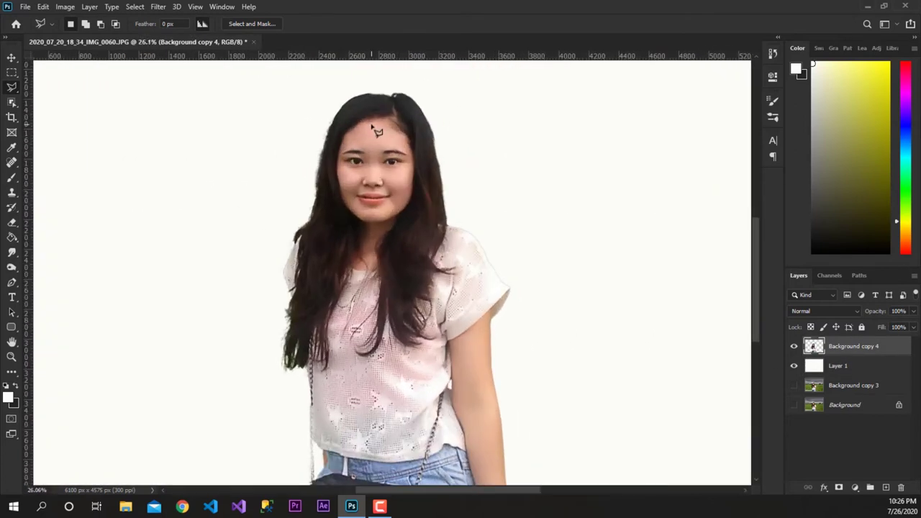
{"action": "scroll", "coordinate": [316, 242], "scroll_direction": "up", "scroll_amount": 1}
{"action": "left_click", "coordinate": [811, 367]}
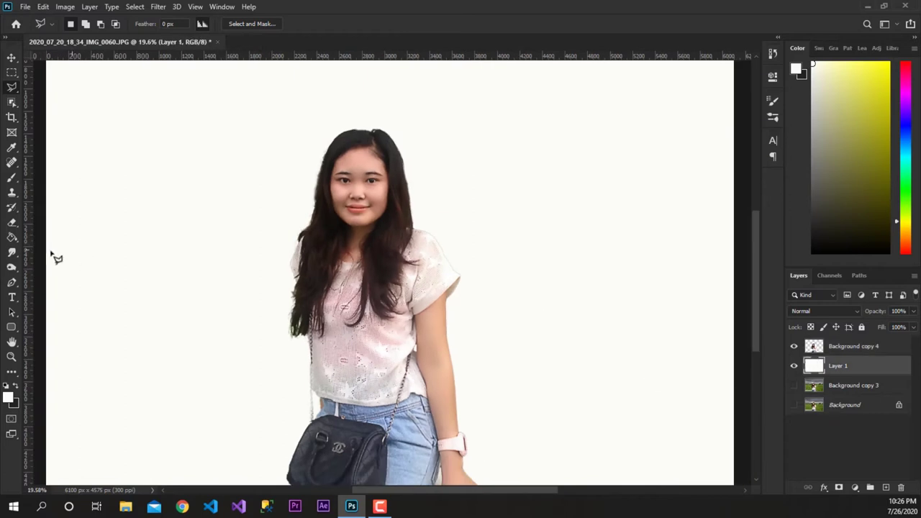
Swap to the dark foreground colour and fill Layer 1 with it.
{"action": "left_click", "coordinate": [17, 239]}
{"action": "left_click", "coordinate": [15, 386]}
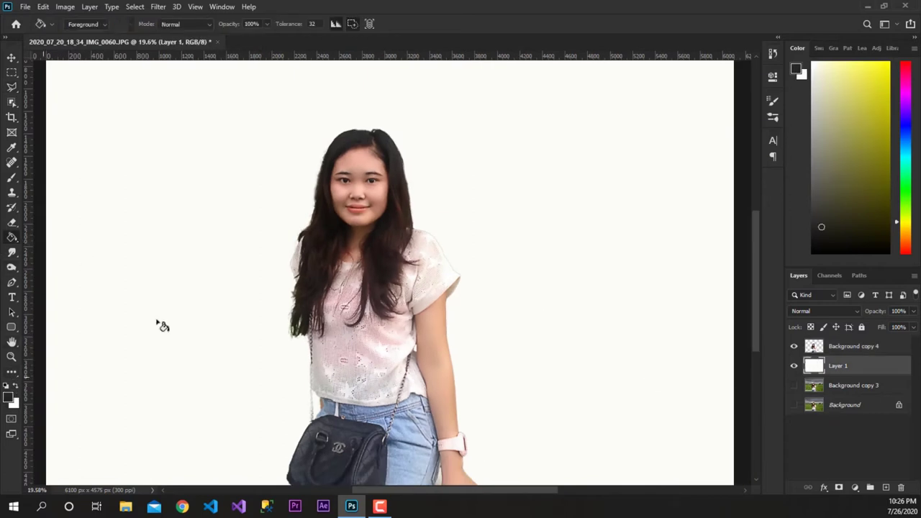
{"action": "left_click", "coordinate": [256, 189]}
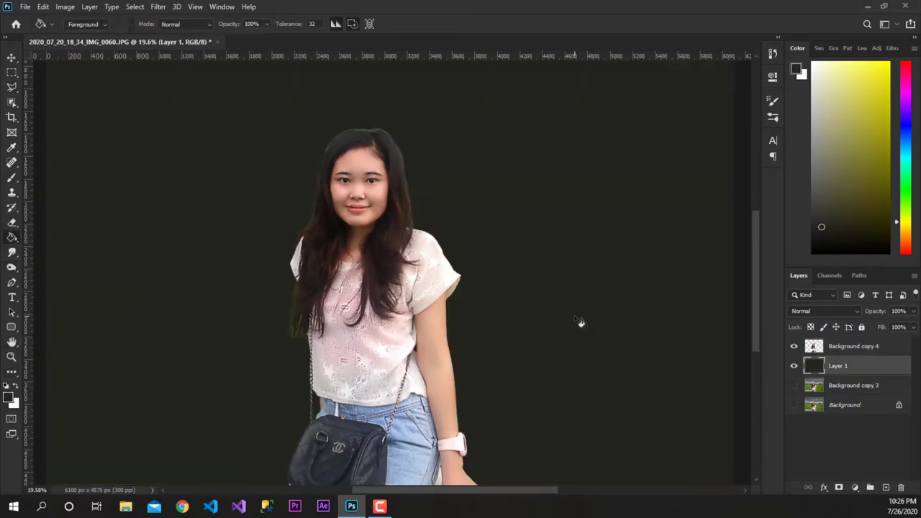
{"action": "scroll", "coordinate": [399, 143], "scroll_direction": "up", "scroll_amount": 5}
{"action": "scroll", "coordinate": [410, 134], "scroll_direction": "up", "scroll_amount": 2}
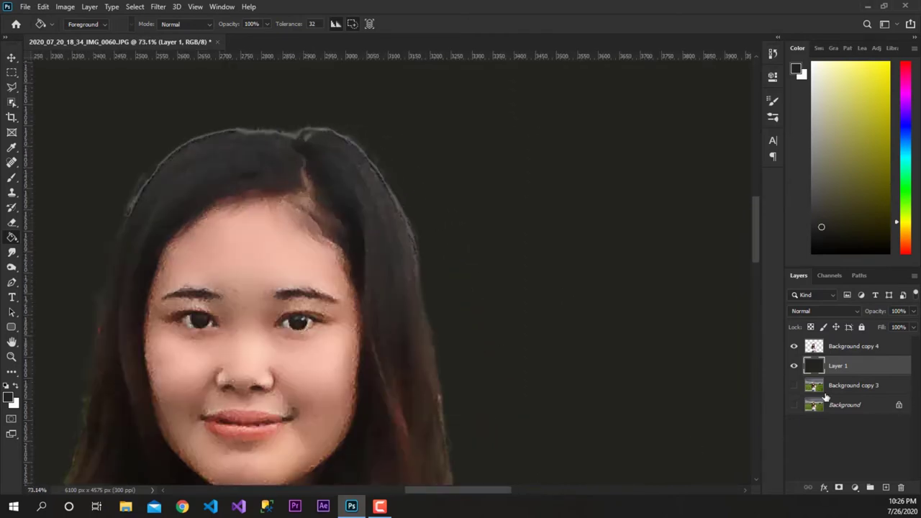
Select Background copy 4 and pick the Dodge tool.
{"action": "left_click", "coordinate": [818, 349]}
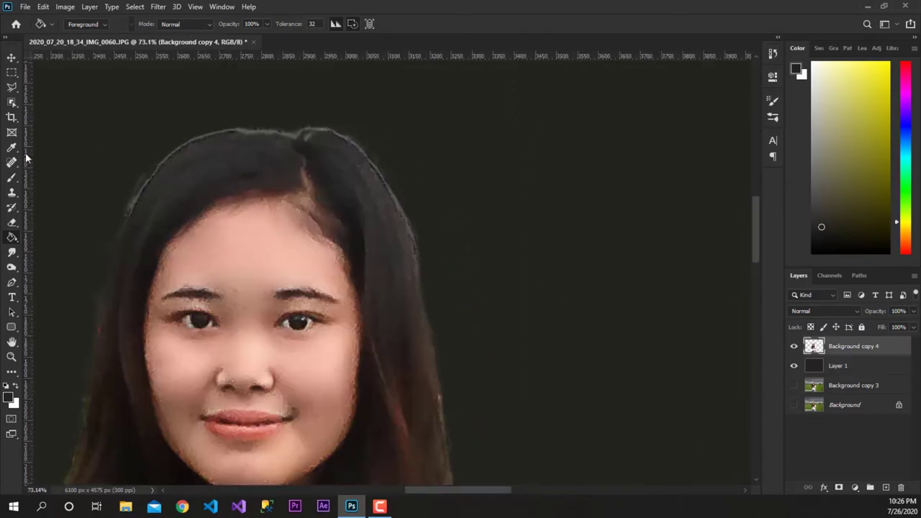
{"action": "left_click", "coordinate": [12, 269]}
{"action": "left_click", "coordinate": [41, 267]}
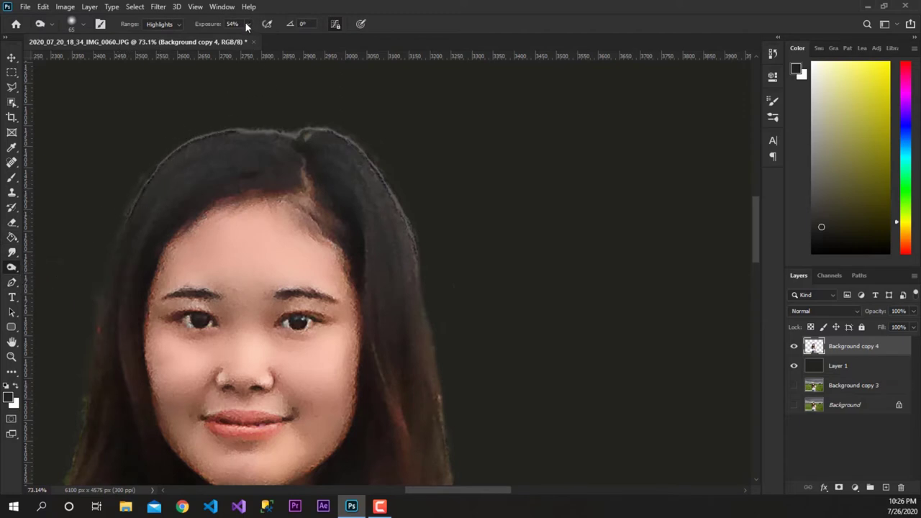
Set Dodge exposure to 100% and lighten the hair outline from crown down the right side.
{"action": "left_click_drag", "start_coordinate": [268, 40], "coordinate": [269, 41]}
{"action": "left_click_drag", "start_coordinate": [197, 37], "coordinate": [195, 37]}
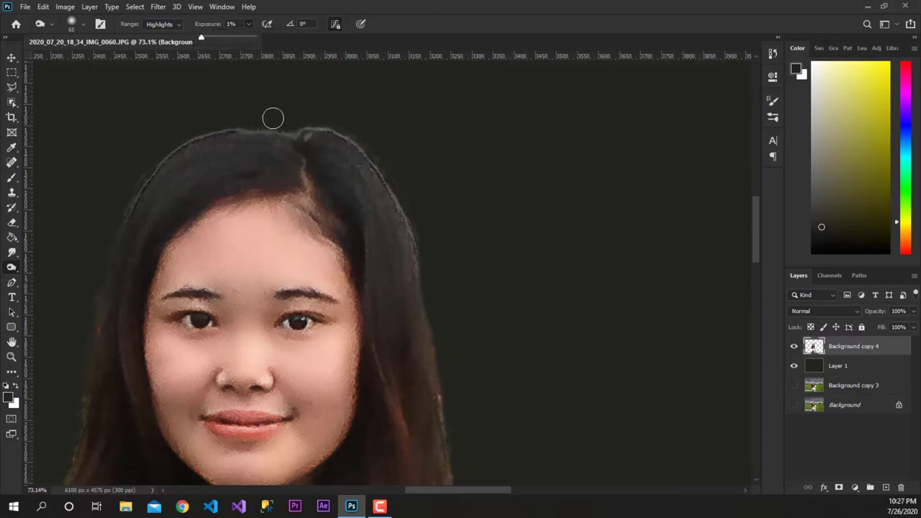
{"action": "left_click", "coordinate": [248, 23]}
{"action": "left_click_drag", "start_coordinate": [252, 37], "coordinate": [308, 37]}
{"action": "mouse_move", "coordinate": [311, 121]}
{"action": "left_mouse_down"}
{"action": "mouse_move", "coordinate": [427, 288]}
{"action": "mouse_move", "coordinate": [444, 419]}
{"action": "mouse_move", "coordinate": [134, 179]}
{"action": "mouse_move", "coordinate": [131, 161]}
{"action": "mouse_move", "coordinate": [83, 388]}
{"action": "left_mouse_up"}
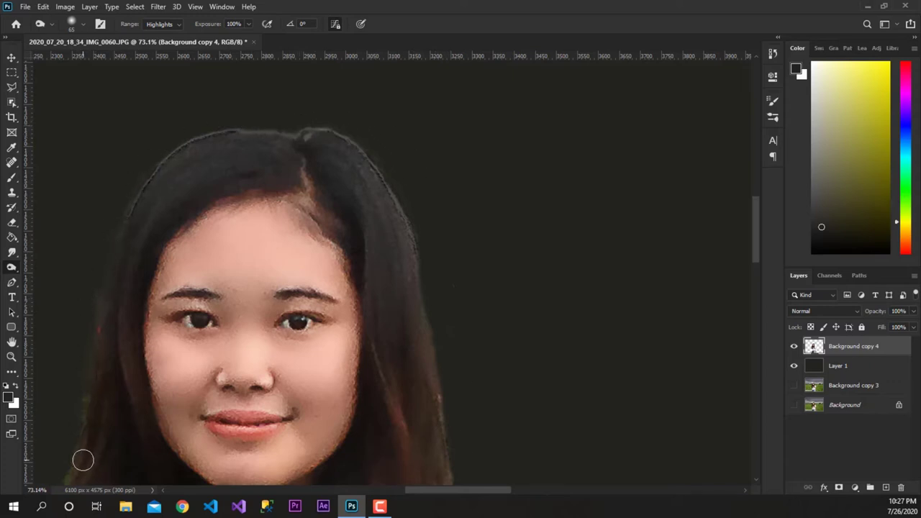
Switch the Dodge tool to a hard round brush while inspecting the face and shoulders.
{"action": "scroll", "coordinate": [444, 328], "scroll_direction": "down", "scroll_amount": 1}
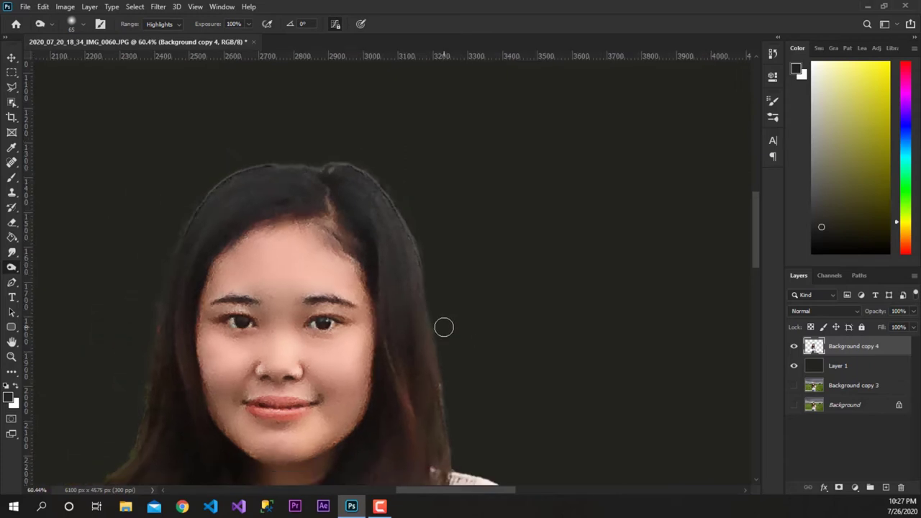
{"action": "left_click_drag", "start_coordinate": [337, 267], "coordinate": [384, 137]}
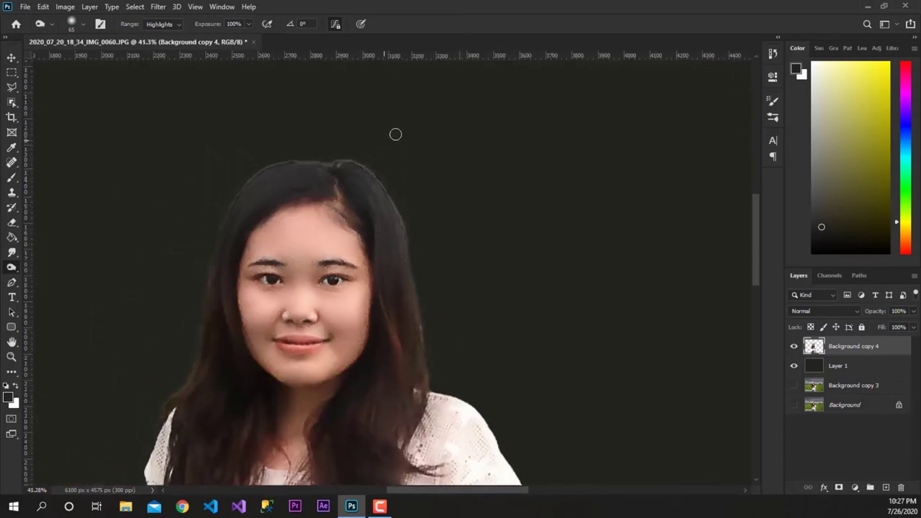
{"action": "scroll", "coordinate": [219, 227], "scroll_direction": "up", "scroll_amount": 1}
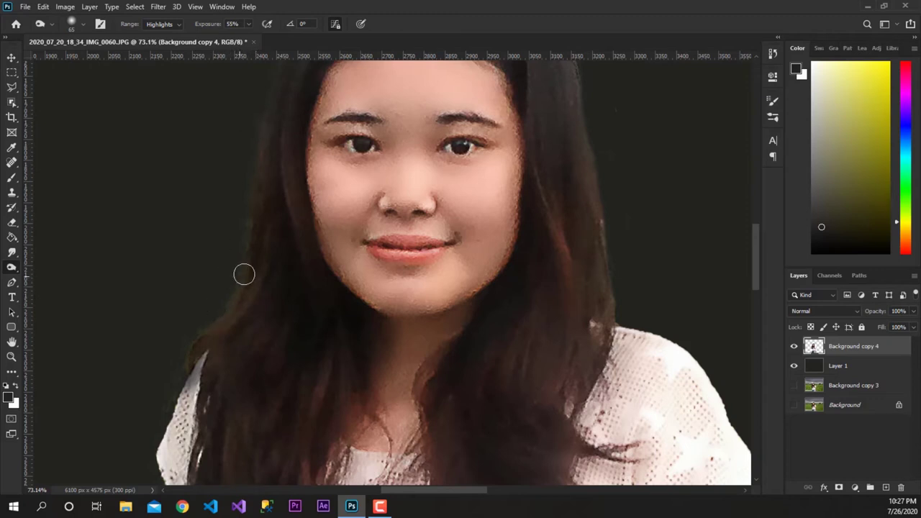
{"action": "left_click", "coordinate": [83, 24]}
{"action": "double_click", "coordinate": [134, 112]}
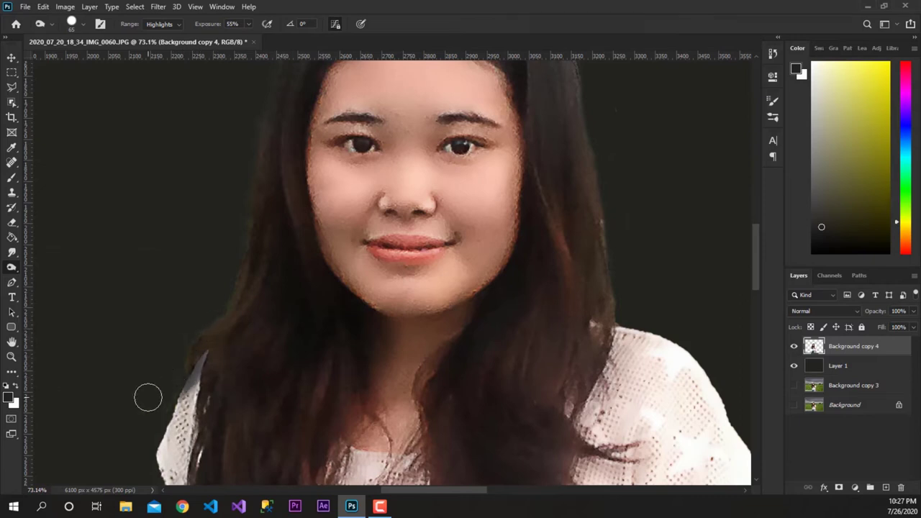
{"action": "scroll", "coordinate": [244, 285], "scroll_direction": "down", "scroll_amount": 2}
{"action": "scroll", "coordinate": [191, 259], "scroll_direction": "down", "scroll_amount": 2}
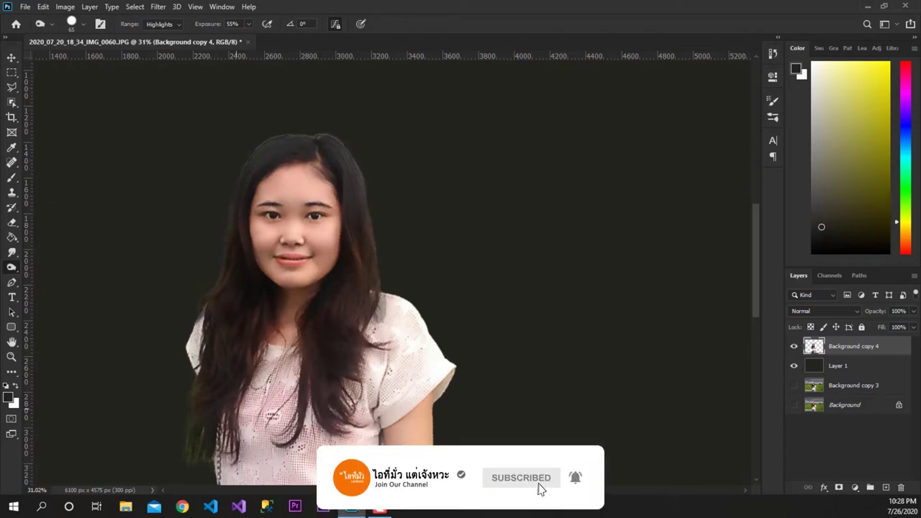
{"action": "scroll", "coordinate": [211, 423], "scroll_direction": "up", "scroll_amount": 3}
{"action": "scroll", "coordinate": [298, 343], "scroll_direction": "up", "scroll_amount": 3}
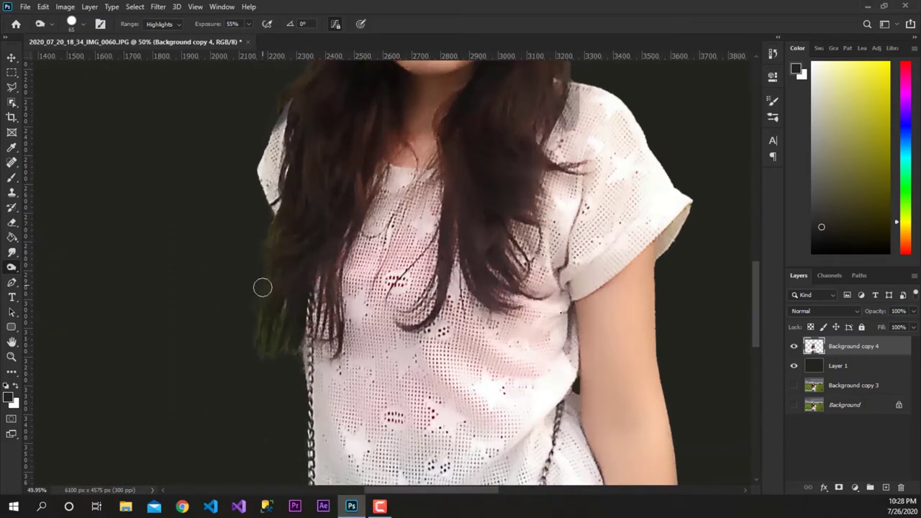
{"action": "scroll", "coordinate": [190, 303], "scroll_direction": "down", "scroll_amount": 1}
{"action": "scroll", "coordinate": [189, 303], "scroll_direction": "down", "scroll_amount": 1}
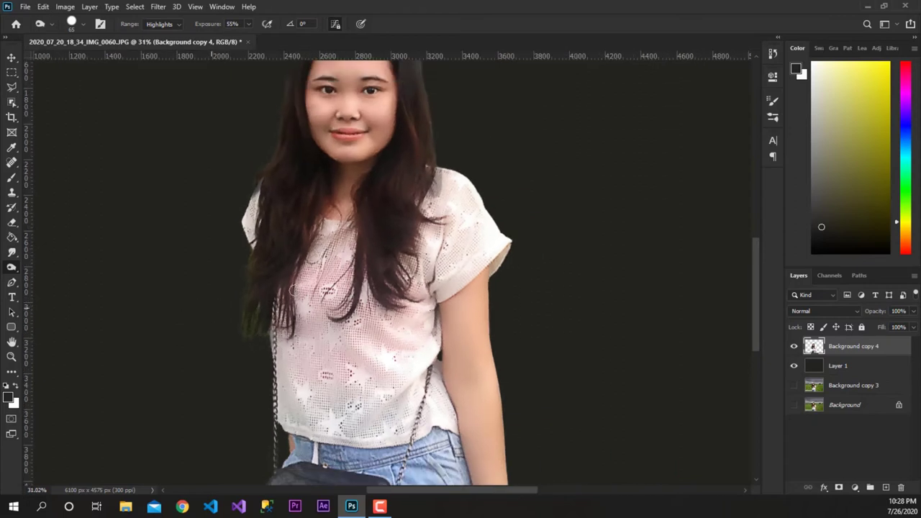
{"action": "left_click", "coordinate": [855, 490]}
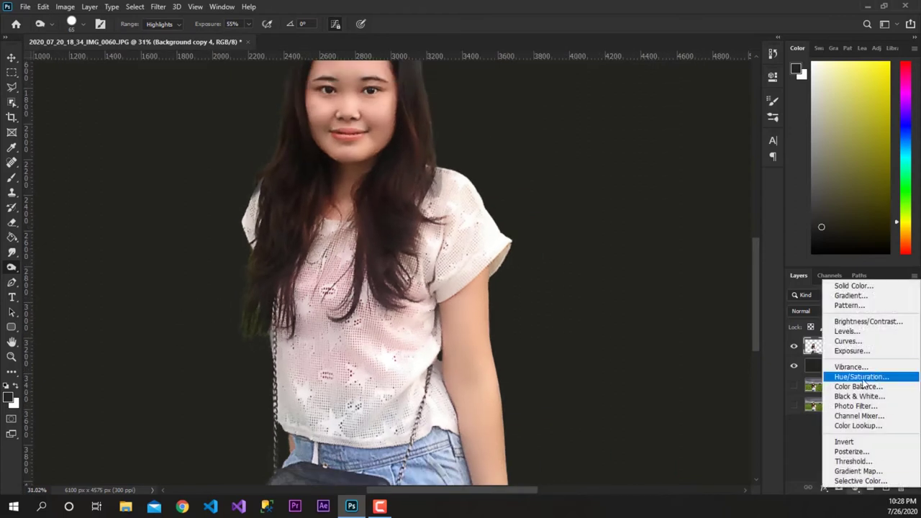
{"action": "left_click", "coordinate": [873, 377]}
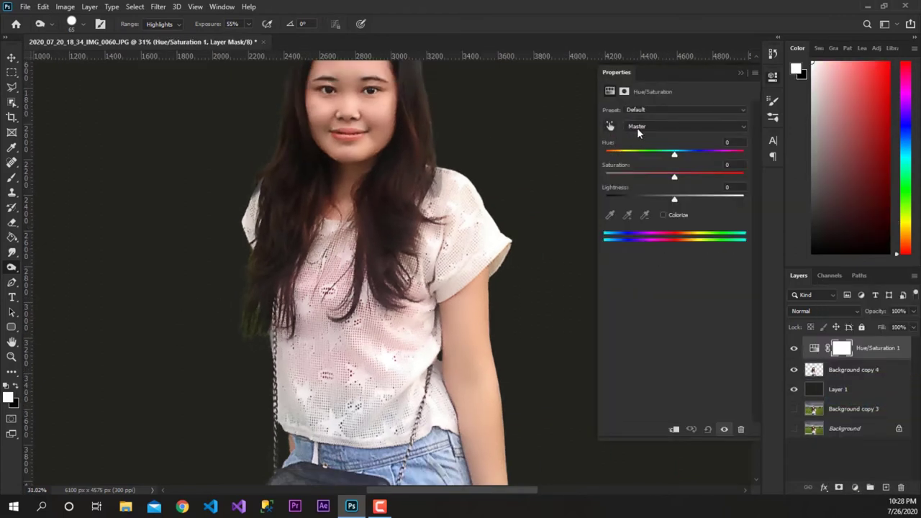
{"action": "left_click", "coordinate": [637, 128]}
{"action": "left_click", "coordinate": [635, 162]}
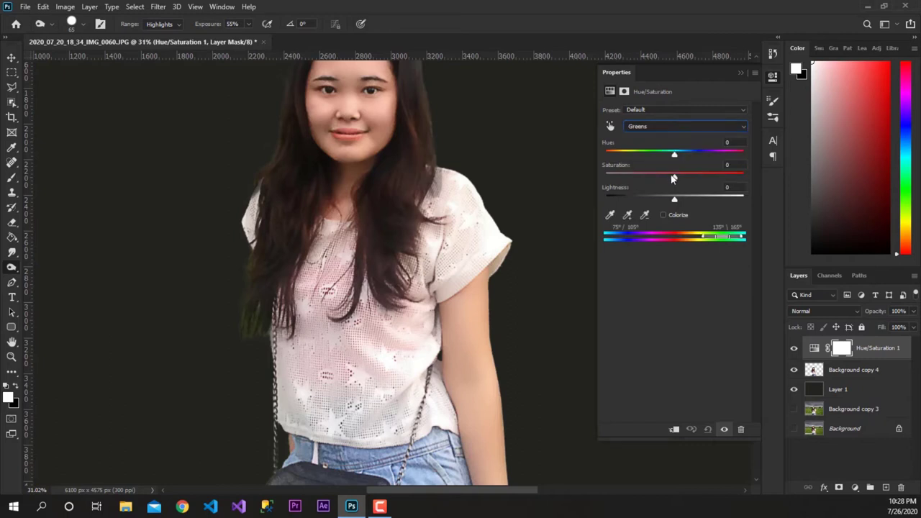
{"action": "left_click_drag", "start_coordinate": [643, 180], "coordinate": [615, 181]}
{"action": "left_click", "coordinate": [837, 458]}
{"action": "left_click", "coordinate": [864, 353]}
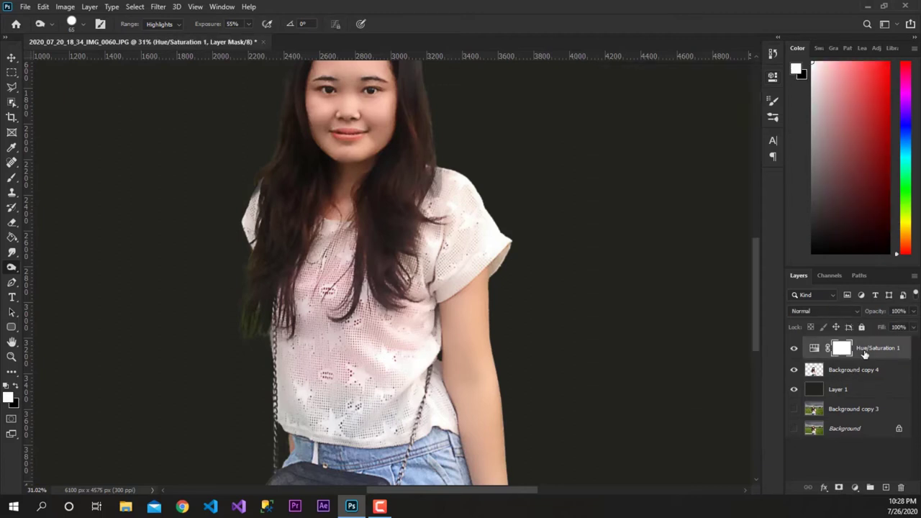
{"action": "key", "text": "Delete"}
{"action": "scroll", "coordinate": [469, 236], "scroll_direction": "down", "scroll_amount": 5}
{"action": "scroll", "coordinate": [470, 237], "scroll_direction": "up", "scroll_amount": 2}
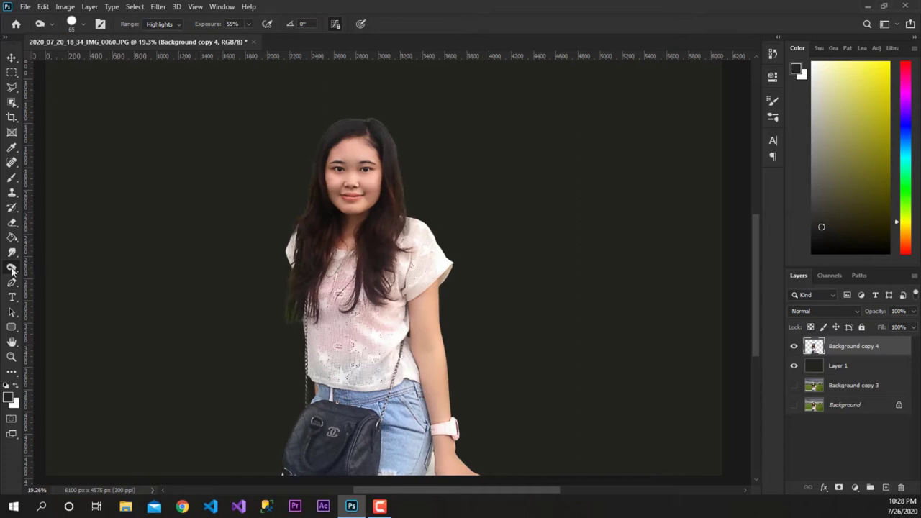
Set the foreground colour to purple #45007f.
{"action": "left_click", "coordinate": [10, 397]}
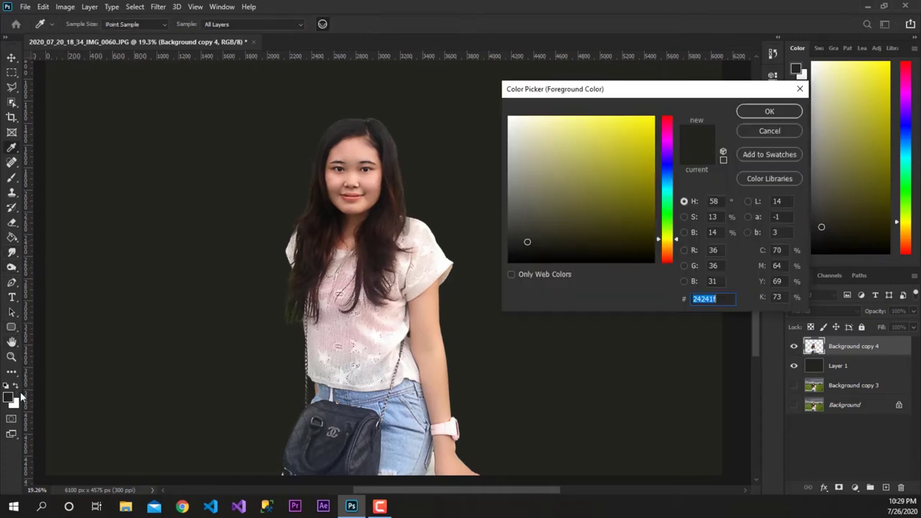
{"action": "left_click_drag", "start_coordinate": [654, 210], "coordinate": [653, 190]}
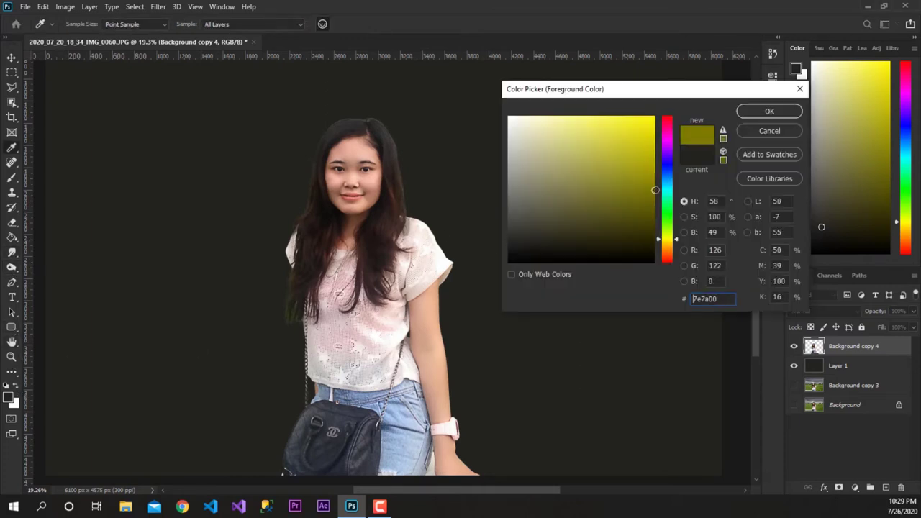
{"action": "left_click", "coordinate": [670, 219]}
{"action": "left_click_drag", "start_coordinate": [671, 223], "coordinate": [668, 255]}
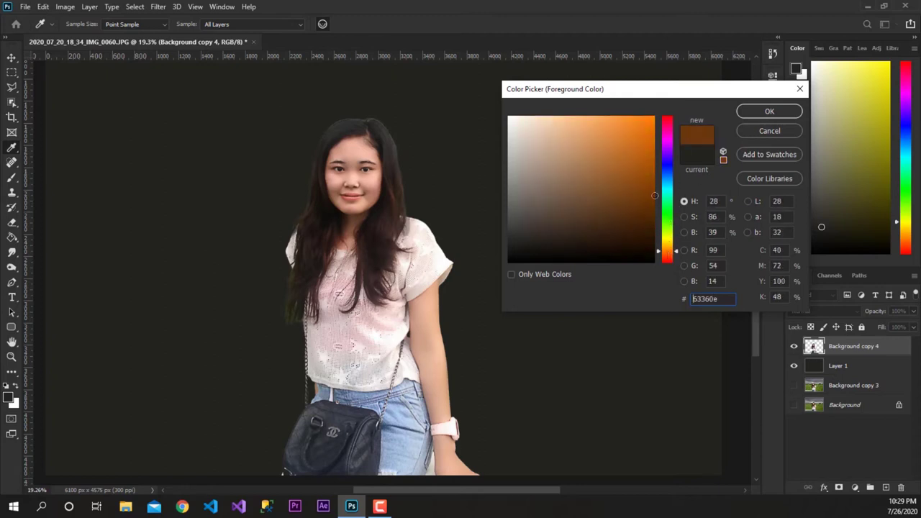
{"action": "mouse_move", "coordinate": [669, 251]}
{"action": "left_mouse_down"}
{"action": "mouse_move", "coordinate": [670, 148]}
{"action": "mouse_move", "coordinate": [664, 168]}
{"action": "left_mouse_up"}
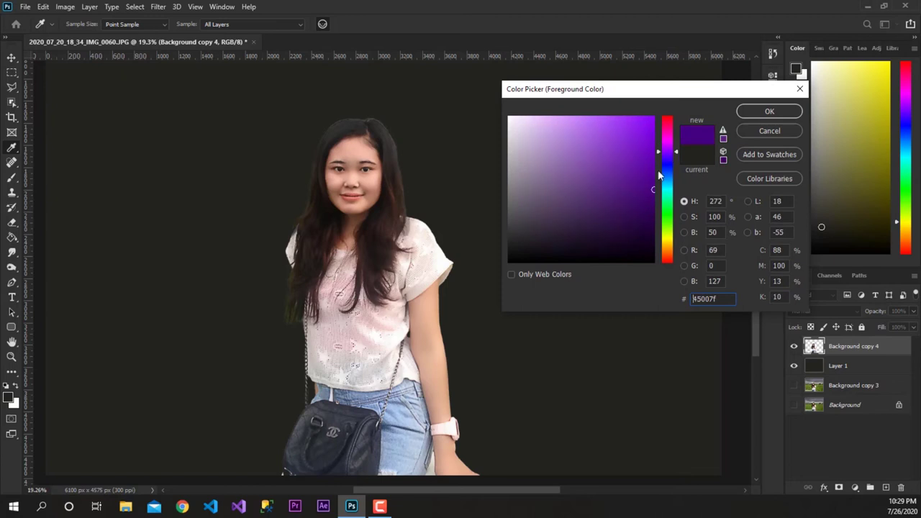
{"action": "left_click", "coordinate": [763, 114]}
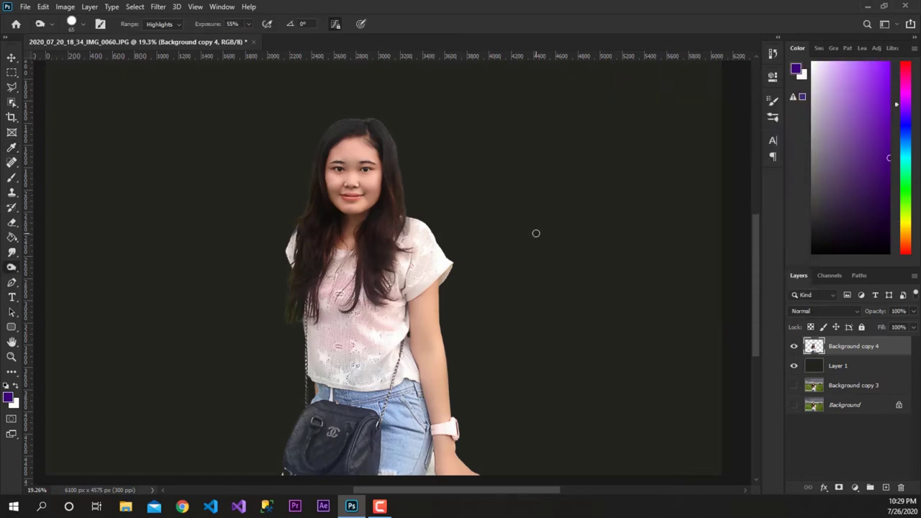
Paint-bucket fill Layer 1 with the purple, undoing an accidental fill on the cut-out layer.
{"action": "left_click", "coordinate": [11, 235]}
{"action": "left_click", "coordinate": [221, 231]}
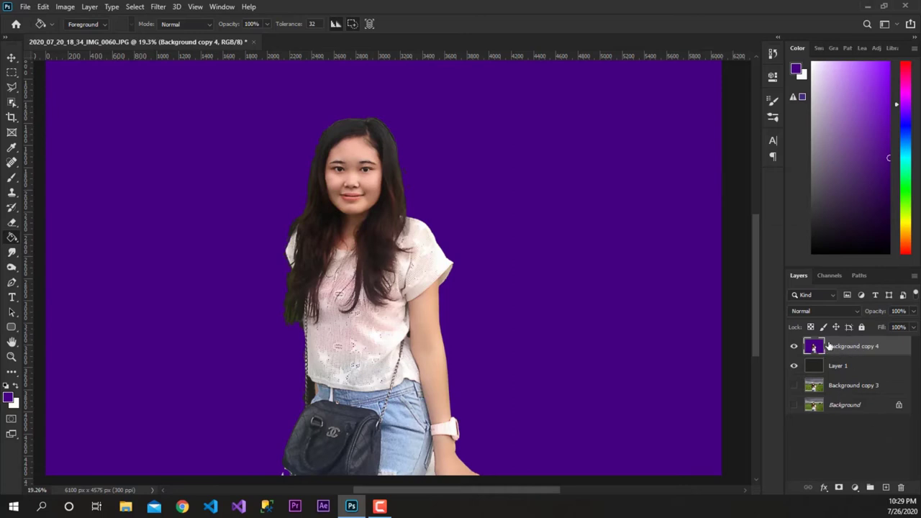
{"action": "key", "text": "ctrl+z"}
{"action": "left_click", "coordinate": [838, 367]}
{"action": "left_click", "coordinate": [516, 316]}
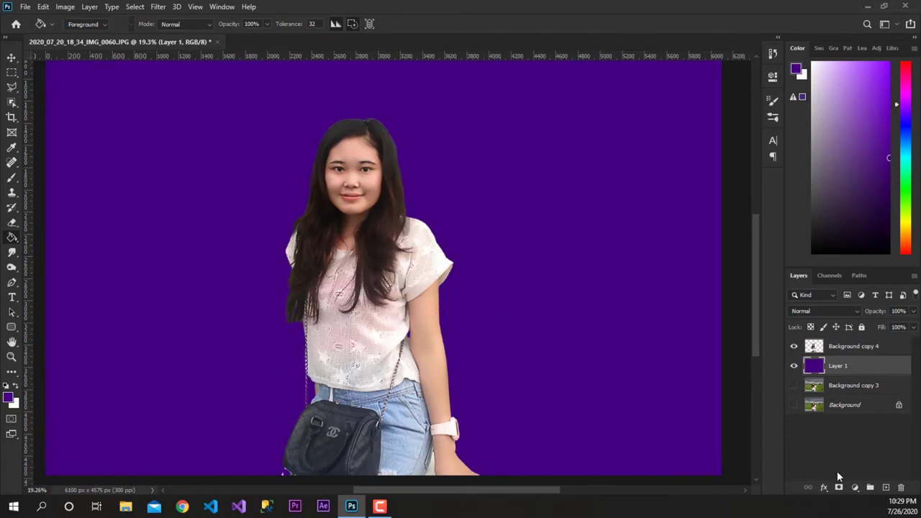
{"action": "left_click", "coordinate": [854, 489]}
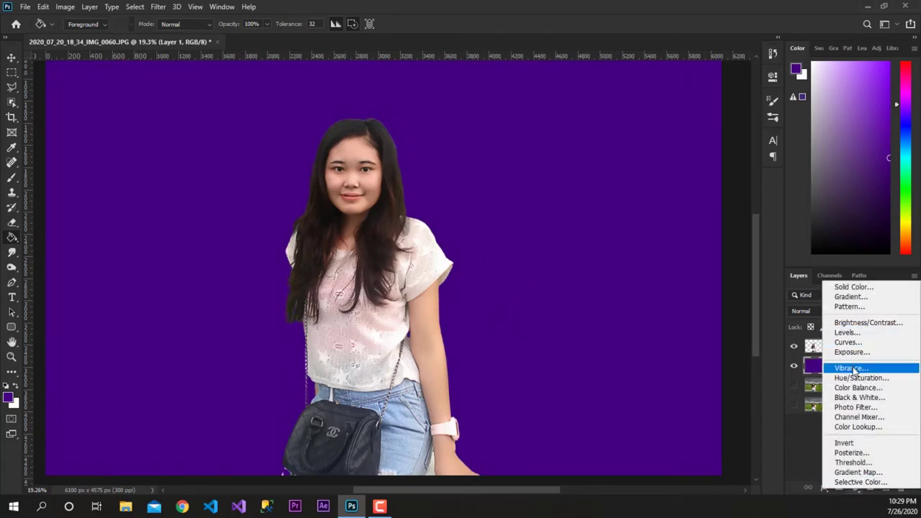
Add a Hue/Saturation layer shifting hue +167 to olive, then select it for merging into Layer 1.
{"action": "left_click", "coordinate": [845, 380]}
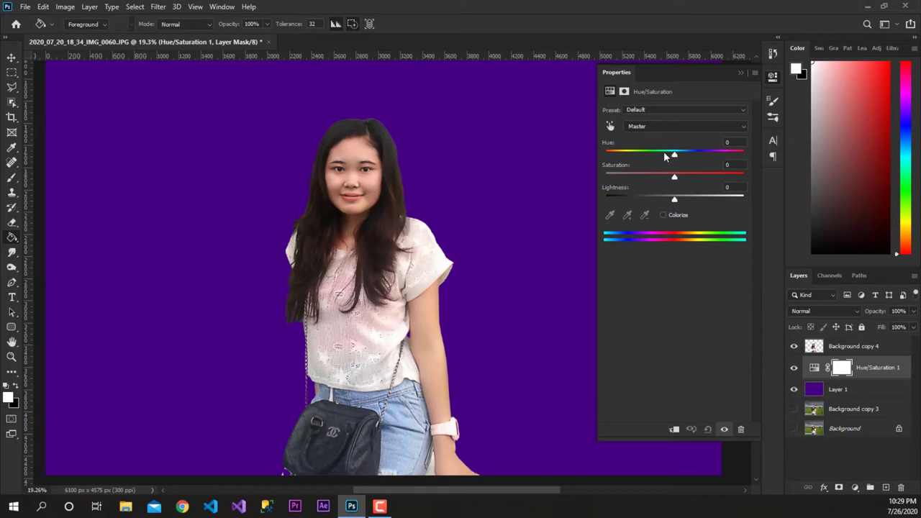
{"action": "mouse_move", "coordinate": [674, 154]}
{"action": "left_mouse_down"}
{"action": "mouse_move", "coordinate": [748, 161]}
{"action": "mouse_move", "coordinate": [603, 151]}
{"action": "mouse_move", "coordinate": [672, 151]}
{"action": "mouse_move", "coordinate": [695, 168]}
{"action": "mouse_move", "coordinate": [735, 168]}
{"action": "left_mouse_up"}
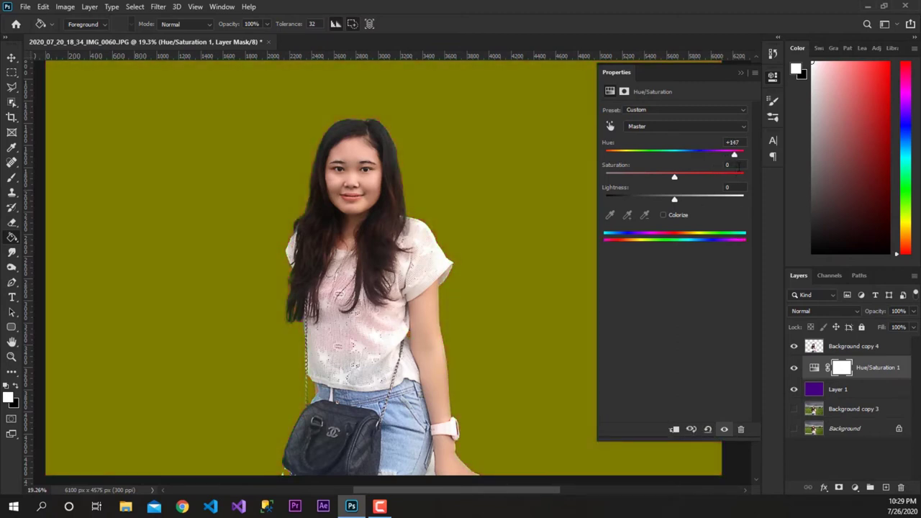
{"action": "left_click", "coordinate": [739, 73]}
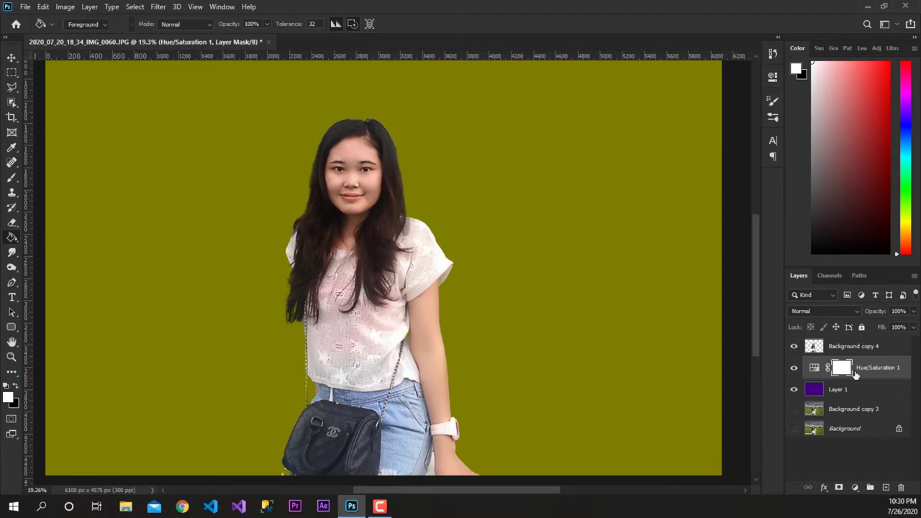
{"action": "scroll", "coordinate": [225, 252], "scroll_direction": "down", "scroll_amount": 1}
{"action": "scroll", "coordinate": [247, 123], "scroll_direction": "up", "scroll_amount": 2}
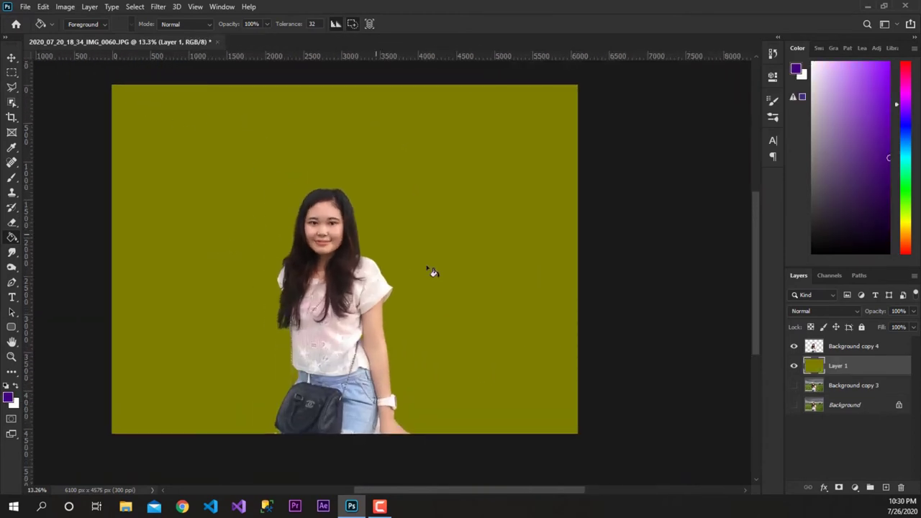
Move the cut-out woman upward and slightly right, then select Layer 1.
{"action": "left_click", "coordinate": [11, 57]}
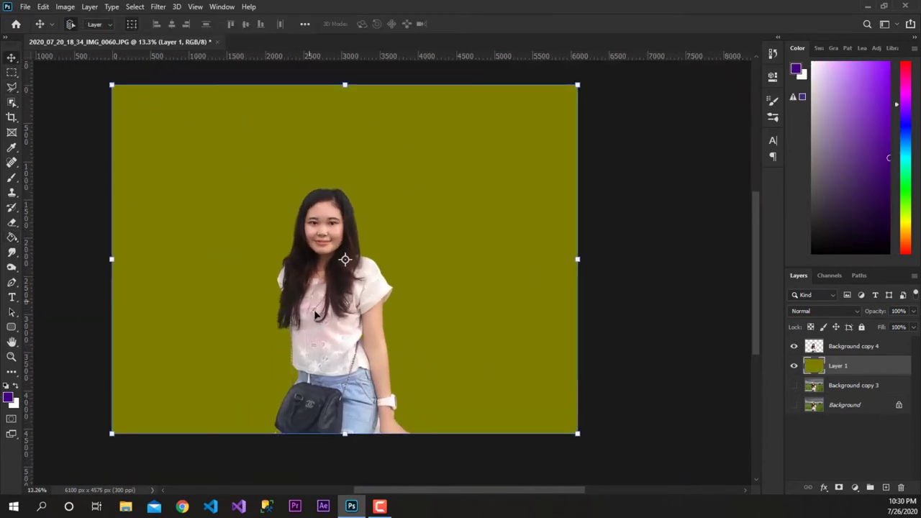
{"action": "left_click_drag", "start_coordinate": [337, 331], "coordinate": [347, 295]}
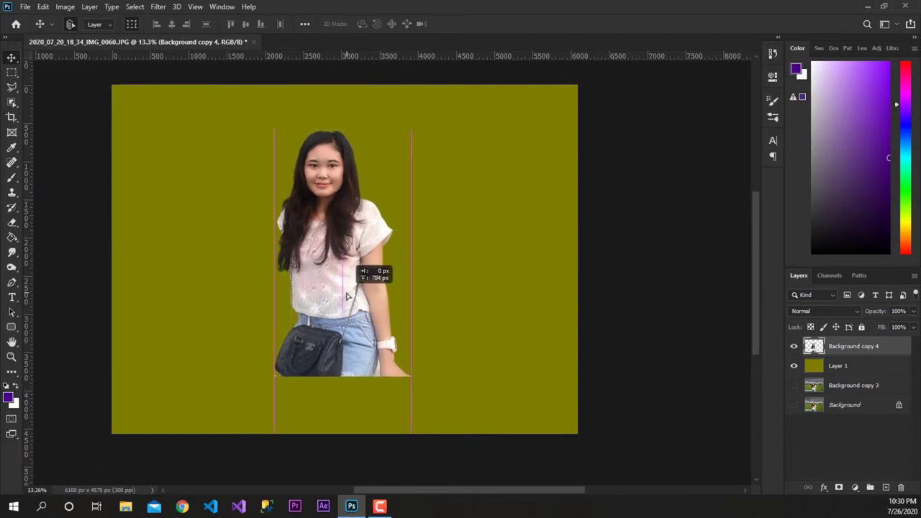
{"action": "left_click_drag", "start_coordinate": [347, 295], "coordinate": [350, 295]}
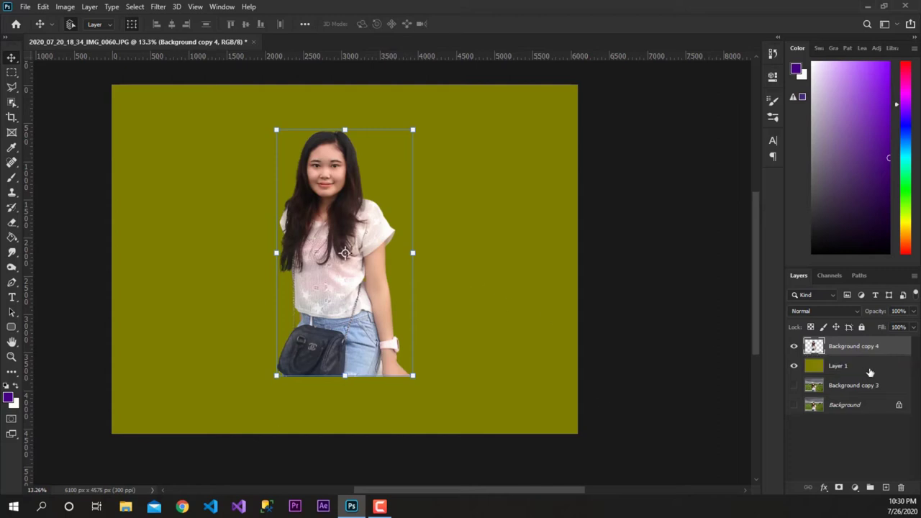
{"action": "left_click", "coordinate": [844, 369]}
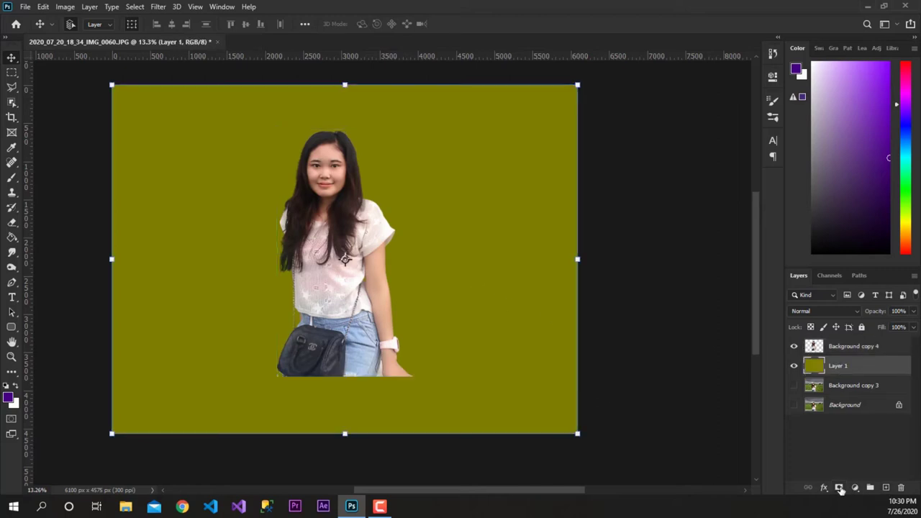
{"action": "left_click", "coordinate": [855, 487]}
Add a Gradient Fill layer using the Green_17 preset from the Greens group.
{"action": "left_click", "coordinate": [844, 296]}
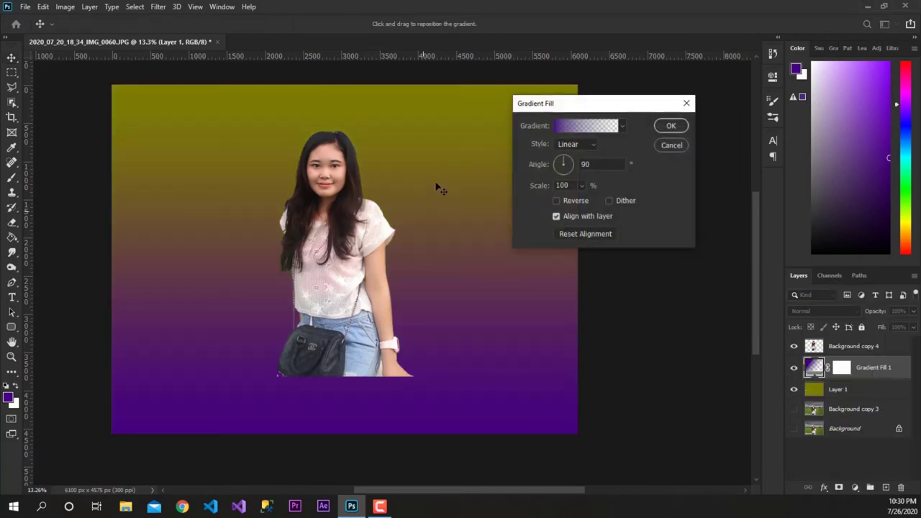
{"action": "left_click_drag", "start_coordinate": [559, 103], "coordinate": [543, 106]}
{"action": "left_click", "coordinate": [566, 131]}
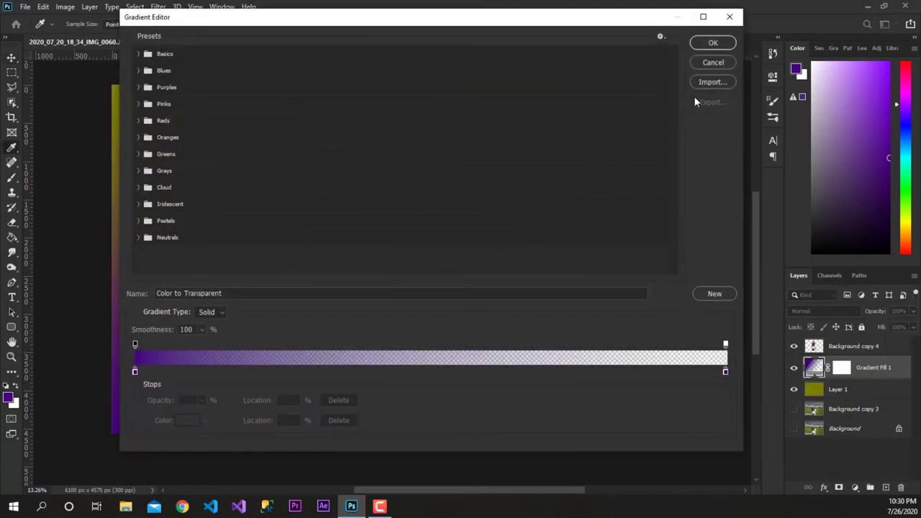
{"action": "left_click", "coordinate": [139, 54]}
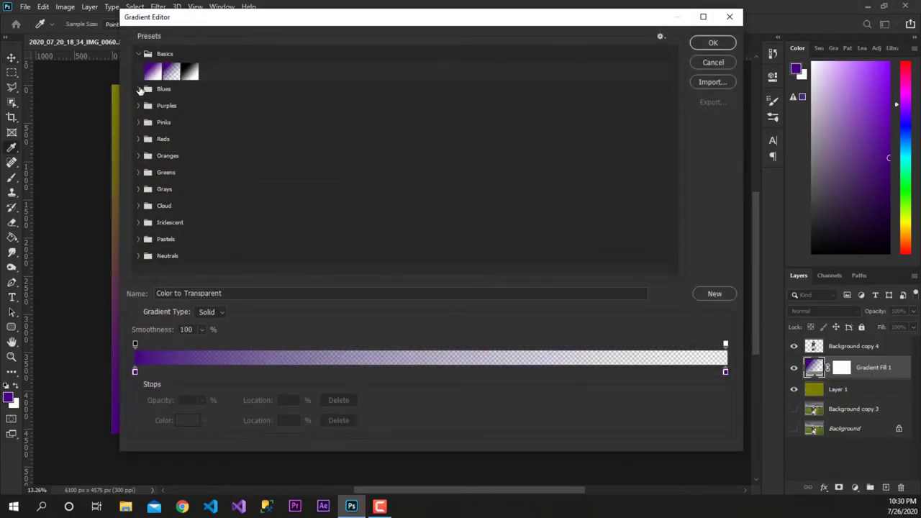
{"action": "left_click", "coordinate": [139, 88]}
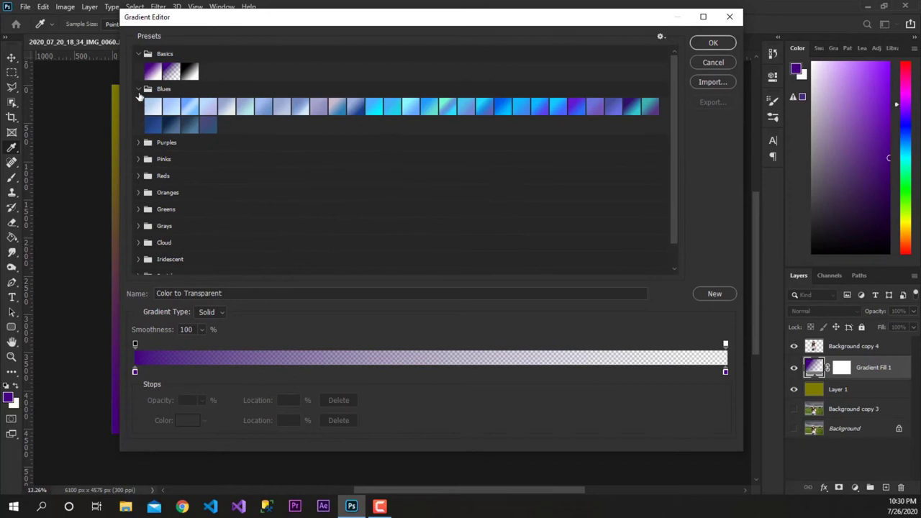
{"action": "left_click", "coordinate": [138, 89]}
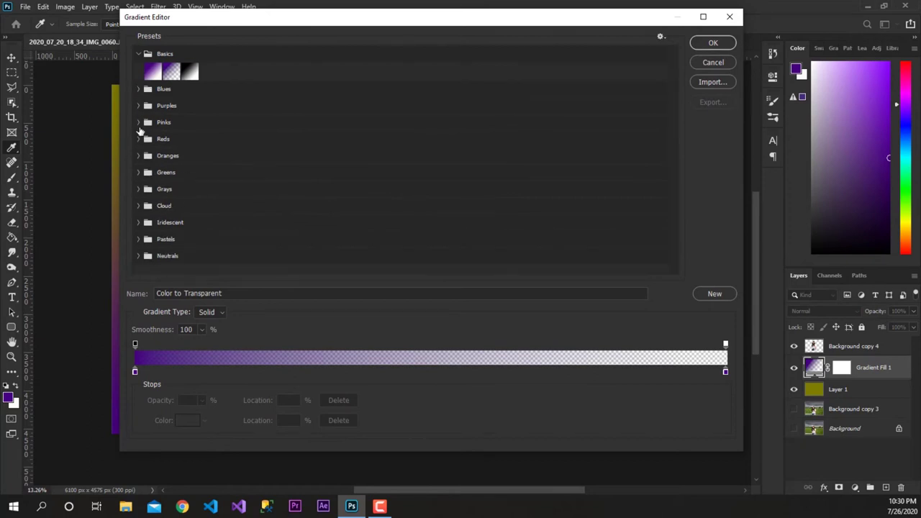
{"action": "left_click", "coordinate": [138, 189]}
{"action": "left_click", "coordinate": [138, 172]}
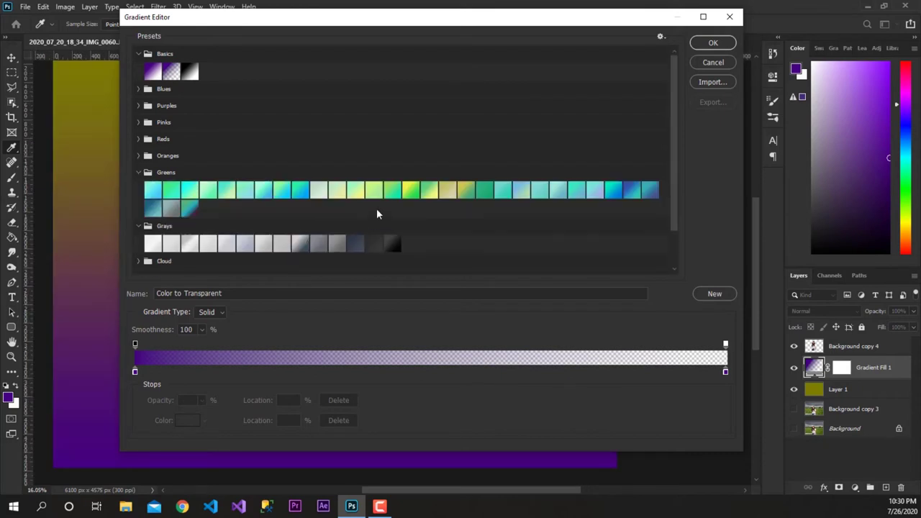
{"action": "left_click", "coordinate": [338, 191]}
{"action": "left_click", "coordinate": [358, 191]}
{"action": "left_click", "coordinate": [447, 191]}
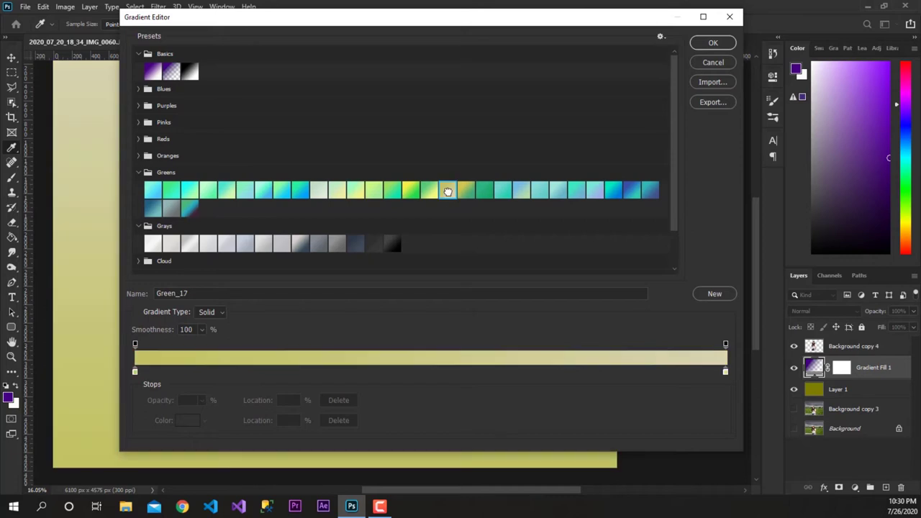
{"action": "left_click", "coordinate": [711, 43]}
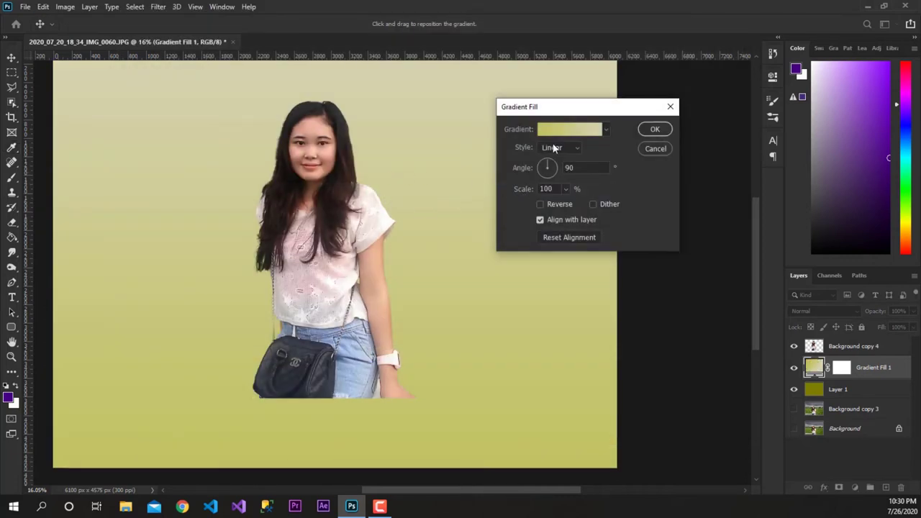
Change the gradient's left colour stop to a brighter olive.
{"action": "left_click_drag", "start_coordinate": [554, 106], "coordinate": [547, 165]}
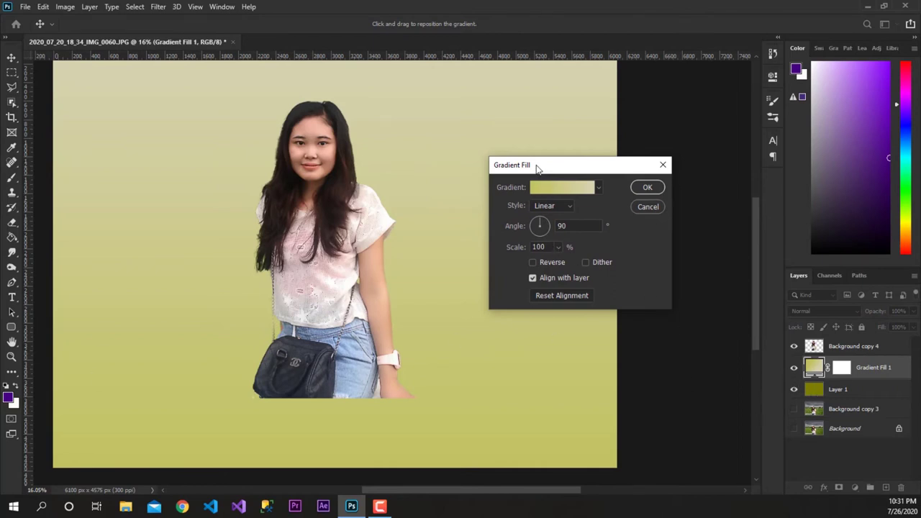
{"action": "left_click", "coordinate": [562, 187]}
{"action": "left_click", "coordinate": [135, 372]}
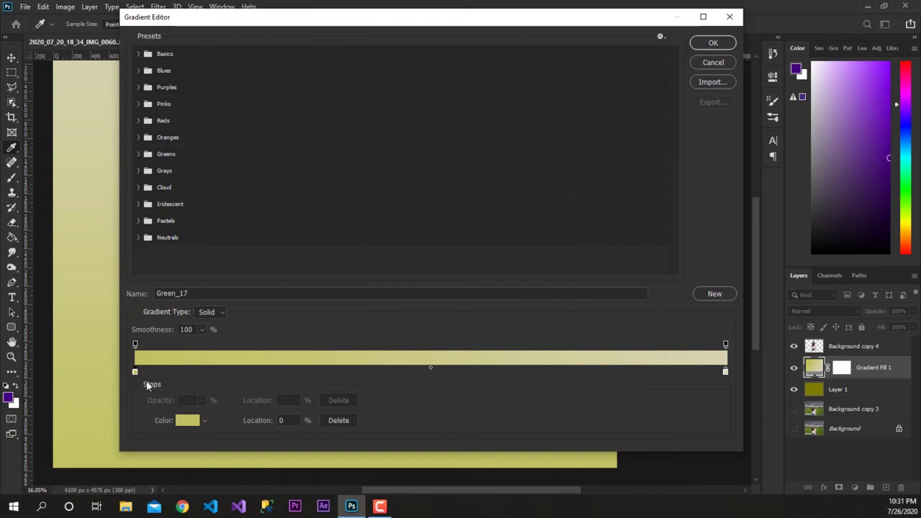
{"action": "left_click", "coordinate": [189, 421]}
{"action": "left_click_drag", "start_coordinate": [667, 236], "coordinate": [653, 172]}
{"action": "left_click", "coordinate": [770, 111]}
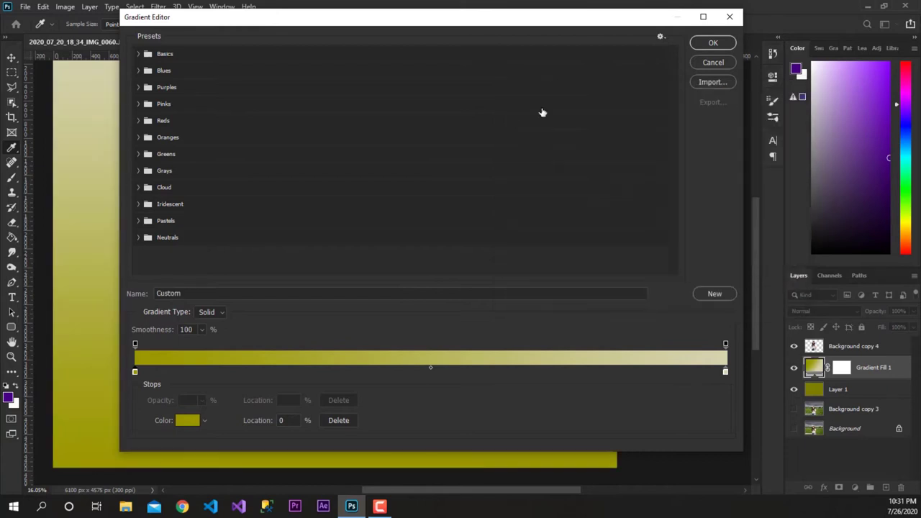
{"action": "left_click", "coordinate": [713, 43]}
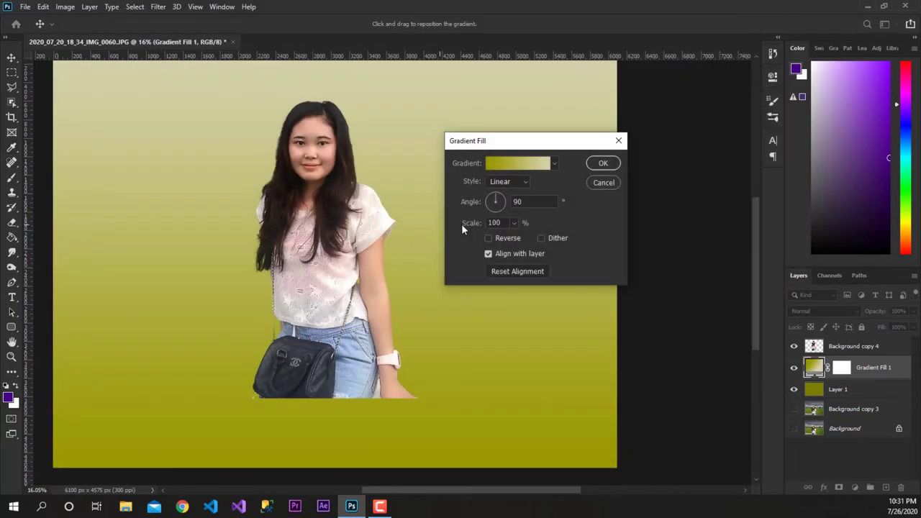
Make the gradient radial and reversed, with its bright centre moved toward the woman.
{"action": "left_click", "coordinate": [504, 182]}
{"action": "left_click", "coordinate": [499, 203]}
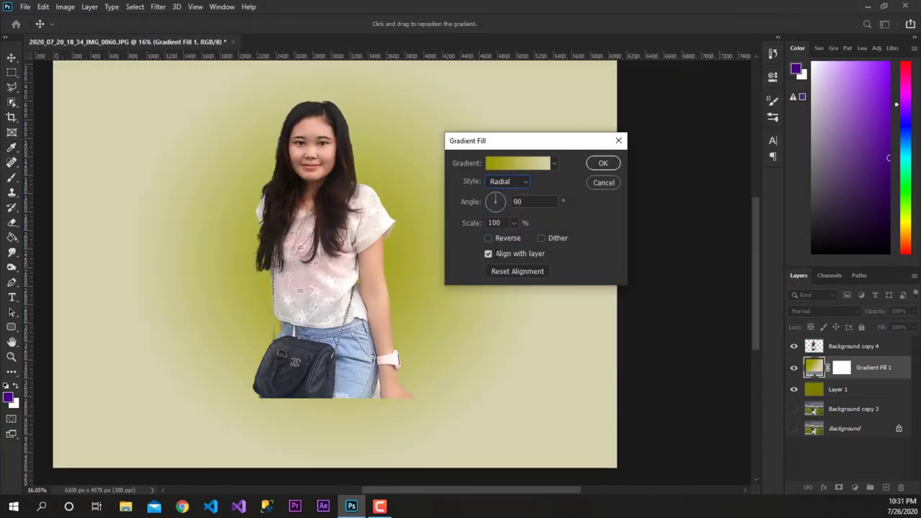
{"action": "left_click", "coordinate": [489, 239]}
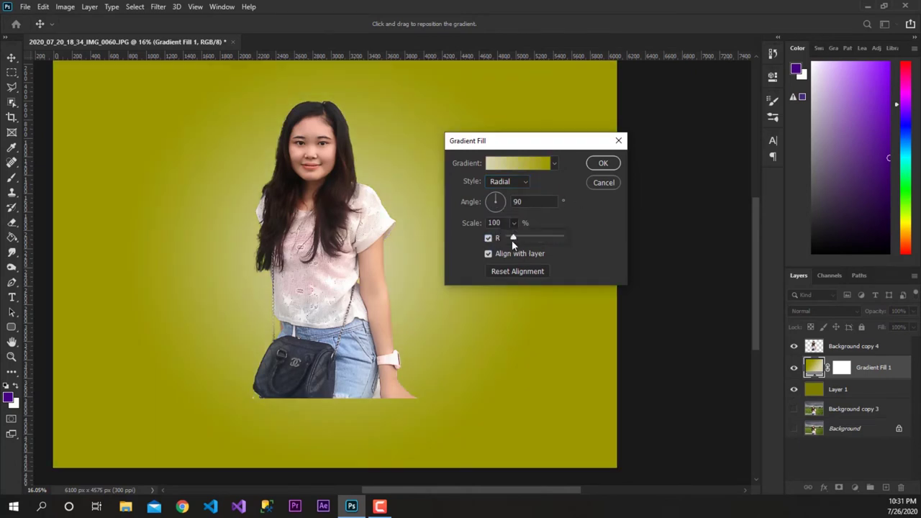
{"action": "mouse_move", "coordinate": [512, 223]}
{"action": "left_mouse_down"}
{"action": "mouse_move", "coordinate": [526, 241]}
{"action": "mouse_move", "coordinate": [552, 240]}
{"action": "mouse_move", "coordinate": [517, 240]}
{"action": "left_mouse_up"}
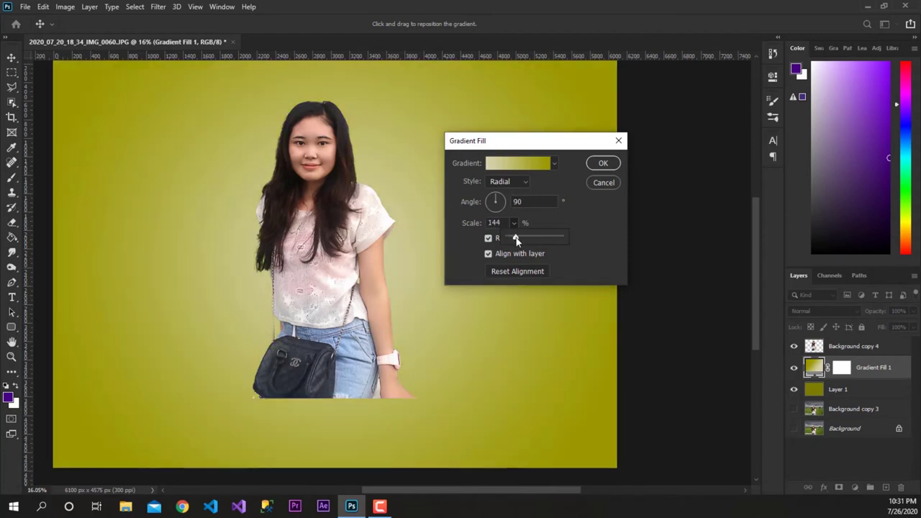
{"action": "mouse_move", "coordinate": [369, 186]}
{"action": "left_mouse_down"}
{"action": "mouse_move", "coordinate": [170, 298]}
{"action": "mouse_move", "coordinate": [273, 261]}
{"action": "mouse_move", "coordinate": [370, 206]}
{"action": "mouse_move", "coordinate": [377, 175]}
{"action": "mouse_move", "coordinate": [322, 209]}
{"action": "mouse_move", "coordinate": [309, 175]}
{"action": "left_mouse_up"}
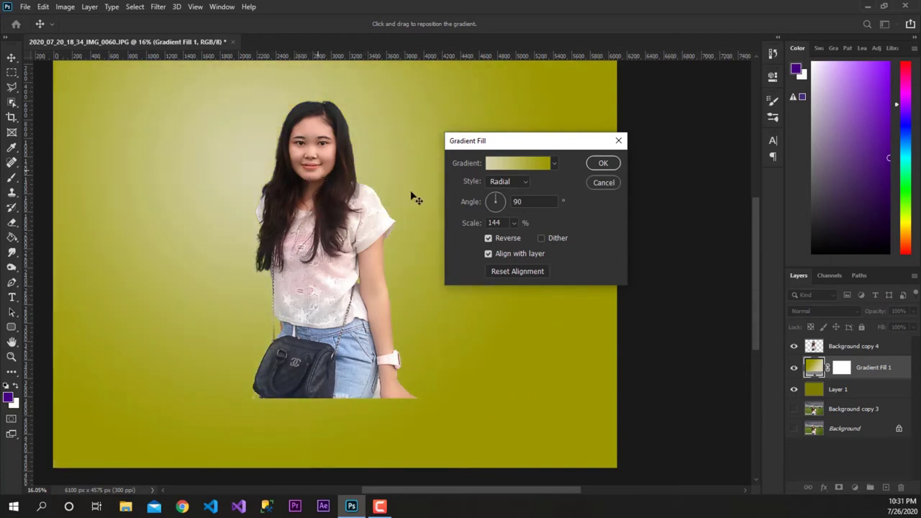
{"action": "left_click", "coordinate": [514, 223]}
Set the gradient scale to 166% and angle to 104.06°, and apply it.
{"action": "left_click_drag", "start_coordinate": [520, 244], "coordinate": [526, 244]}
{"action": "left_click", "coordinate": [392, 203]}
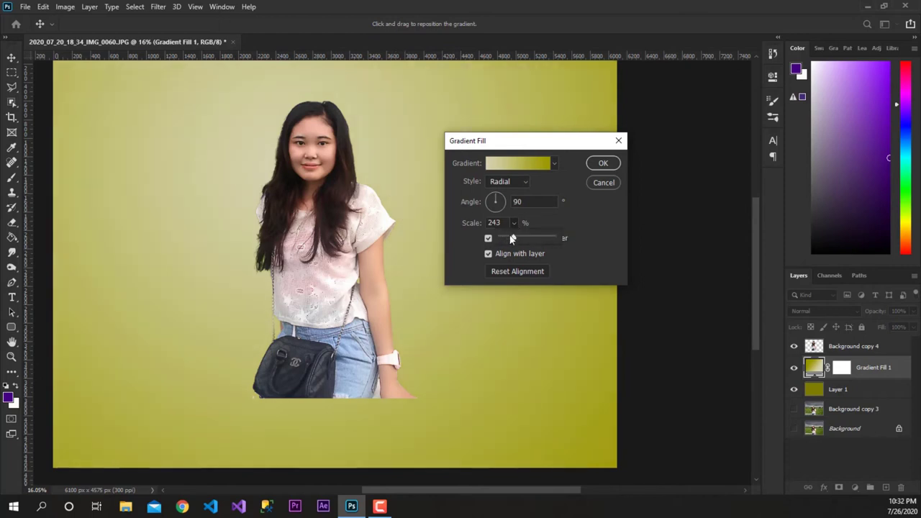
{"action": "left_click_drag", "start_coordinate": [512, 239], "coordinate": [509, 240]}
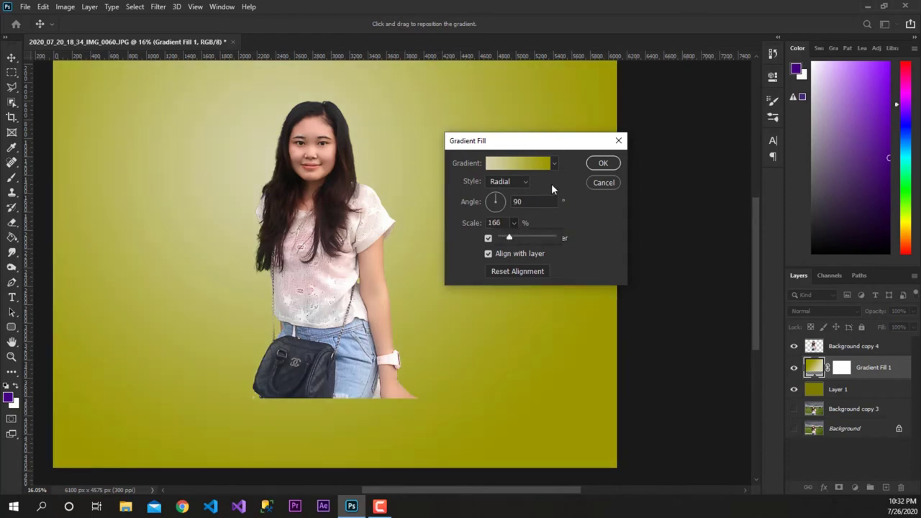
{"action": "left_click", "coordinate": [490, 205]}
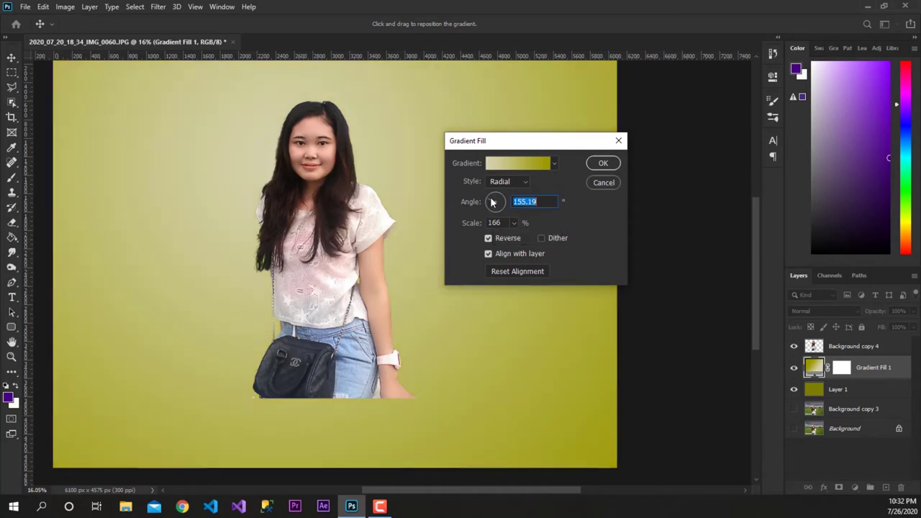
{"action": "left_click", "coordinate": [496, 200]}
{"action": "left_click_drag", "start_coordinate": [496, 200], "coordinate": [494, 215]}
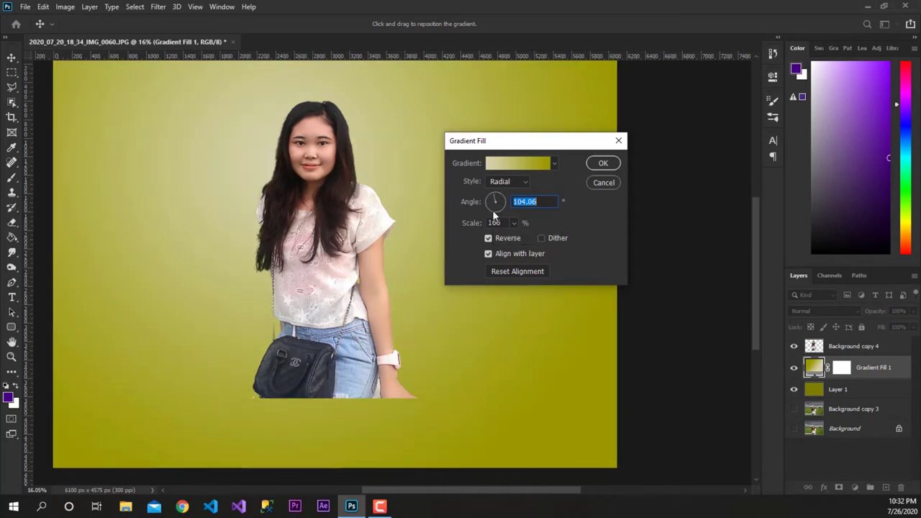
{"action": "left_click", "coordinate": [601, 164]}
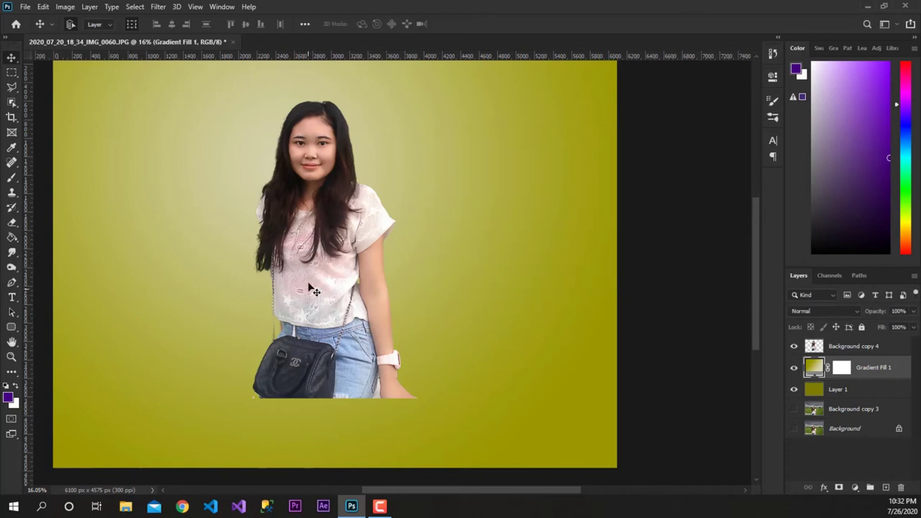
Switch to the regular Brush tool.
{"action": "scroll", "coordinate": [314, 290], "scroll_direction": "down", "scroll_amount": 3}
{"action": "scroll", "coordinate": [422, 297], "scroll_direction": "down", "scroll_amount": 1}
{"action": "scroll", "coordinate": [249, 189], "scroll_direction": "up", "scroll_amount": 2}
{"action": "scroll", "coordinate": [334, 324], "scroll_direction": "up", "scroll_amount": 1}
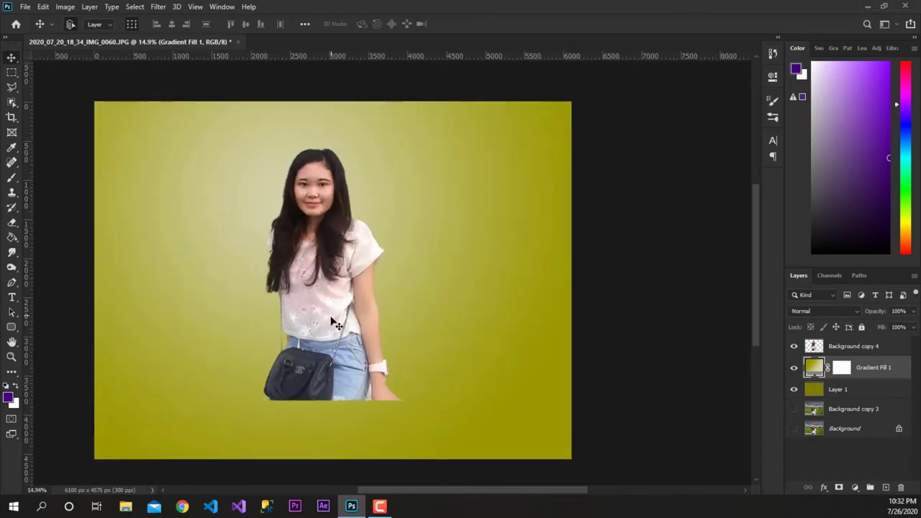
{"action": "scroll", "coordinate": [334, 324], "scroll_direction": "up", "scroll_amount": 2}
{"action": "left_click", "coordinate": [11, 180]}
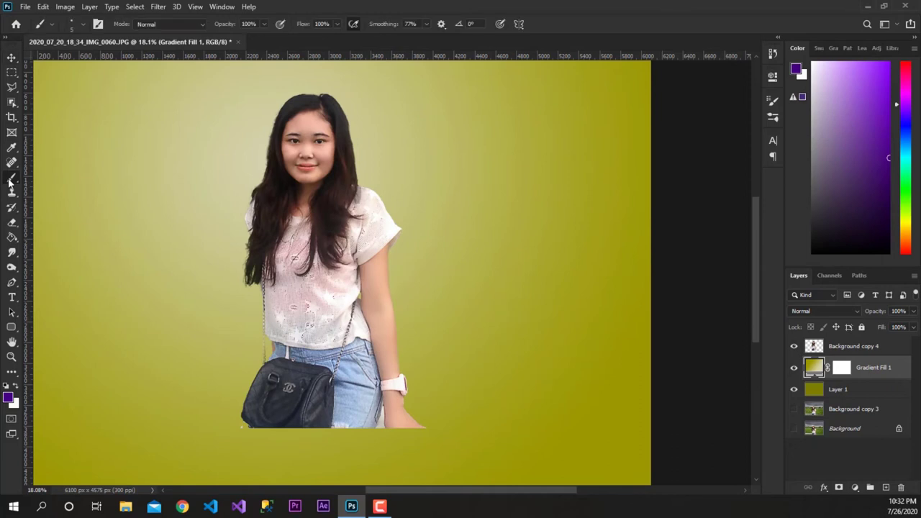
{"action": "right_click", "coordinate": [14, 185]}
{"action": "left_click", "coordinate": [57, 181]}
Select the 215 scattered-dots brush tip from the brush tip list.
{"action": "left_click", "coordinate": [53, 24]}
{"action": "left_click", "coordinate": [405, 5]}
{"action": "left_click", "coordinate": [81, 25]}
{"action": "scroll", "coordinate": [368, 337], "scroll_direction": "down", "scroll_amount": 4}
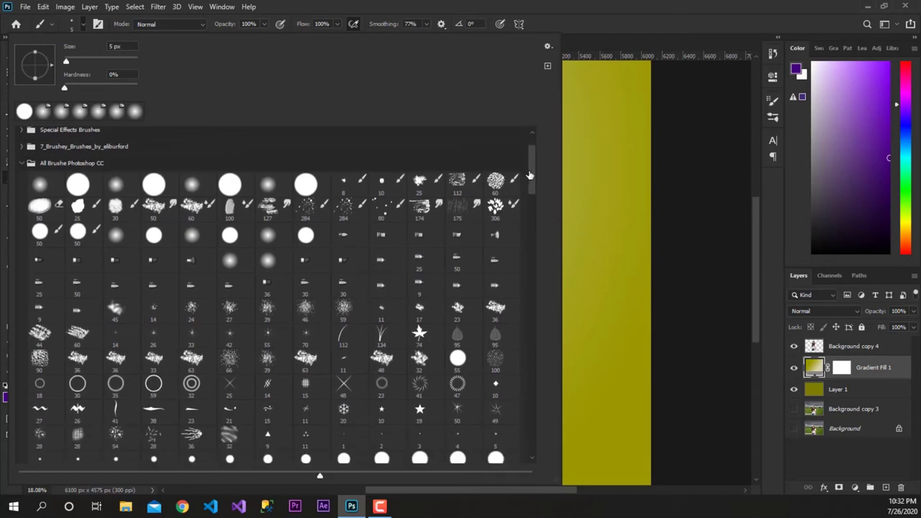
{"action": "left_click_drag", "start_coordinate": [531, 164], "coordinate": [532, 354]}
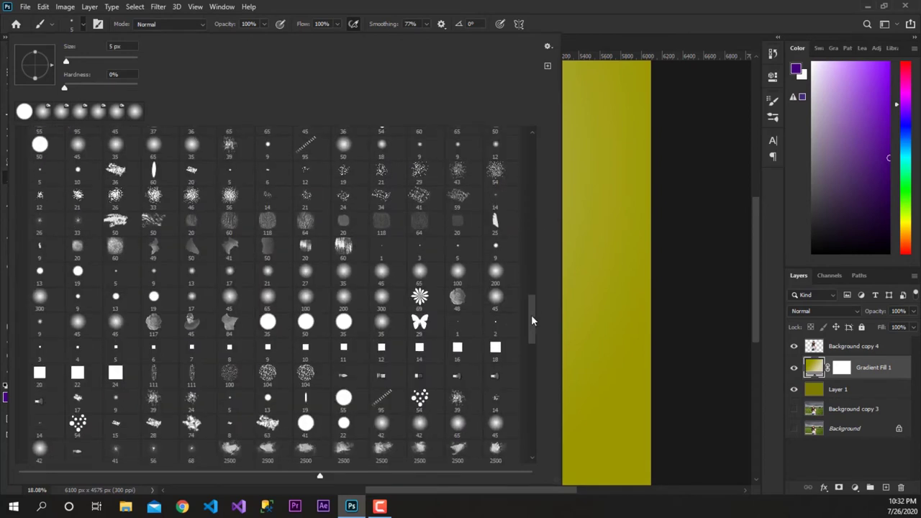
{"action": "scroll", "coordinate": [532, 350], "scroll_direction": "down", "scroll_amount": 3}
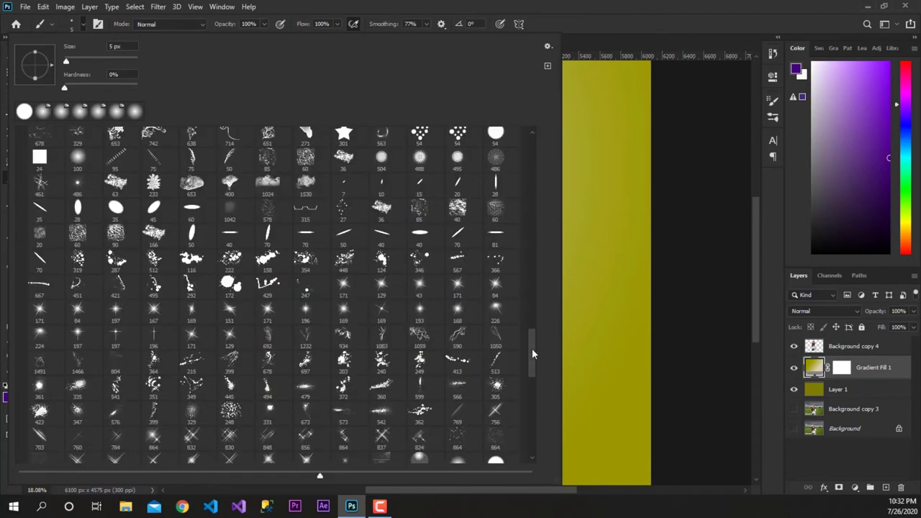
{"action": "scroll", "coordinate": [533, 358], "scroll_direction": "down", "scroll_amount": 1}
{"action": "left_click", "coordinate": [191, 335]}
{"action": "left_click", "coordinate": [575, 5]}
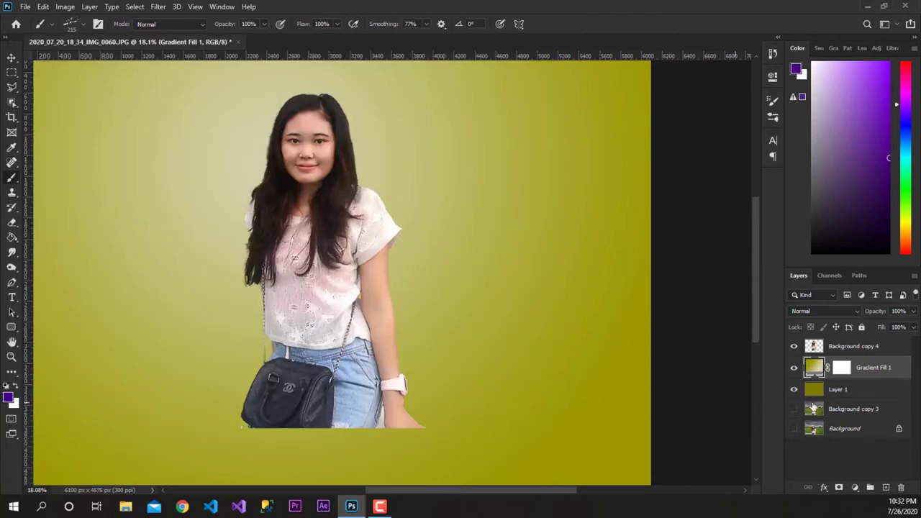
On a new layer above the cut-out, stamp a large splatter in olive sampled from the gradient.
{"action": "left_click", "coordinate": [855, 350]}
{"action": "left_click", "coordinate": [885, 487]}
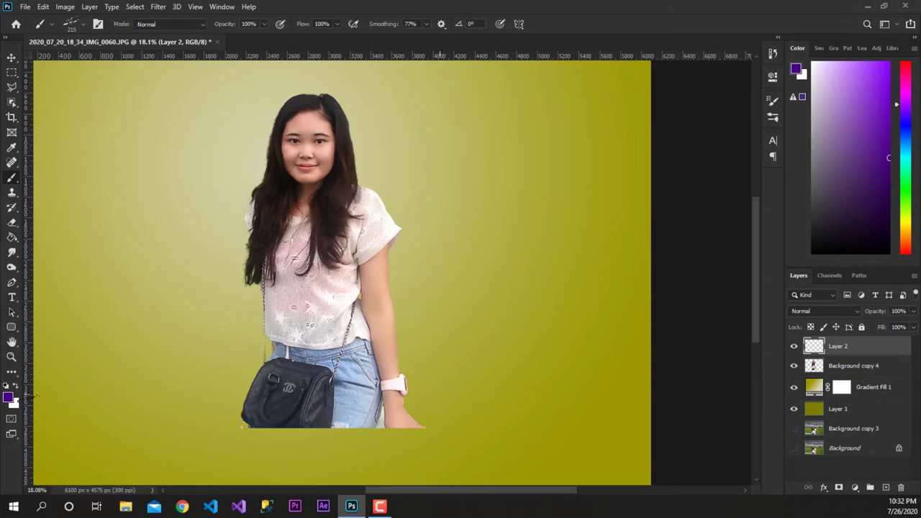
{"action": "left_click", "coordinate": [217, 433]}
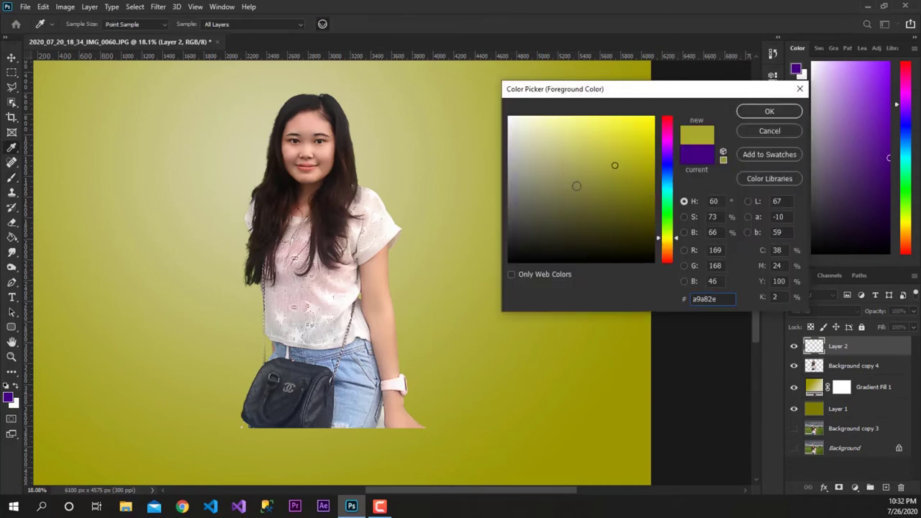
{"action": "left_click", "coordinate": [749, 114]}
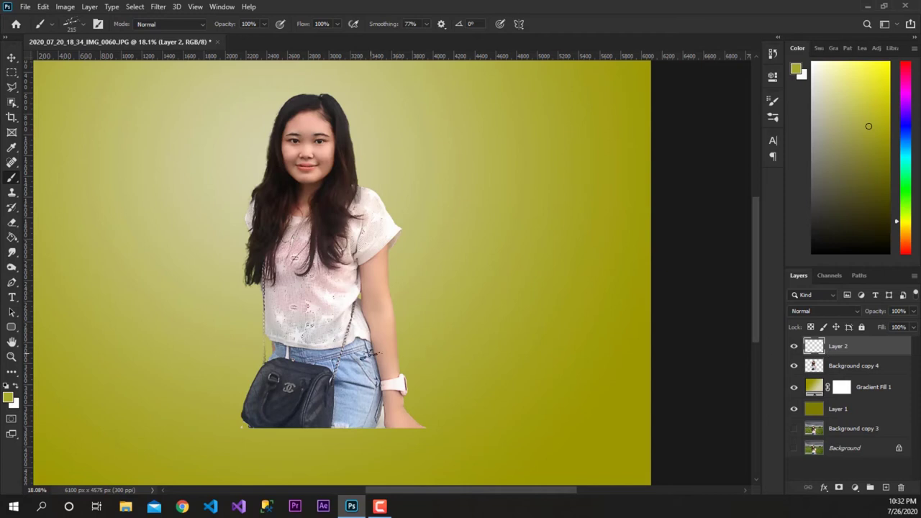
{"action": "key", "text": "bracketright"}
{"action": "key", "text": "bracketright"}
{"action": "key", "text": "bracketright"}
{"action": "key", "text": "bracketright"}
{"action": "key", "text": "bracketright"}
{"action": "key", "text": "bracketright"}
{"action": "key", "text": "bracketright"}
{"action": "key", "text": "bracketright"}
{"action": "key", "text": "bracketright"}
{"action": "key", "text": "bracketright"}
{"action": "key", "text": "bracketright"}
{"action": "key", "text": "bracketright"}
{"action": "key", "text": "bracketright"}
{"action": "key", "text": "bracketright"}
{"action": "key", "text": "bracketright"}
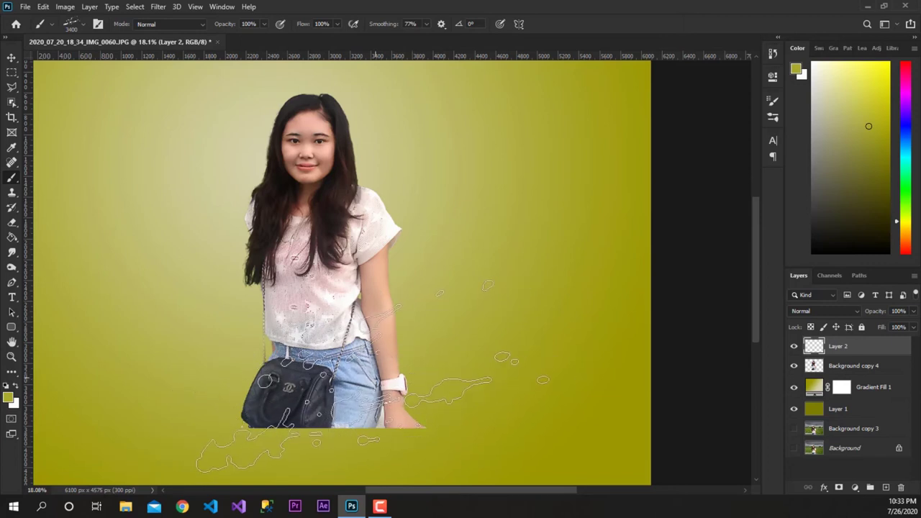
{"action": "left_click", "coordinate": [363, 382]}
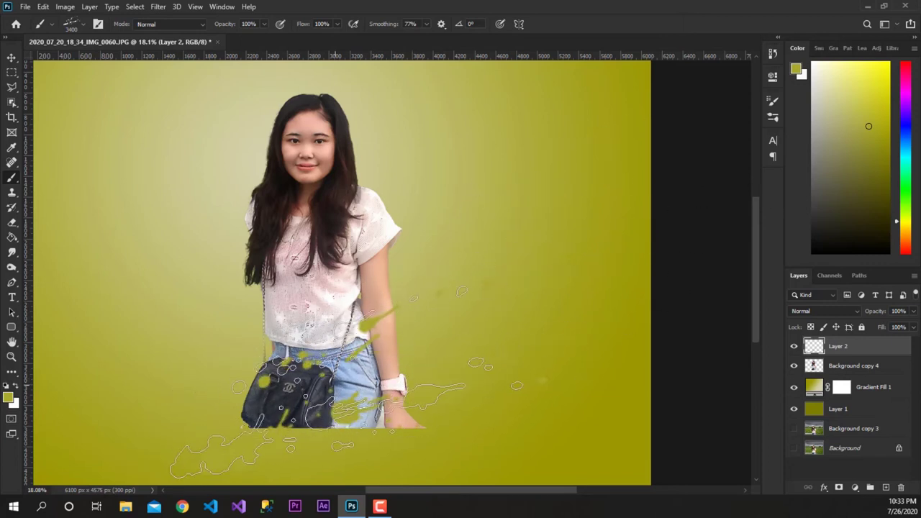
Stamp a darker-olive splatter across the lower left, then set the foreground to #7c7b00.
{"action": "left_click", "coordinate": [10, 401]}
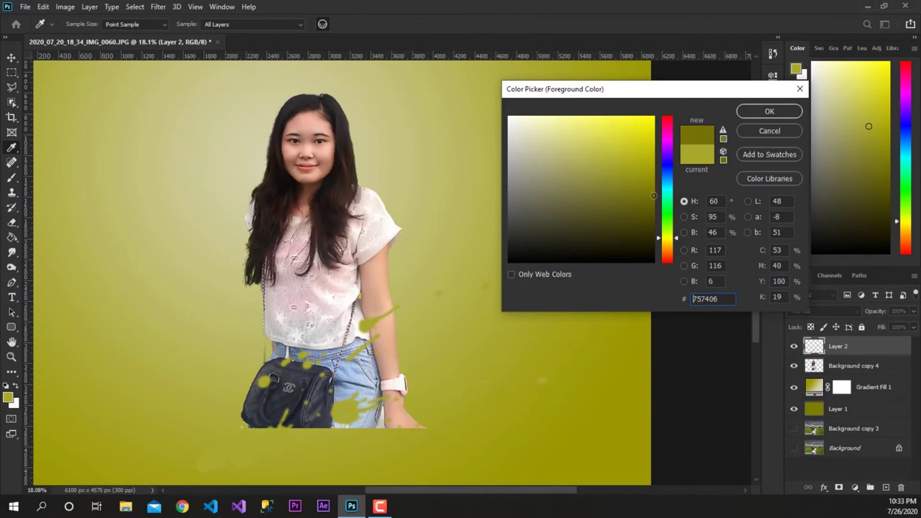
{"action": "left_click", "coordinate": [764, 110]}
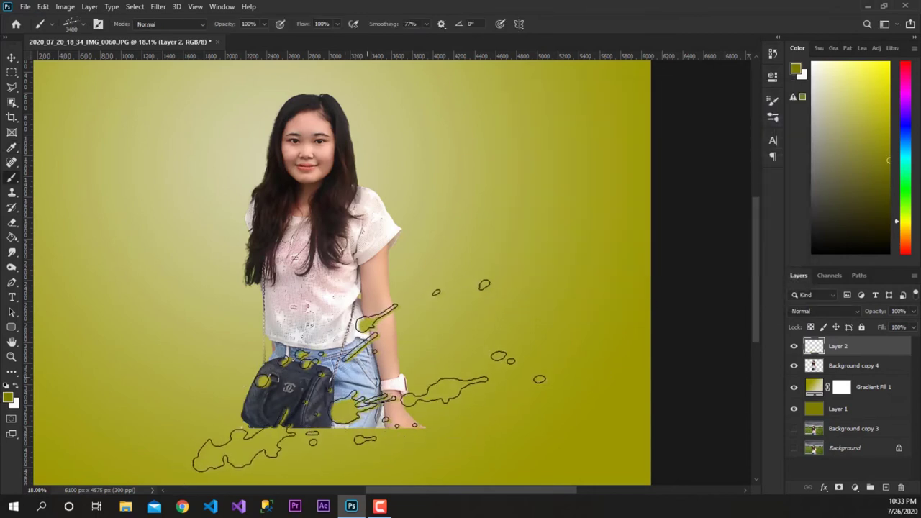
{"action": "left_click", "coordinate": [372, 375]}
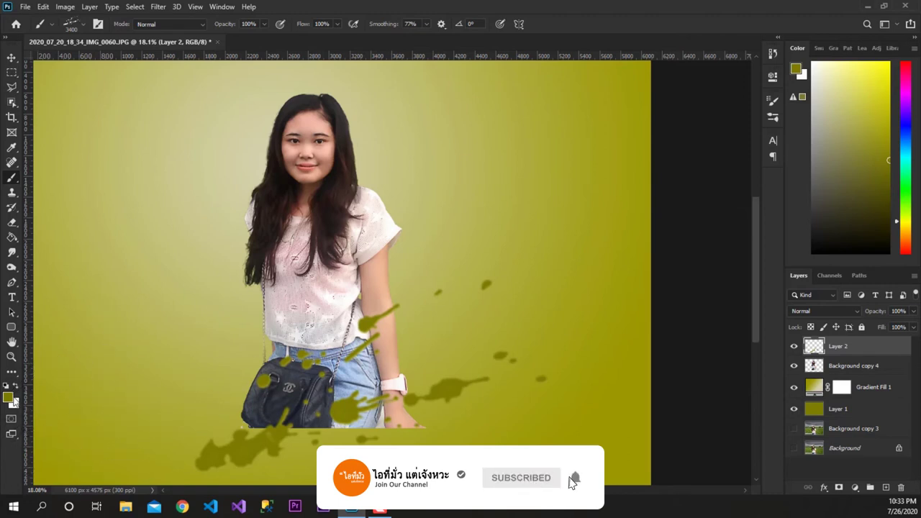
{"action": "left_click", "coordinate": [8, 396]}
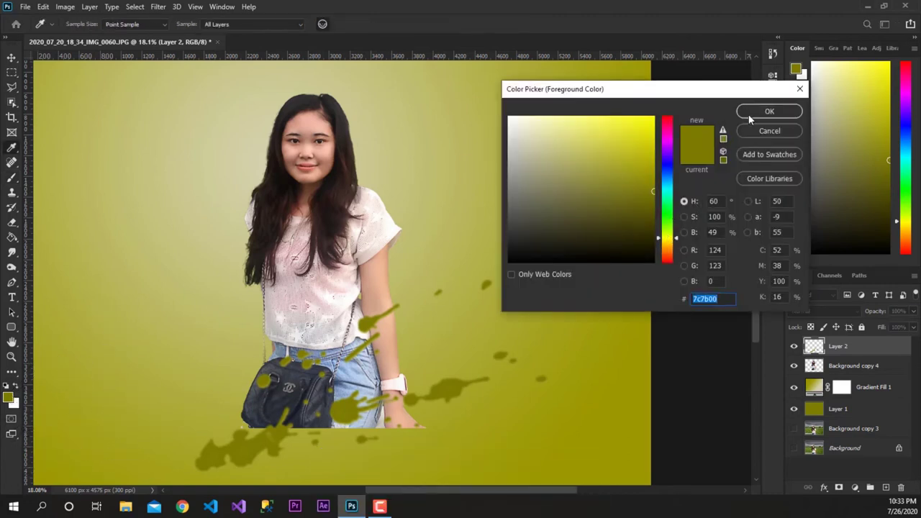
{"action": "left_click", "coordinate": [769, 112]}
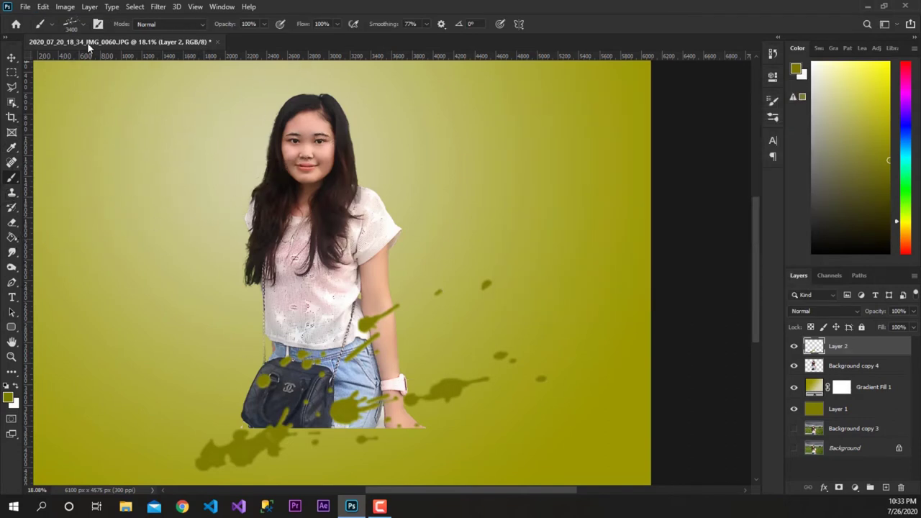
{"action": "left_click", "coordinate": [80, 25]}
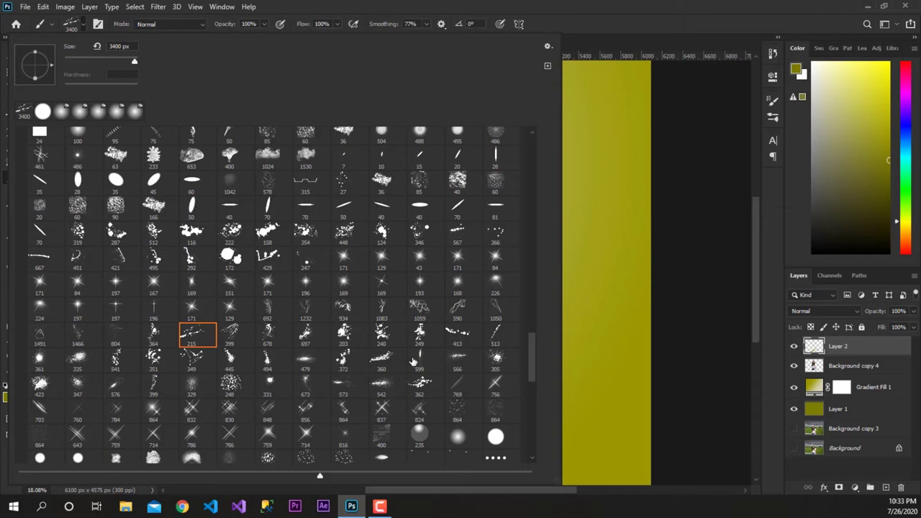
Choose the 706 paint-splatter brush tip and enlarge it to about 2100 px.
{"action": "mouse_move", "coordinate": [530, 353]}
{"action": "left_mouse_down"}
{"action": "mouse_move", "coordinate": [533, 415]}
{"action": "mouse_move", "coordinate": [540, 329]}
{"action": "mouse_move", "coordinate": [534, 291]}
{"action": "left_mouse_up"}
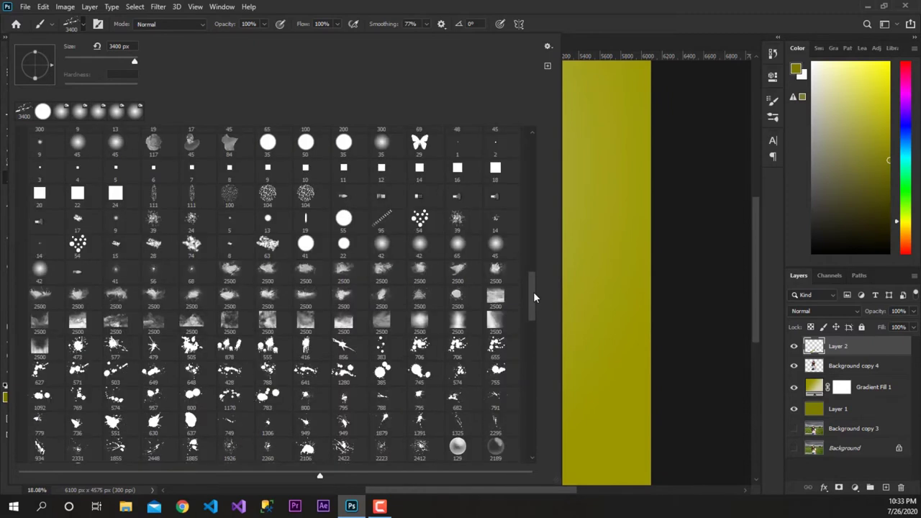
{"action": "scroll", "coordinate": [535, 304], "scroll_direction": "down", "scroll_amount": 1}
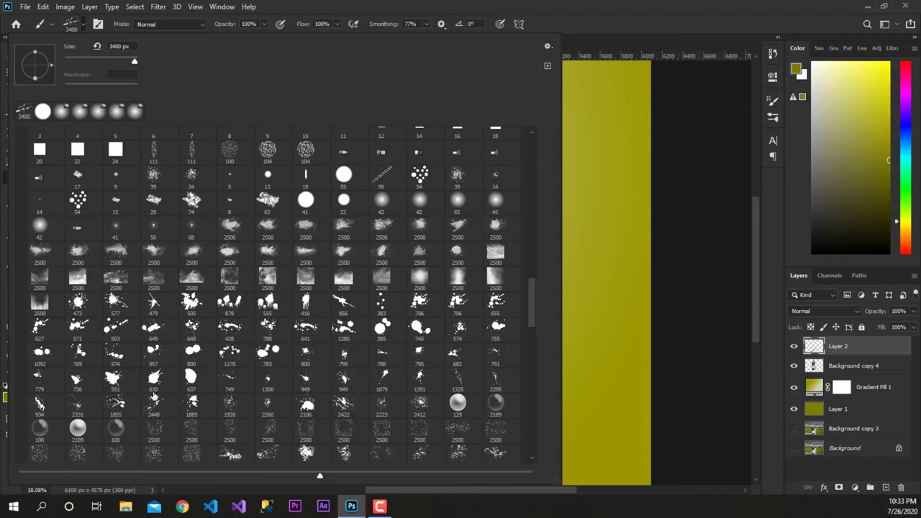
{"action": "left_click", "coordinate": [420, 303]}
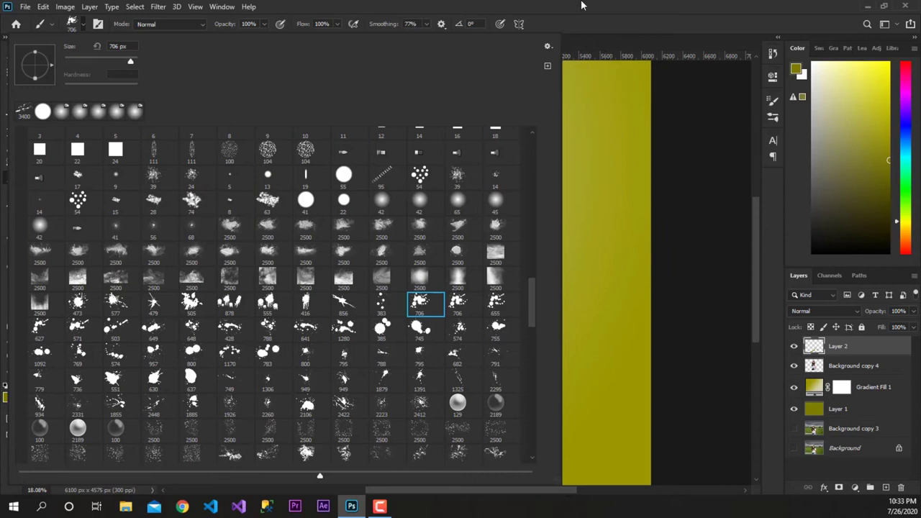
{"action": "key", "text": "Return"}
{"action": "key", "text": "bracketright"}
{"action": "key", "text": "bracketright"}
{"action": "key", "text": "bracketright"}
{"action": "key", "text": "bracketright"}
{"action": "key", "text": "bracketright"}
{"action": "key", "text": "bracketright"}
{"action": "key", "text": "bracketright"}
{"action": "key", "text": "bracketright"}
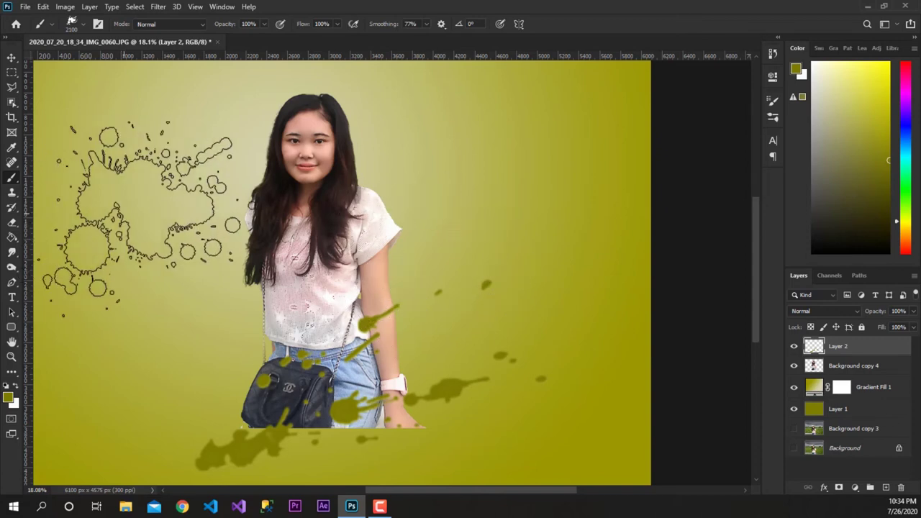
Undo the Layer 2 stamp and stamp the big olive splatter left of the woman on new Layer 3.
{"action": "left_click", "coordinate": [158, 268]}
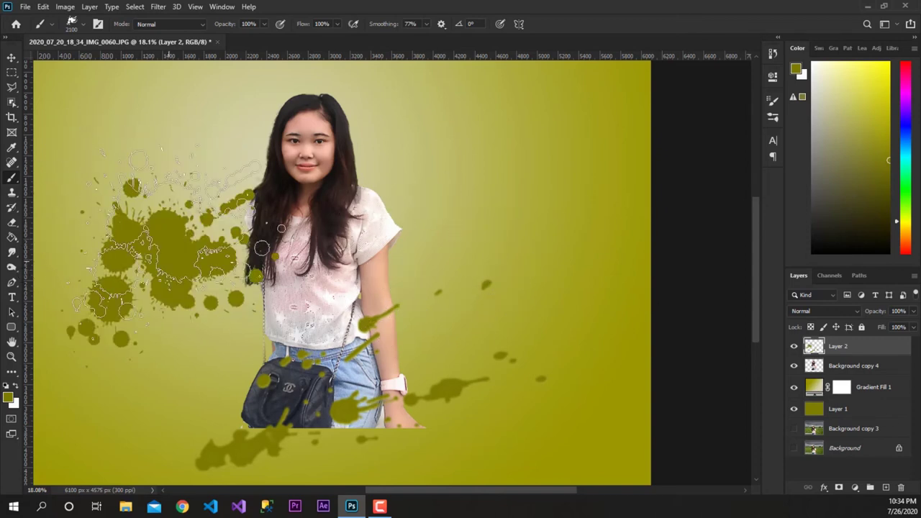
{"action": "left_click", "coordinate": [16, 61]}
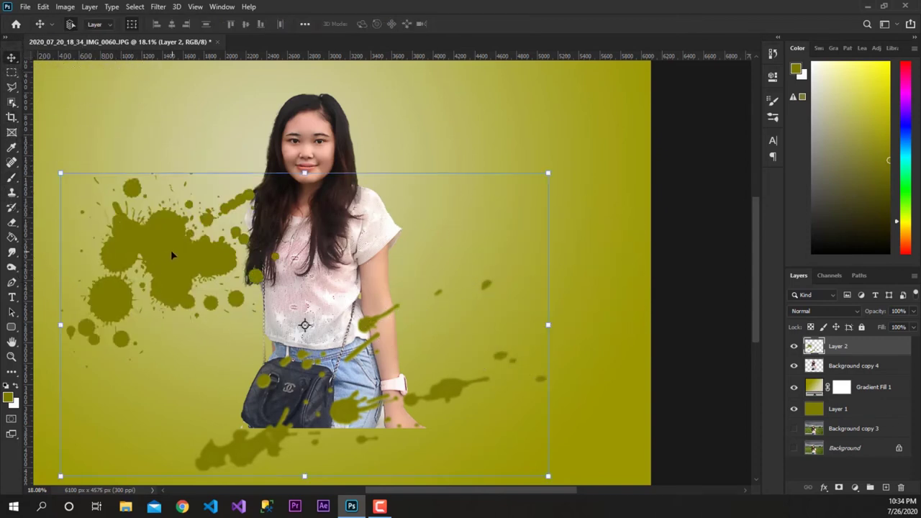
{"action": "key", "text": "ctrl+z"}
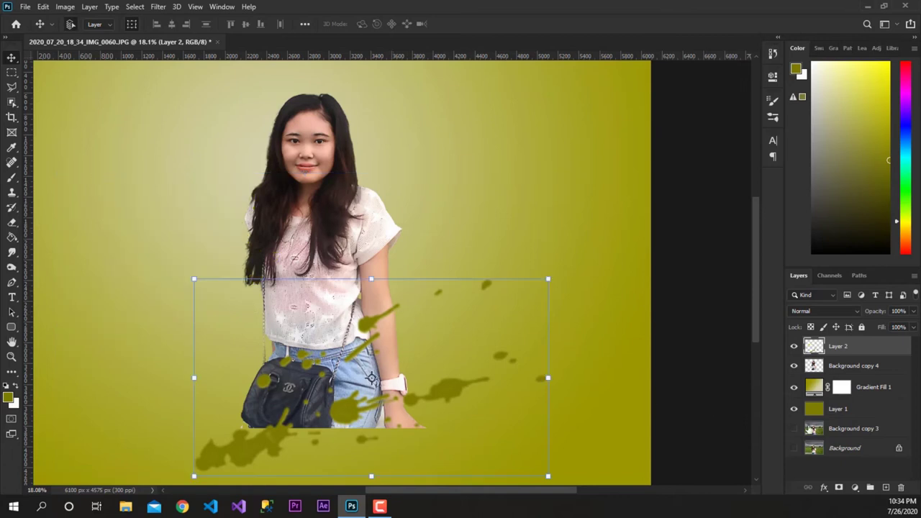
{"action": "left_click", "coordinate": [885, 488]}
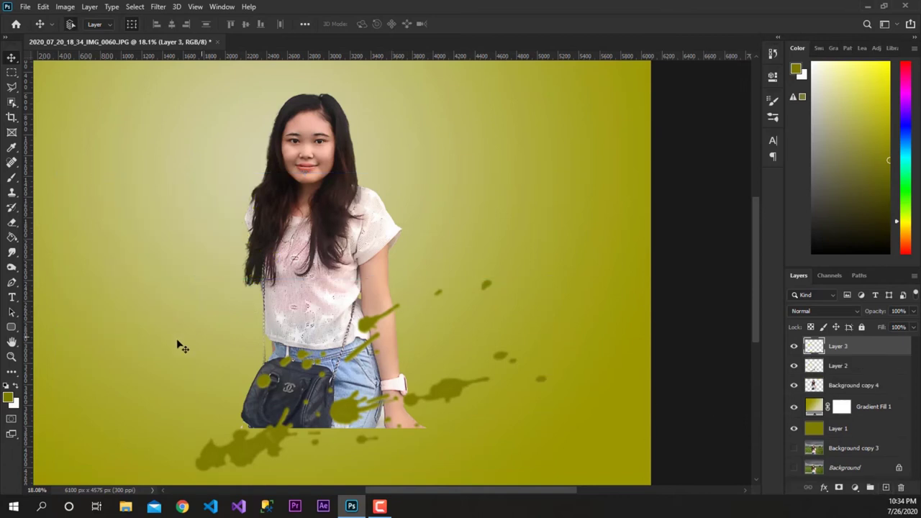
{"action": "left_click", "coordinate": [11, 180]}
{"action": "left_click", "coordinate": [164, 301]}
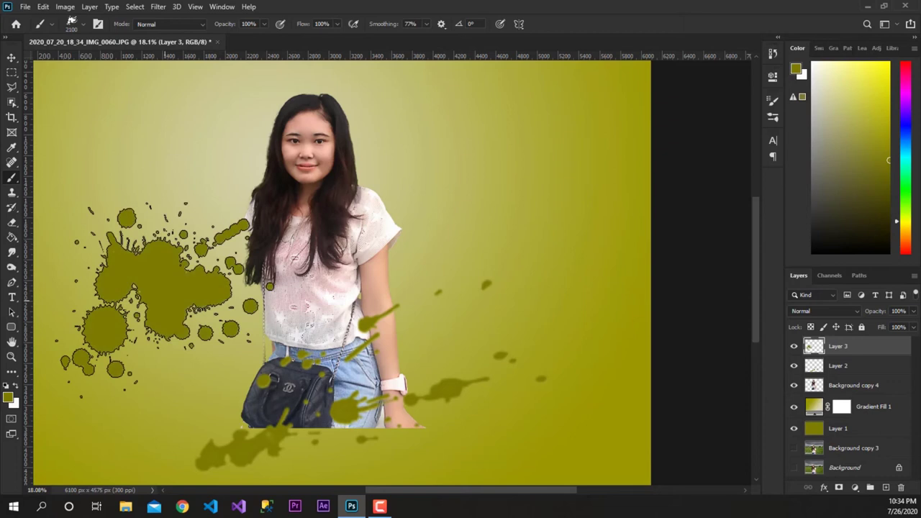
{"action": "left_click", "coordinate": [11, 58]}
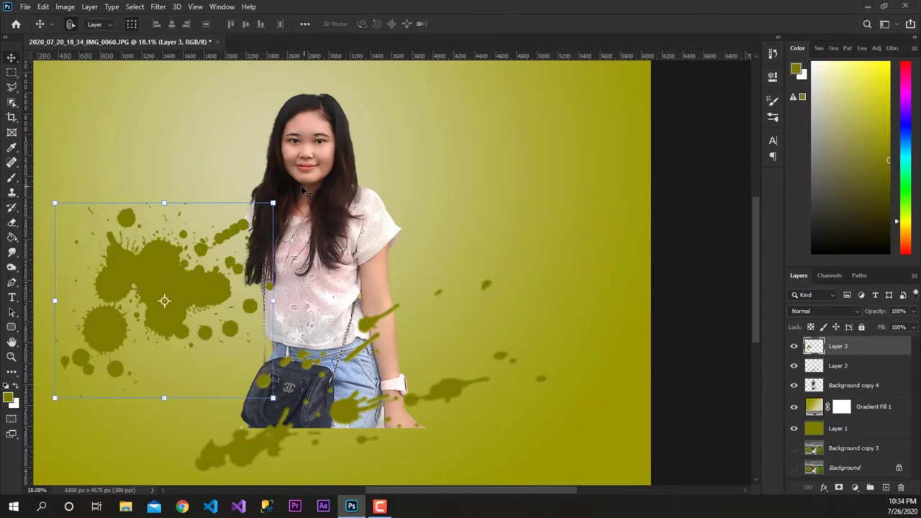
Rotate Layer 3's olive splatter about 179° and place it over the bag and jeans.
{"action": "key", "text": "ctrl+t"}
{"action": "mouse_move", "coordinate": [215, 245]}
{"action": "left_mouse_down"}
{"action": "mouse_move", "coordinate": [190, 321]}
{"action": "mouse_move", "coordinate": [382, 419]}
{"action": "left_mouse_up"}
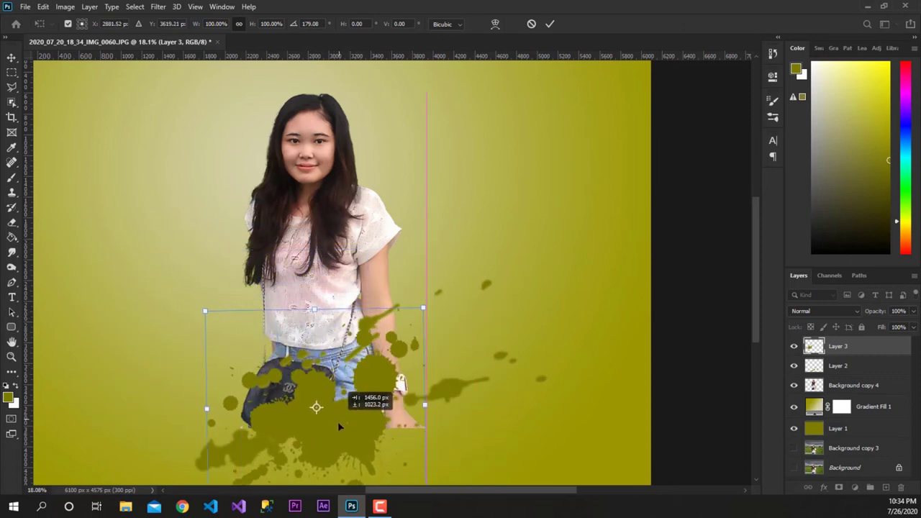
{"action": "mouse_move", "coordinate": [382, 419]}
{"action": "left_mouse_down"}
{"action": "mouse_move", "coordinate": [336, 458]}
{"action": "mouse_move", "coordinate": [334, 404]}
{"action": "left_mouse_up"}
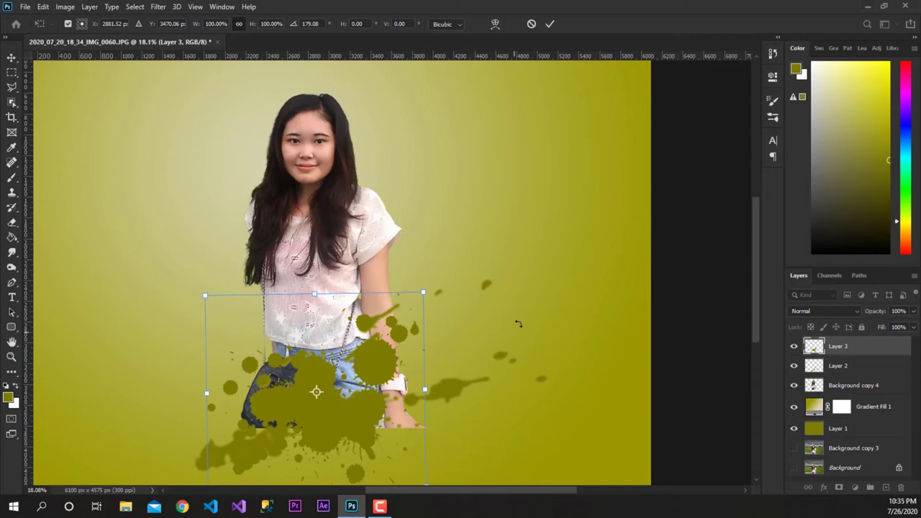
Try moving and scaling the splatter to about 147%, then discard the transformation.
{"action": "mouse_move", "coordinate": [384, 362]}
{"action": "left_mouse_down"}
{"action": "mouse_move", "coordinate": [441, 351]}
{"action": "mouse_move", "coordinate": [447, 359]}
{"action": "mouse_move", "coordinate": [303, 370]}
{"action": "mouse_move", "coordinate": [339, 402]}
{"action": "mouse_move", "coordinate": [413, 410]}
{"action": "mouse_move", "coordinate": [405, 382]}
{"action": "mouse_move", "coordinate": [315, 373]}
{"action": "mouse_move", "coordinate": [320, 365]}
{"action": "mouse_move", "coordinate": [352, 371]}
{"action": "left_mouse_up"}
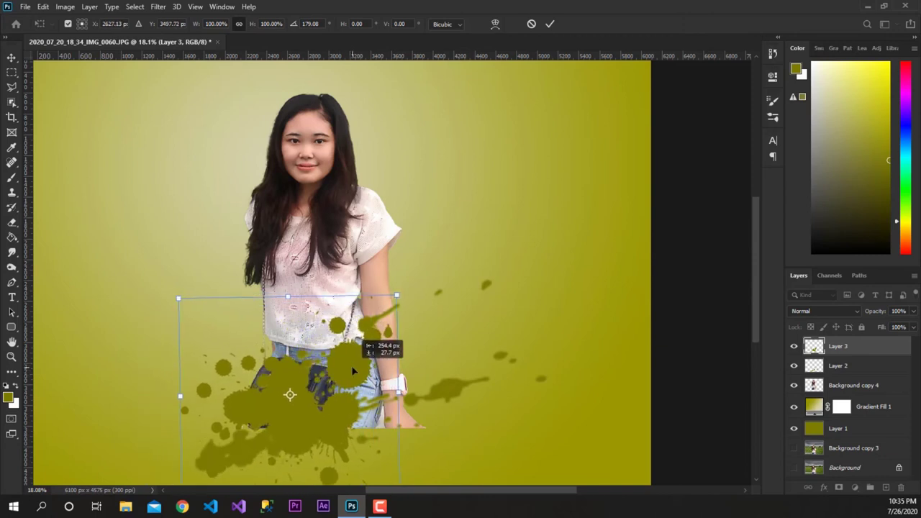
{"action": "left_click_drag", "start_coordinate": [401, 391], "coordinate": [499, 389]}
{"action": "mouse_move", "coordinate": [350, 427]}
{"action": "left_mouse_down"}
{"action": "mouse_move", "coordinate": [334, 449]}
{"action": "mouse_move", "coordinate": [340, 473]}
{"action": "mouse_move", "coordinate": [328, 440]}
{"action": "left_mouse_up"}
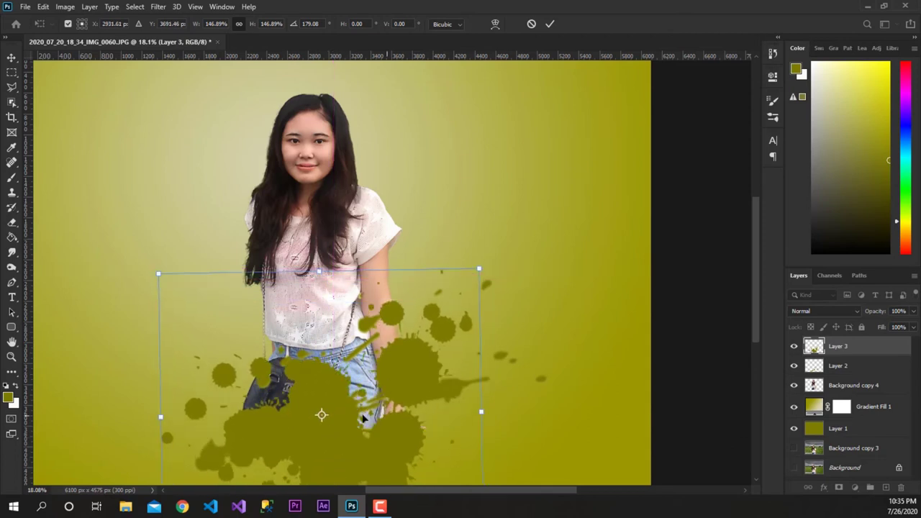
{"action": "left_click", "coordinate": [531, 25]}
Delete the Layer 3 and Layer 2 splatter layers and add a new empty layer.
{"action": "key", "text": "Delete"}
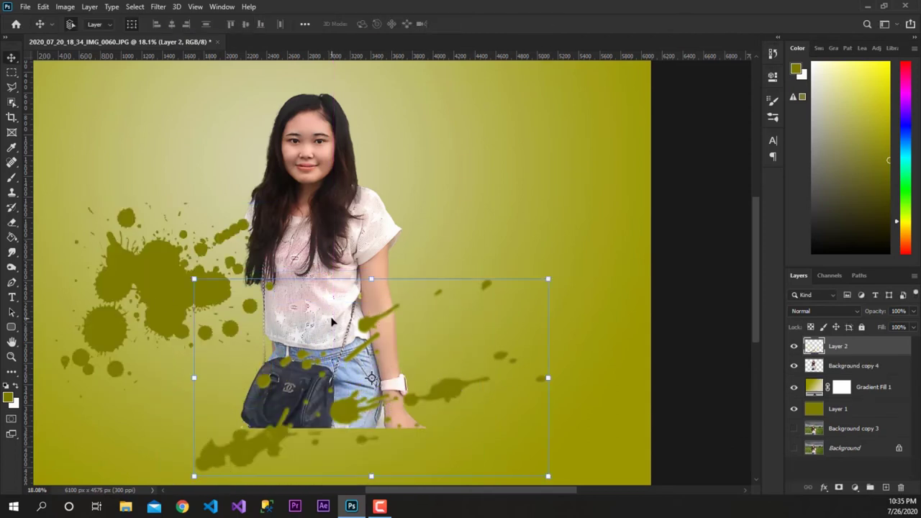
{"action": "key", "text": "Delete"}
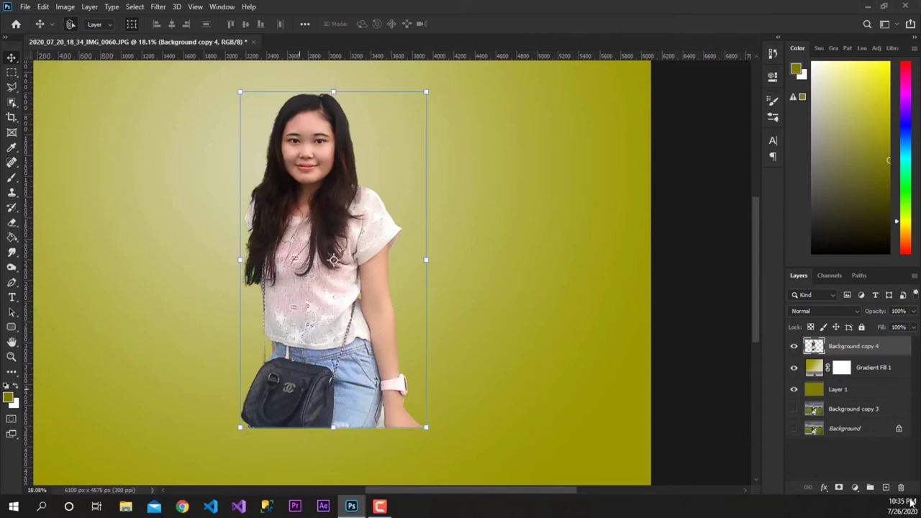
{"action": "left_click", "coordinate": [885, 488]}
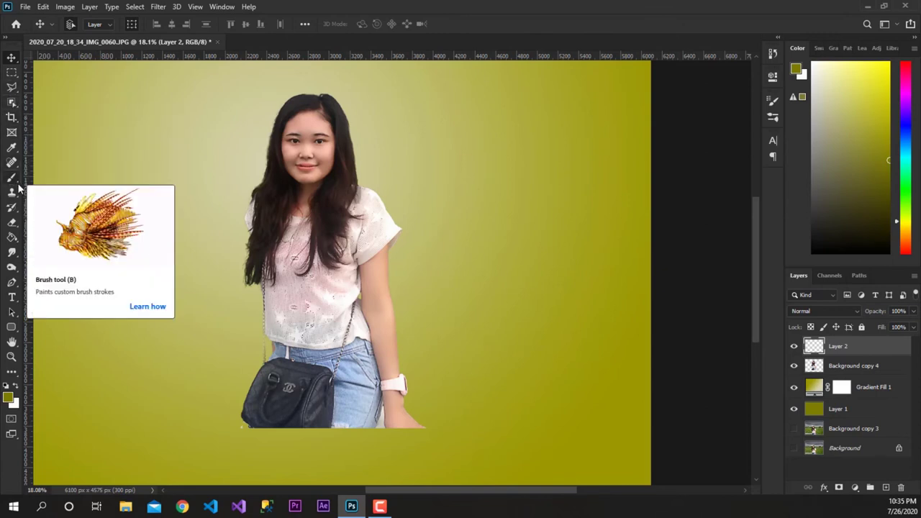
Draw a trial Pen path curving around the bag.
{"action": "left_click", "coordinate": [12, 284]}
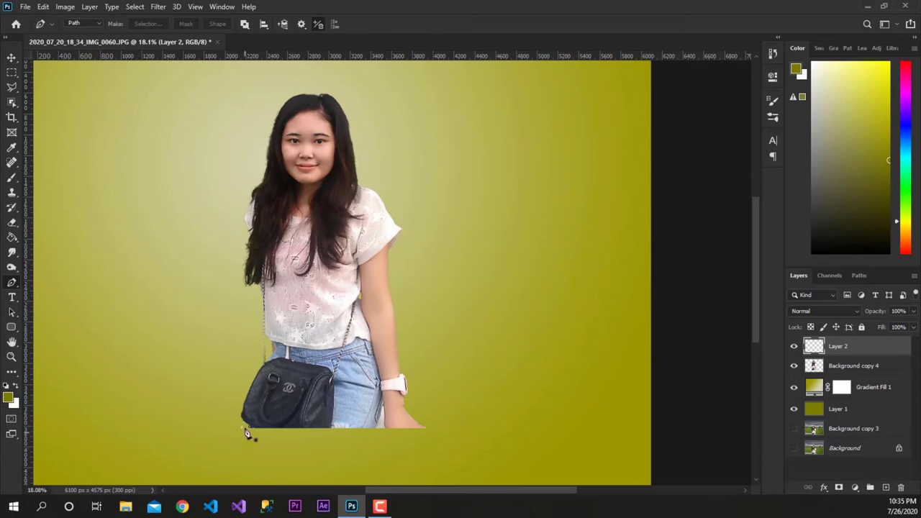
{"action": "left_click", "coordinate": [255, 447]}
{"action": "mouse_move", "coordinate": [268, 424]}
{"action": "left_mouse_down"}
{"action": "mouse_move", "coordinate": [279, 495]}
{"action": "mouse_move", "coordinate": [278, 484]}
{"action": "left_mouse_up"}
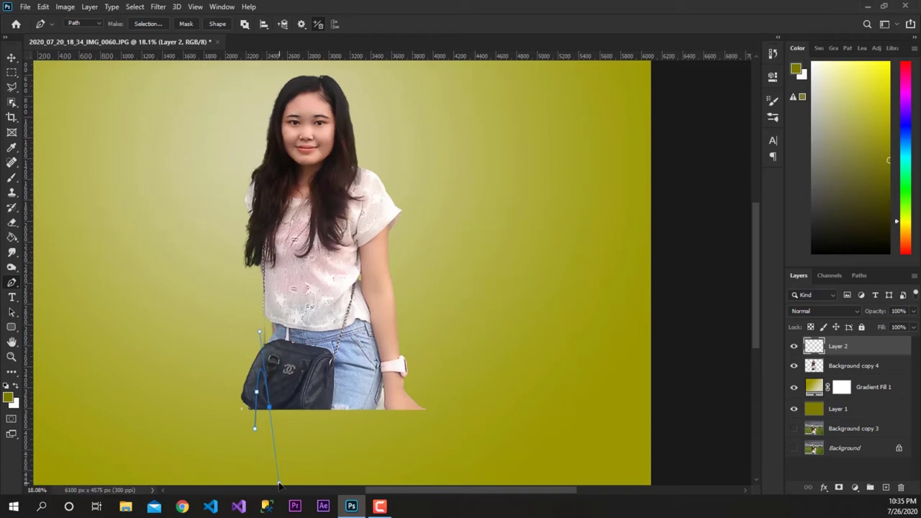
{"action": "left_click_drag", "start_coordinate": [270, 409], "coordinate": [316, 329]}
{"action": "left_click_drag", "start_coordinate": [294, 433], "coordinate": [335, 442]}
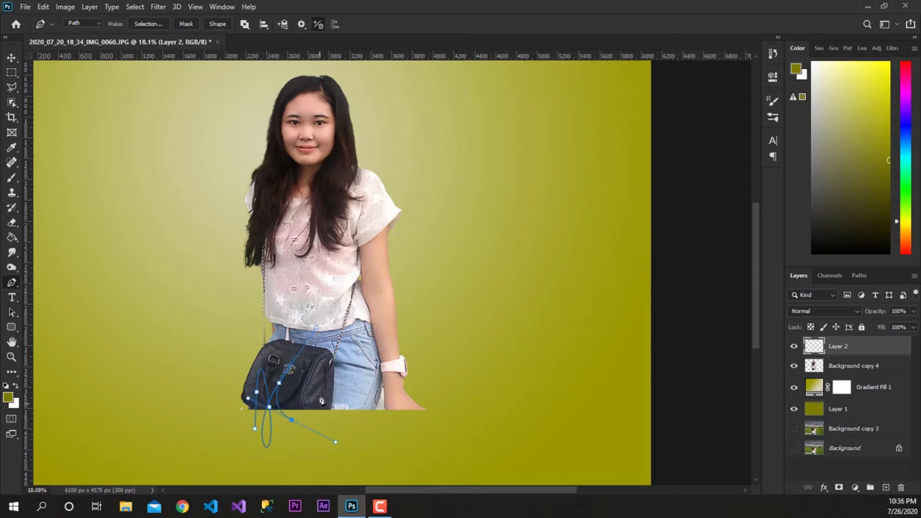
{"action": "mouse_move", "coordinate": [393, 370]}
{"action": "left_mouse_down"}
{"action": "mouse_move", "coordinate": [301, 426]}
{"action": "mouse_move", "coordinate": [323, 379]}
{"action": "left_mouse_up"}
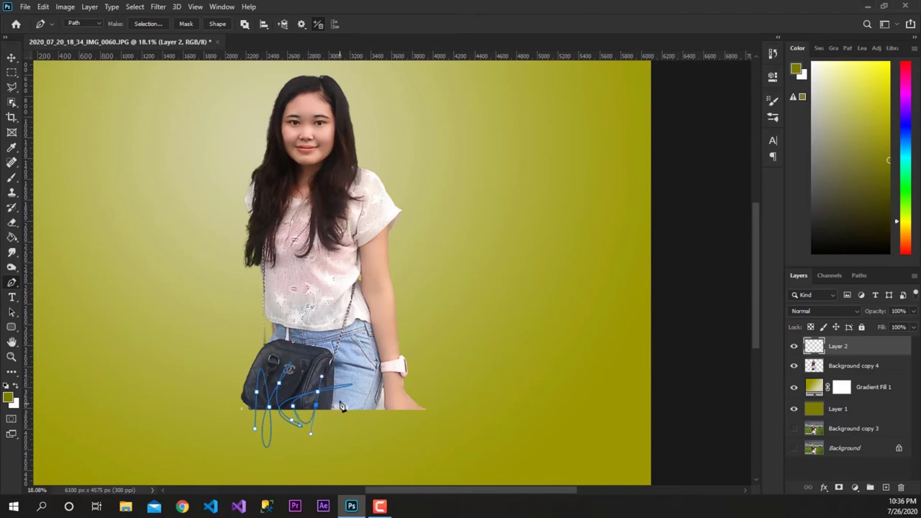
Discard the path and create a fresh empty Layer 2 above the woman.
{"action": "key", "text": "Delete"}
{"action": "key", "text": "Delete"}
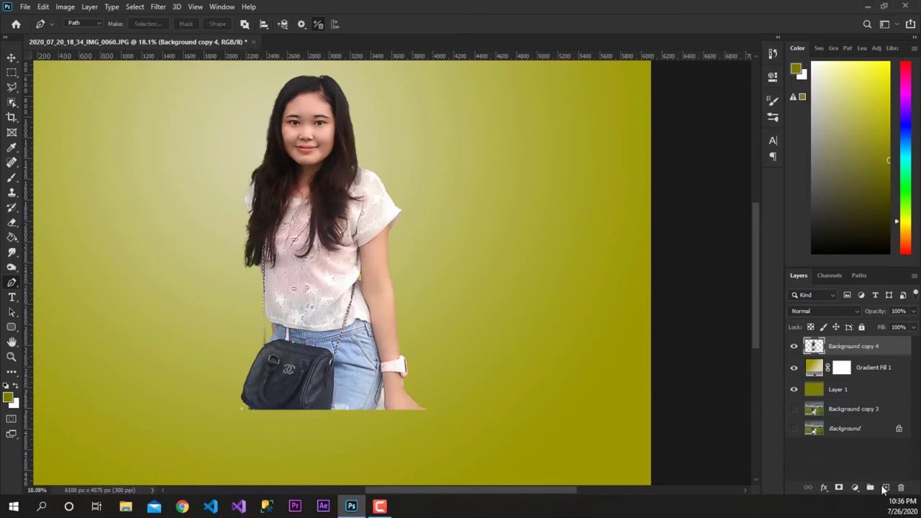
{"action": "left_click", "coordinate": [886, 487]}
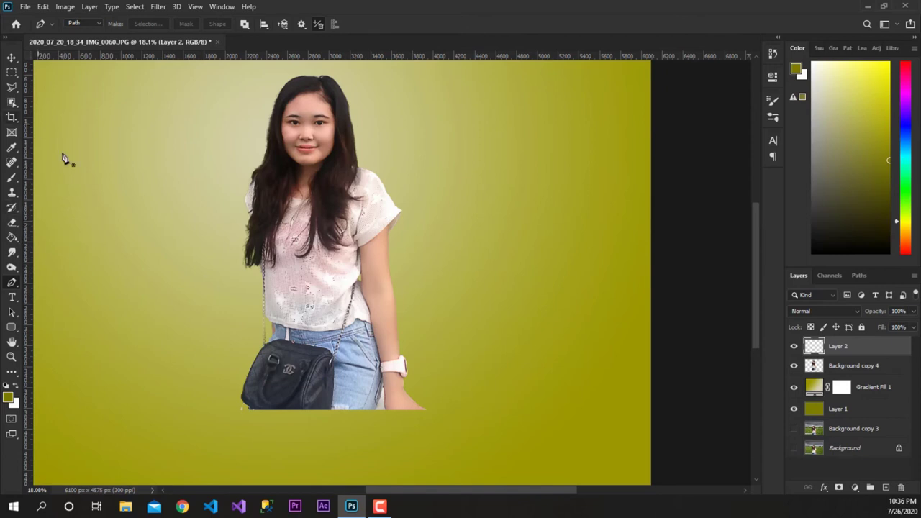
{"action": "left_click", "coordinate": [12, 179]}
Open the brush preset list and expand the Realistic Charcoal, cloud and Watercolor Splatters sets.
{"action": "left_click", "coordinate": [82, 27]}
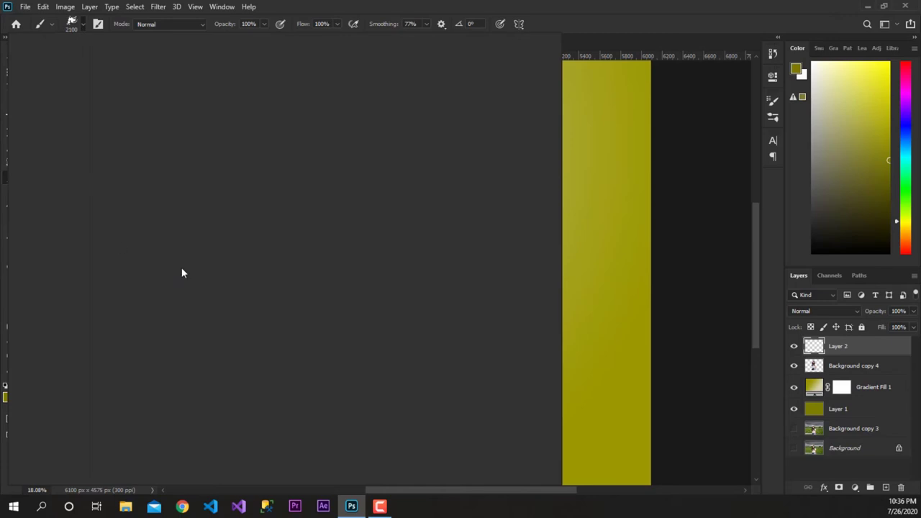
{"action": "left_click_drag", "start_coordinate": [534, 289], "coordinate": [531, 369]}
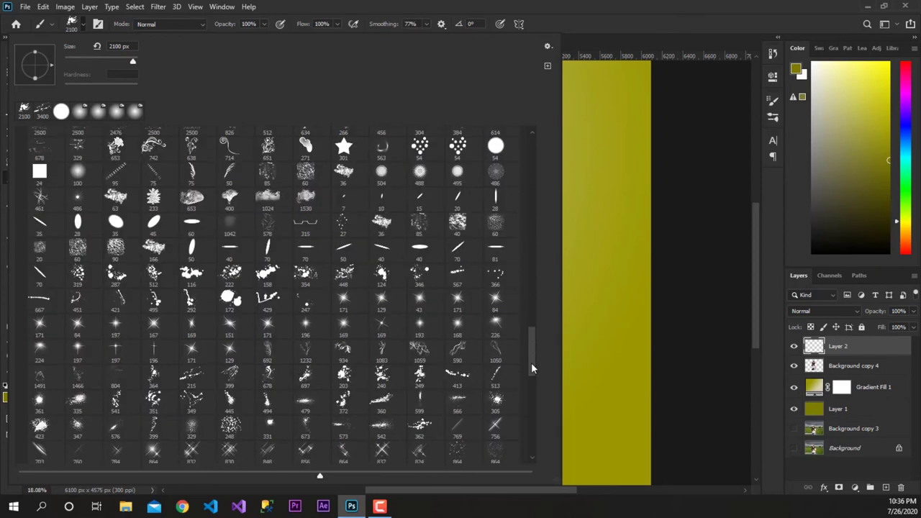
{"action": "scroll", "coordinate": [531, 365], "scroll_direction": "down", "scroll_amount": 2}
{"action": "scroll", "coordinate": [532, 362], "scroll_direction": "down", "scroll_amount": 2}
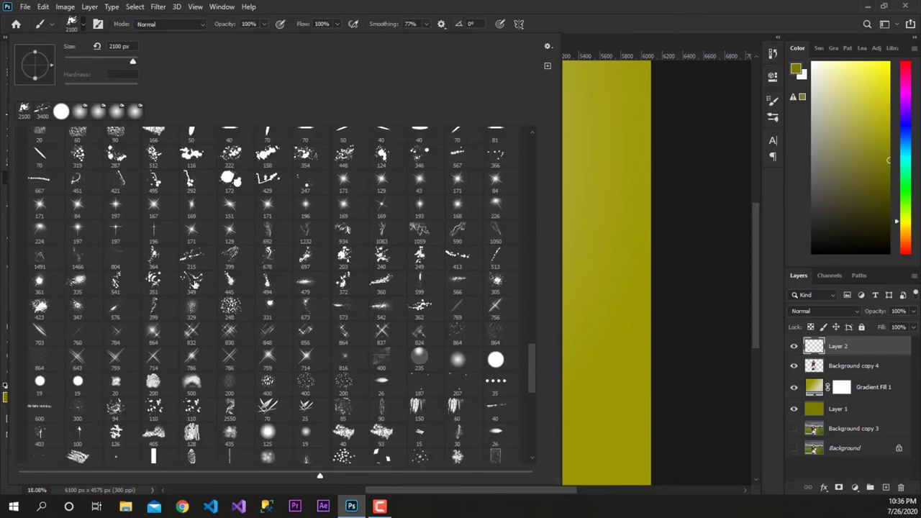
{"action": "scroll", "coordinate": [533, 411], "scroll_direction": "down", "scroll_amount": 5}
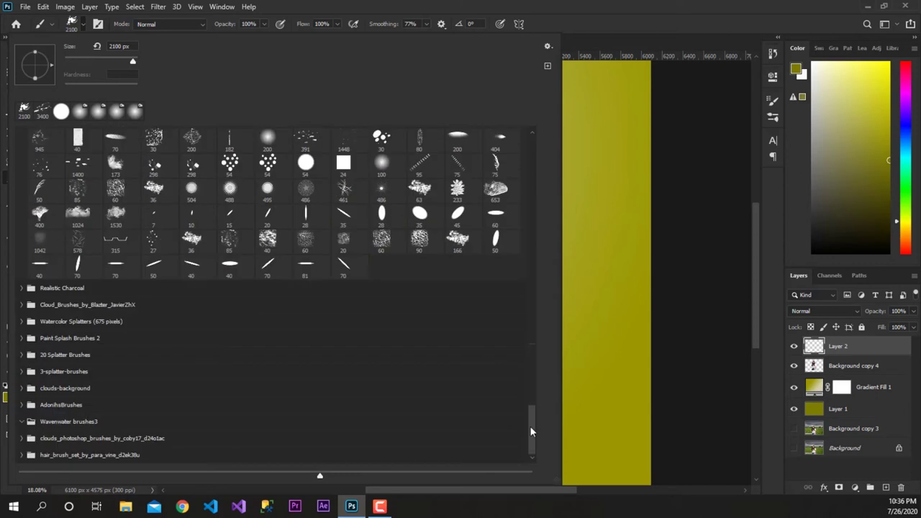
{"action": "left_click", "coordinate": [43, 289]}
{"action": "left_click", "coordinate": [18, 331]}
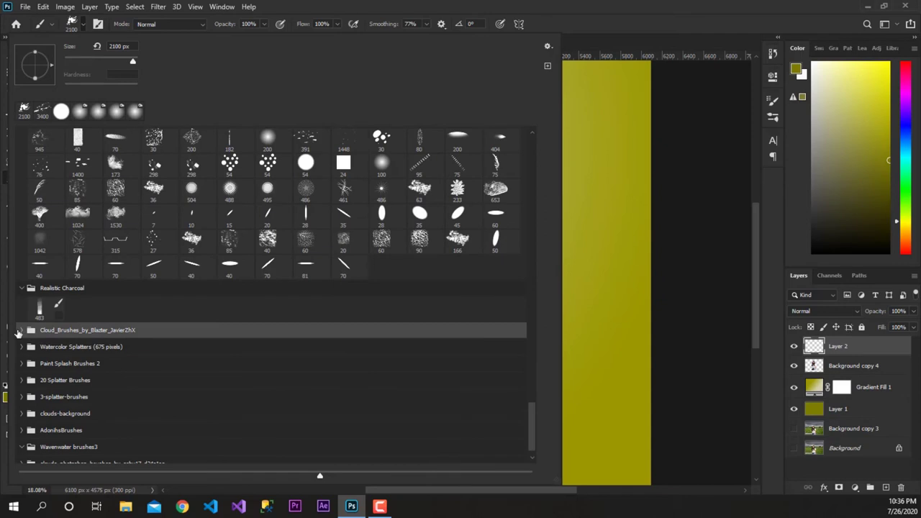
{"action": "left_click", "coordinate": [21, 372]}
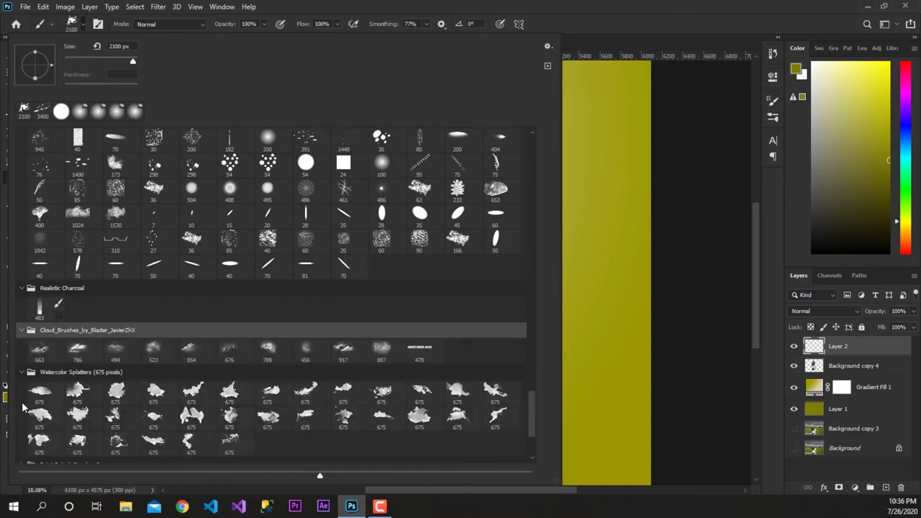
Expand the Paint Splash Brushes 2, 20 Splatter Brushes and 3-splatter-brushes sets.
{"action": "scroll", "coordinate": [123, 401], "scroll_direction": "down", "scroll_amount": 1}
{"action": "scroll", "coordinate": [126, 385], "scroll_direction": "down", "scroll_amount": 1}
{"action": "scroll", "coordinate": [130, 368], "scroll_direction": "down", "scroll_amount": 1}
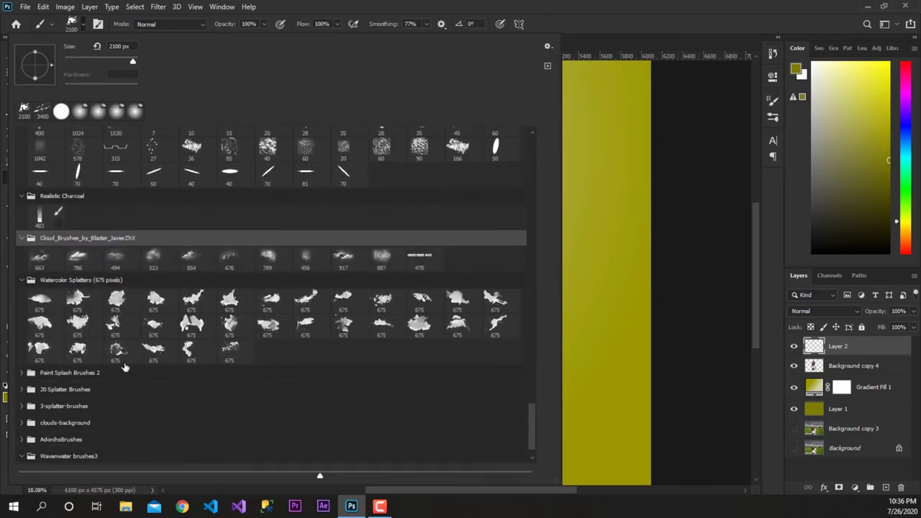
{"action": "scroll", "coordinate": [113, 364], "scroll_direction": "down", "scroll_amount": 1}
{"action": "left_click", "coordinate": [22, 338]}
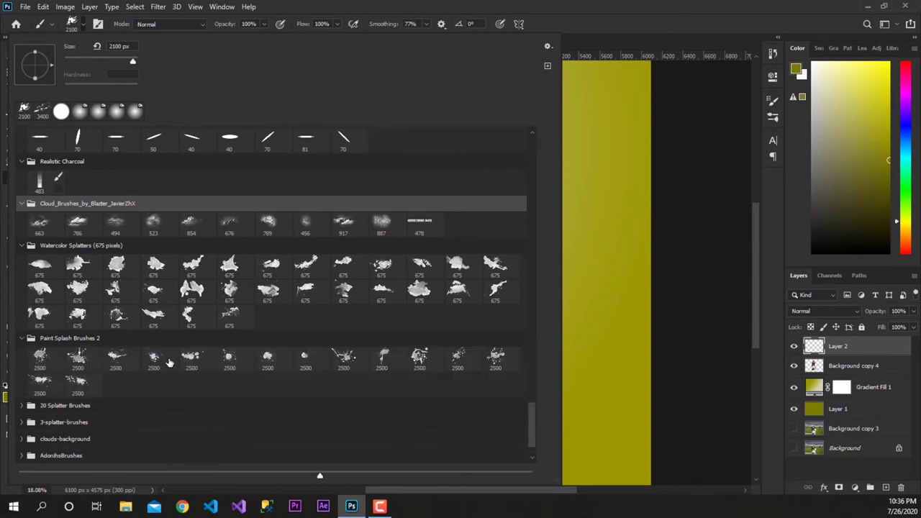
{"action": "scroll", "coordinate": [167, 354], "scroll_direction": "down", "scroll_amount": 1}
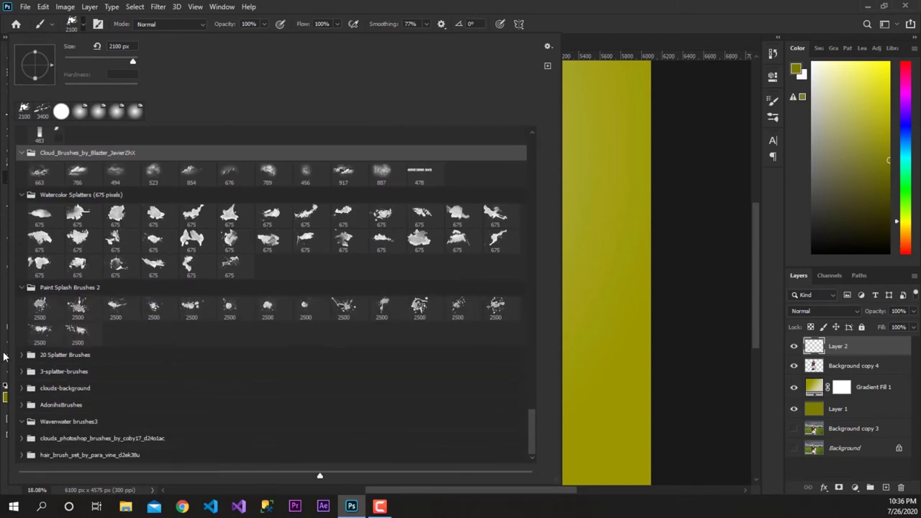
{"action": "left_click", "coordinate": [169, 365]}
{"action": "scroll", "coordinate": [21, 393], "scroll_direction": "down", "scroll_amount": 1}
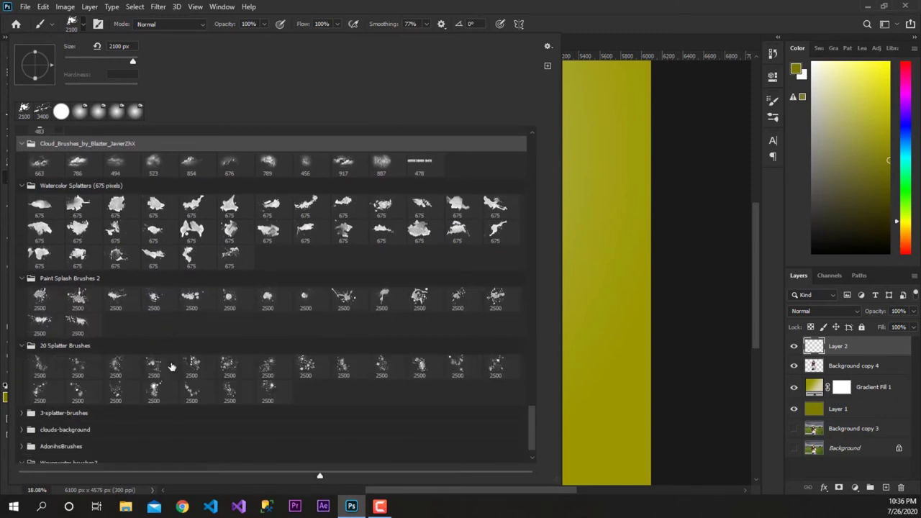
{"action": "left_click", "coordinate": [22, 387]}
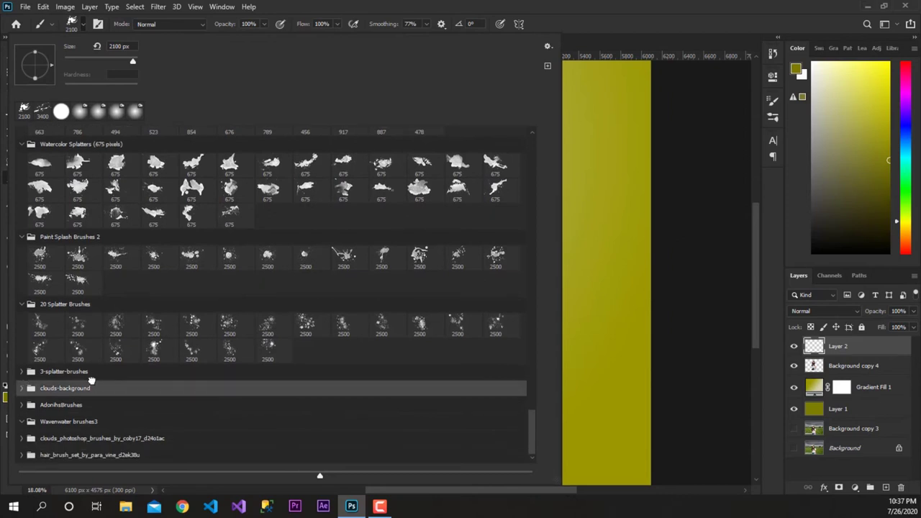
Expand the clouds-background set and choose a 2500 px tip from 20 Splatter Brushes.
{"action": "scroll", "coordinate": [25, 395], "scroll_direction": "down", "scroll_amount": 1}
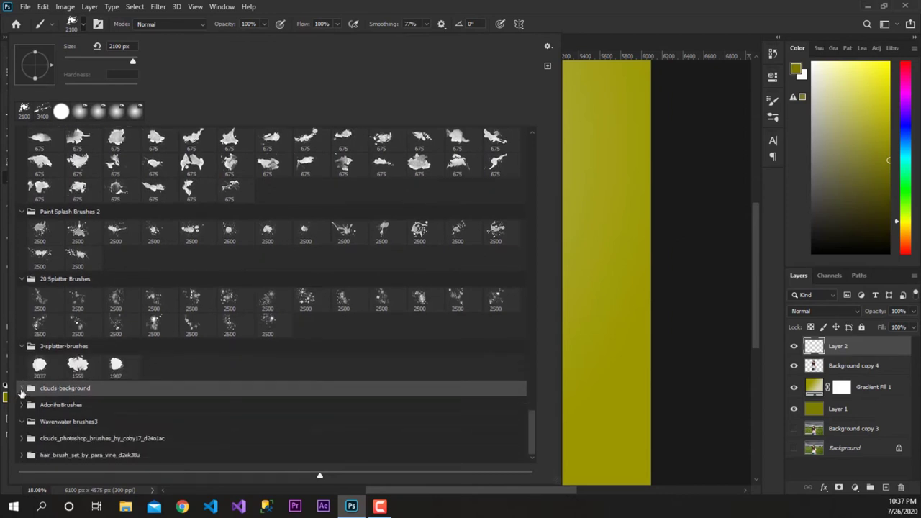
{"action": "left_click", "coordinate": [21, 388]}
{"action": "scroll", "coordinate": [152, 393], "scroll_direction": "down", "scroll_amount": 1}
{"action": "scroll", "coordinate": [432, 387], "scroll_direction": "down", "scroll_amount": 1}
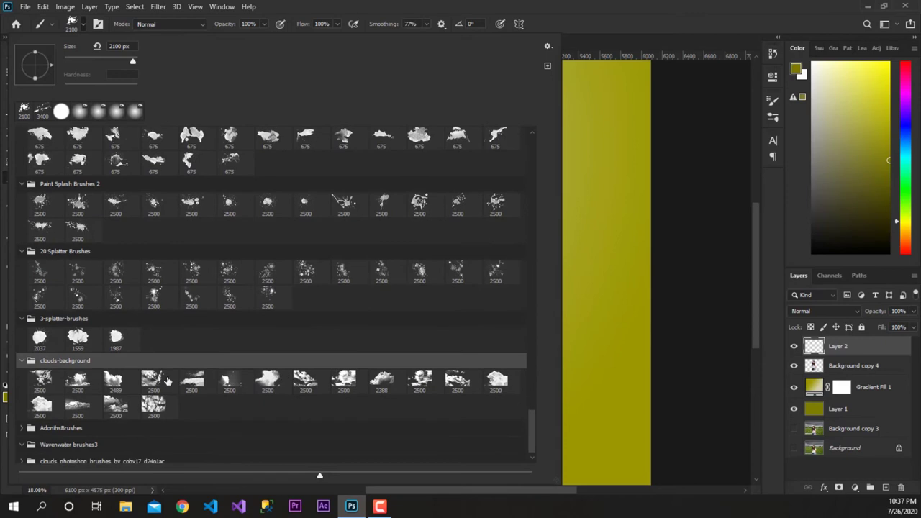
{"action": "scroll", "coordinate": [148, 302], "scroll_direction": "down", "scroll_amount": 1}
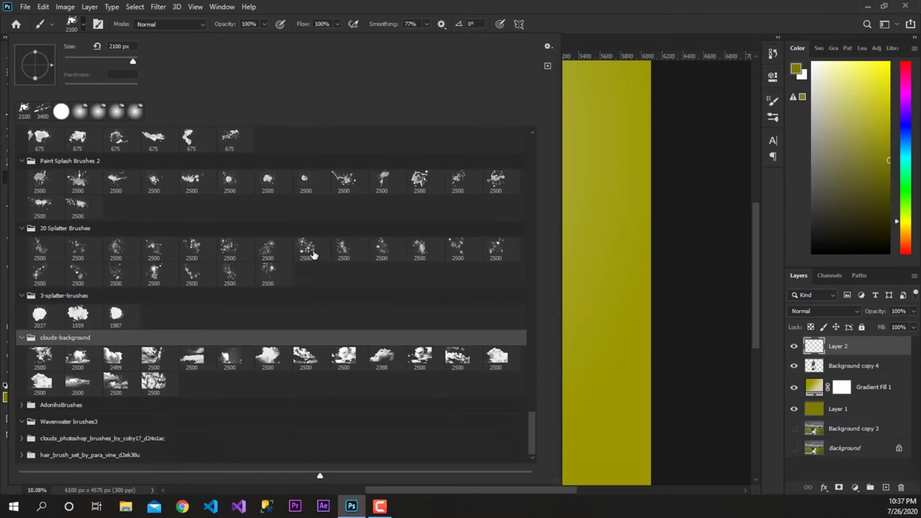
{"action": "left_click", "coordinate": [345, 191]}
{"action": "key", "text": "Return"}
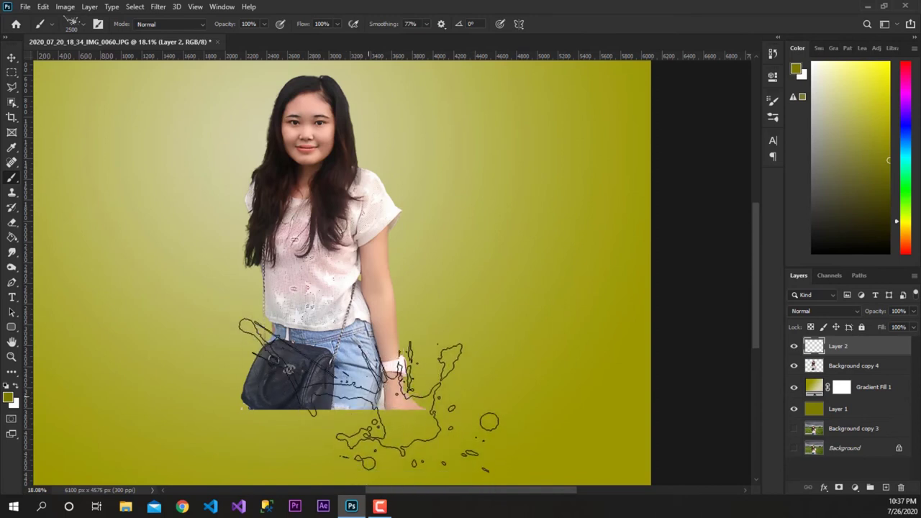
Stamp two olive splashes over the bag and hand on Layer 2, then add Layer 3.
{"action": "left_click", "coordinate": [368, 404]}
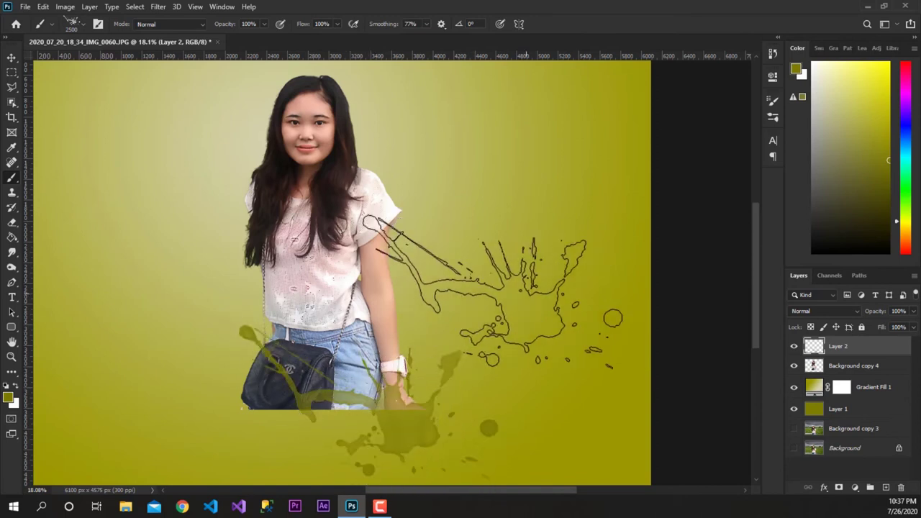
{"action": "left_click", "coordinate": [368, 403]}
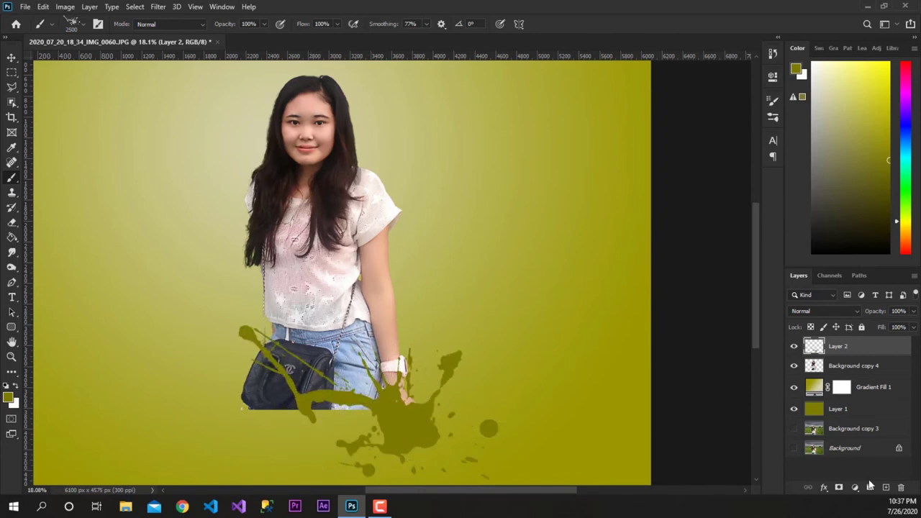
{"action": "left_click", "coordinate": [884, 488]}
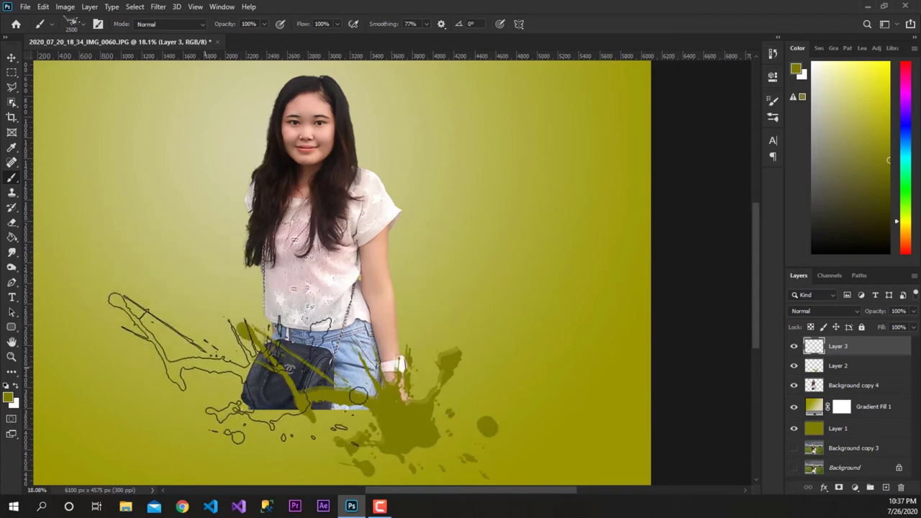
Set the foreground colour to olive b2af00 and choose a different paint splash brush.
{"action": "left_click", "coordinate": [9, 398]}
{"action": "left_click", "coordinate": [723, 139]}
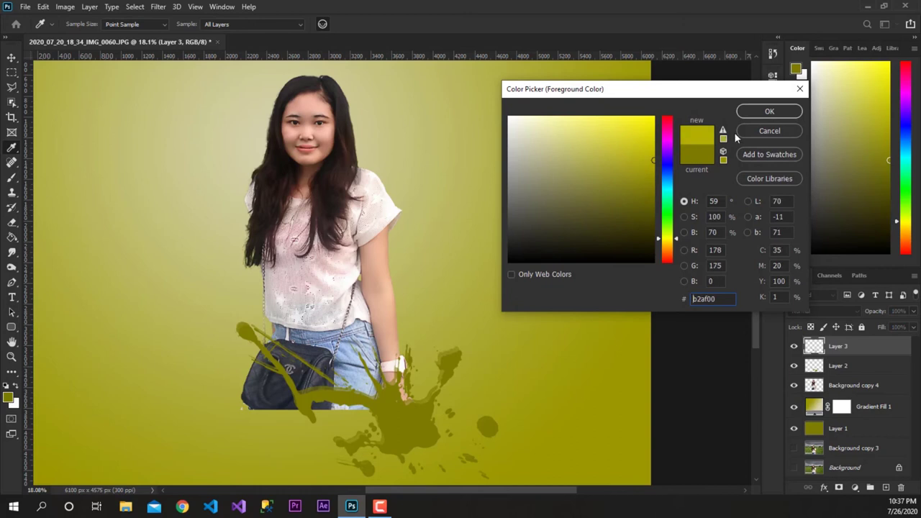
{"action": "left_click", "coordinate": [646, 209]}
{"action": "left_click", "coordinate": [757, 111]}
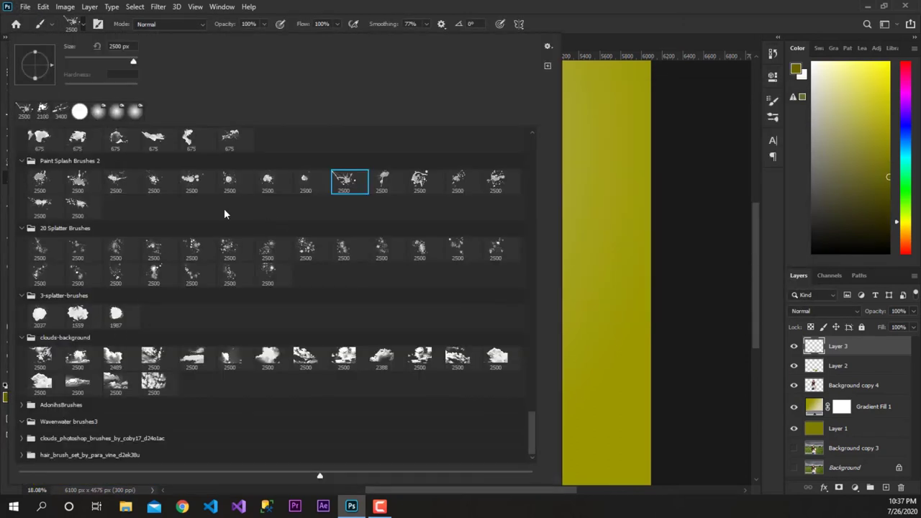
{"action": "left_click", "coordinate": [117, 181]}
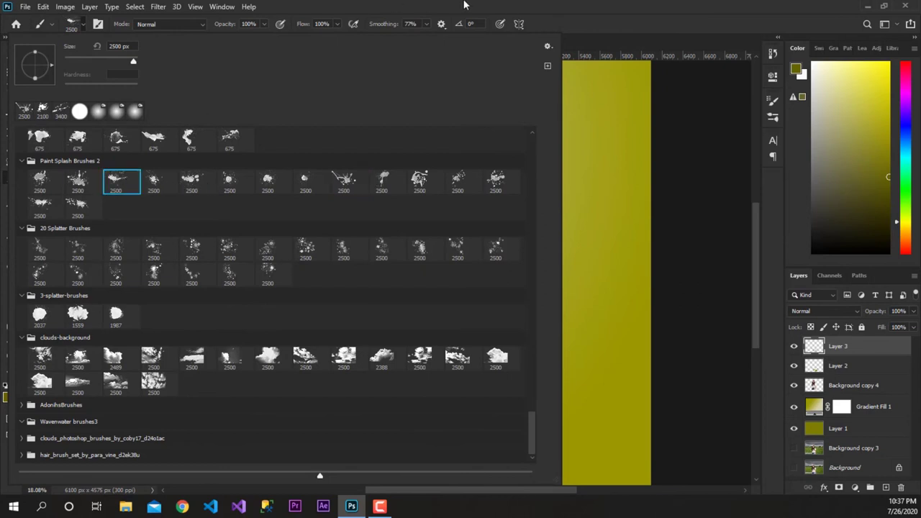
{"action": "key", "text": "Return"}
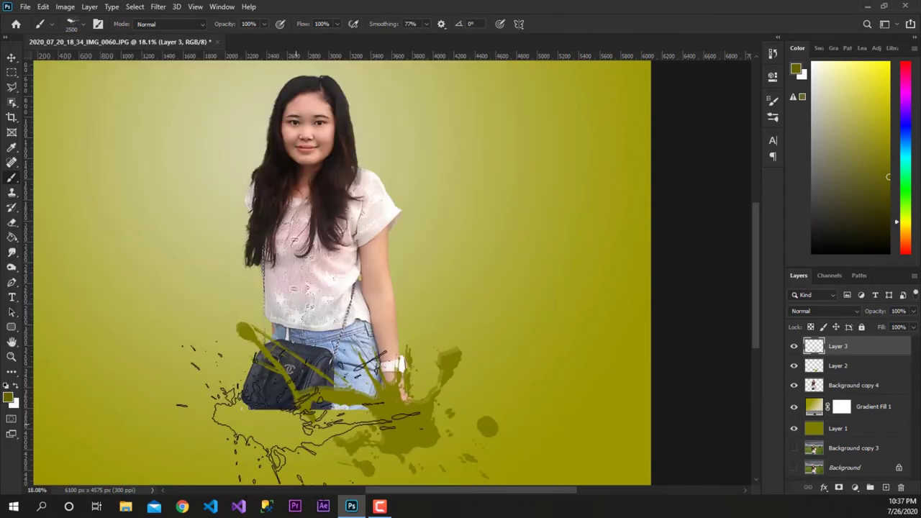
Stamp two splashes below the figure on Layer 3, then add Layer 4 and stamp another.
{"action": "left_click", "coordinate": [309, 407]}
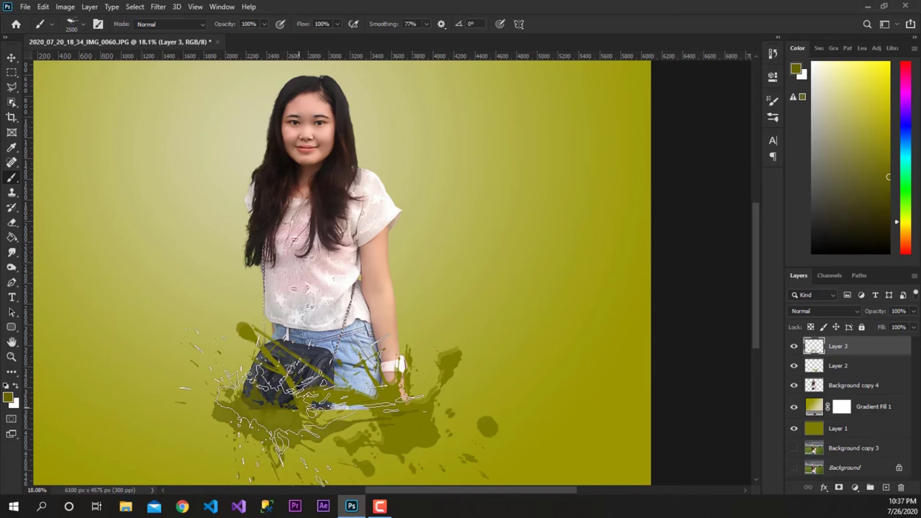
{"action": "left_click", "coordinate": [310, 403]}
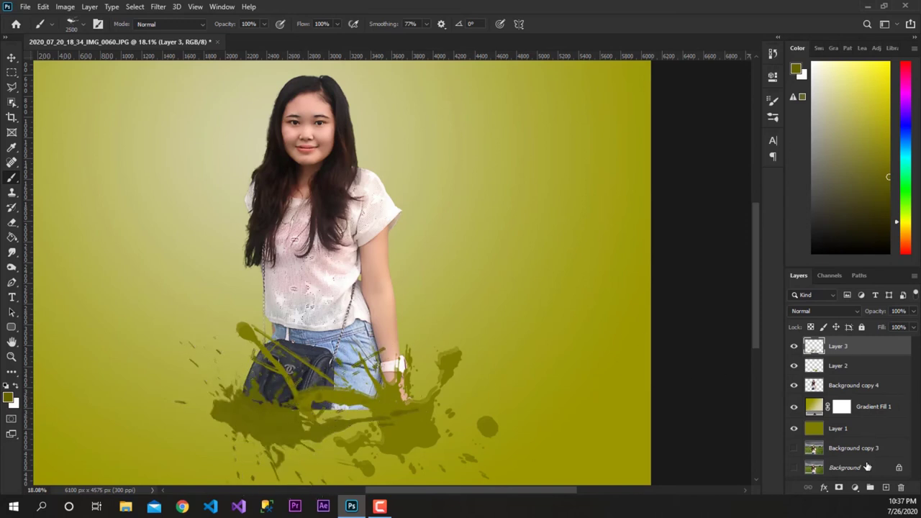
{"action": "left_click", "coordinate": [885, 487]}
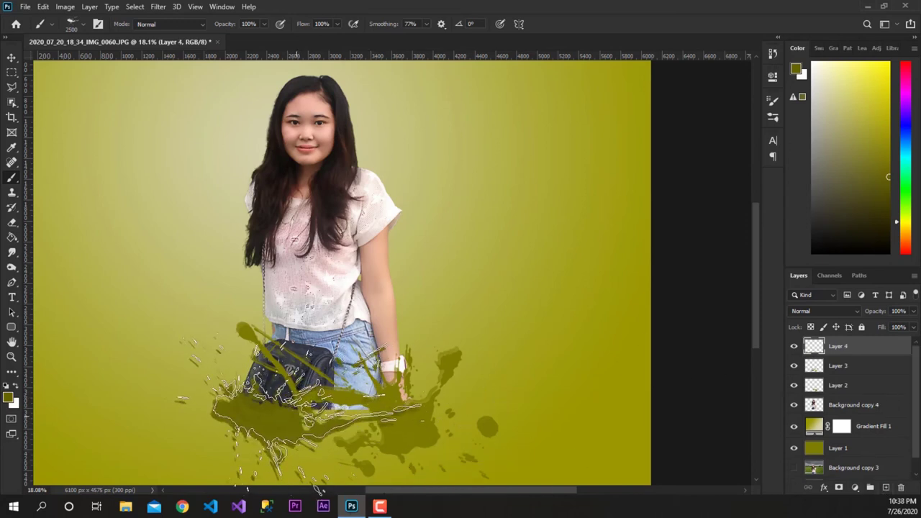
{"action": "left_click", "coordinate": [302, 406]}
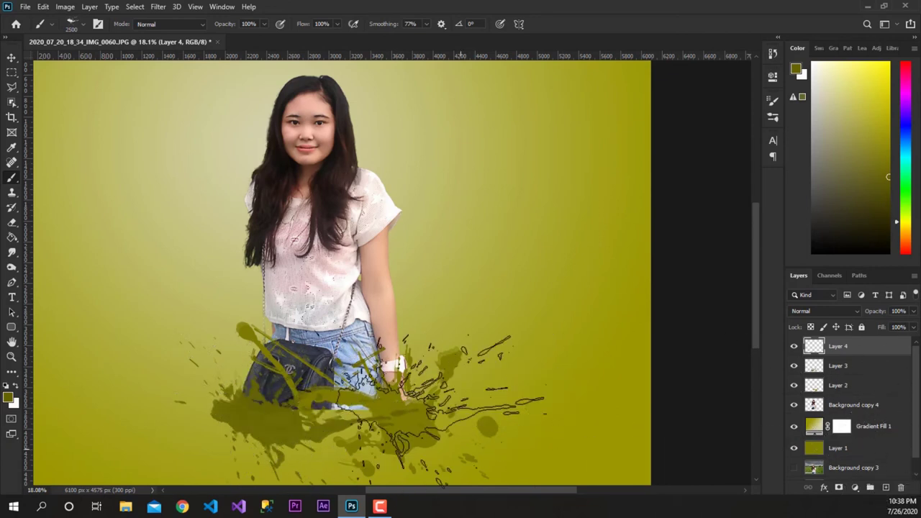
{"action": "left_click", "coordinate": [11, 58]}
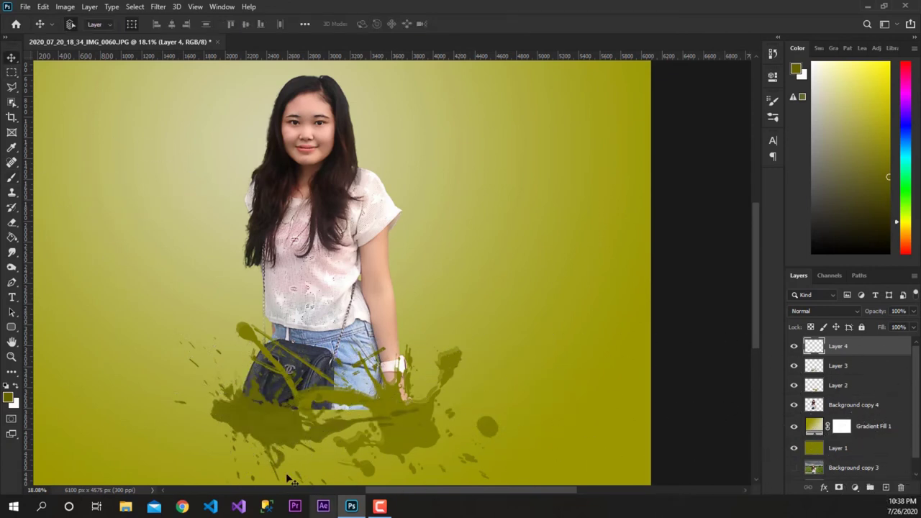
Reposition the Layer 3 and Layer 2 splashes around the waist, then add Layer 5 above Gradient Fill 1.
{"action": "left_click_drag", "start_coordinate": [266, 398], "coordinate": [271, 415]}
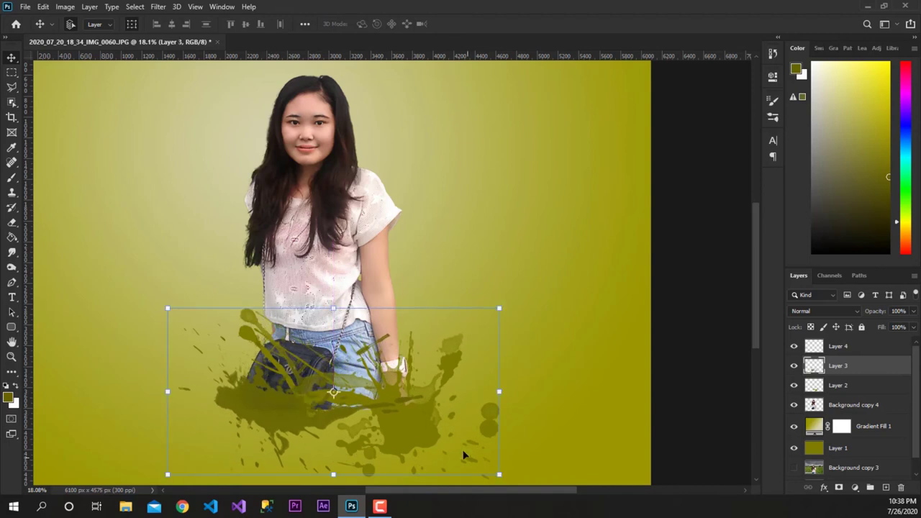
{"action": "left_click", "coordinate": [819, 392]}
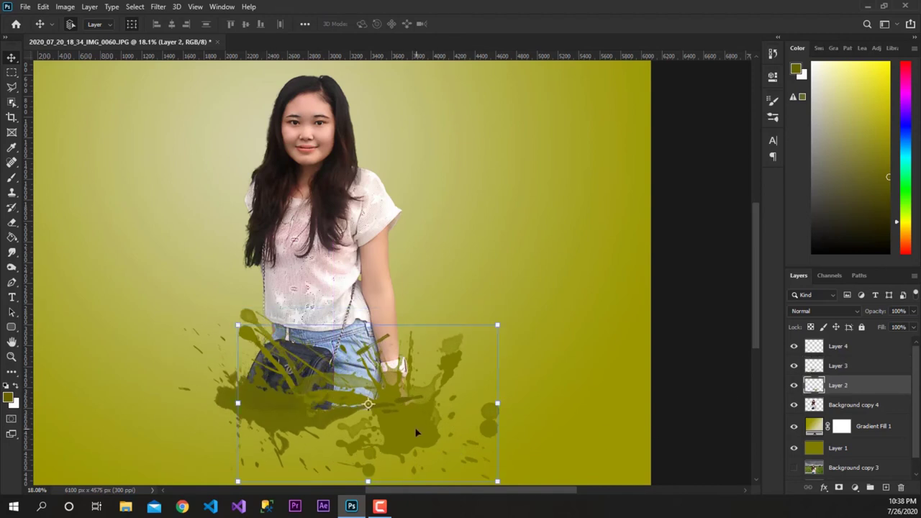
{"action": "left_click_drag", "start_coordinate": [416, 432], "coordinate": [437, 444]}
{"action": "left_click_drag", "start_coordinate": [489, 424], "coordinate": [489, 413]}
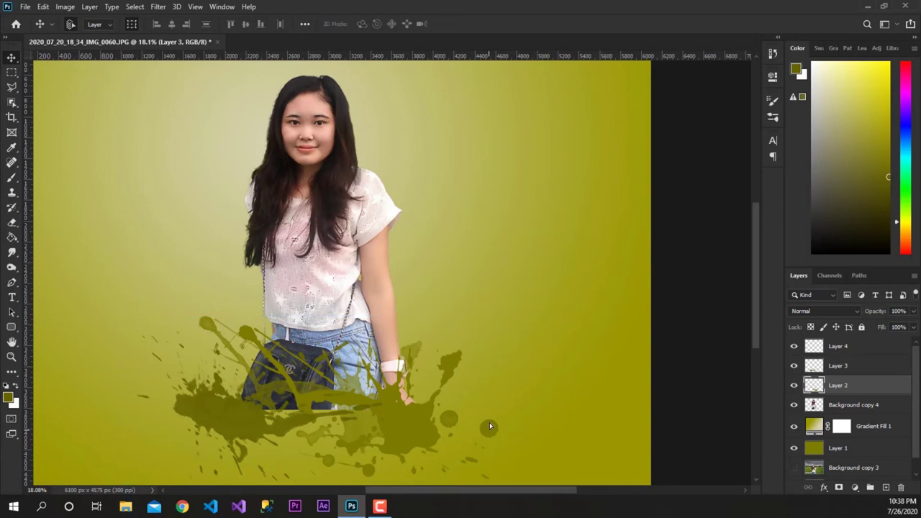
{"action": "left_click_drag", "start_coordinate": [203, 415], "coordinate": [238, 414]}
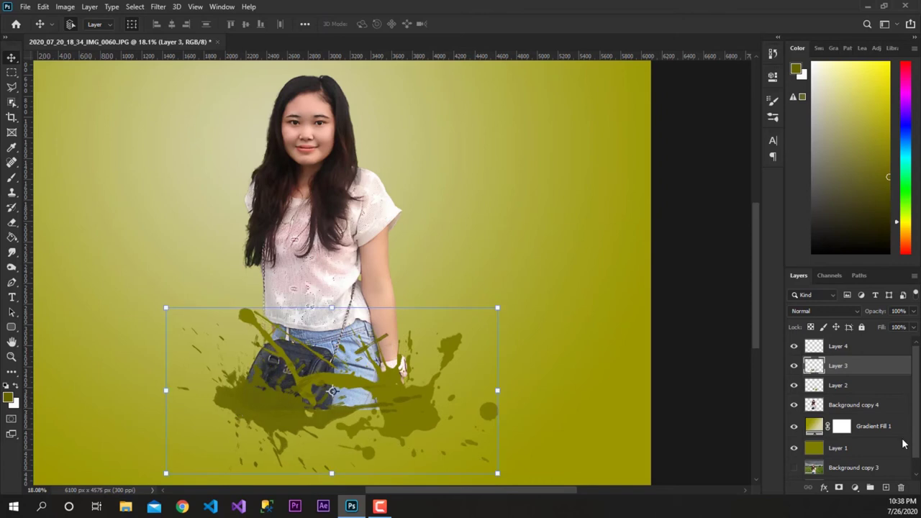
{"action": "left_click", "coordinate": [855, 428]}
{"action": "left_click", "coordinate": [886, 487]}
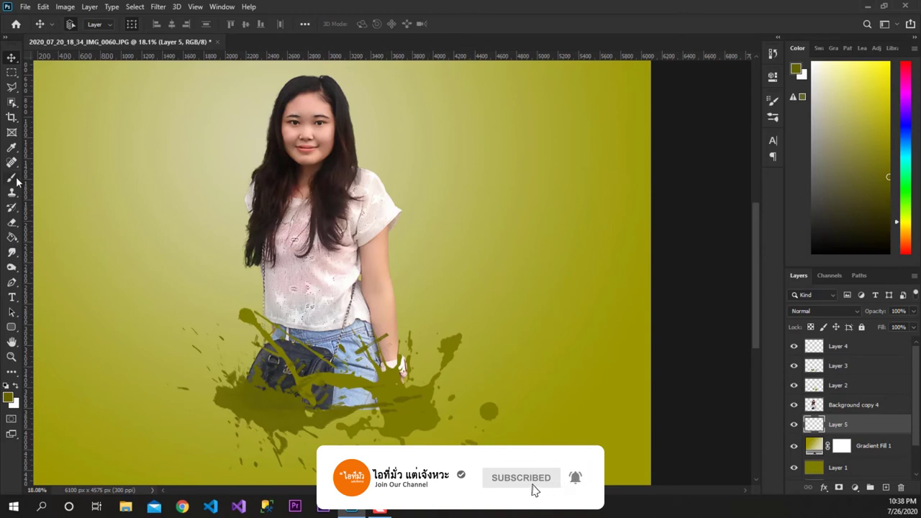
Pick a splash brush, enlarge it to about 4500 px, and stamp a large splash behind the shoulders.
{"action": "key", "text": "b"}
{"action": "left_click", "coordinate": [80, 25]}
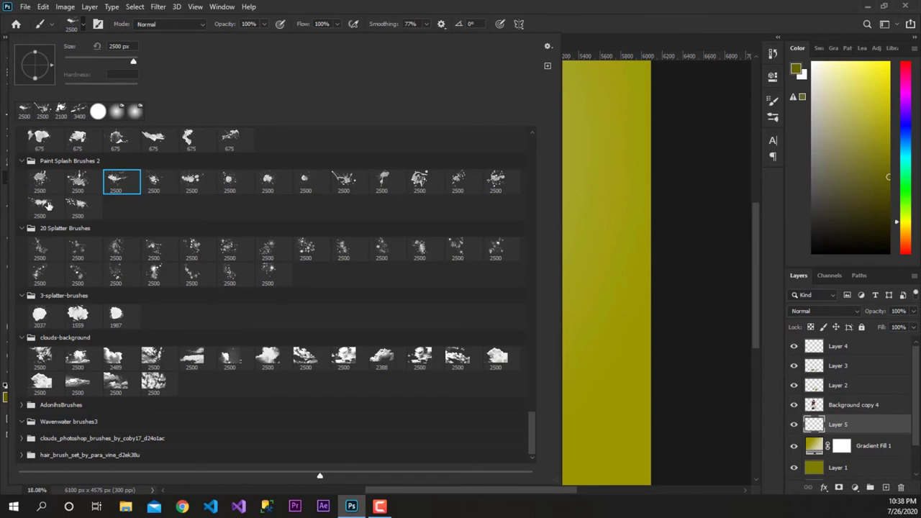
{"action": "double_click", "coordinate": [41, 204]}
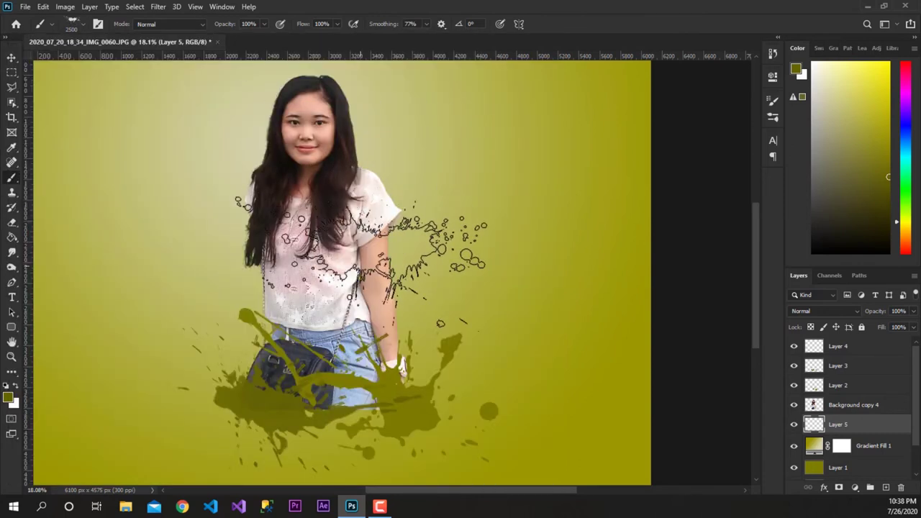
{"action": "key", "text": "bracketright"}
{"action": "key", "text": "bracketright"}
{"action": "key", "text": "bracketright"}
{"action": "key", "text": "bracketright"}
{"action": "key", "text": "bracketright"}
{"action": "key", "text": "bracketright"}
{"action": "key", "text": "bracketright"}
{"action": "key", "text": "bracketright"}
{"action": "key", "text": "bracketright"}
{"action": "key", "text": "bracketright"}
{"action": "key", "text": "bracketright"}
{"action": "key", "text": "bracketright"}
{"action": "key", "text": "bracketright"}
{"action": "key", "text": "bracketright"}
{"action": "key", "text": "bracketright"}
{"action": "key", "text": "bracketright"}
{"action": "key", "text": "bracketright"}
{"action": "key", "text": "bracketright"}
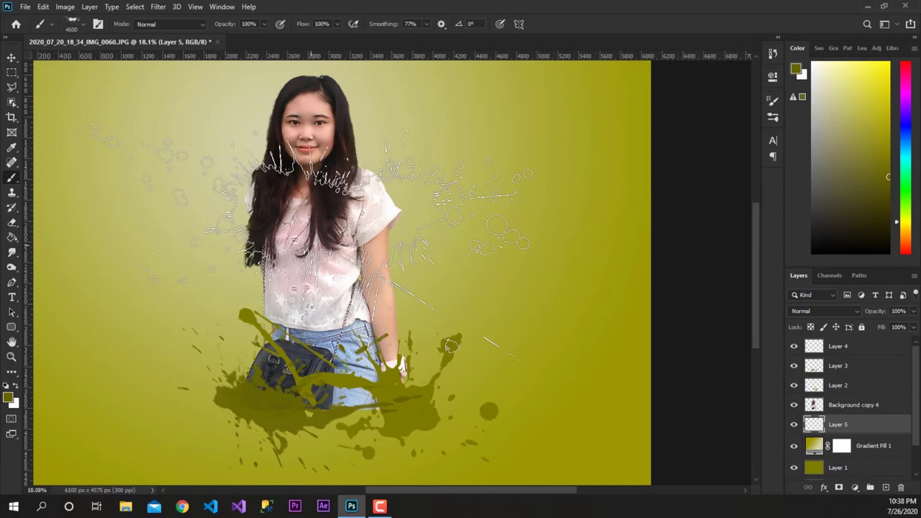
{"action": "key", "text": "bracketright"}
{"action": "key", "text": "bracketright"}
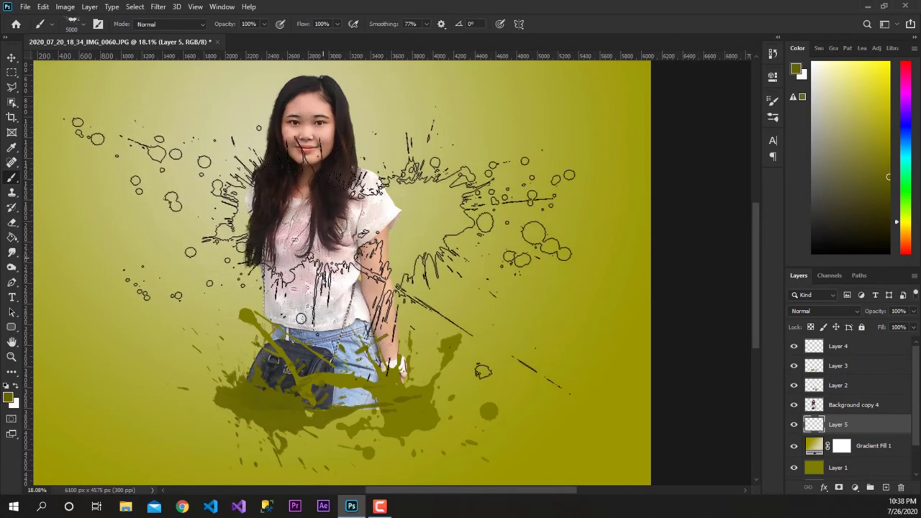
{"action": "left_click", "coordinate": [314, 237]}
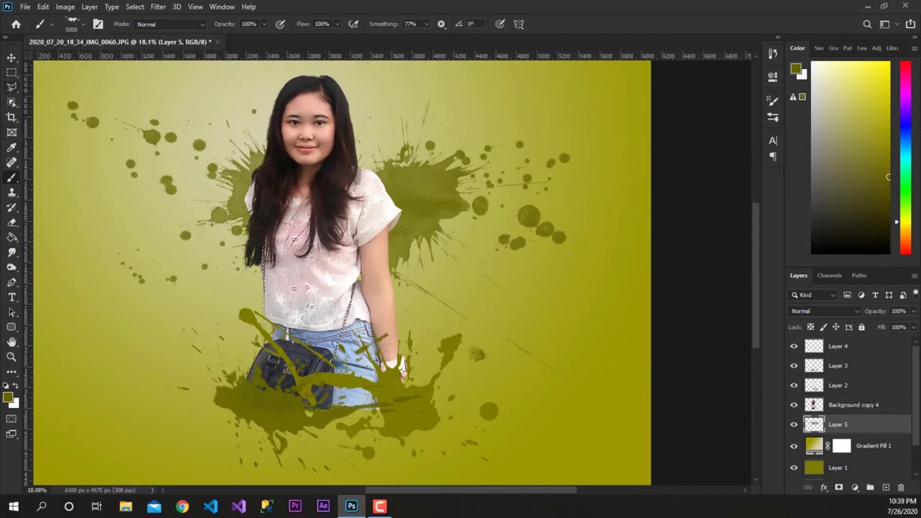
{"action": "left_click", "coordinate": [12, 57]}
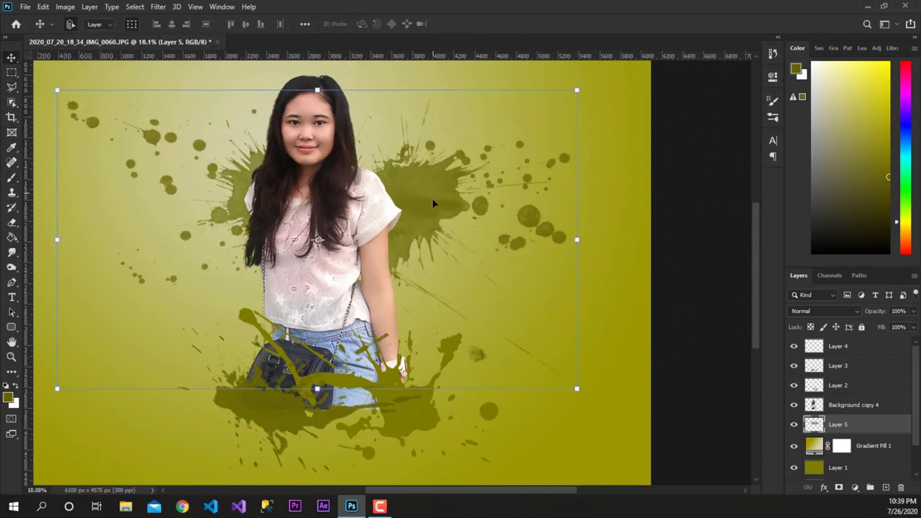
Add a Hue/Saturation adjustment at Hue +30 and copy the +30 hue value.
{"action": "left_click", "coordinate": [854, 487]}
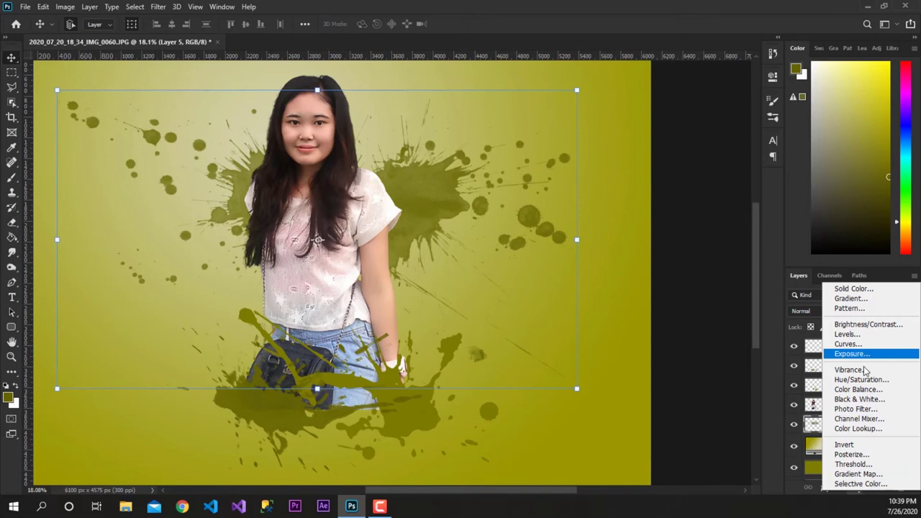
{"action": "left_click", "coordinate": [861, 380]}
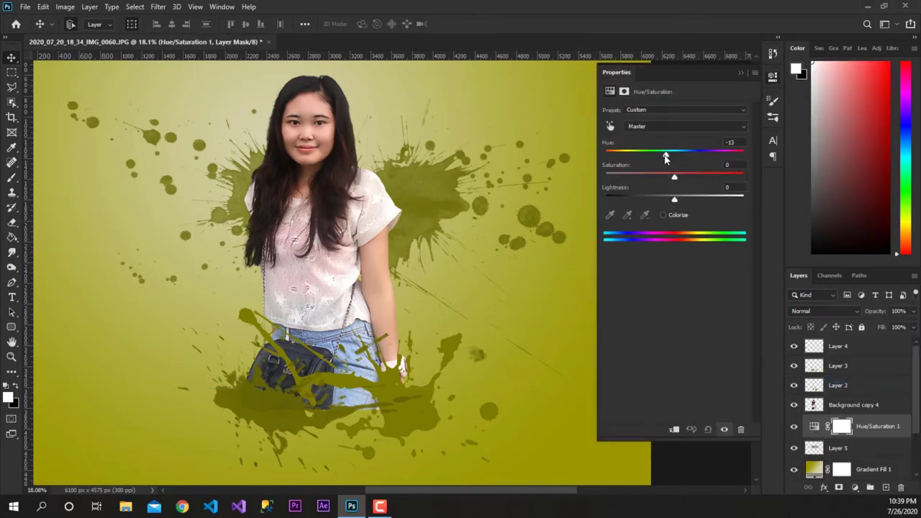
{"action": "left_click_drag", "start_coordinate": [674, 154], "coordinate": [659, 156]}
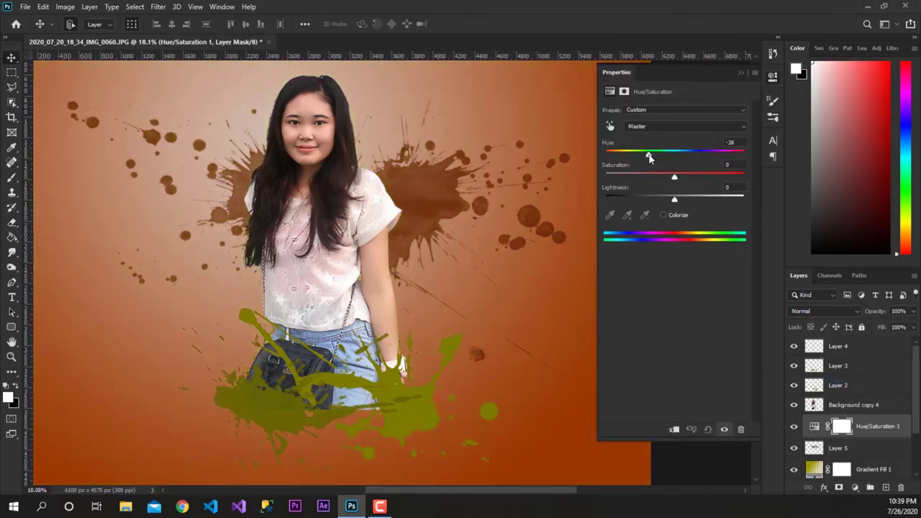
{"action": "left_click_drag", "start_coordinate": [659, 158], "coordinate": [700, 159]}
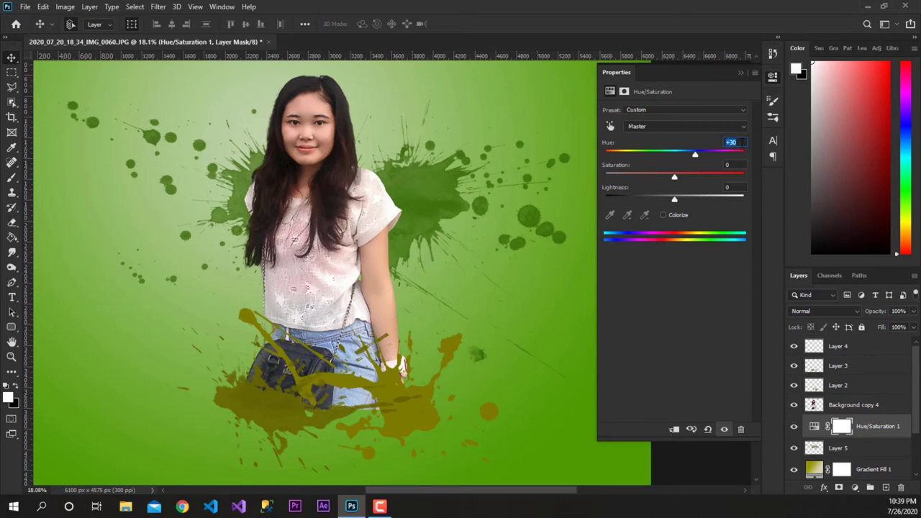
{"action": "right_click", "coordinate": [742, 142]}
{"action": "left_click", "coordinate": [765, 177]}
{"action": "left_click", "coordinate": [860, 351]}
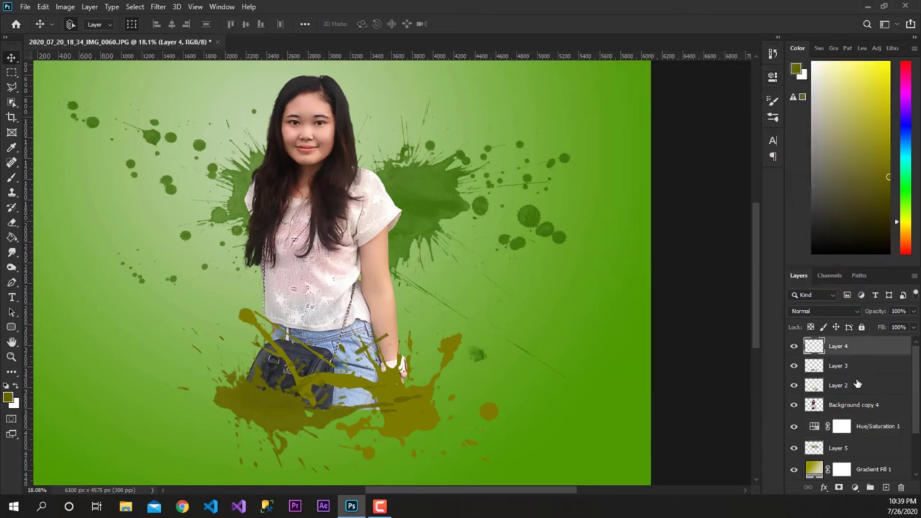
Add a second Hue/Saturation adjustment above Layer 4 with the pasted +30 hue.
{"action": "left_click", "coordinate": [855, 488]}
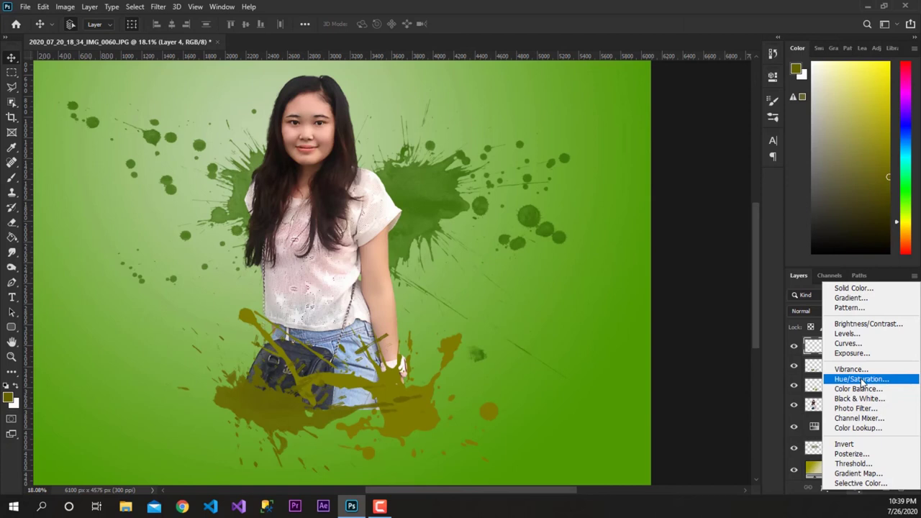
{"action": "left_click", "coordinate": [835, 379]}
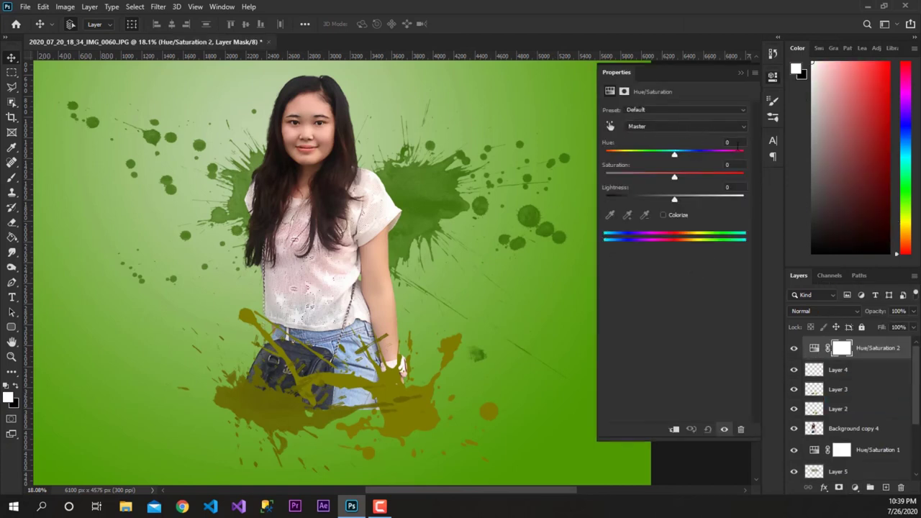
{"action": "right_click", "coordinate": [741, 141]}
{"action": "left_click", "coordinate": [776, 191]}
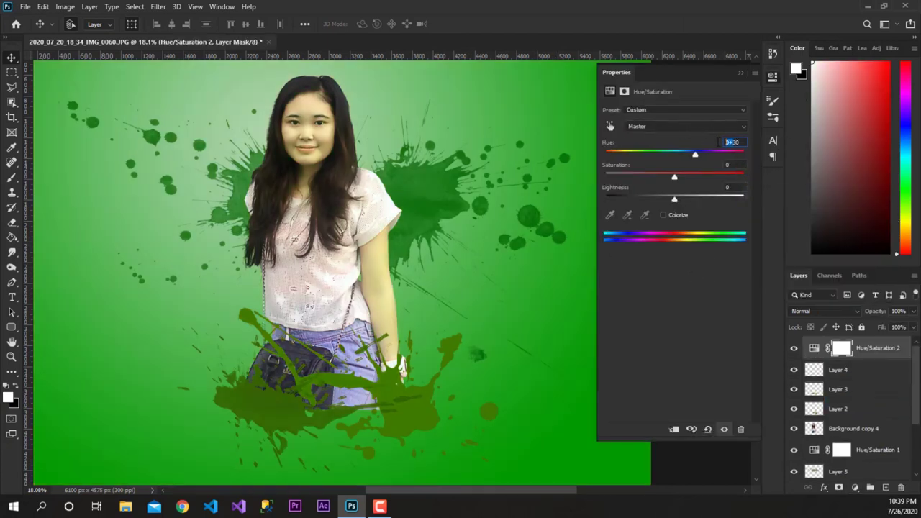
{"action": "left_click", "coordinate": [730, 143]}
{"action": "left_click", "coordinate": [867, 352]}
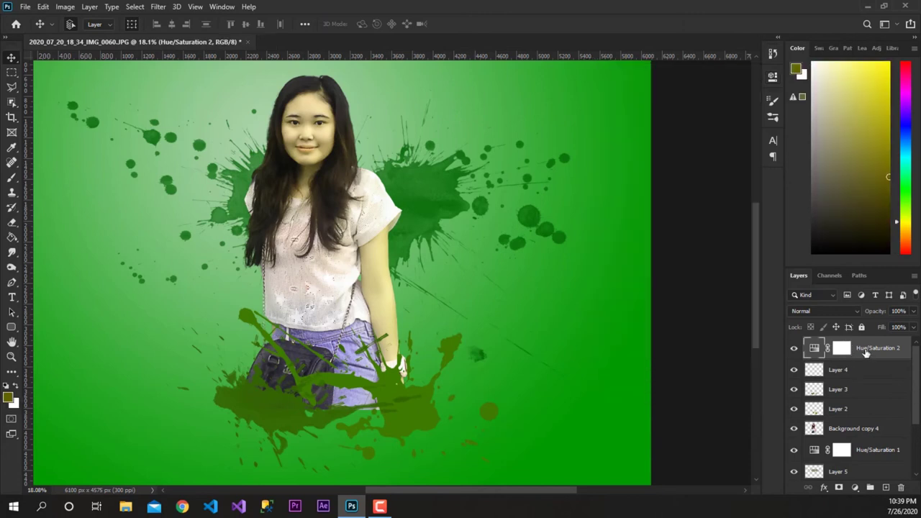
Duplicate Hue/Saturation 2, then delete the duplicate copy.
{"action": "left_click_drag", "start_coordinate": [869, 352], "coordinate": [885, 487]}
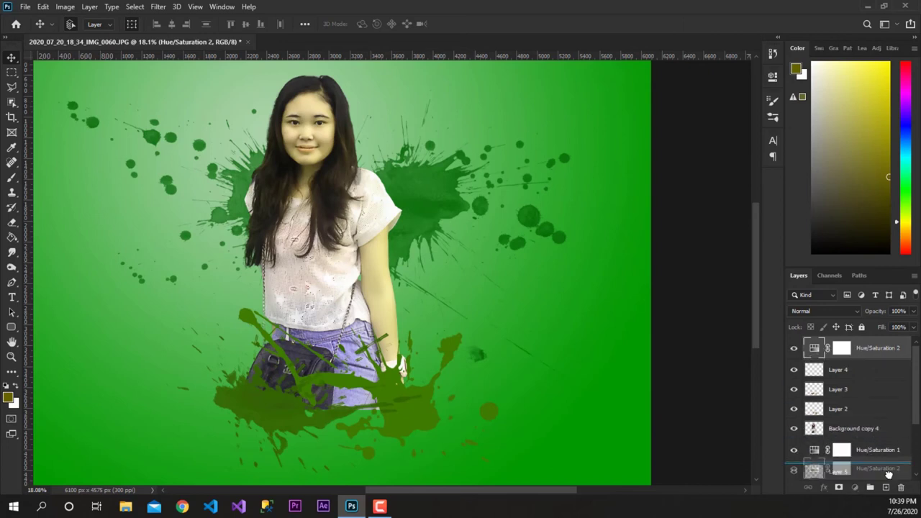
{"action": "left_click_drag", "start_coordinate": [856, 377], "coordinate": [874, 400]}
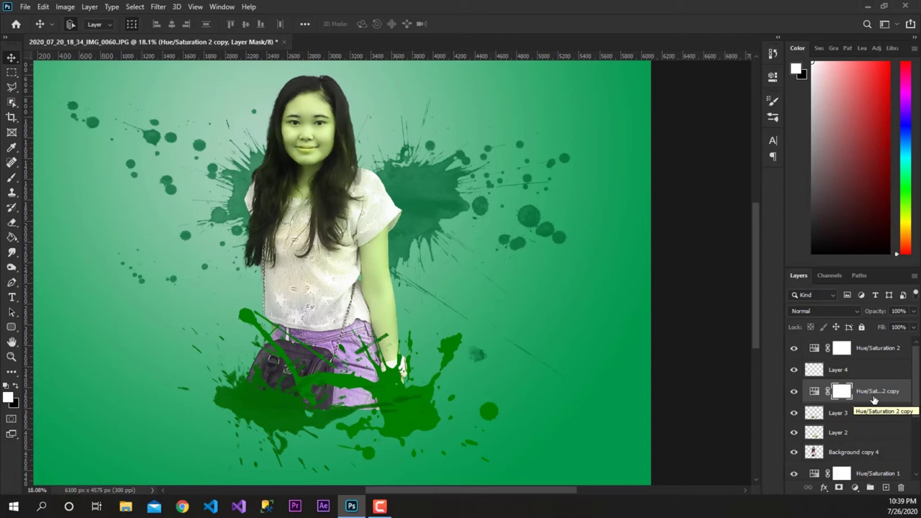
{"action": "key", "text": "Delete"}
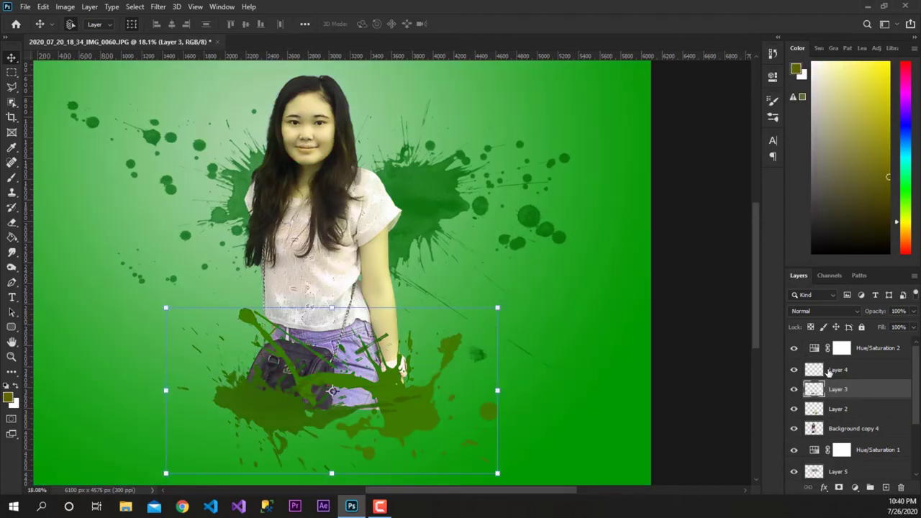
Merge Layers 4, 3, 2 and Hue/Saturation 2 into one splatter layer.
{"action": "left_click", "coordinate": [854, 371]}
{"action": "key", "text": "alt+bracketleft"}
{"action": "key", "text": "alt+bracketleft"}
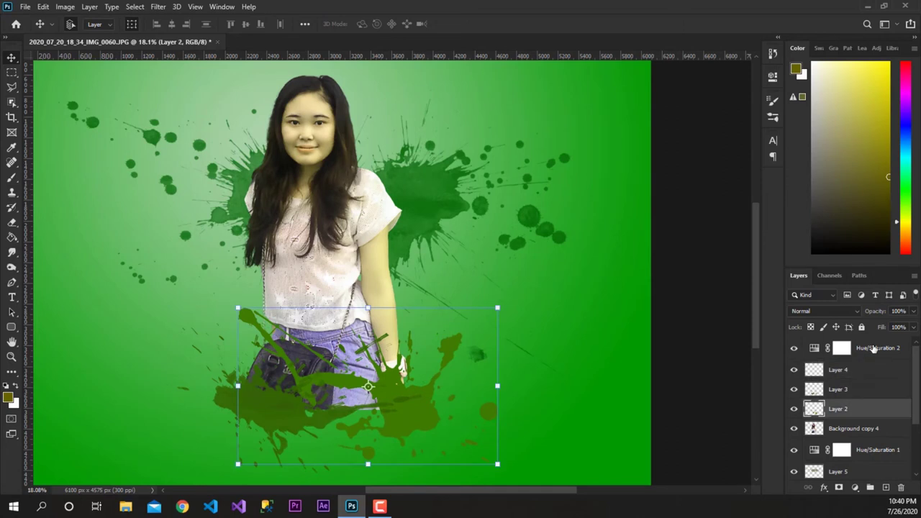
{"action": "left_click", "coordinate": [862, 363], "text": "shift"}
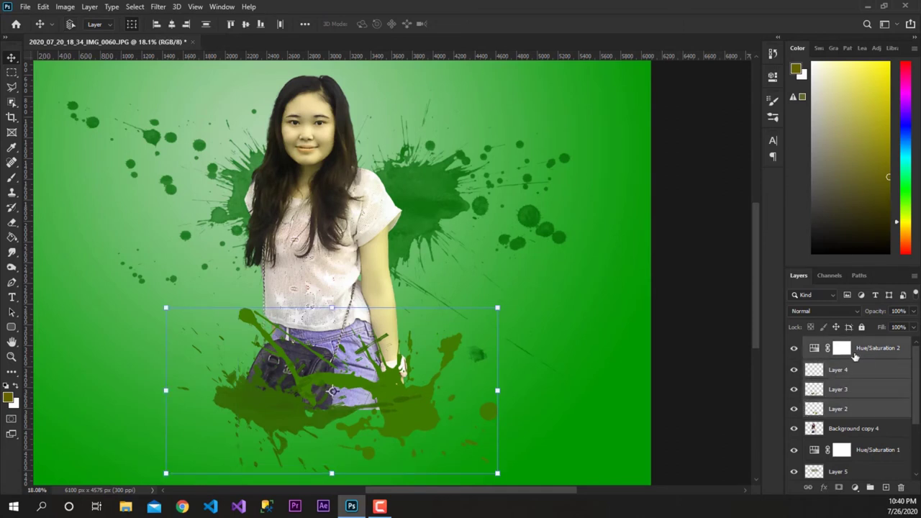
{"action": "left_click", "coordinate": [854, 356], "text": "shift"}
{"action": "key", "text": "ctrl+e"}
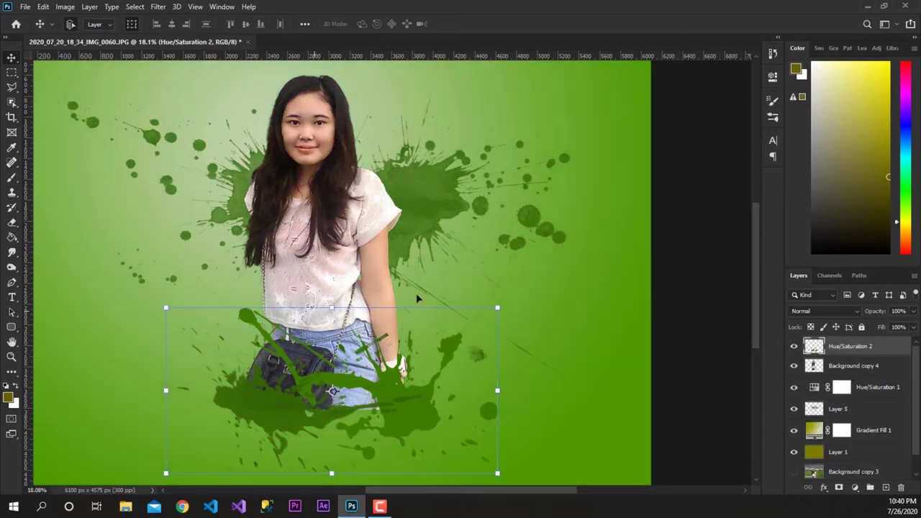
{"action": "scroll", "coordinate": [302, 347], "scroll_direction": "down", "scroll_amount": 1}
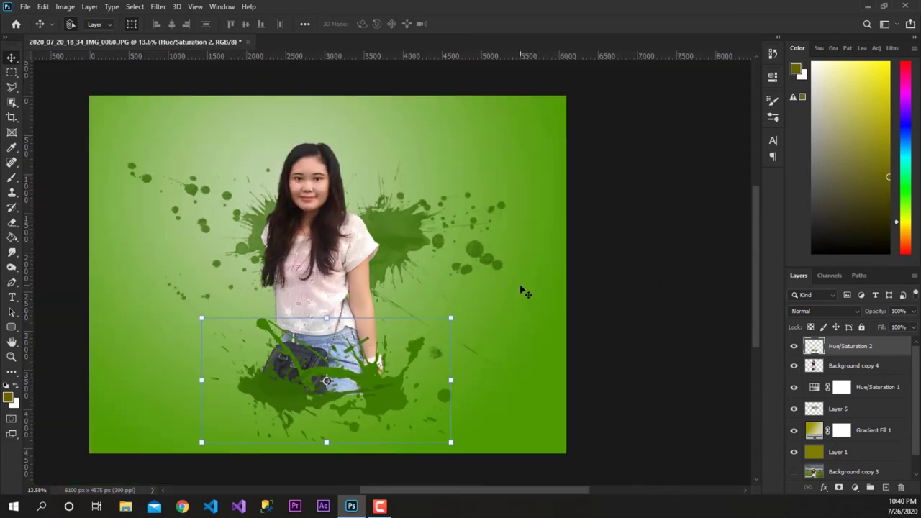
Duplicate the woman's Background copy 4 layer as Background copy 5.
{"action": "left_click", "coordinate": [521, 289]}
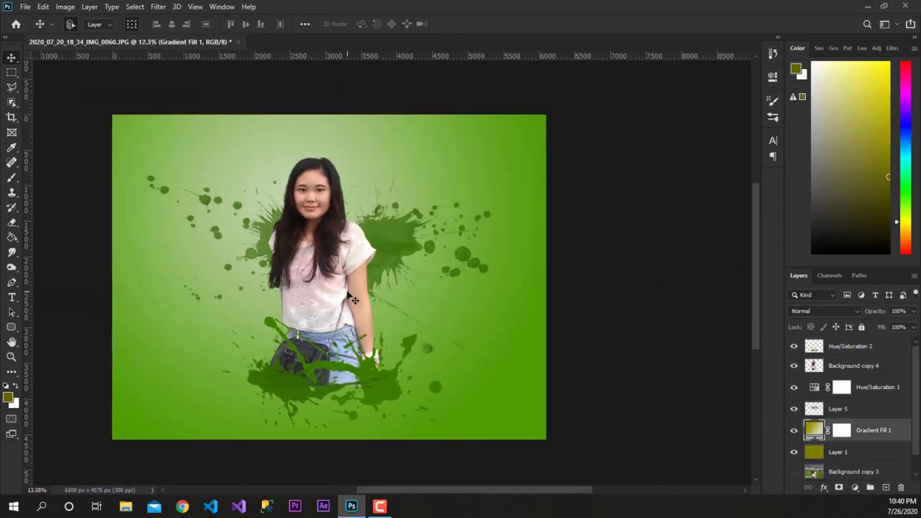
{"action": "scroll", "coordinate": [354, 299], "scroll_direction": "up", "scroll_amount": 2}
{"action": "scroll", "coordinate": [278, 134], "scroll_direction": "up", "scroll_amount": 1}
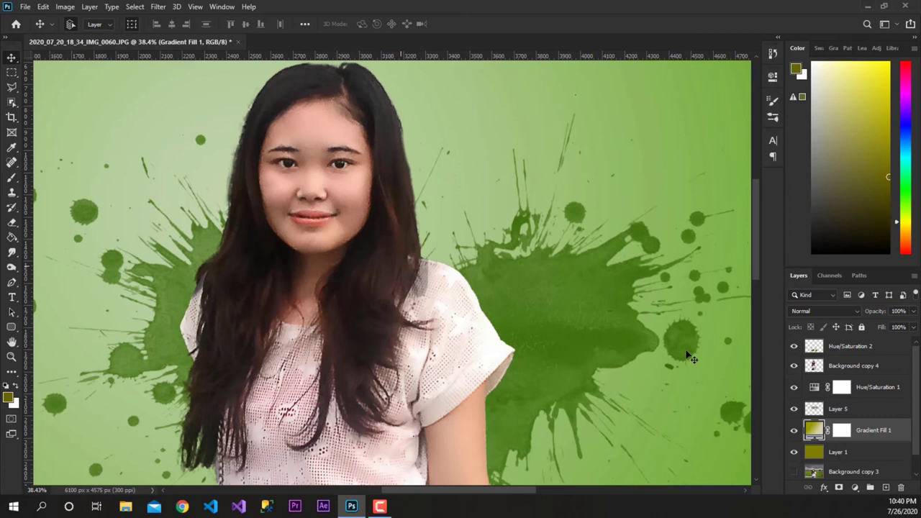
{"action": "left_click", "coordinate": [852, 368]}
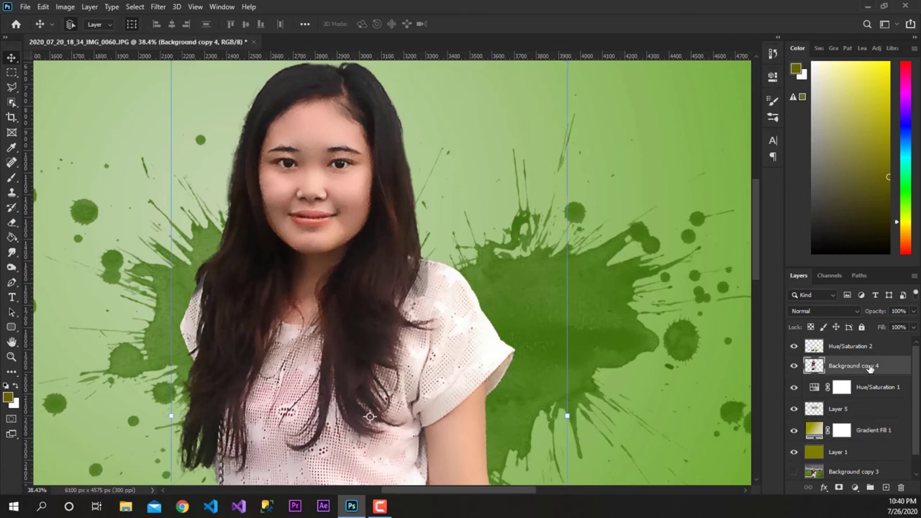
{"action": "left_click_drag", "start_coordinate": [870, 368], "coordinate": [885, 487]}
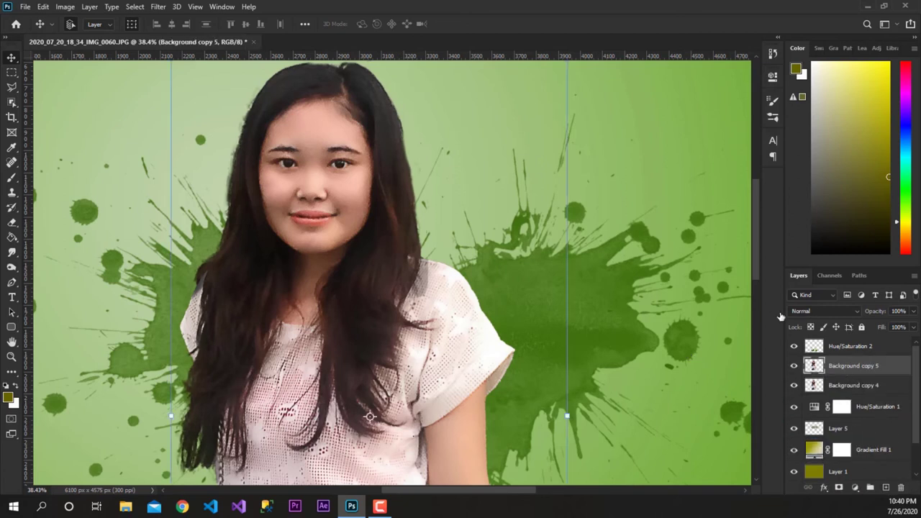
Apply a trial 38.7 px High Pass to the copy, then back out of the blend settings.
{"action": "left_click", "coordinate": [159, 7]}
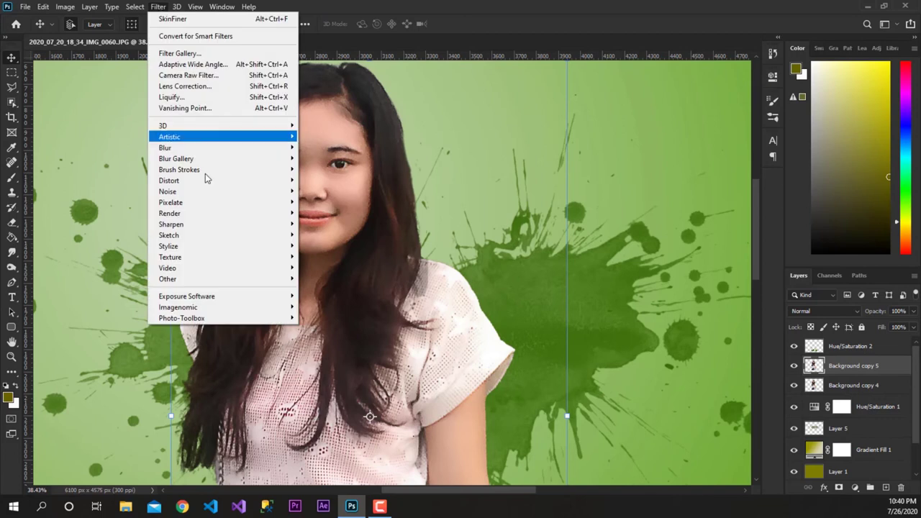
{"action": "left_click", "coordinate": [324, 290]}
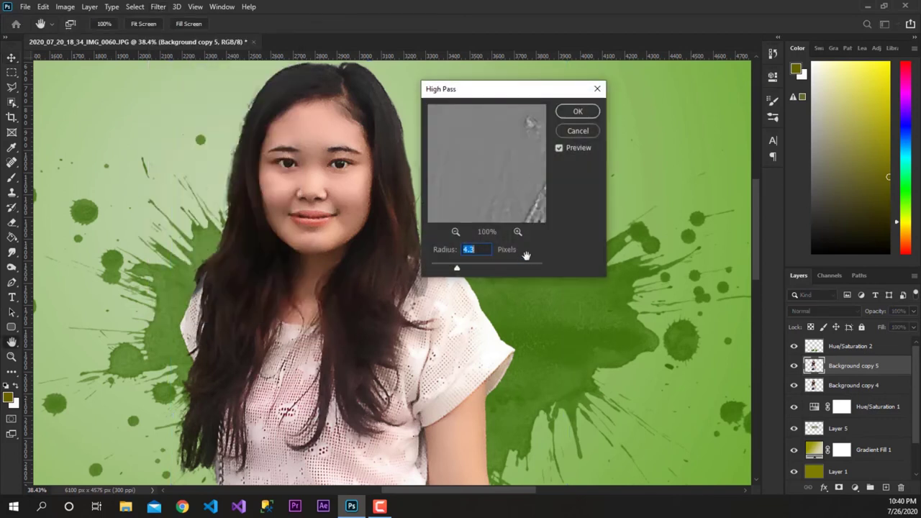
{"action": "left_click", "coordinate": [500, 268]}
{"action": "left_click_drag", "start_coordinate": [512, 266], "coordinate": [487, 266]}
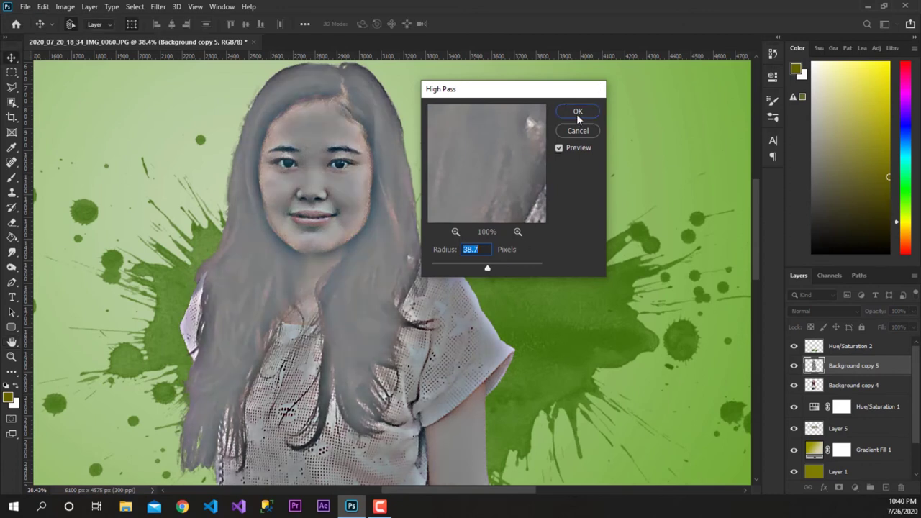
{"action": "left_click", "coordinate": [583, 116]}
{"action": "left_click", "coordinate": [816, 311]}
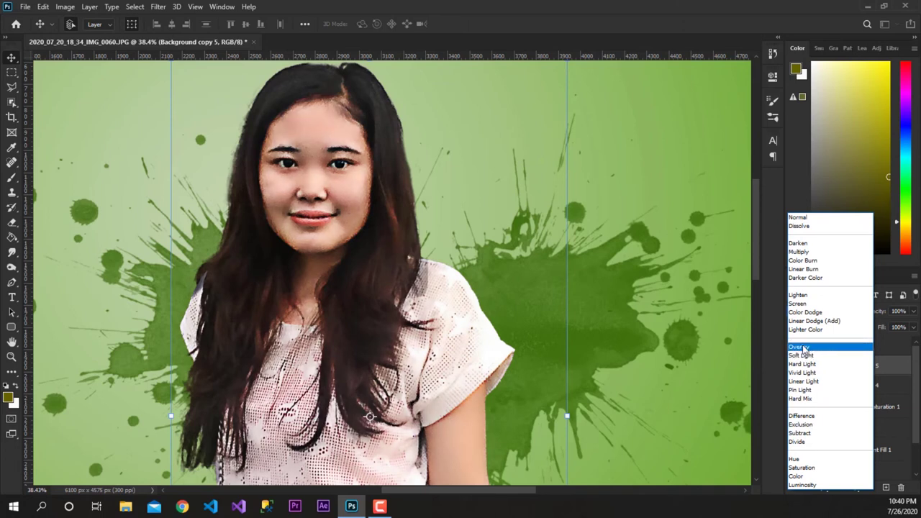
{"action": "key", "text": "Escape"}
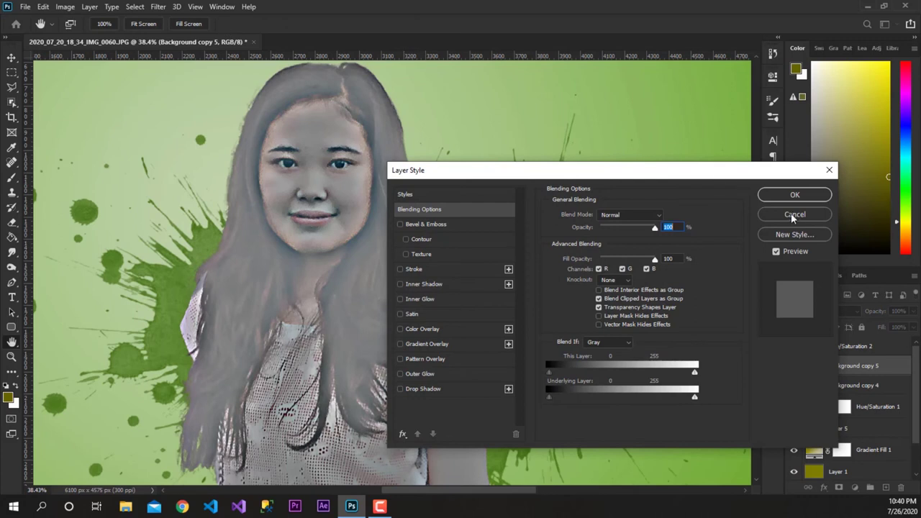
{"action": "left_click", "coordinate": [793, 215]}
Apply a 1.0 px High Pass to the copy and set its blend mode to Overlay.
{"action": "left_click", "coordinate": [158, 6]}
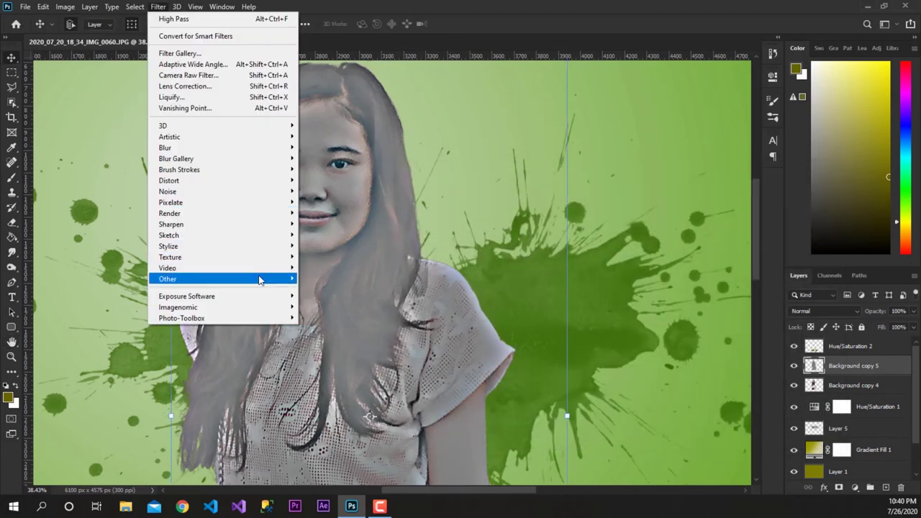
{"action": "mouse_move", "coordinate": [167, 278]}
{"action": "left_click", "coordinate": [327, 288]}
{"action": "left_click_drag", "start_coordinate": [441, 269], "coordinate": [437, 270]}
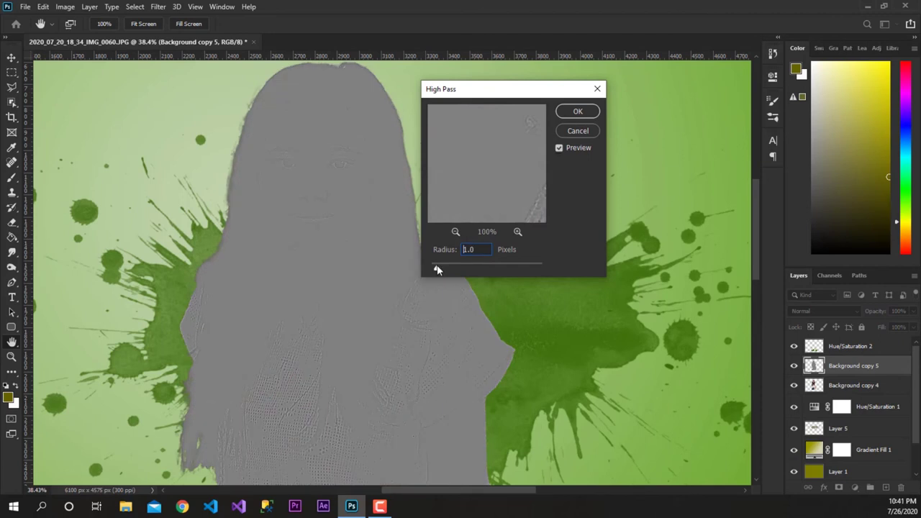
{"action": "left_click", "coordinate": [579, 113]}
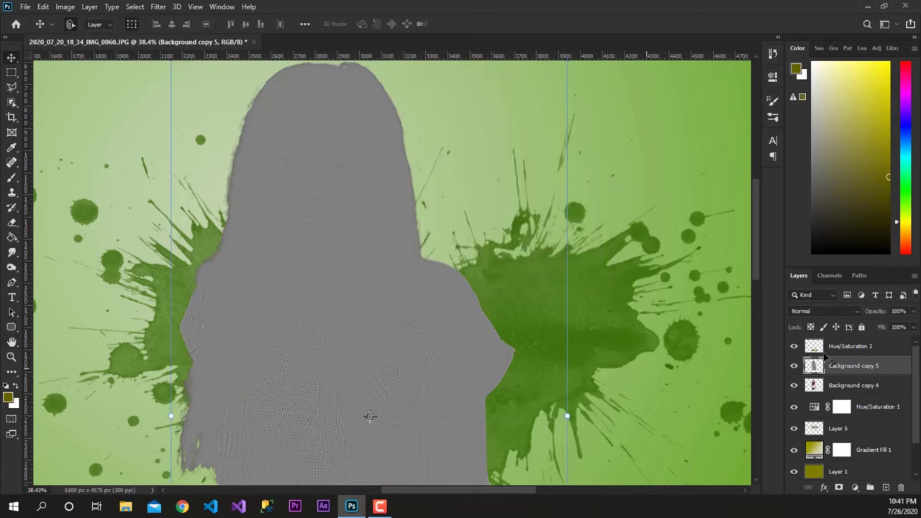
{"action": "left_click", "coordinate": [815, 311]}
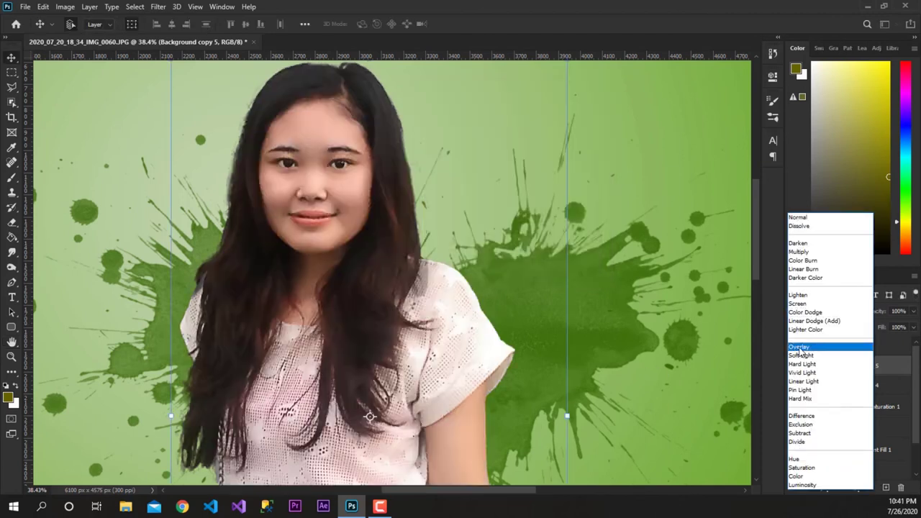
{"action": "left_click", "coordinate": [800, 349]}
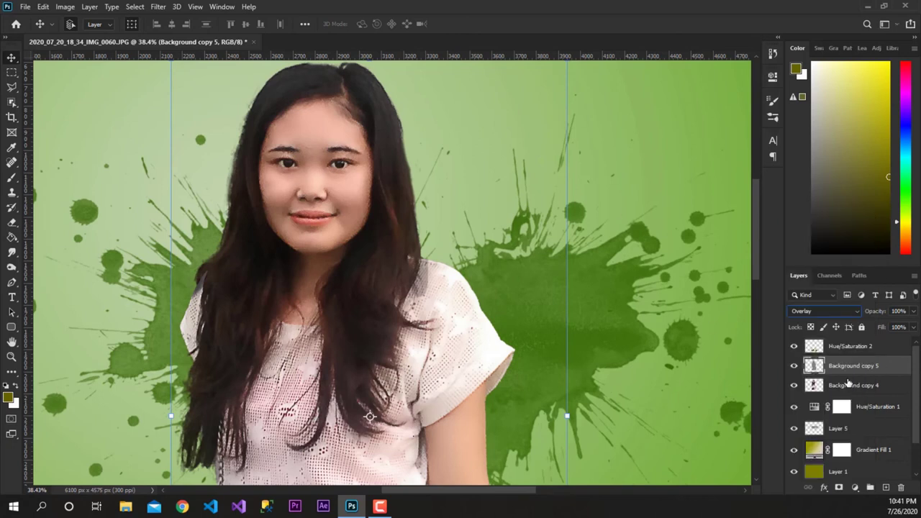
Merge the Overlay High Pass copy into the woman's layer.
{"action": "left_click", "coordinate": [853, 386], "text": "shift"}
{"action": "key", "text": "ctrl+e"}
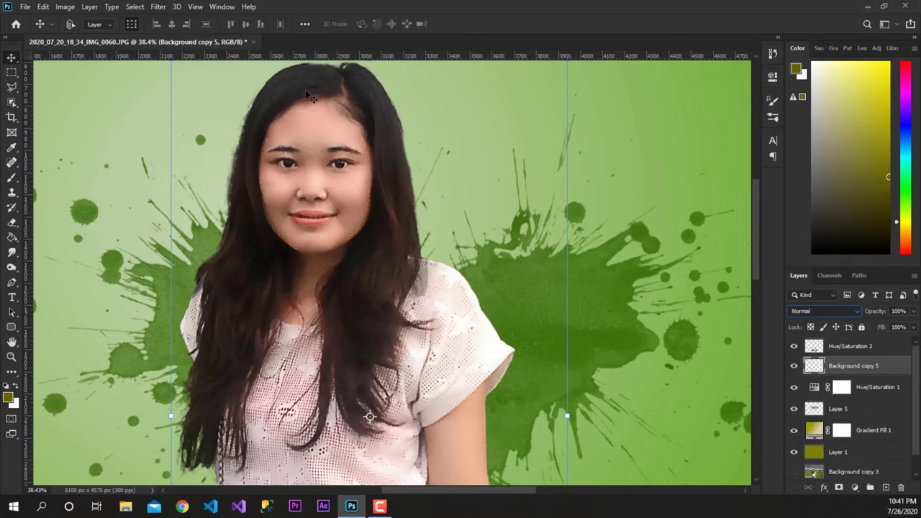
{"action": "left_click", "coordinate": [158, 7]}
{"action": "mouse_move", "coordinate": [178, 307]}
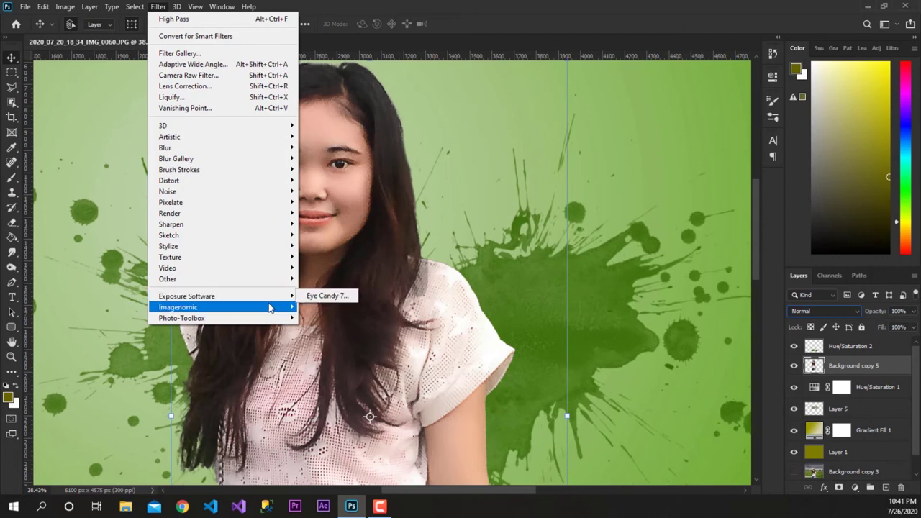
{"action": "left_click", "coordinate": [333, 308]}
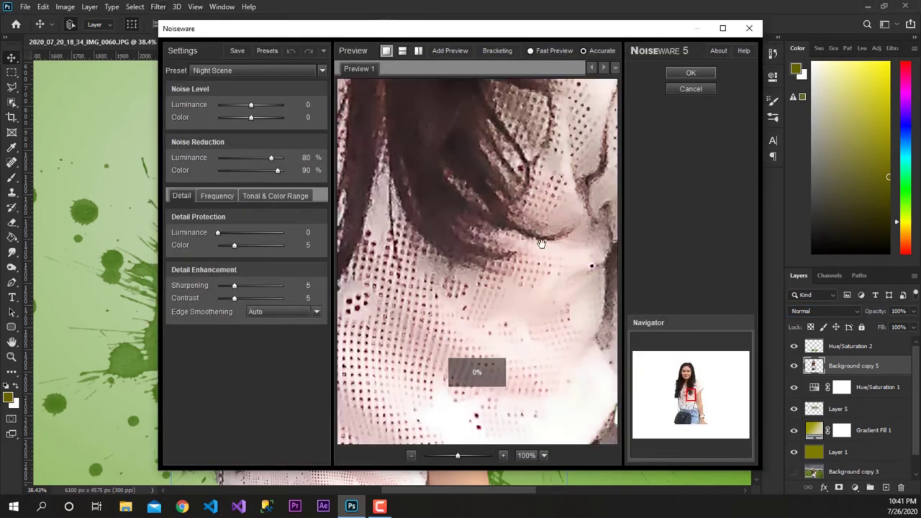
{"action": "mouse_move", "coordinate": [541, 243]}
{"action": "left_mouse_down"}
{"action": "mouse_move", "coordinate": [452, 195]}
{"action": "mouse_move", "coordinate": [448, 158]}
{"action": "mouse_move", "coordinate": [456, 282]}
{"action": "mouse_move", "coordinate": [464, 210]}
{"action": "left_mouse_up"}
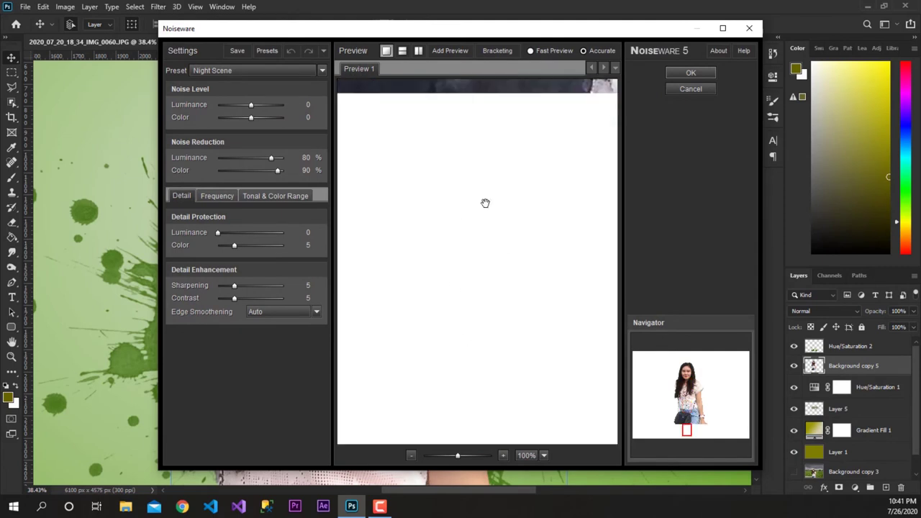
{"action": "mouse_move", "coordinate": [528, 177]}
{"action": "left_mouse_down"}
{"action": "mouse_move", "coordinate": [505, 323]}
{"action": "mouse_move", "coordinate": [457, 455]}
{"action": "left_mouse_up"}
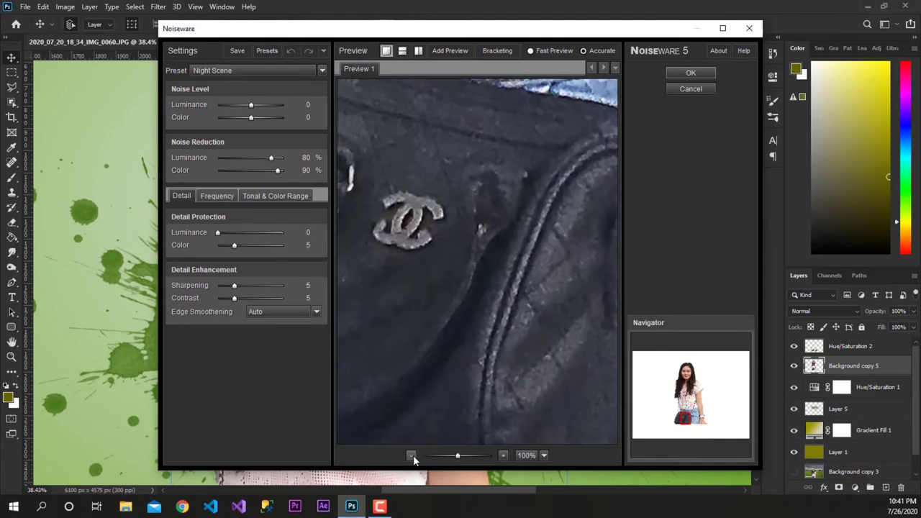
{"action": "left_click", "coordinate": [411, 455]}
{"action": "left_click", "coordinate": [411, 455]}
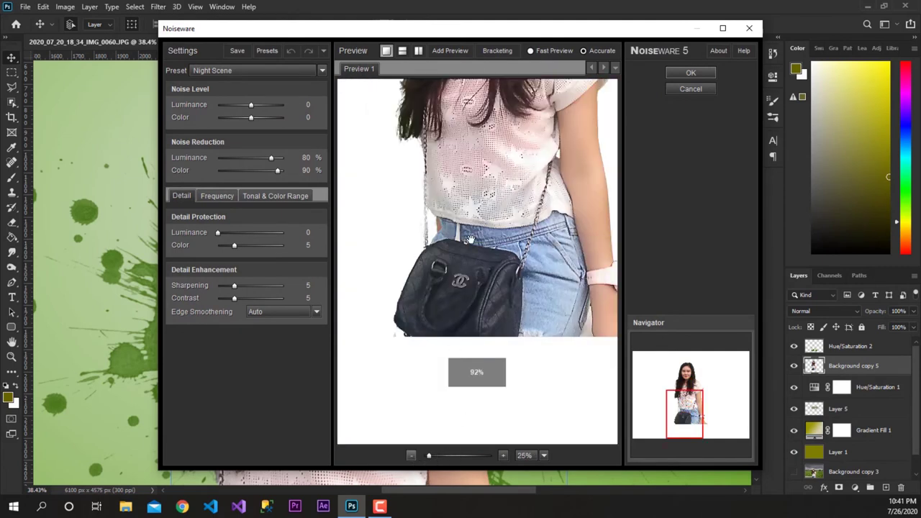
{"action": "mouse_move", "coordinate": [485, 165]}
{"action": "left_mouse_down"}
{"action": "mouse_move", "coordinate": [502, 188]}
{"action": "mouse_move", "coordinate": [488, 250]}
{"action": "left_mouse_up"}
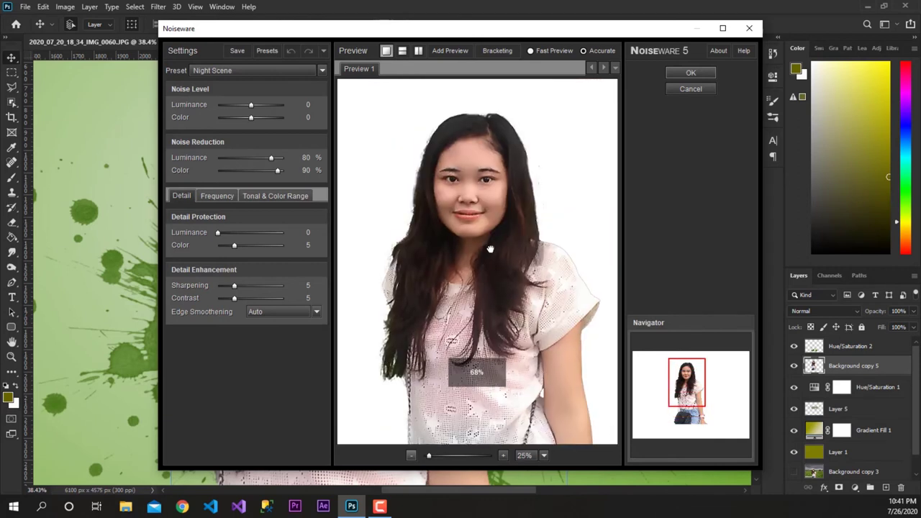
{"action": "left_click", "coordinate": [503, 455]}
{"action": "left_click_drag", "start_coordinate": [481, 180], "coordinate": [478, 279]}
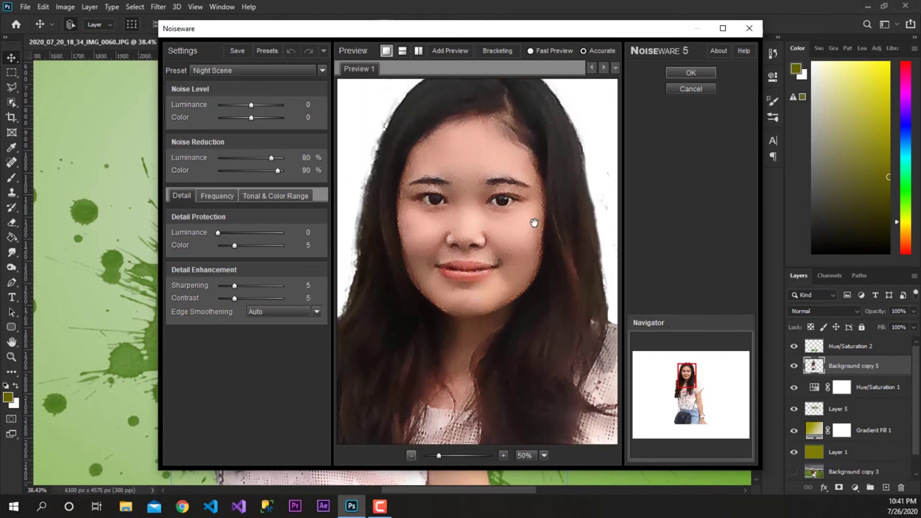
{"action": "left_click", "coordinate": [689, 88]}
{"action": "left_click", "coordinate": [440, 195]}
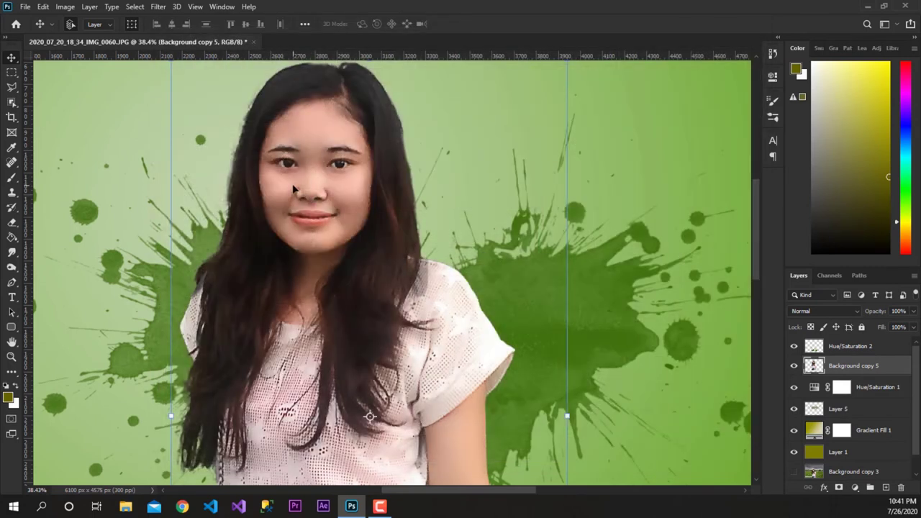
{"action": "scroll", "coordinate": [300, 227], "scroll_direction": "down", "scroll_amount": 2}
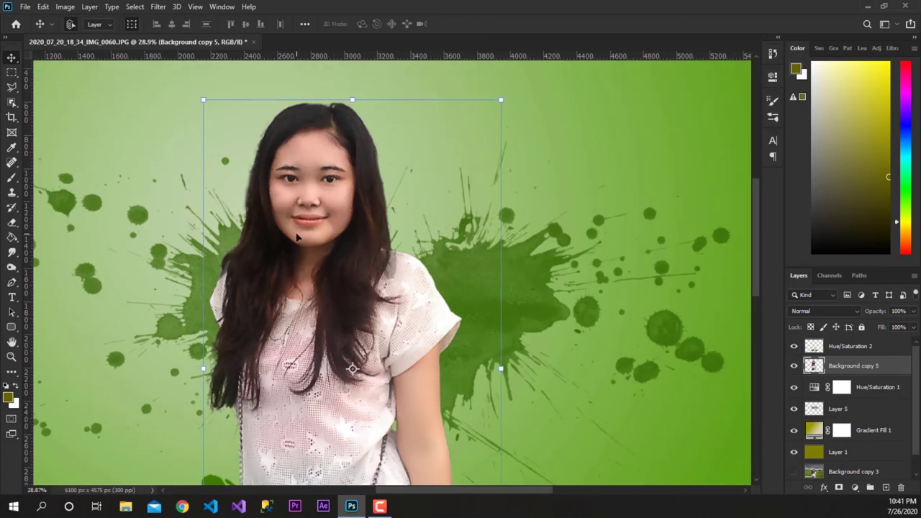
{"action": "scroll", "coordinate": [296, 237], "scroll_direction": "down", "scroll_amount": 2}
{"action": "scroll", "coordinate": [296, 238], "scroll_direction": "down", "scroll_amount": 3}
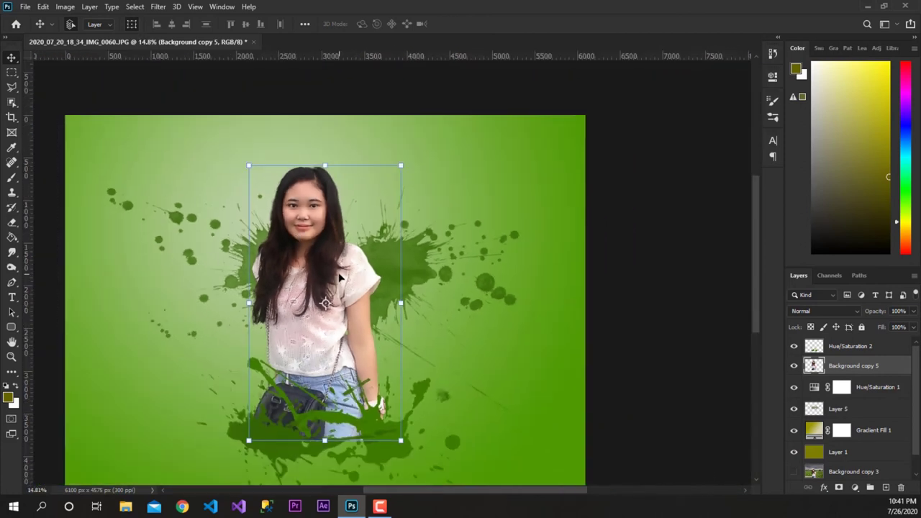
Add a Hue/Saturation adjustment layer and raise the saturation of the Reds and Yellows.
{"action": "left_click", "coordinate": [855, 488]}
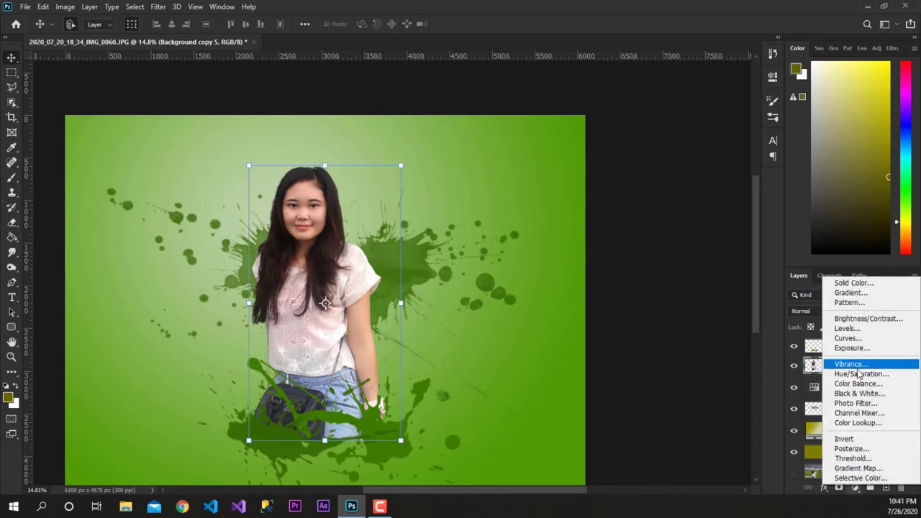
{"action": "left_click", "coordinate": [835, 371]}
{"action": "left_click", "coordinate": [636, 127]}
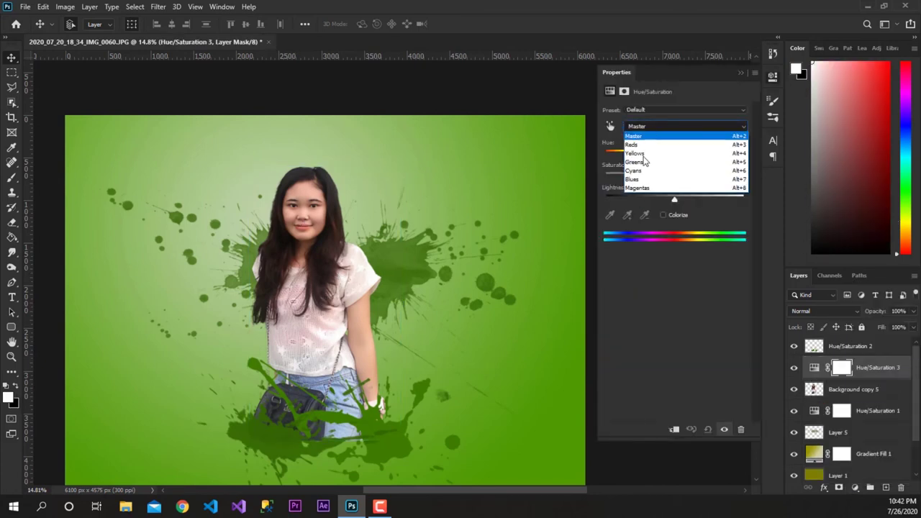
{"action": "left_click", "coordinate": [638, 139]}
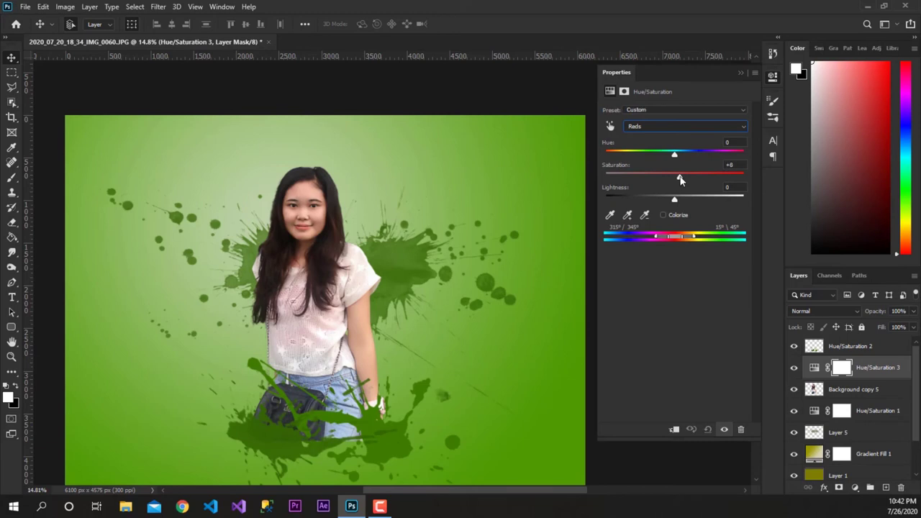
{"action": "left_click_drag", "start_coordinate": [680, 176], "coordinate": [682, 177]}
{"action": "left_click", "coordinate": [639, 127]}
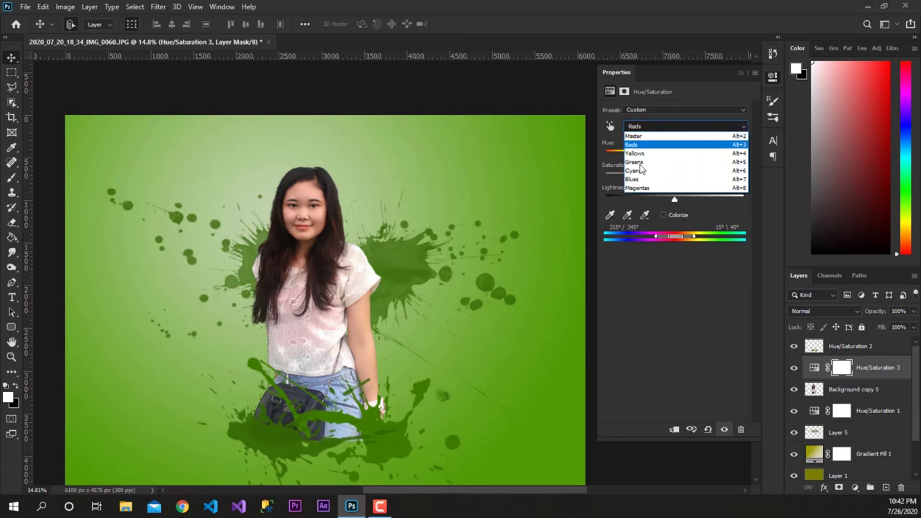
{"action": "left_click", "coordinate": [641, 154]}
{"action": "left_click_drag", "start_coordinate": [676, 180], "coordinate": [685, 184]}
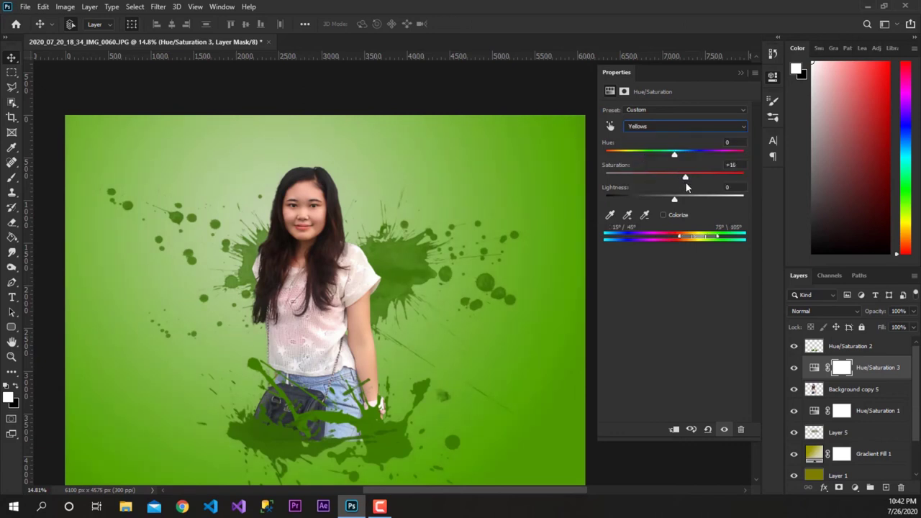
Boost Greens saturation to +38, raise Cyans, and set Blues to +32.
{"action": "left_click", "coordinate": [669, 126]}
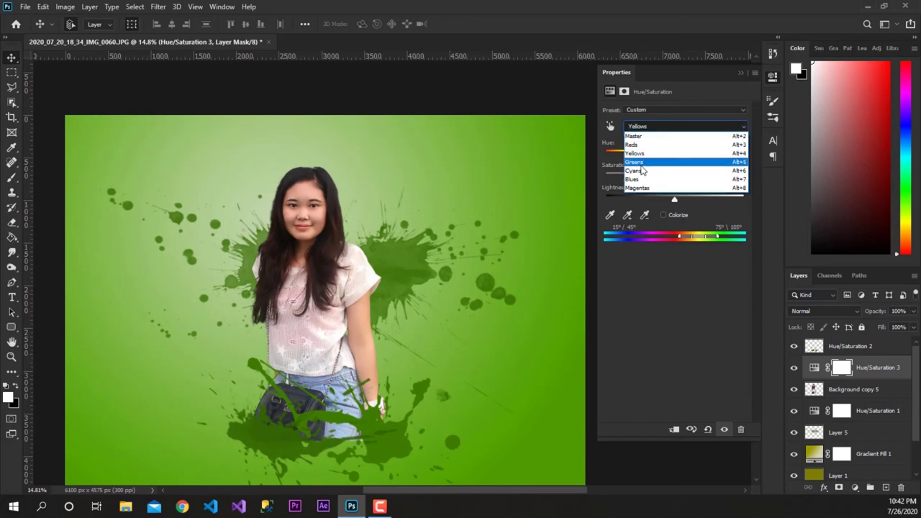
{"action": "left_click", "coordinate": [647, 164]}
{"action": "mouse_move", "coordinate": [676, 183]}
{"action": "left_mouse_down"}
{"action": "mouse_move", "coordinate": [753, 183]}
{"action": "mouse_move", "coordinate": [686, 180]}
{"action": "left_mouse_up"}
{"action": "left_click", "coordinate": [638, 128]}
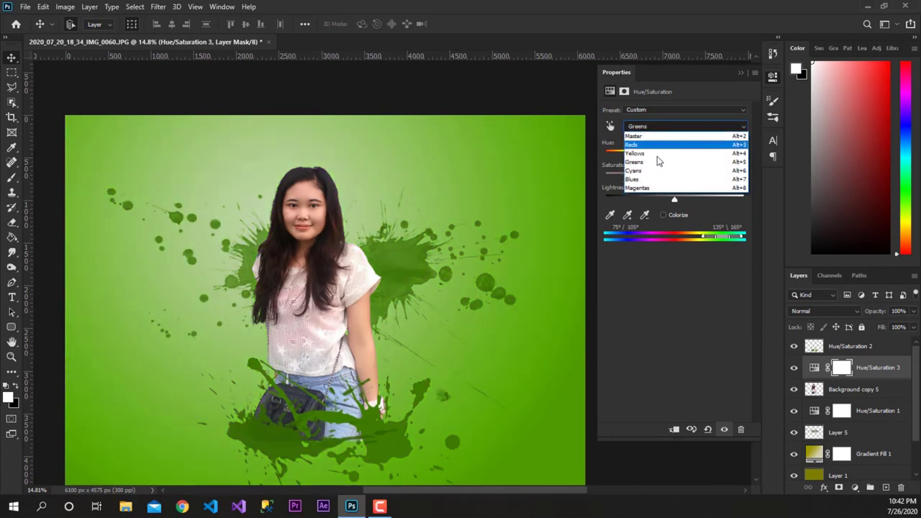
{"action": "left_click", "coordinate": [636, 172]}
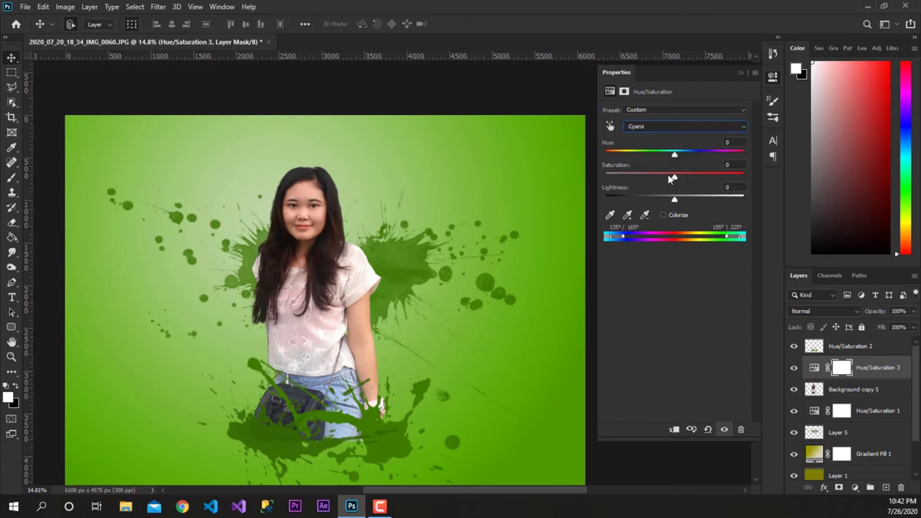
{"action": "left_click_drag", "start_coordinate": [674, 177], "coordinate": [684, 180]}
{"action": "left_click", "coordinate": [672, 127]}
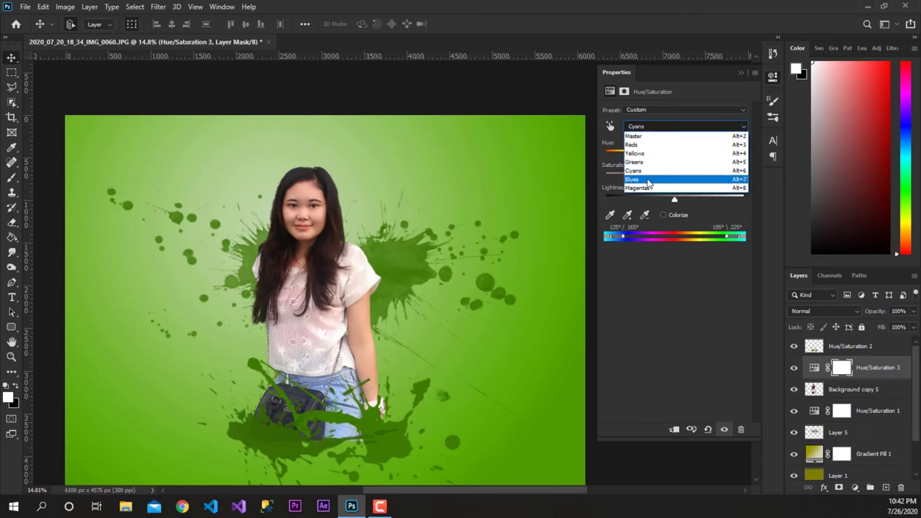
{"action": "left_click", "coordinate": [677, 180]}
{"action": "left_click_drag", "start_coordinate": [694, 184], "coordinate": [697, 184]}
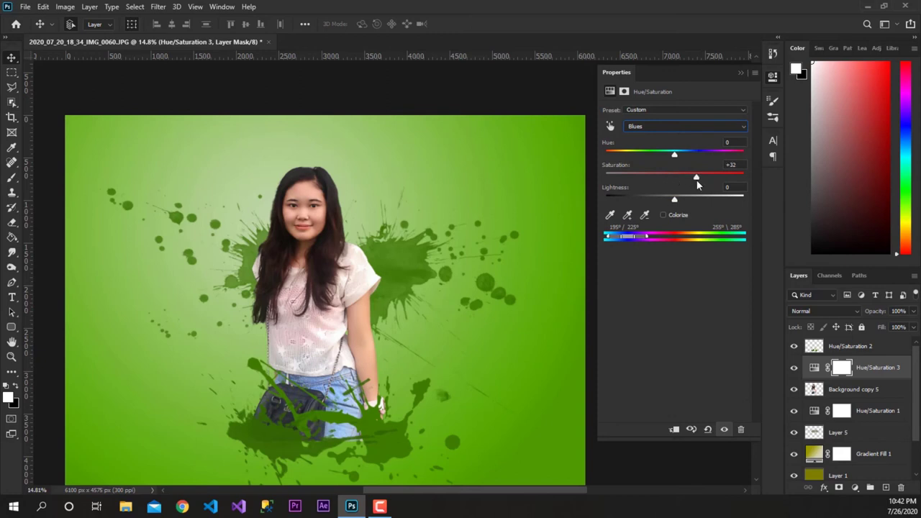
{"action": "left_click", "coordinate": [860, 381]}
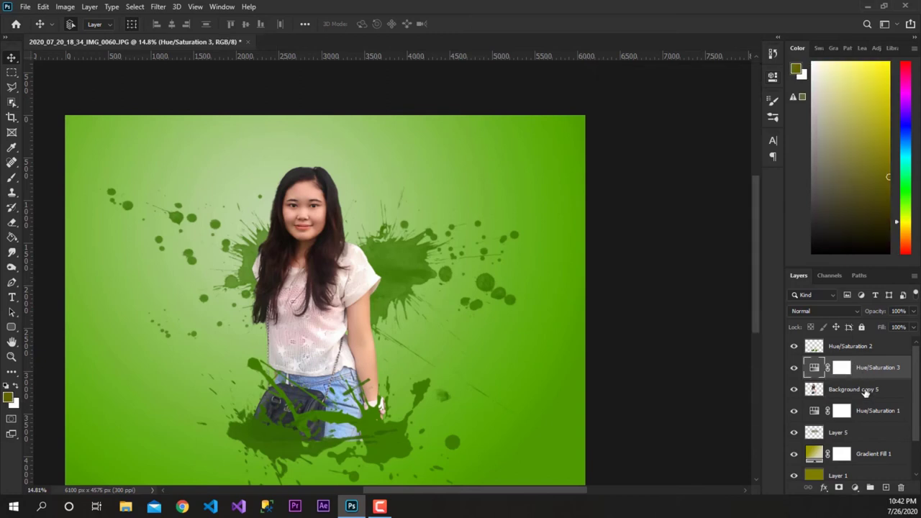
Delete Hue/Saturation 3 and apply Levels to the woman's layer: darker shadows, midtones 1.13, white 248.
{"action": "key", "text": "Delete"}
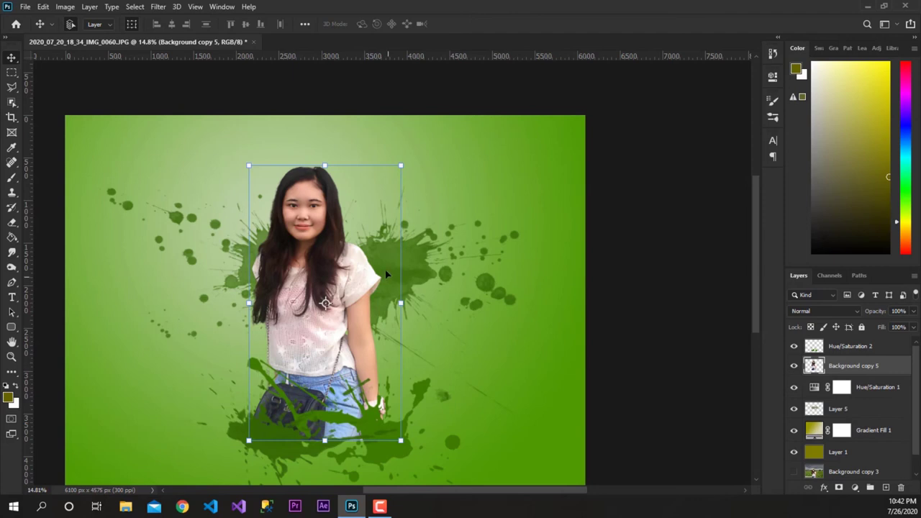
{"action": "key", "text": "ctrl+l"}
{"action": "left_click_drag", "start_coordinate": [668, 158], "coordinate": [565, 150]}
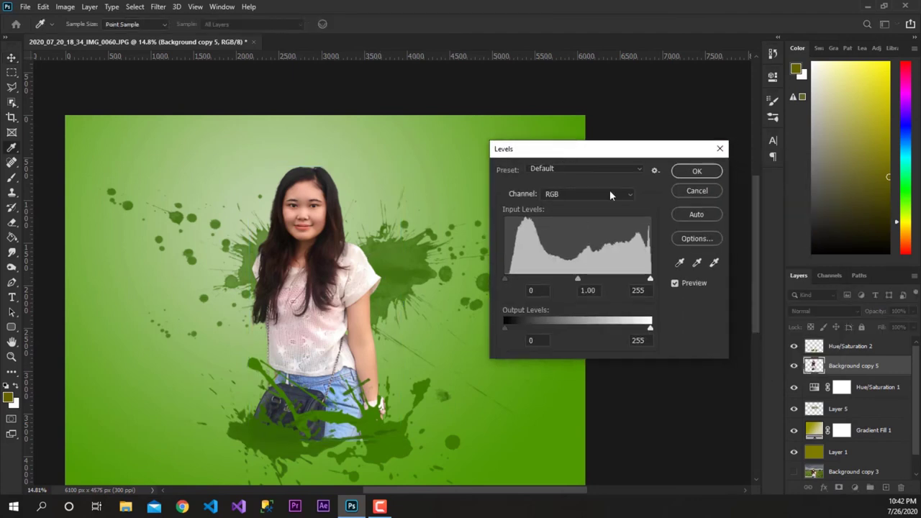
{"action": "left_click_drag", "start_coordinate": [505, 280], "coordinate": [510, 279]}
{"action": "left_click_drag", "start_coordinate": [580, 280], "coordinate": [575, 278]}
{"action": "left_click_drag", "start_coordinate": [650, 280], "coordinate": [644, 280]}
{"action": "left_click", "coordinate": [647, 281]}
{"action": "left_click", "coordinate": [683, 173]}
Select the Hue/Saturation 2 layer and create a new empty Layer 6 above it.
{"action": "key", "text": "v"}
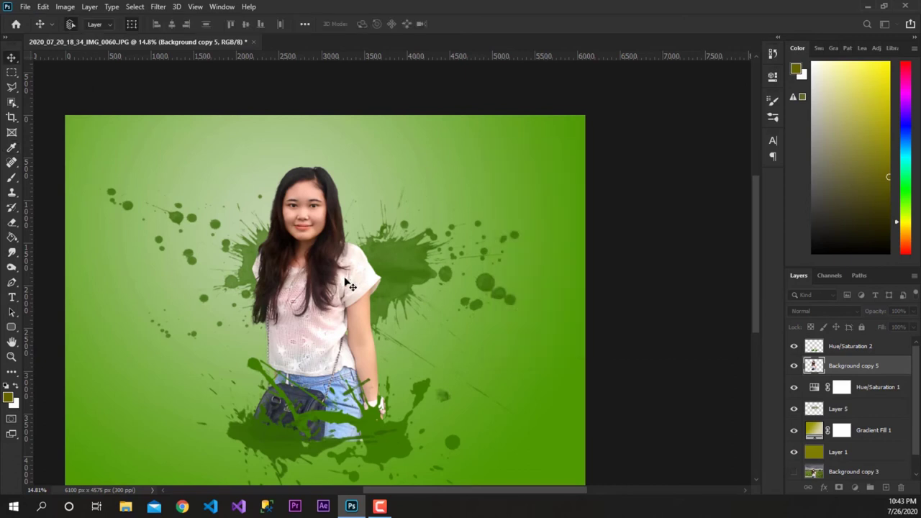
{"action": "left_click", "coordinate": [564, 355]}
{"action": "scroll", "coordinate": [389, 288], "scroll_direction": "down", "scroll_amount": 2}
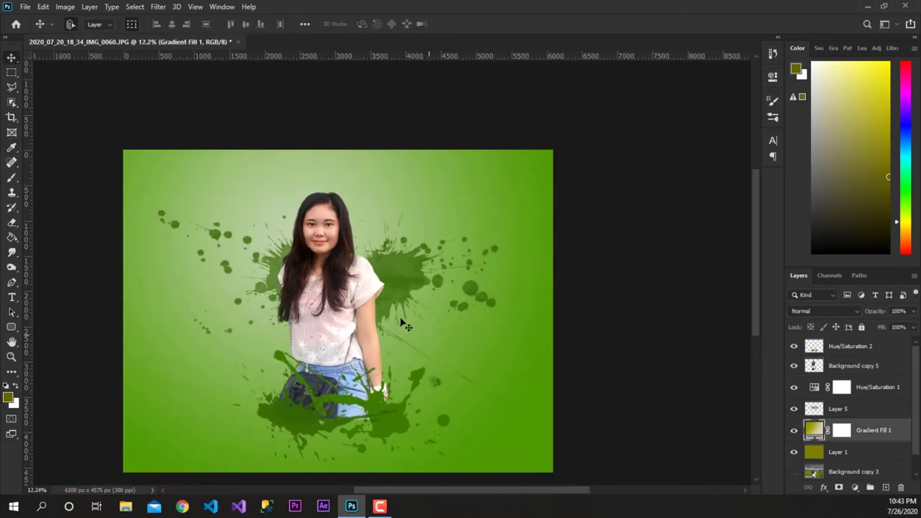
{"action": "scroll", "coordinate": [315, 453], "scroll_direction": "up", "scroll_amount": 3}
{"action": "scroll", "coordinate": [315, 453], "scroll_direction": "up", "scroll_amount": 2}
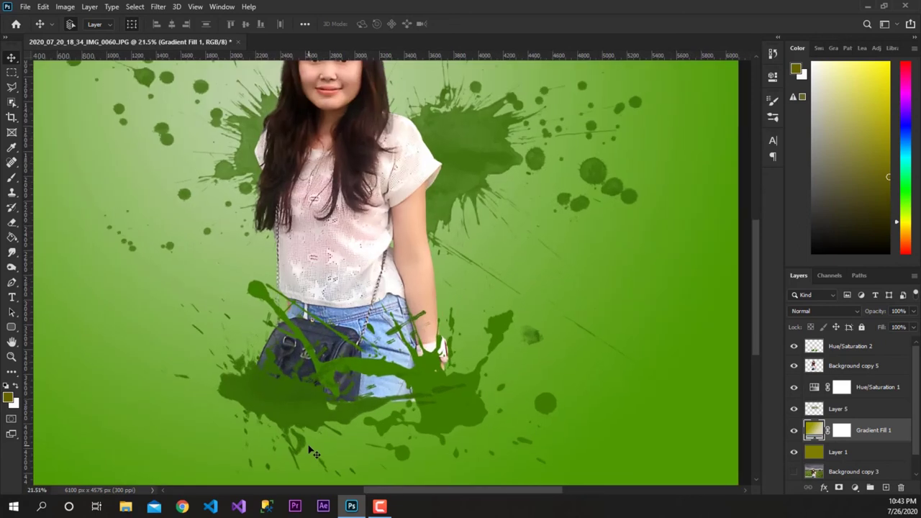
{"action": "scroll", "coordinate": [302, 446], "scroll_direction": "down", "scroll_amount": 2}
{"action": "scroll", "coordinate": [291, 439], "scroll_direction": "down", "scroll_amount": 2}
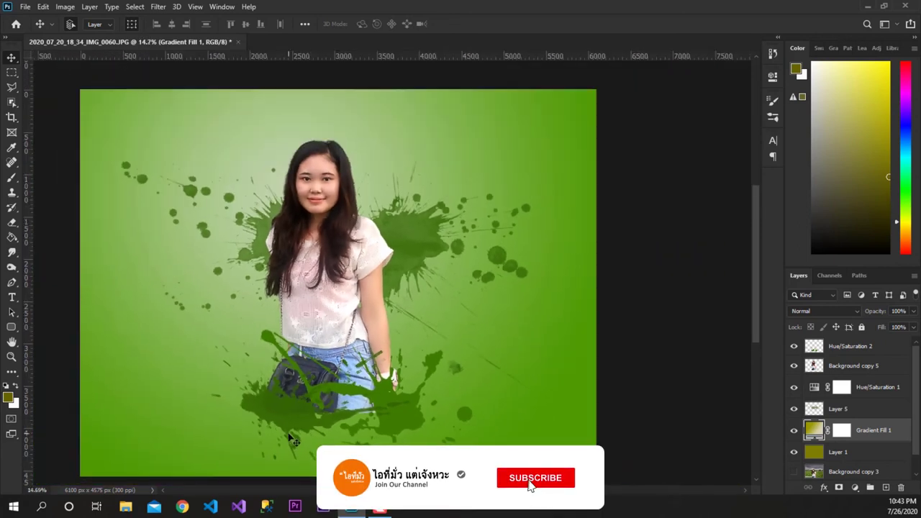
{"action": "scroll", "coordinate": [289, 435], "scroll_direction": "down", "scroll_amount": 1}
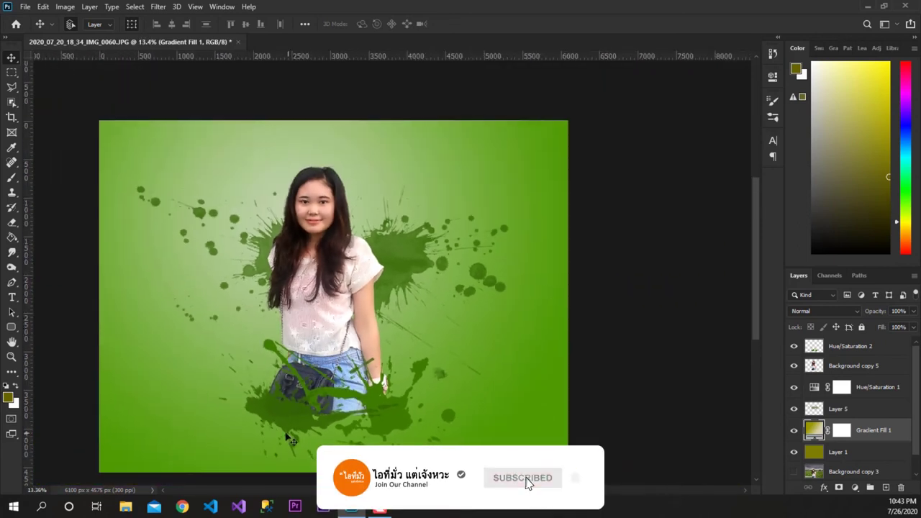
{"action": "left_click", "coordinate": [835, 347]}
{"action": "key", "text": "ctrl+shift+alt+n"}
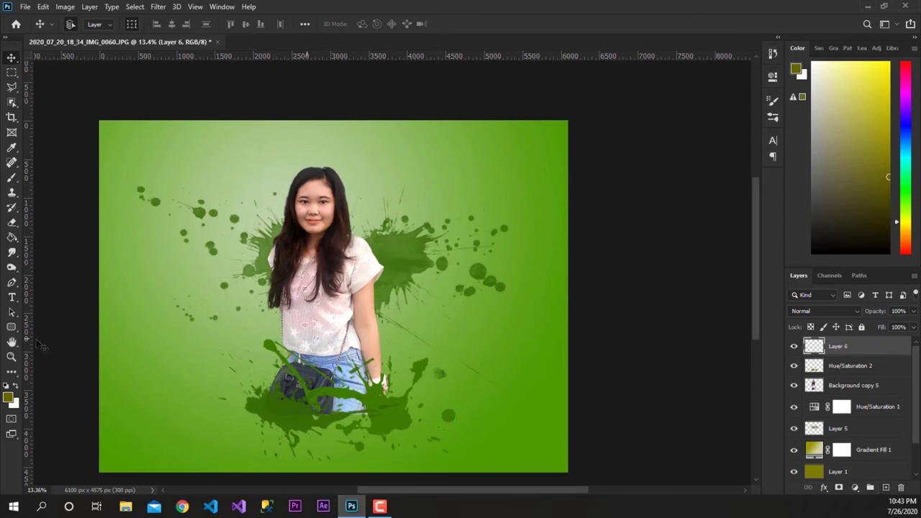
Stamp an olive splatter at the lower left with a 20 Splatter brush at about 4000 px.
{"action": "left_click", "coordinate": [12, 179]}
{"action": "left_click", "coordinate": [87, 25]}
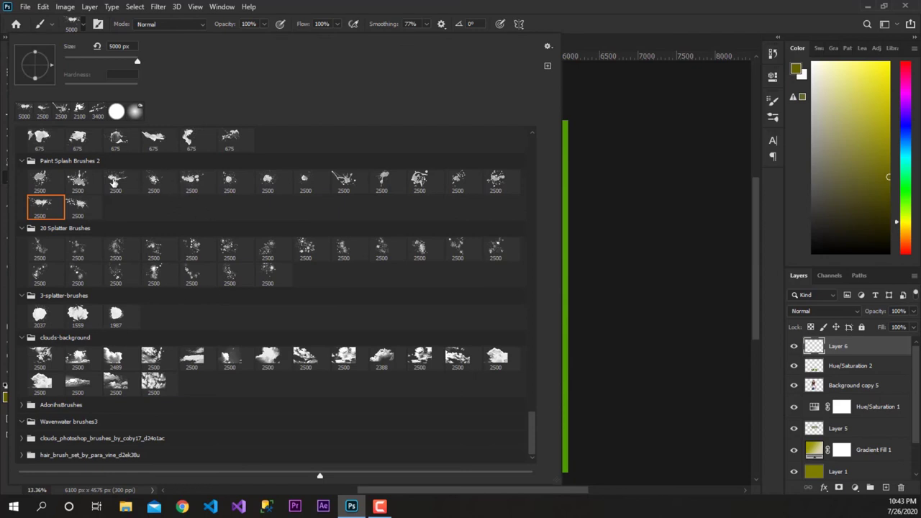
{"action": "left_click", "coordinate": [113, 181]}
{"action": "left_click", "coordinate": [117, 179]}
{"action": "key", "text": "Return"}
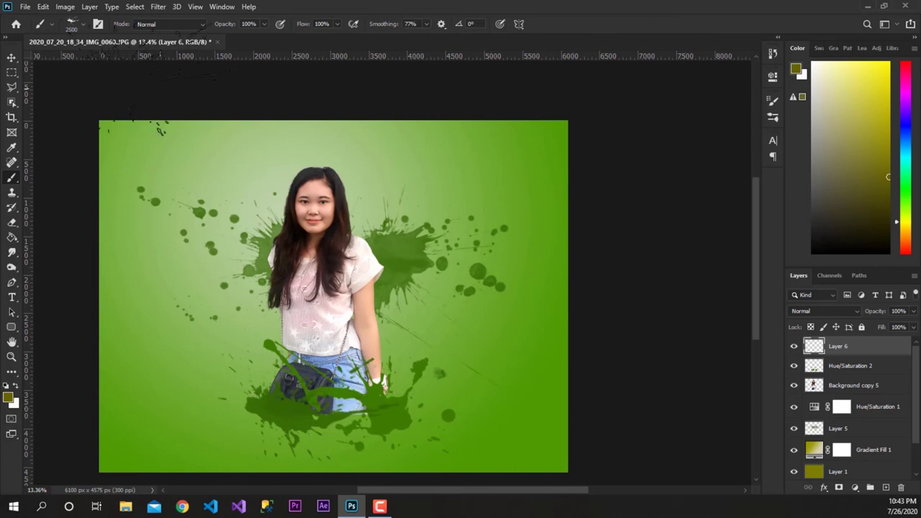
{"action": "left_click", "coordinate": [83, 26]}
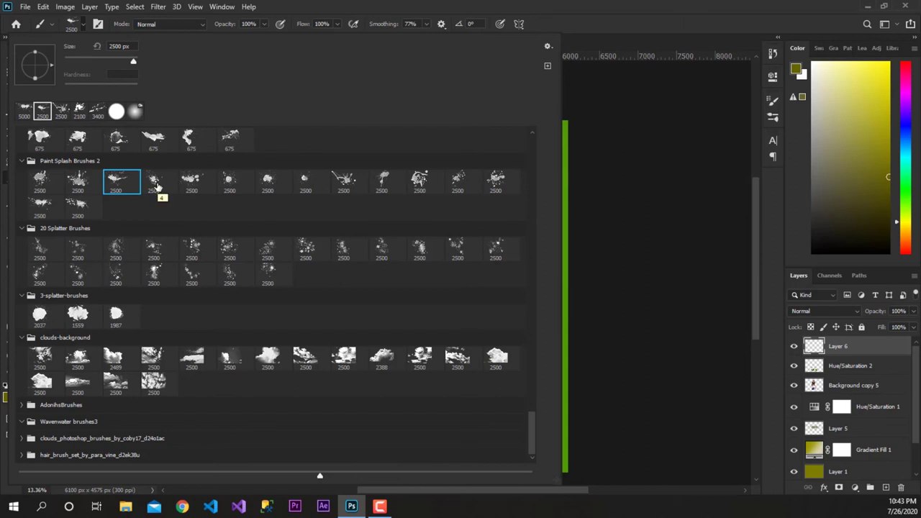
{"action": "left_click", "coordinate": [154, 182]}
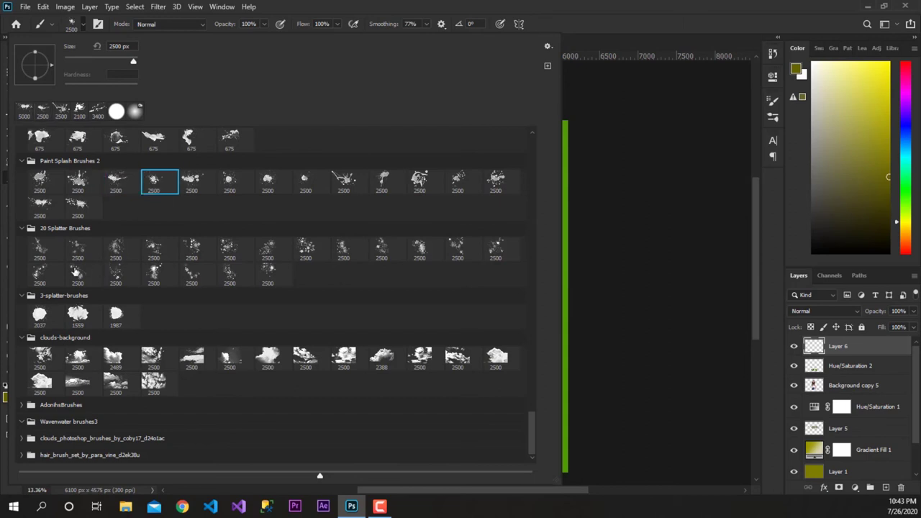
{"action": "double_click", "coordinate": [41, 275]}
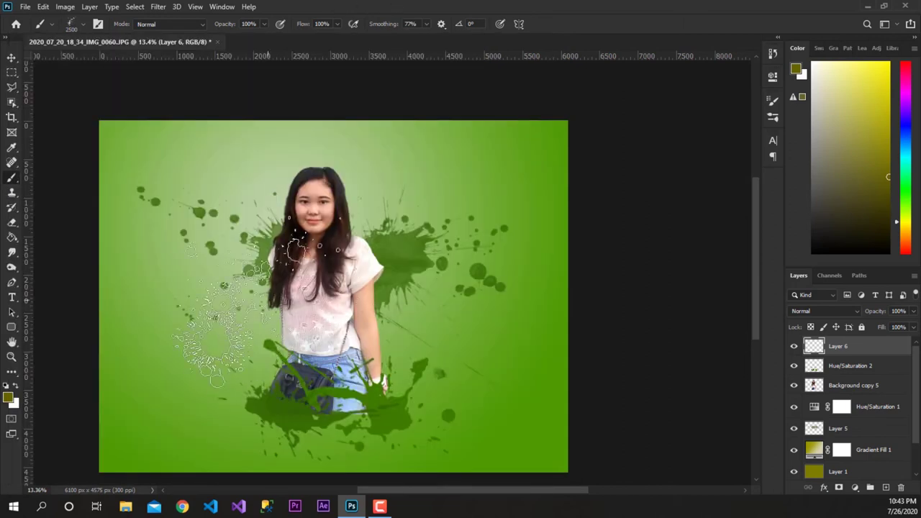
{"action": "key", "text": "bracketright"}
{"action": "key", "text": "bracketright"}
{"action": "key", "text": "bracketright"}
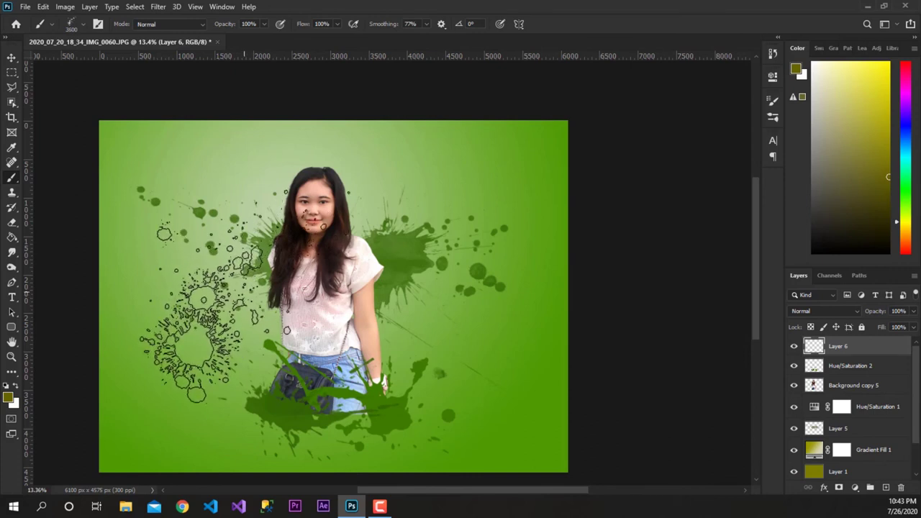
{"action": "key", "text": "bracketright"}
{"action": "key", "text": "bracketright"}
{"action": "key", "text": "bracketright"}
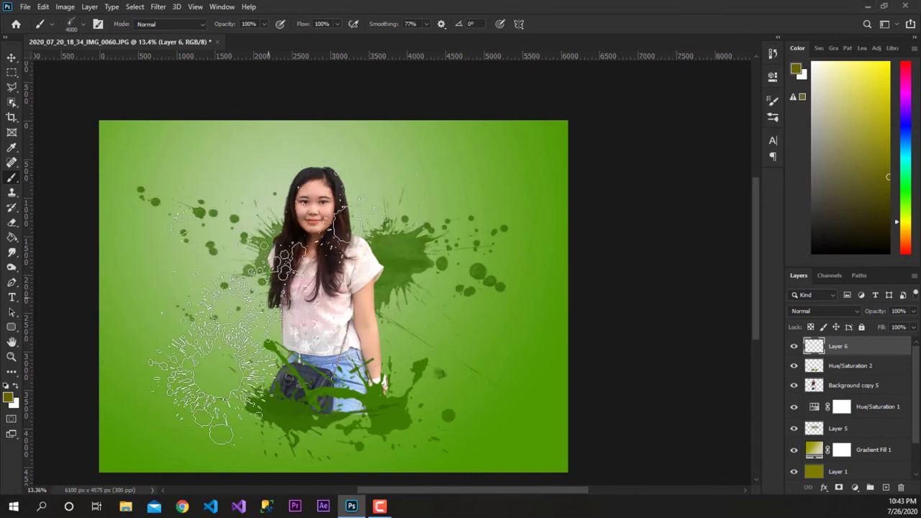
{"action": "left_click", "coordinate": [237, 338]}
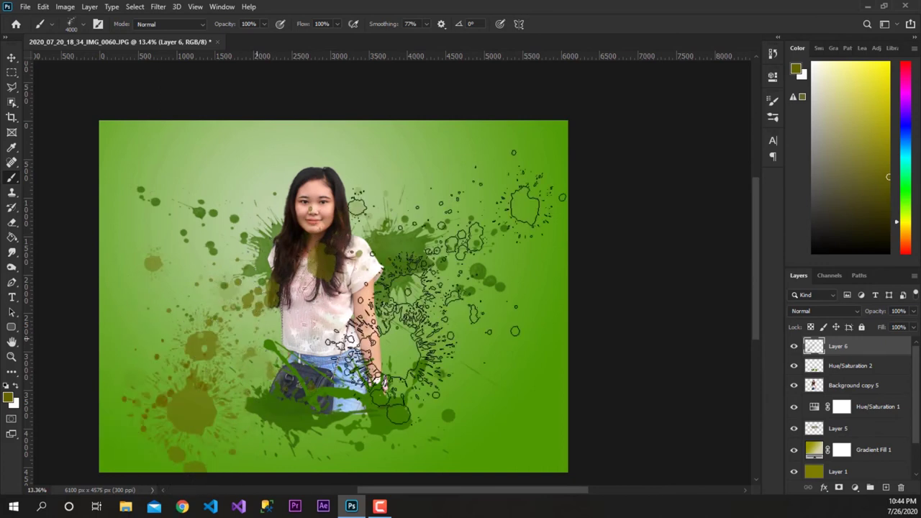
Rotate the splatter roughly upside down, shift it down-right, and move Layer 6 below Hue/Saturation 1.
{"action": "left_click", "coordinate": [11, 58]}
{"action": "mouse_move", "coordinate": [488, 239]}
{"action": "left_mouse_down"}
{"action": "mouse_move", "coordinate": [56, 368]}
{"action": "mouse_move", "coordinate": [63, 393]}
{"action": "left_mouse_up"}
{"action": "left_click_drag", "start_coordinate": [361, 297], "coordinate": [408, 375]}
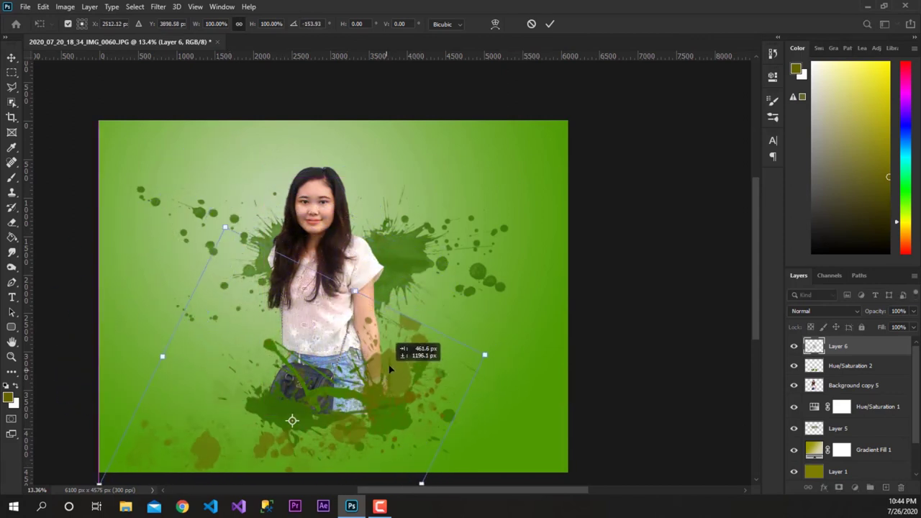
{"action": "left_click_drag", "start_coordinate": [839, 351], "coordinate": [848, 409]}
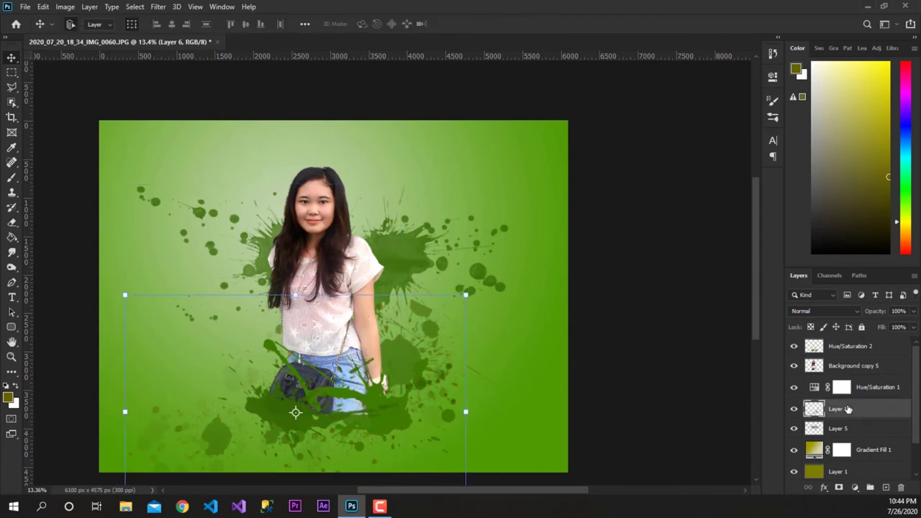
Add a Curves layer above Background copy 5 with the curve's midpoint raised to brighten midtones.
{"action": "left_click", "coordinate": [536, 356]}
{"action": "scroll", "coordinate": [460, 376], "scroll_direction": "down", "scroll_amount": 2}
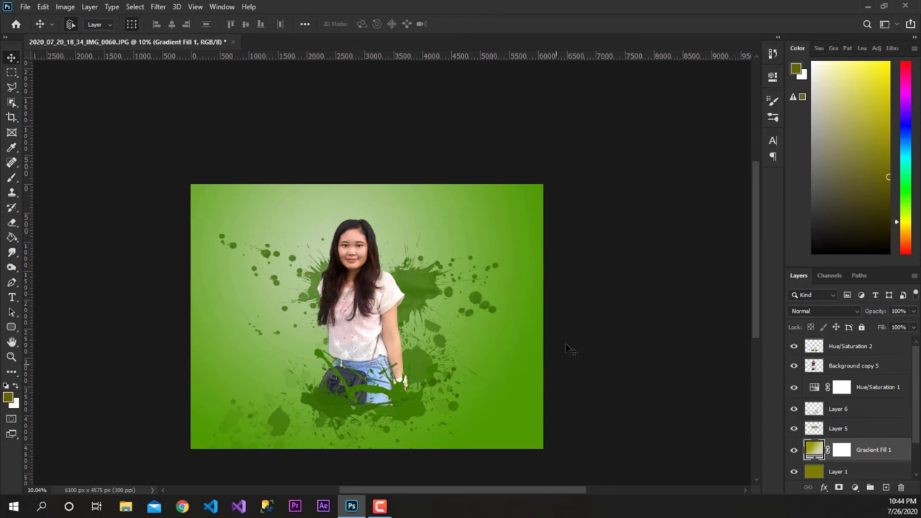
{"action": "scroll", "coordinate": [302, 202], "scroll_direction": "up", "scroll_amount": 3}
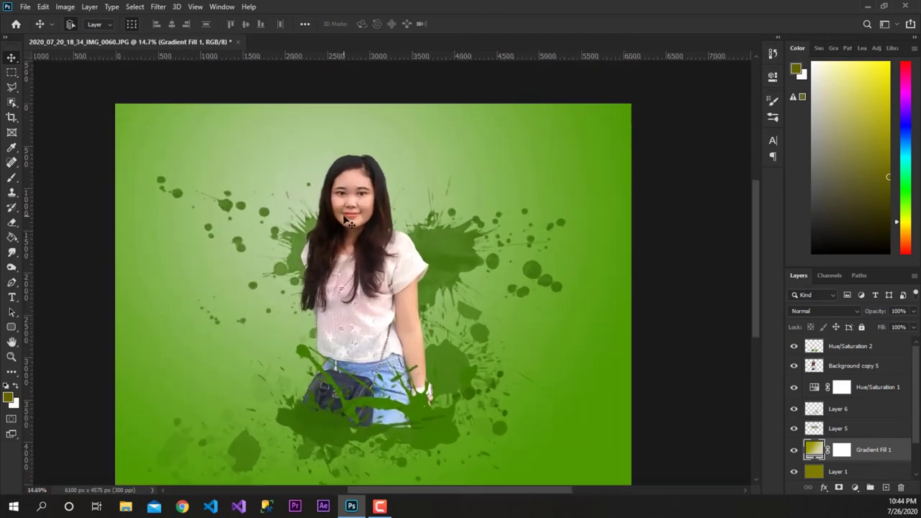
{"action": "left_click", "coordinate": [839, 367]}
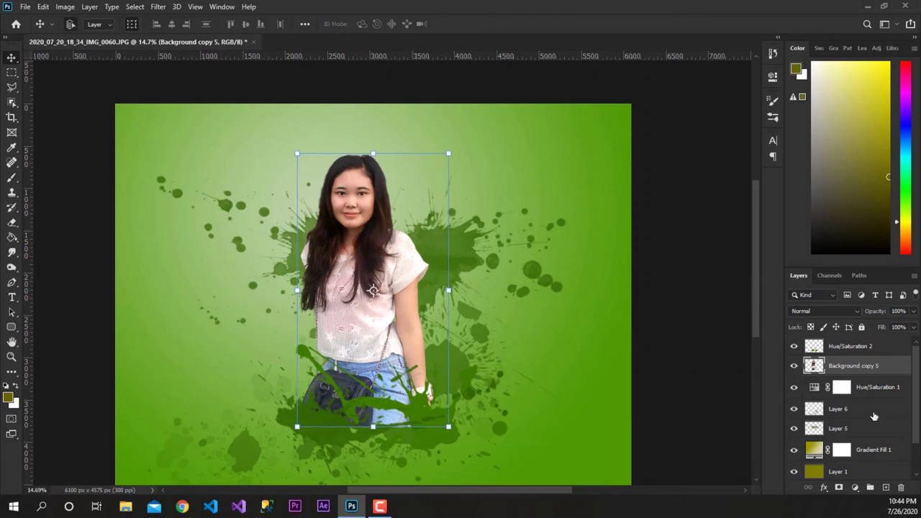
{"action": "left_click", "coordinate": [854, 488]}
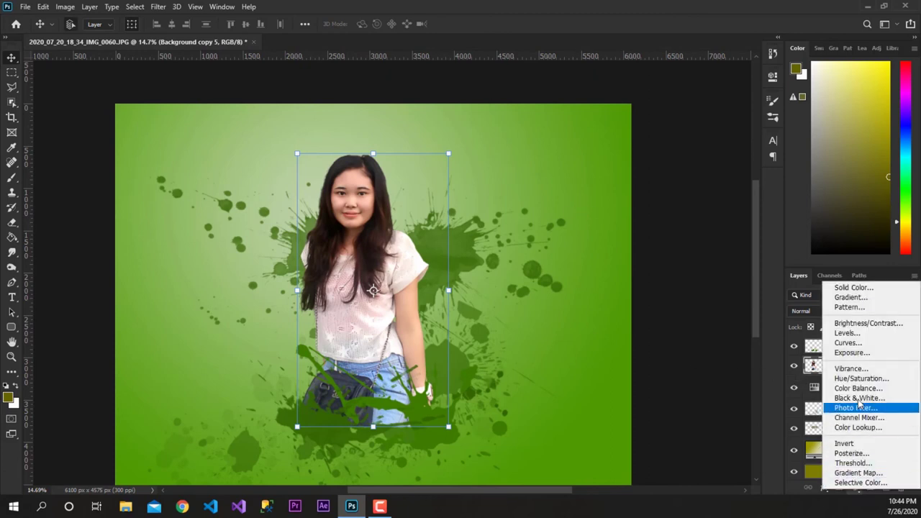
{"action": "left_click", "coordinate": [860, 345]}
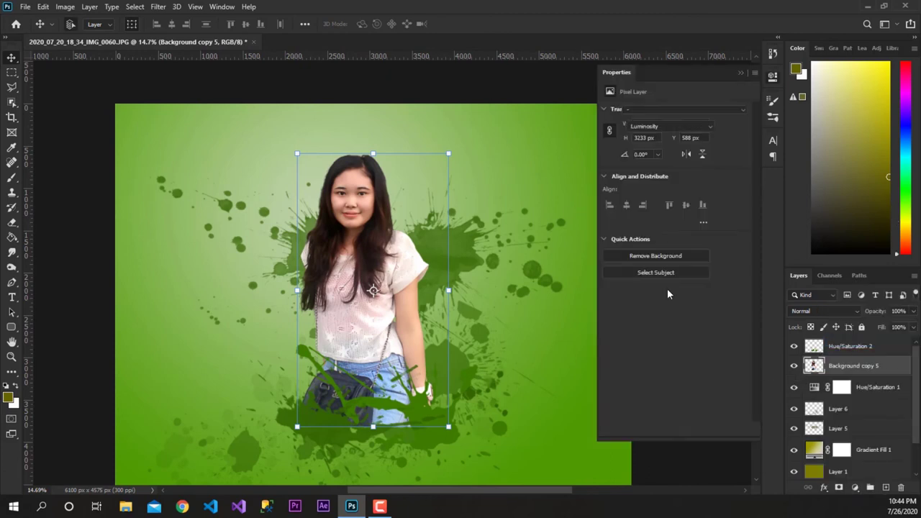
{"action": "mouse_move", "coordinate": [670, 211]}
{"action": "left_mouse_down"}
{"action": "mouse_move", "coordinate": [670, 199]}
{"action": "mouse_move", "coordinate": [682, 210]}
{"action": "mouse_move", "coordinate": [675, 198]}
{"action": "left_mouse_up"}
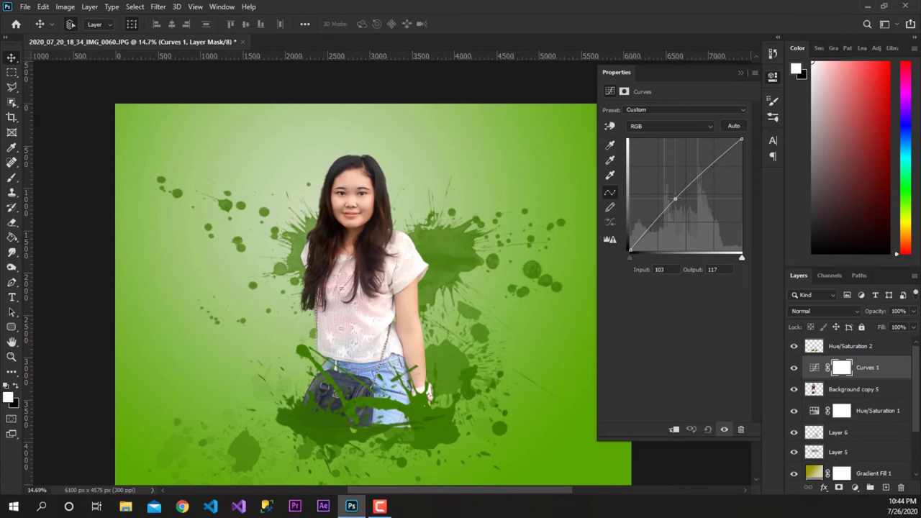
{"action": "left_click", "coordinate": [857, 392]}
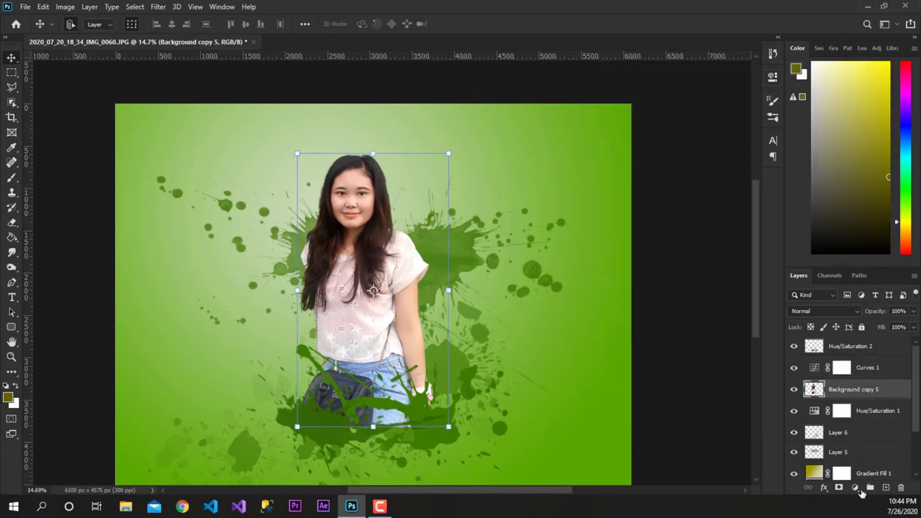
{"action": "left_click", "coordinate": [855, 488]}
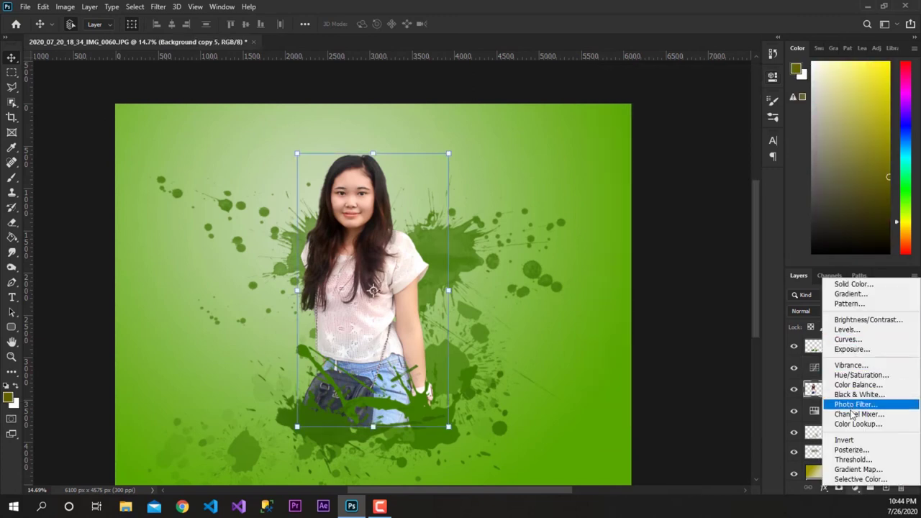
{"action": "left_click", "coordinate": [860, 320]}
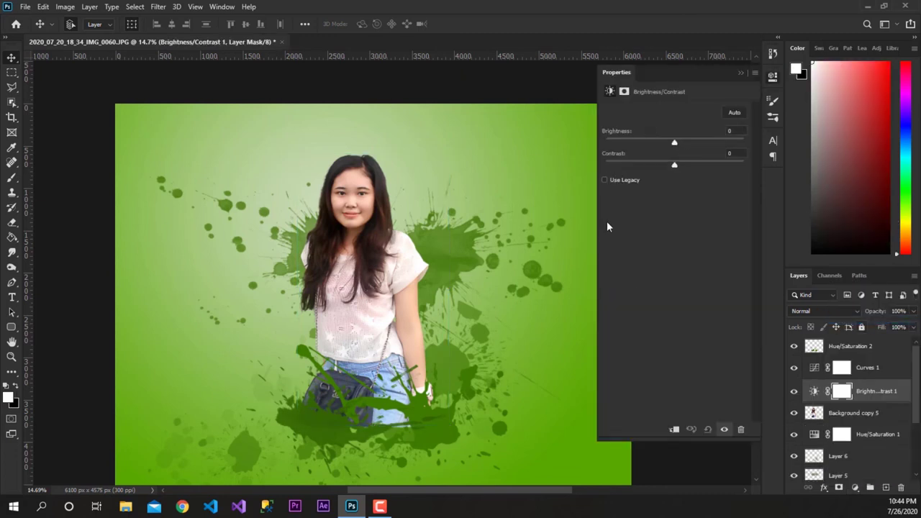
{"action": "left_click_drag", "start_coordinate": [674, 165], "coordinate": [742, 165]}
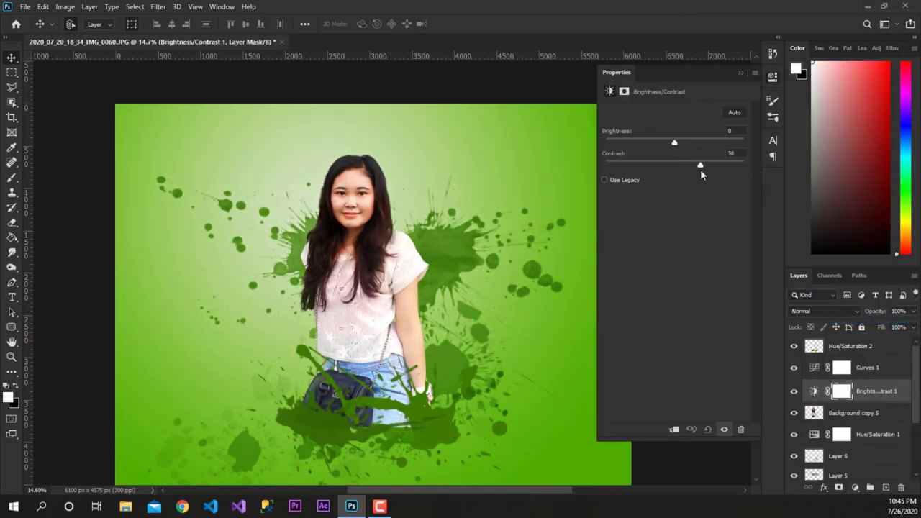
{"action": "left_click", "coordinate": [298, 191]}
{"action": "scroll", "coordinate": [381, 201], "scroll_direction": "up", "scroll_amount": 5}
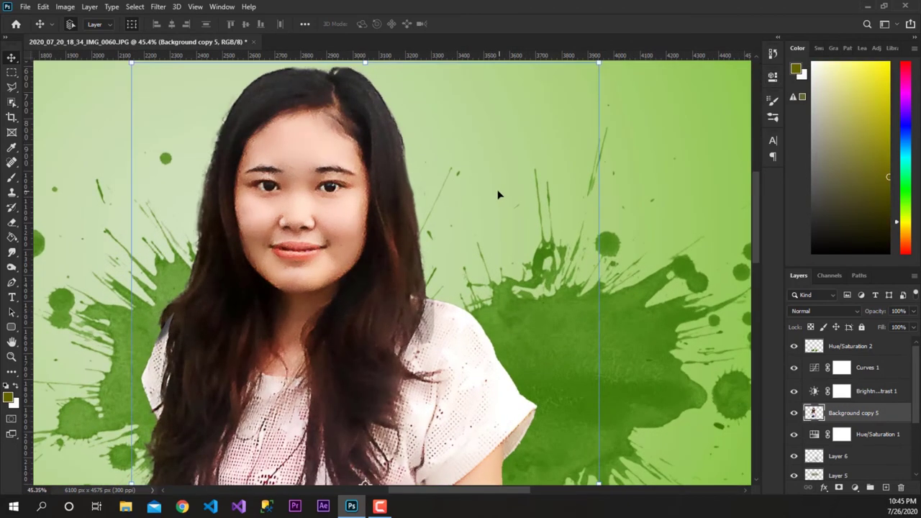
{"action": "scroll", "coordinate": [500, 193], "scroll_direction": "down", "scroll_amount": 2}
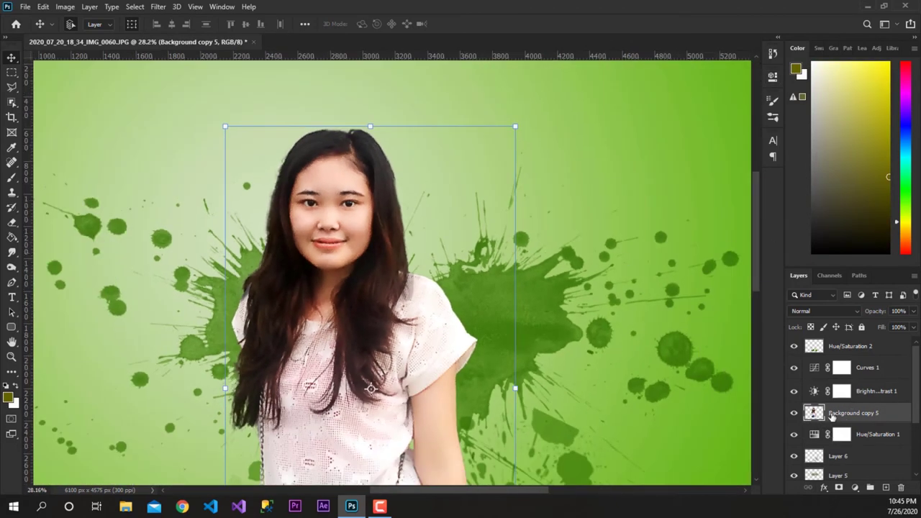
{"action": "left_click", "coordinate": [869, 392]}
{"action": "double_click", "coordinate": [814, 393]}
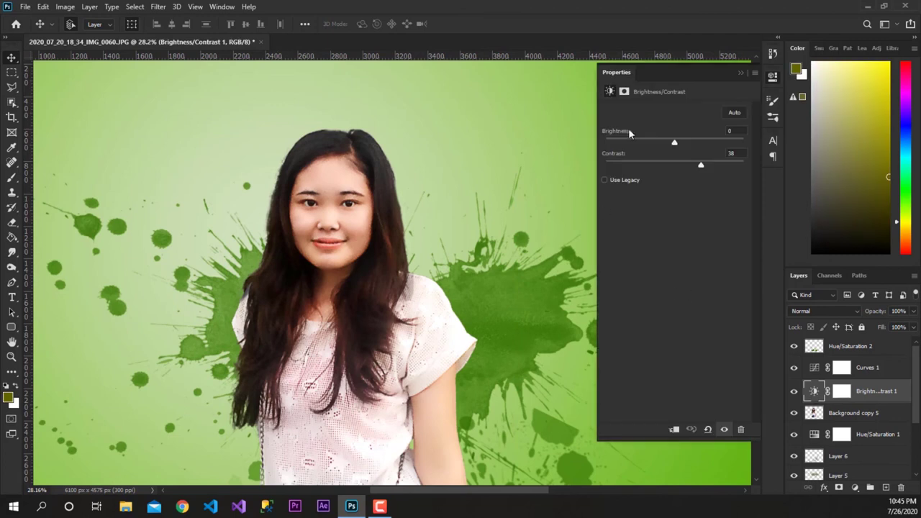
{"action": "mouse_move", "coordinate": [674, 146]}
{"action": "left_mouse_down"}
{"action": "mouse_move", "coordinate": [633, 157]}
{"action": "mouse_move", "coordinate": [674, 149]}
{"action": "left_mouse_up"}
{"action": "mouse_move", "coordinate": [700, 165]}
{"action": "left_mouse_down"}
{"action": "mouse_move", "coordinate": [685, 166]}
{"action": "mouse_move", "coordinate": [746, 163]}
{"action": "mouse_move", "coordinate": [675, 170]}
{"action": "mouse_move", "coordinate": [664, 144]}
{"action": "mouse_move", "coordinate": [675, 143]}
{"action": "left_mouse_up"}
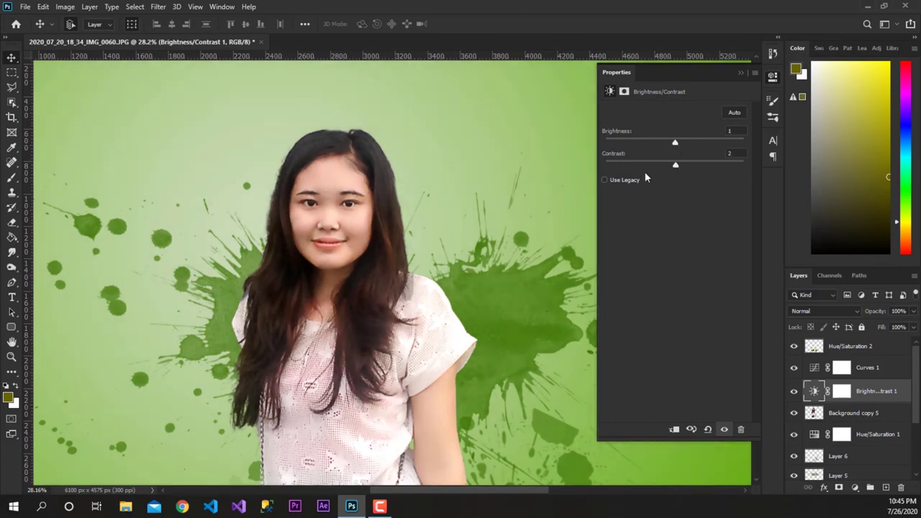
{"action": "left_click", "coordinate": [741, 430]}
{"action": "left_click", "coordinate": [407, 193]}
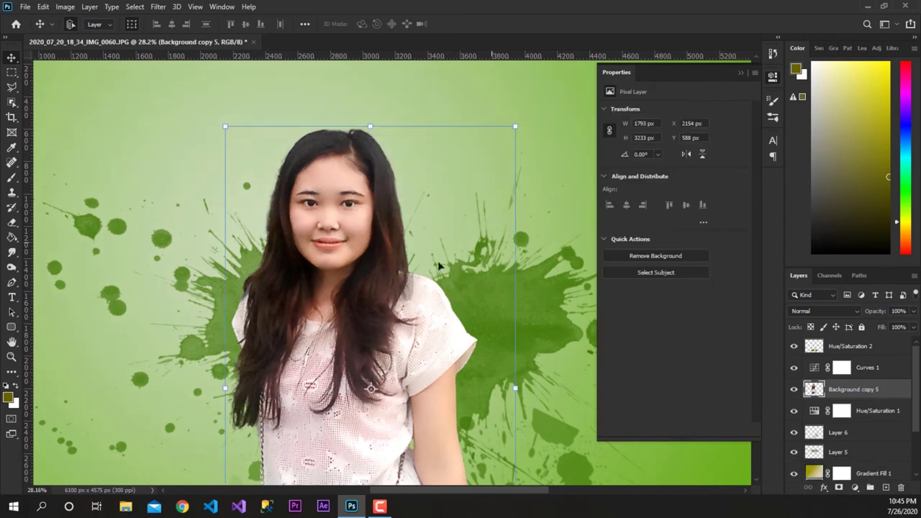
{"action": "left_click", "coordinate": [741, 73]}
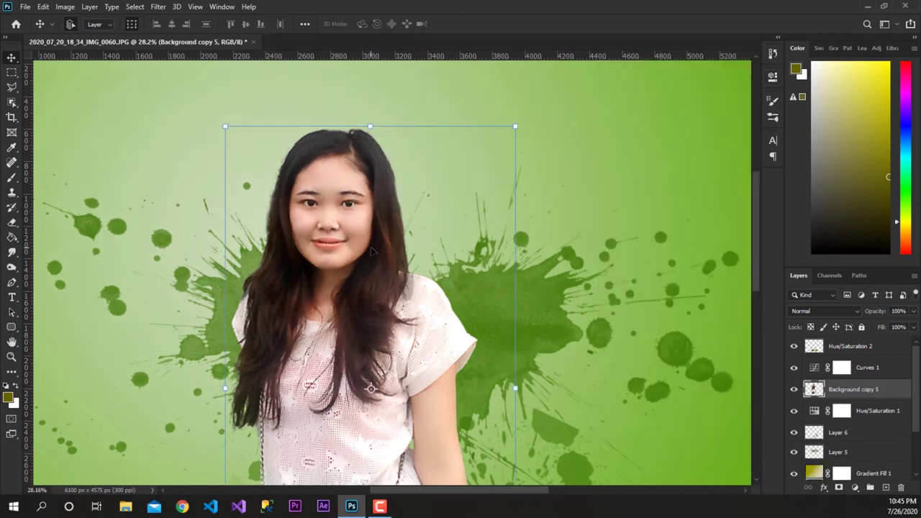
{"action": "left_click", "coordinate": [855, 488]}
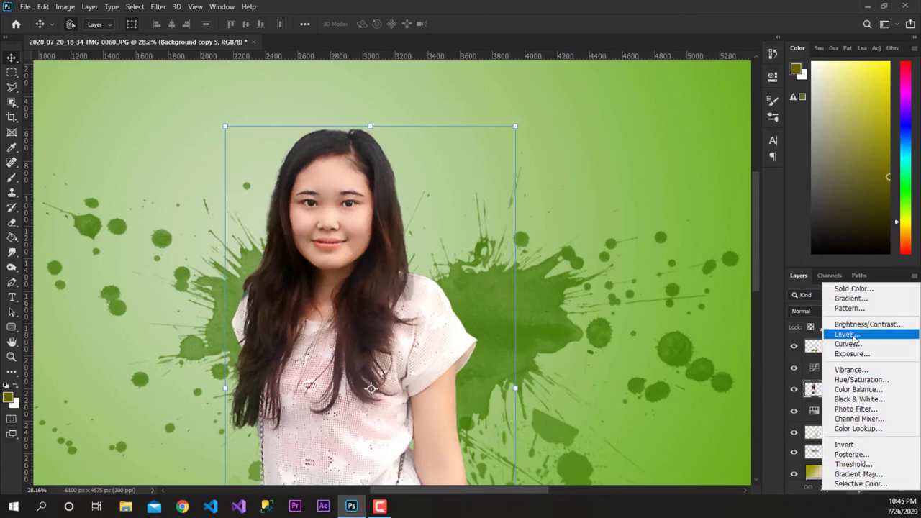
Add a Levels adjustment with black input 12 and midtone 1.04.
{"action": "left_click", "coordinate": [847, 334]}
{"action": "left_click_drag", "start_coordinate": [623, 200], "coordinate": [628, 199]}
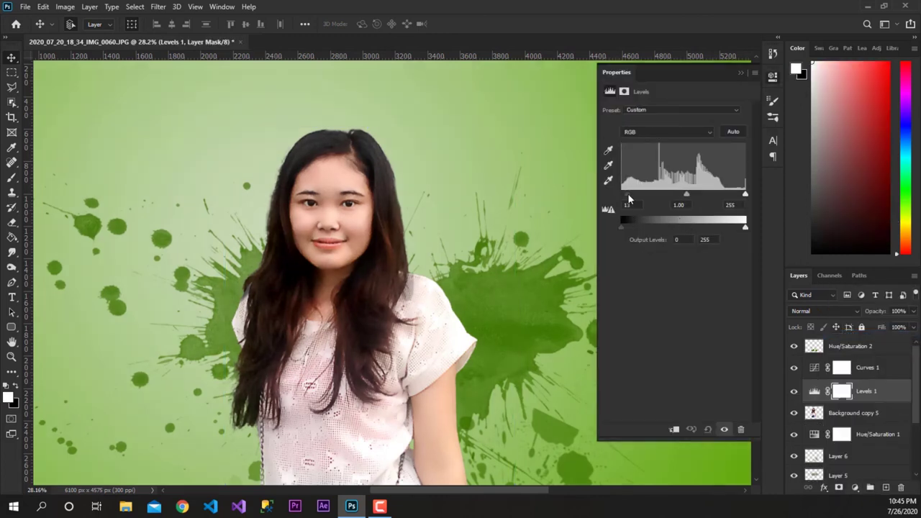
{"action": "left_click_drag", "start_coordinate": [687, 194], "coordinate": [687, 194]}
{"action": "scroll", "coordinate": [281, 252], "scroll_direction": "down", "scroll_amount": 5}
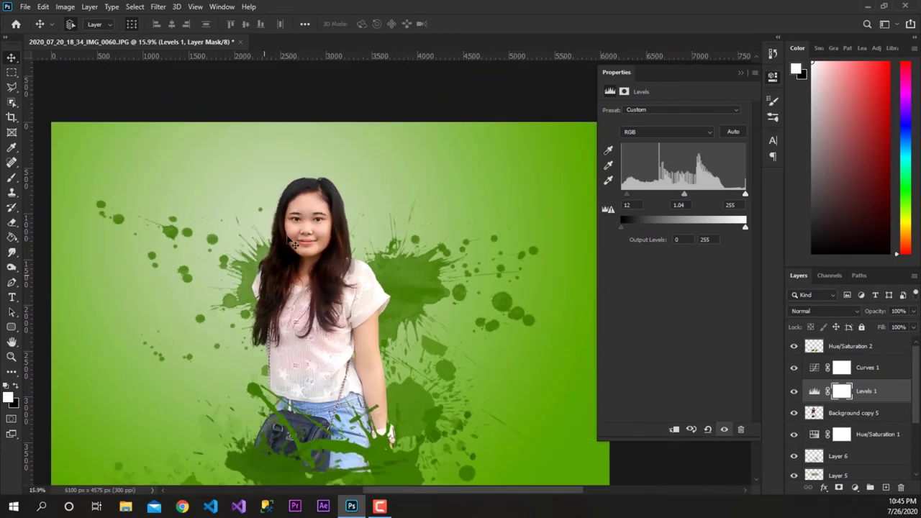
{"action": "left_click", "coordinate": [740, 74]}
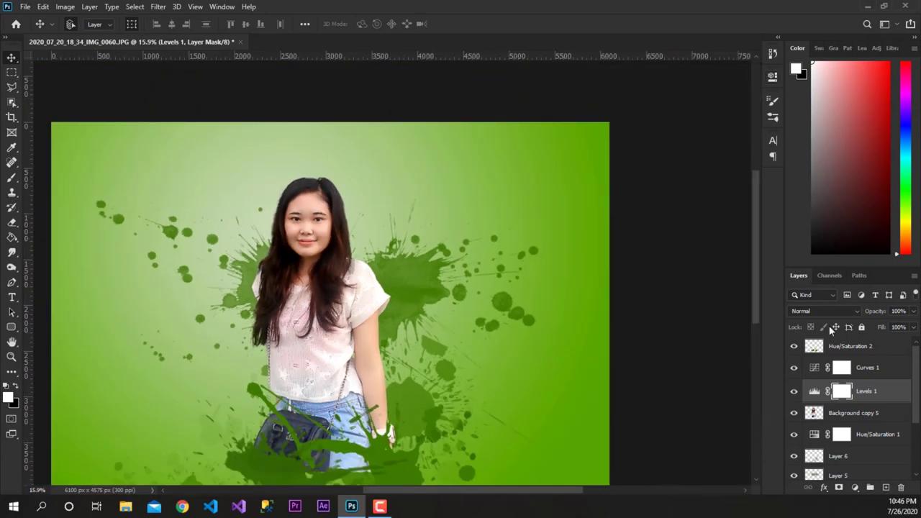
Add a Hue/Saturation layer above Background copy 5 boosting the Reds saturation by about +17.
{"action": "left_click", "coordinate": [841, 421]}
{"action": "left_click", "coordinate": [855, 488]}
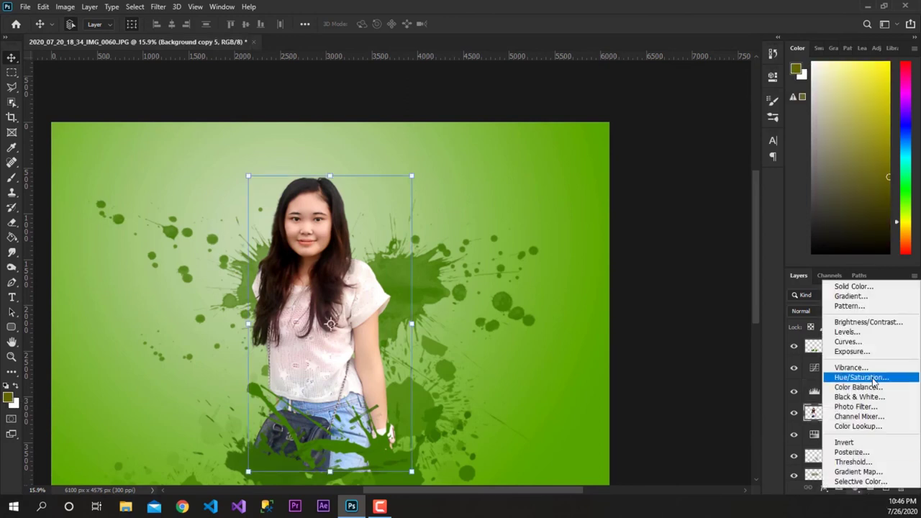
{"action": "left_click", "coordinate": [856, 380]}
{"action": "left_click", "coordinate": [628, 128]}
{"action": "left_click", "coordinate": [640, 149]}
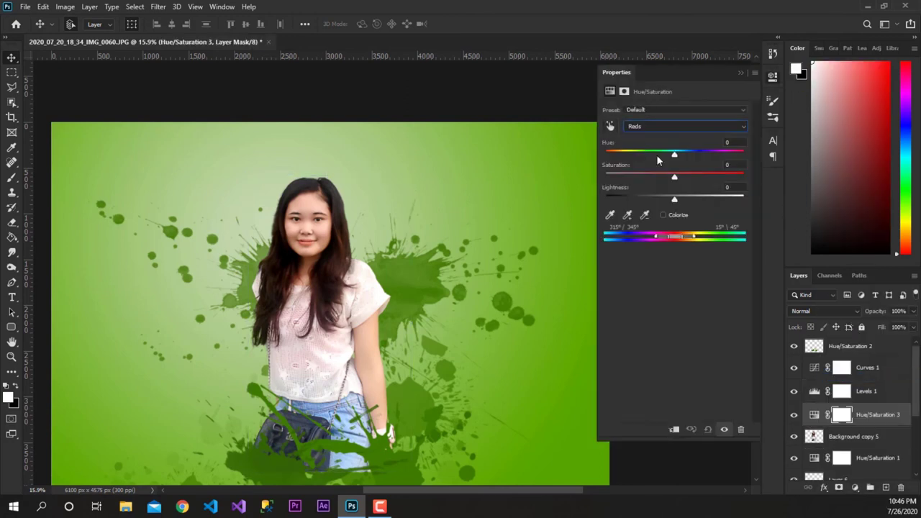
{"action": "left_click_drag", "start_coordinate": [676, 181], "coordinate": [687, 181]}
{"action": "left_click", "coordinate": [741, 72]}
Enlarge the Layers panel to review the layer stack, then bring up File Explorer.
{"action": "scroll", "coordinate": [291, 306], "scroll_direction": "down", "scroll_amount": 2}
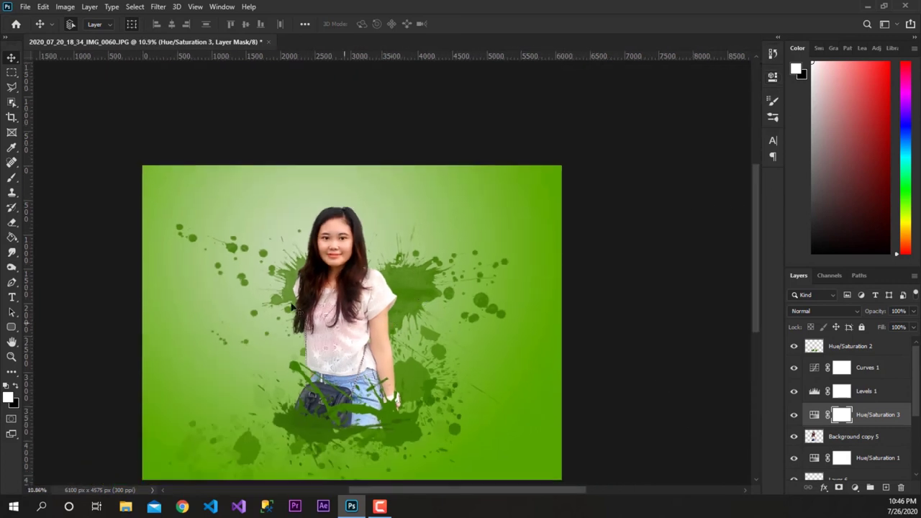
{"action": "scroll", "coordinate": [302, 305], "scroll_direction": "down", "scroll_amount": 1}
{"action": "scroll", "coordinate": [846, 386], "scroll_direction": "down", "scroll_amount": 3}
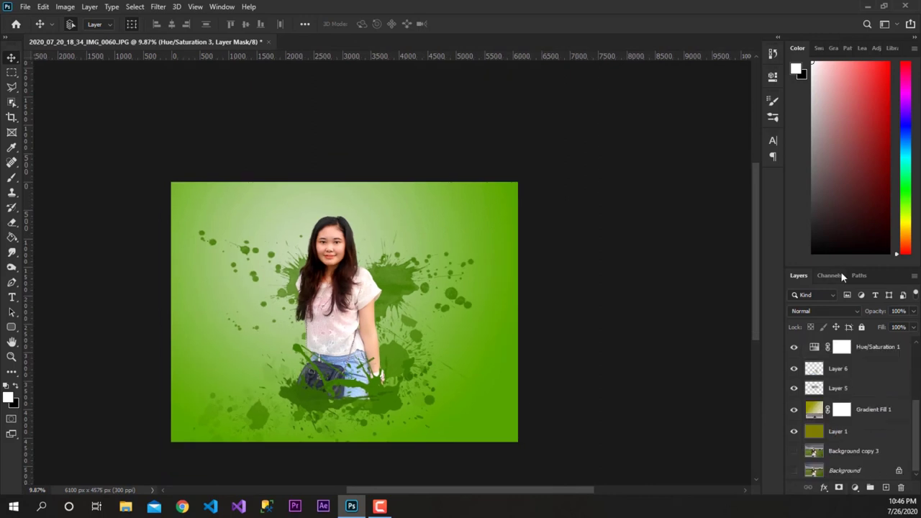
{"action": "left_click_drag", "start_coordinate": [856, 144], "coordinate": [854, 107]}
{"action": "scroll", "coordinate": [299, 326], "scroll_direction": "up", "scroll_amount": 3}
{"action": "scroll", "coordinate": [298, 326], "scroll_direction": "down", "scroll_amount": 3}
{"action": "scroll", "coordinate": [298, 326], "scroll_direction": "down", "scroll_amount": 2}
{"action": "scroll", "coordinate": [299, 326], "scroll_direction": "up", "scroll_amount": 3}
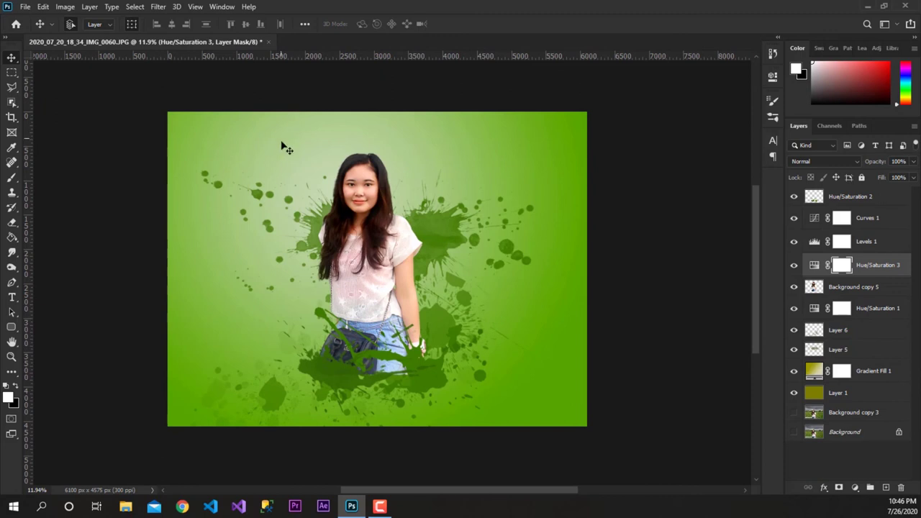
{"action": "left_click", "coordinate": [126, 507]}
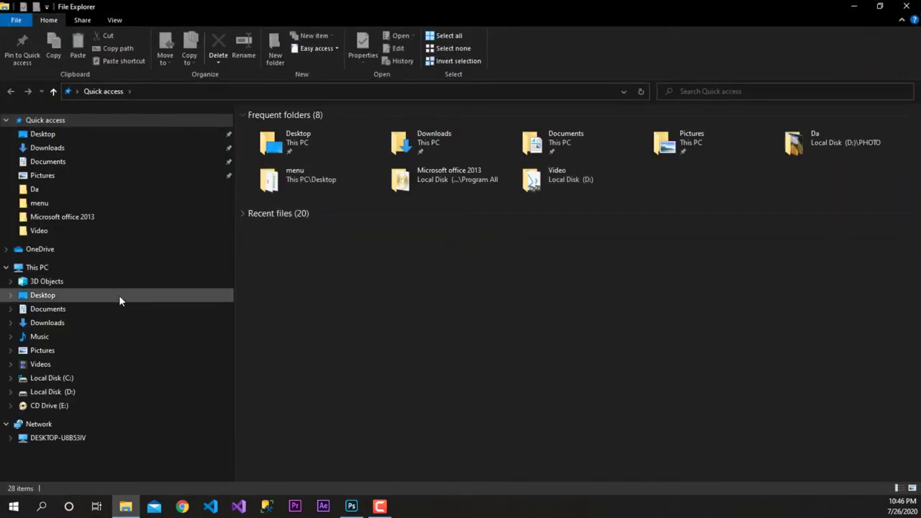
Open the original photo 2020_07_20_18_34_IMG_0060.JPG from D:\PHOTO\Da in the viewer.
{"action": "left_click", "coordinate": [67, 269]}
{"action": "left_click", "coordinate": [434, 227]}
{"action": "double_click", "coordinate": [434, 227]}
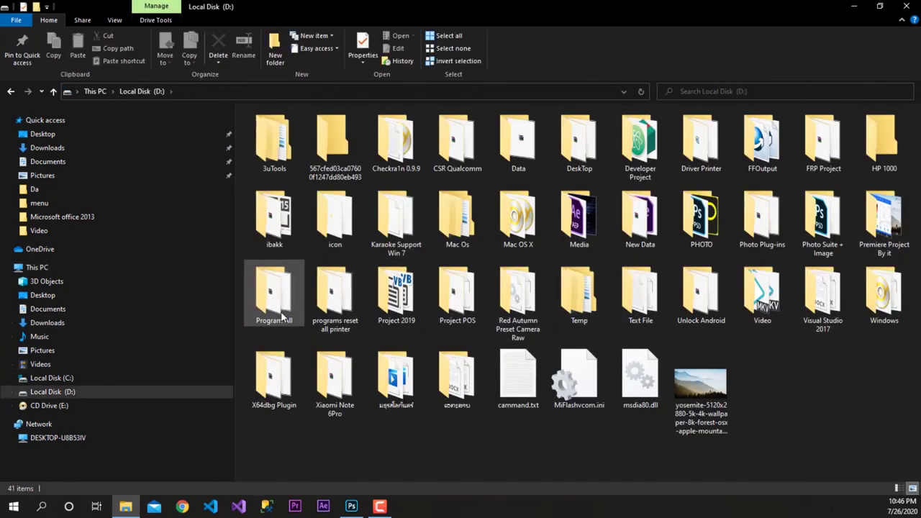
{"action": "double_click", "coordinate": [718, 232]}
{"action": "double_click", "coordinate": [482, 155]}
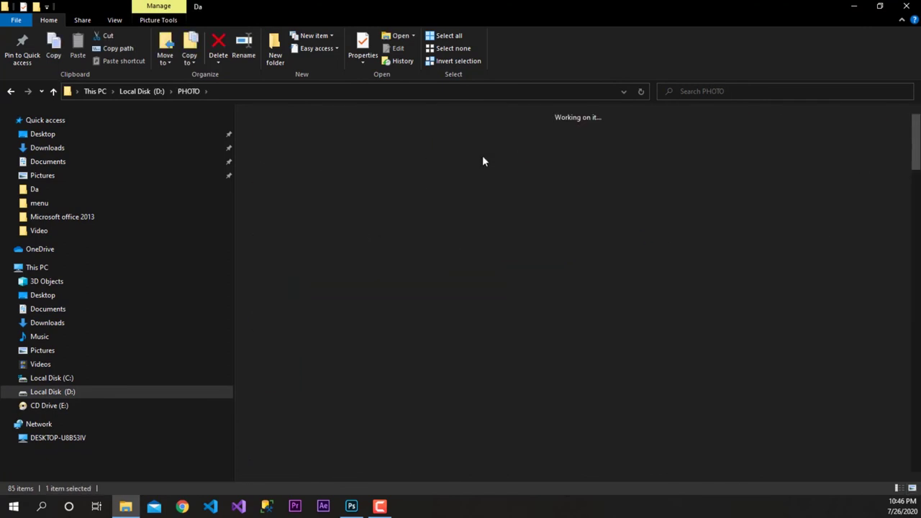
{"action": "scroll", "coordinate": [509, 335], "scroll_direction": "down", "scroll_amount": 5}
{"action": "scroll", "coordinate": [510, 332], "scroll_direction": "down", "scroll_amount": 3}
{"action": "scroll", "coordinate": [510, 331], "scroll_direction": "down", "scroll_amount": 3}
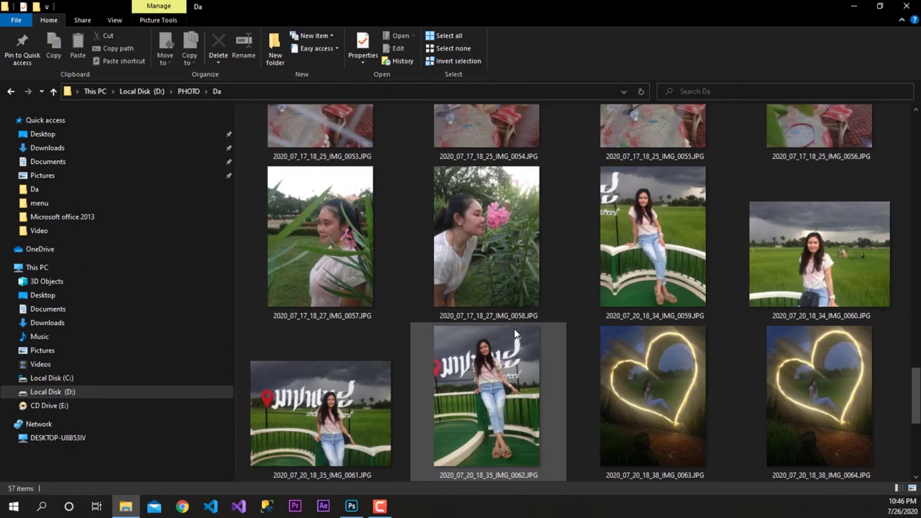
{"action": "left_click", "coordinate": [821, 248]}
{"action": "key", "text": "Return"}
Close the photo preview and minimize File Explorer to return to Photoshop.
{"action": "scroll", "coordinate": [442, 192], "scroll_direction": "up", "scroll_amount": 5}
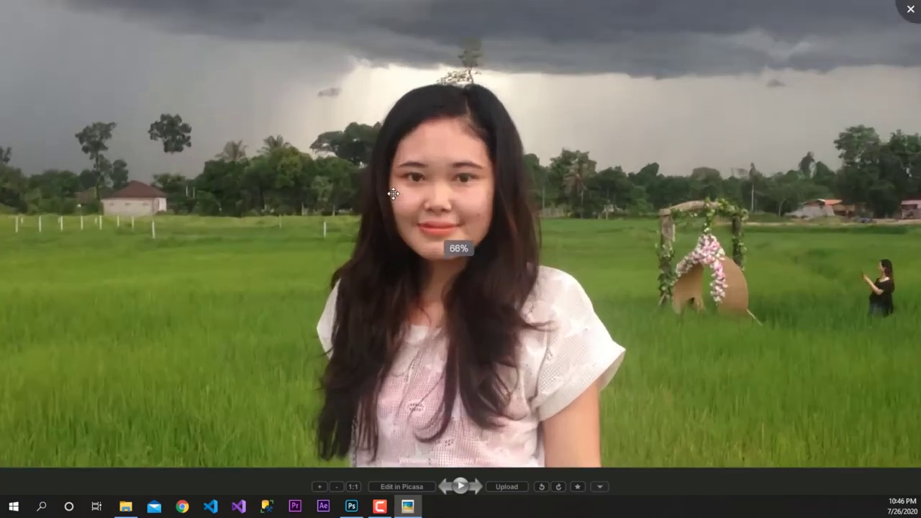
{"action": "scroll", "coordinate": [443, 192], "scroll_direction": "down", "scroll_amount": 2}
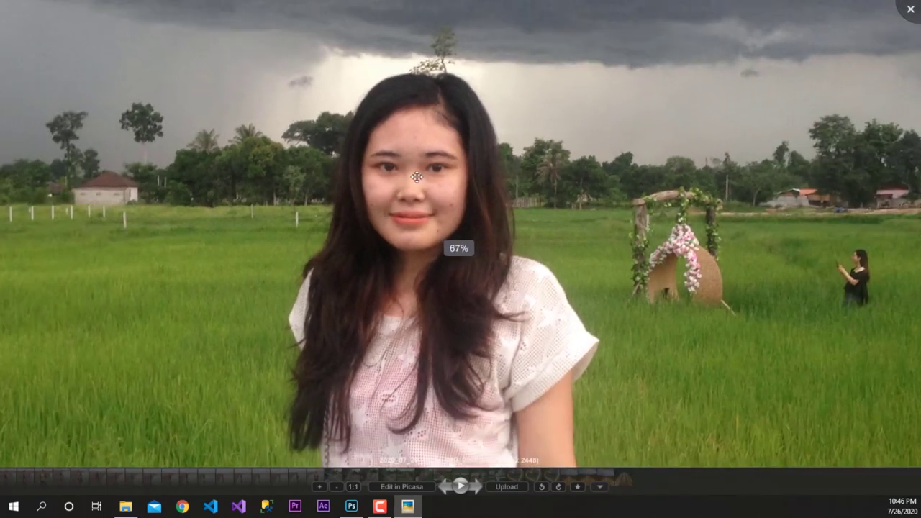
{"action": "scroll", "coordinate": [413, 188], "scroll_direction": "down", "scroll_amount": 3}
{"action": "scroll", "coordinate": [412, 188], "scroll_direction": "down", "scroll_amount": 1}
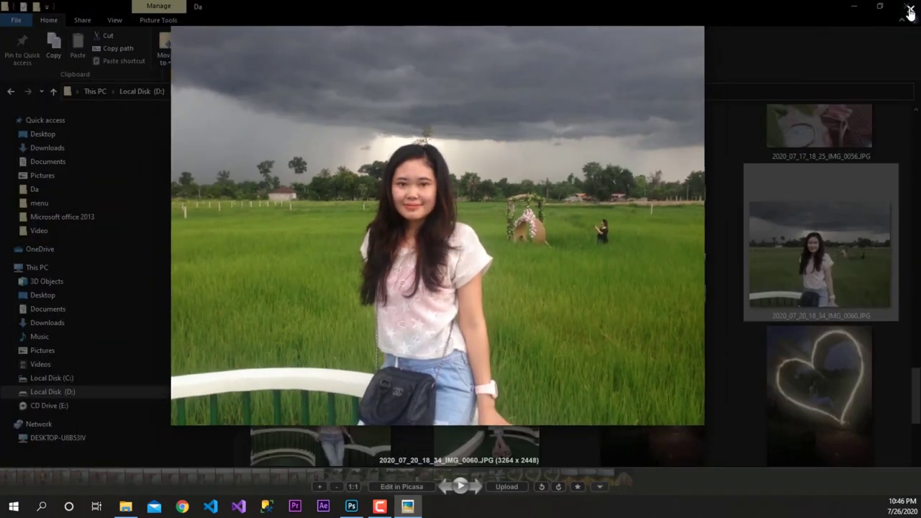
{"action": "left_click", "coordinate": [910, 13]}
{"action": "left_click", "coordinate": [856, 7]}
{"action": "left_click", "coordinate": [25, 7]}
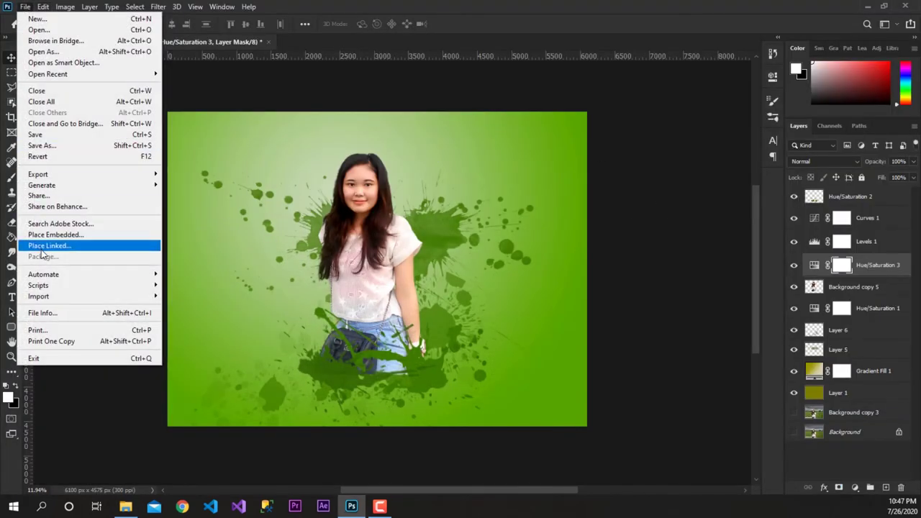
Start a Save As to this computer, browse the formats, then cancel it.
{"action": "left_click", "coordinate": [41, 145]}
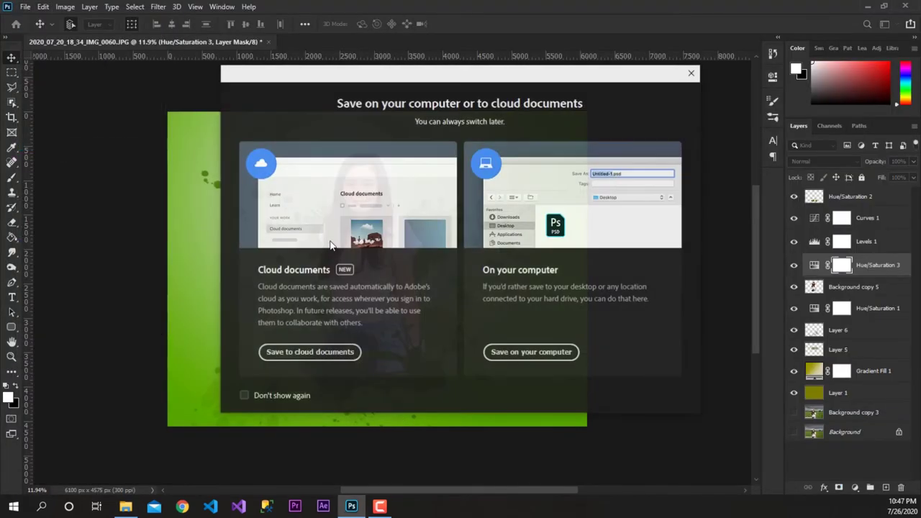
{"action": "left_click", "coordinate": [526, 351]}
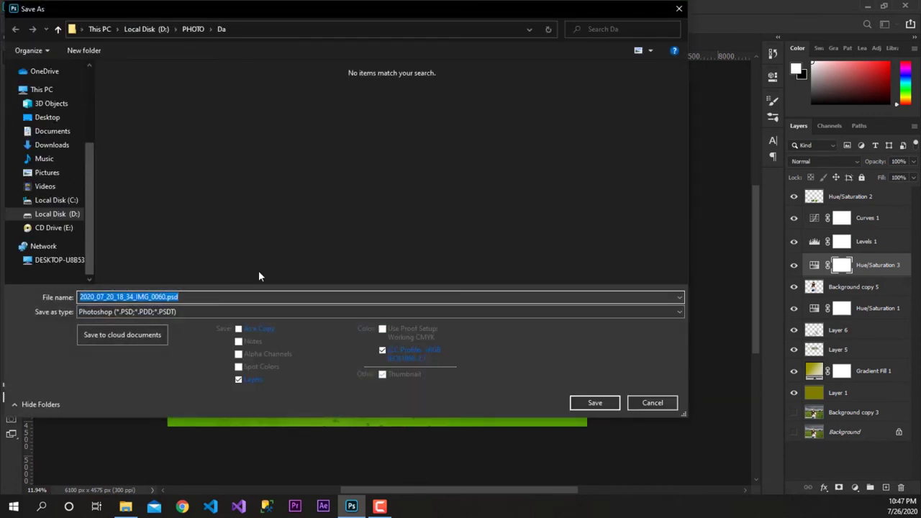
{"action": "type", "text": "poster"}
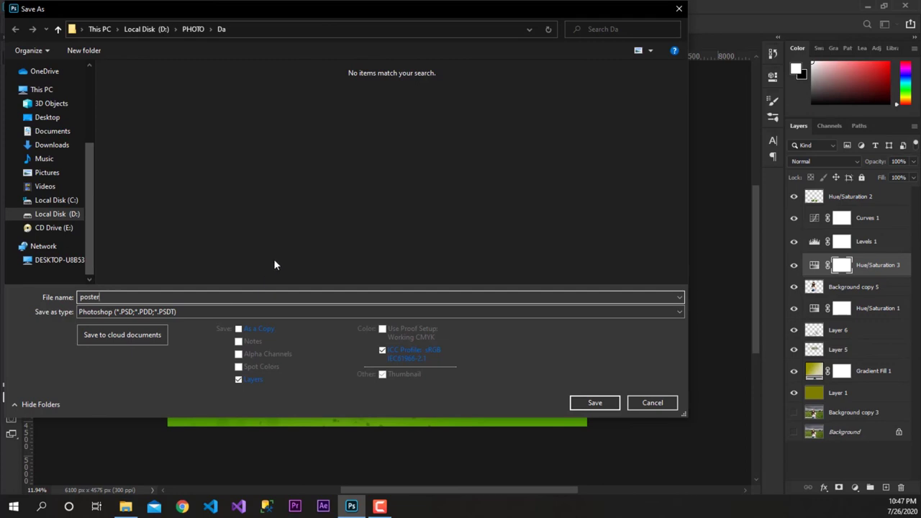
{"action": "left_click", "coordinate": [209, 312]}
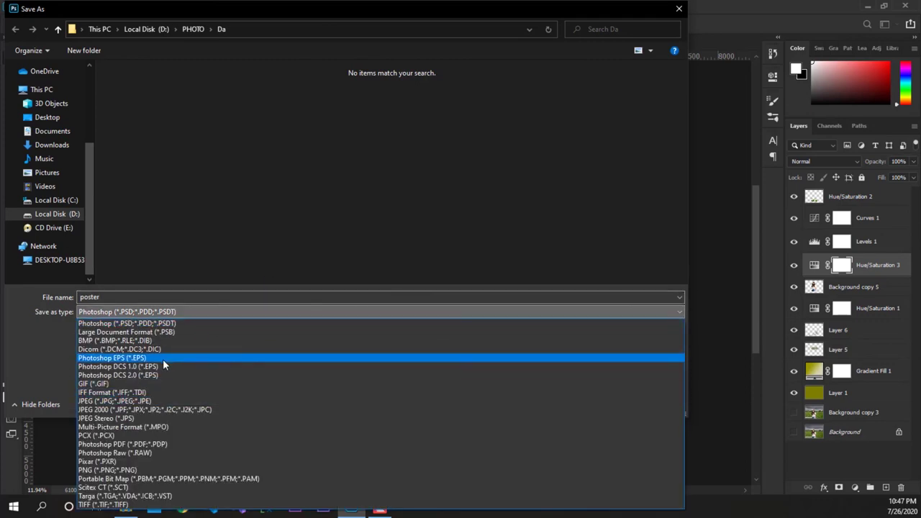
{"action": "left_click", "coordinate": [186, 323]}
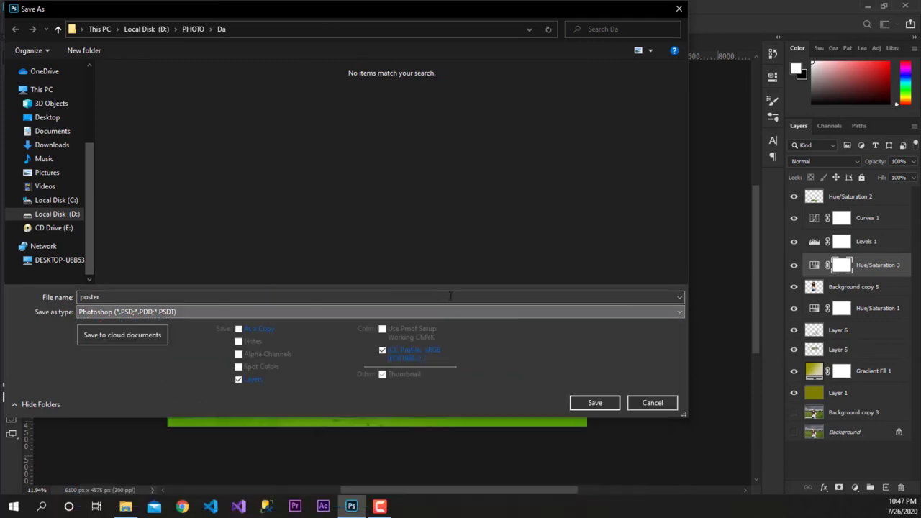
{"action": "left_click", "coordinate": [651, 404]}
Export the image as a 100% quality JPG named jpg12 in the Da folder.
{"action": "left_click", "coordinate": [26, 7]}
{"action": "mouse_move", "coordinate": [38, 174]}
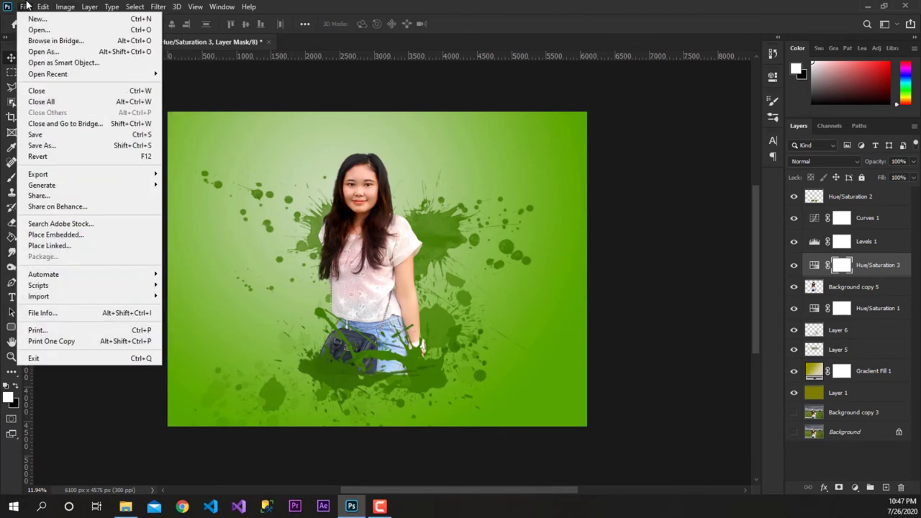
{"action": "left_click", "coordinate": [189, 185]}
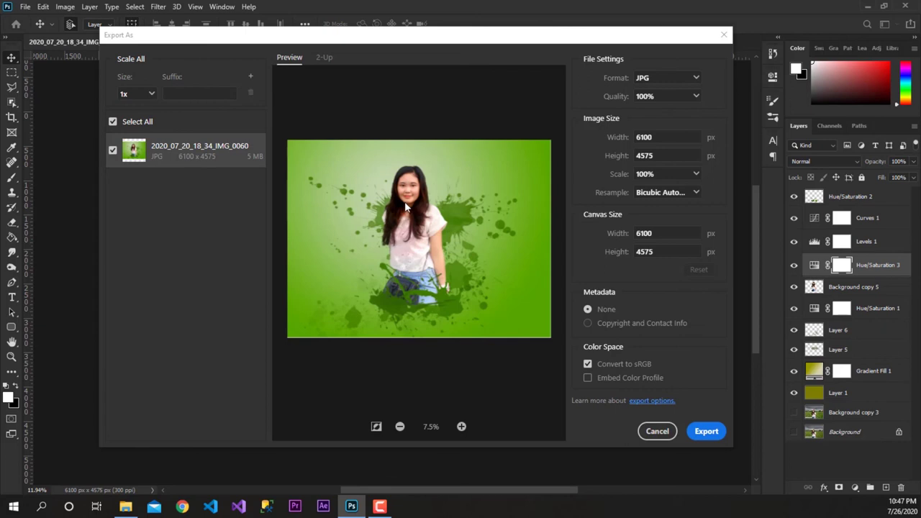
{"action": "left_click", "coordinate": [706, 432]}
{"action": "type", "text": "jpg12"}
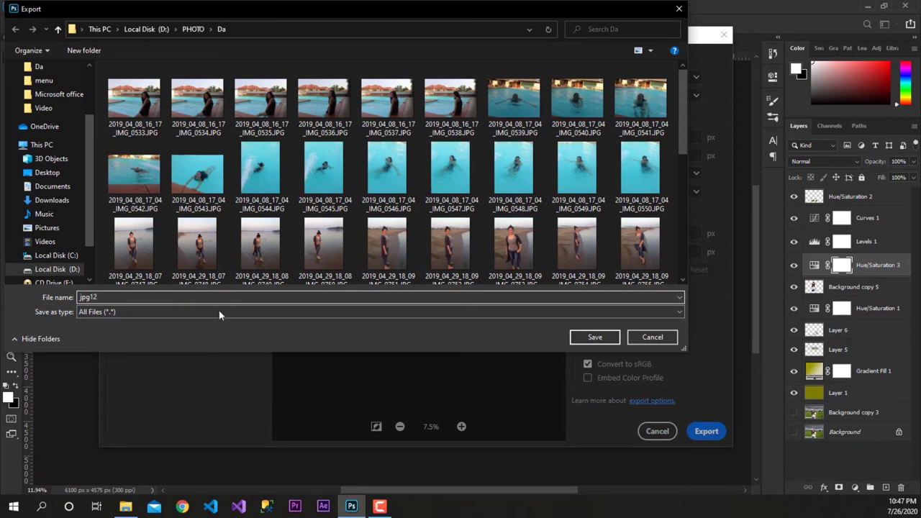
{"action": "left_click", "coordinate": [595, 338]}
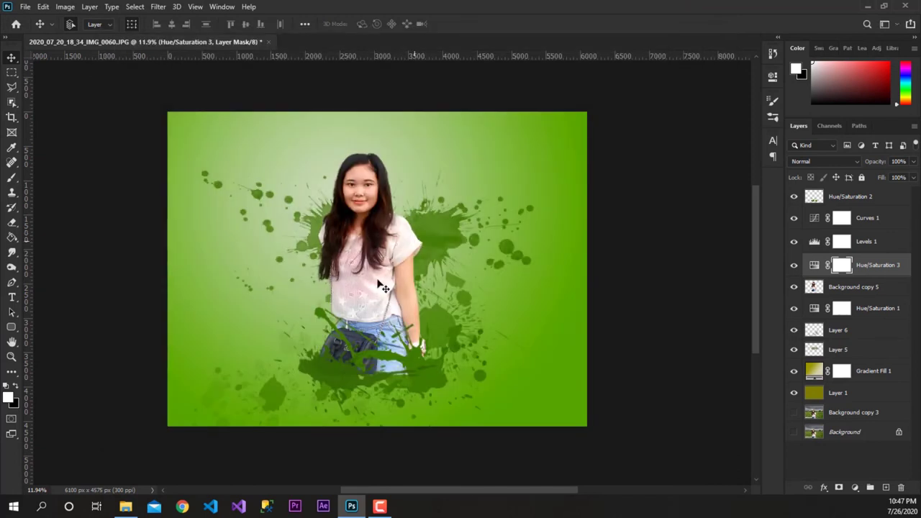
View the exported jpg12.jpg in the photo viewer, then open the original IMG_0060 in Photos.
{"action": "left_click", "coordinate": [869, 10]}
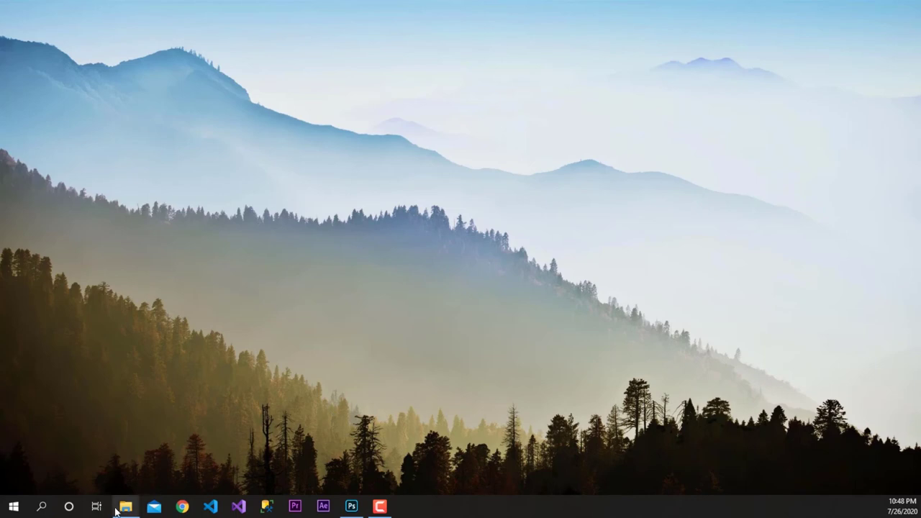
{"action": "left_click", "coordinate": [126, 507]}
{"action": "scroll", "coordinate": [524, 214], "scroll_direction": "down", "scroll_amount": 3}
{"action": "left_click", "coordinate": [493, 397]}
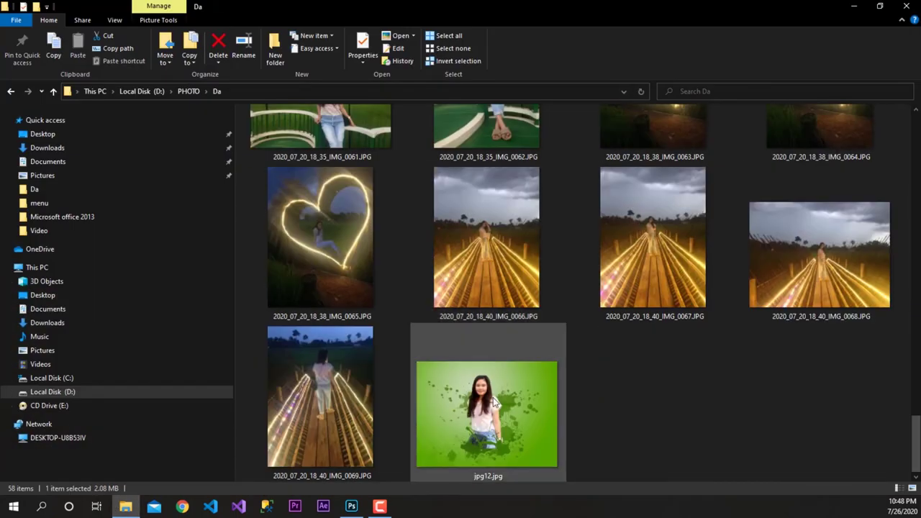
{"action": "double_click", "coordinate": [494, 395]}
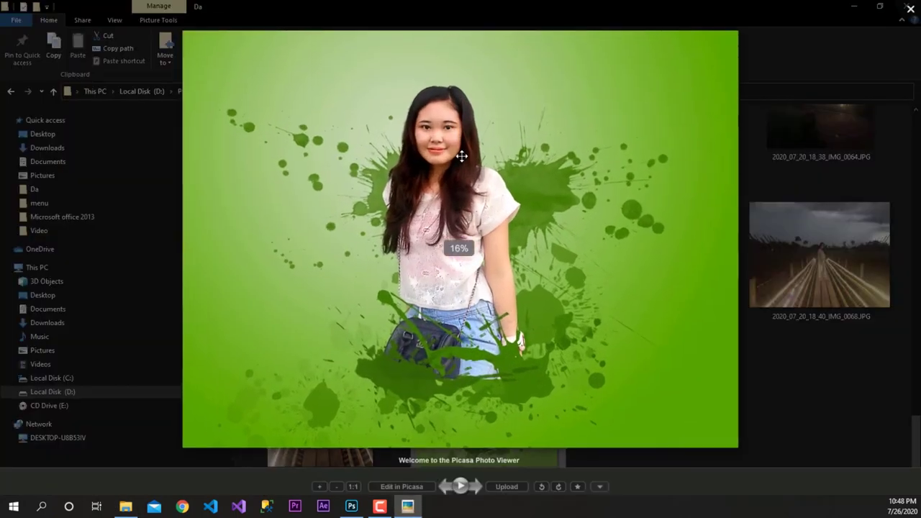
{"action": "scroll", "coordinate": [453, 144], "scroll_direction": "up", "scroll_amount": 3}
{"action": "scroll", "coordinate": [444, 131], "scroll_direction": "down", "scroll_amount": 2}
{"action": "scroll", "coordinate": [438, 201], "scroll_direction": "down", "scroll_amount": 2}
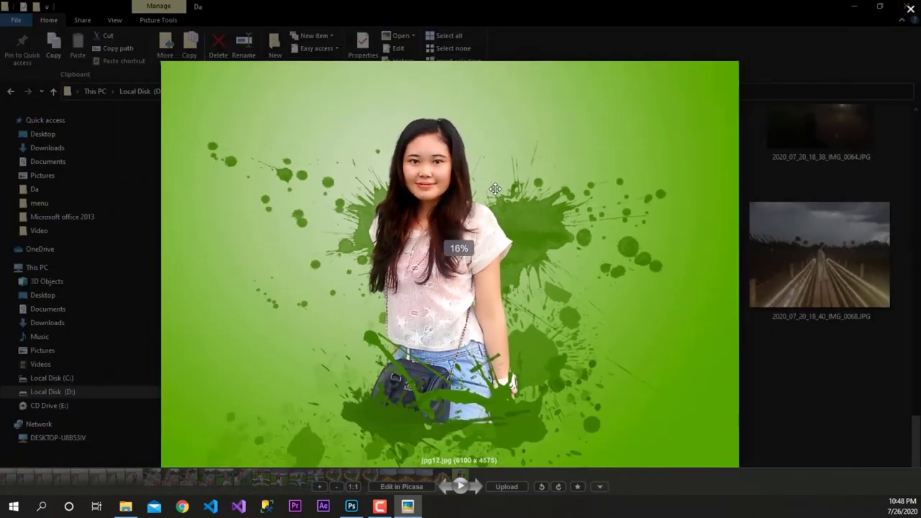
{"action": "scroll", "coordinate": [422, 175], "scroll_direction": "down", "scroll_amount": 1}
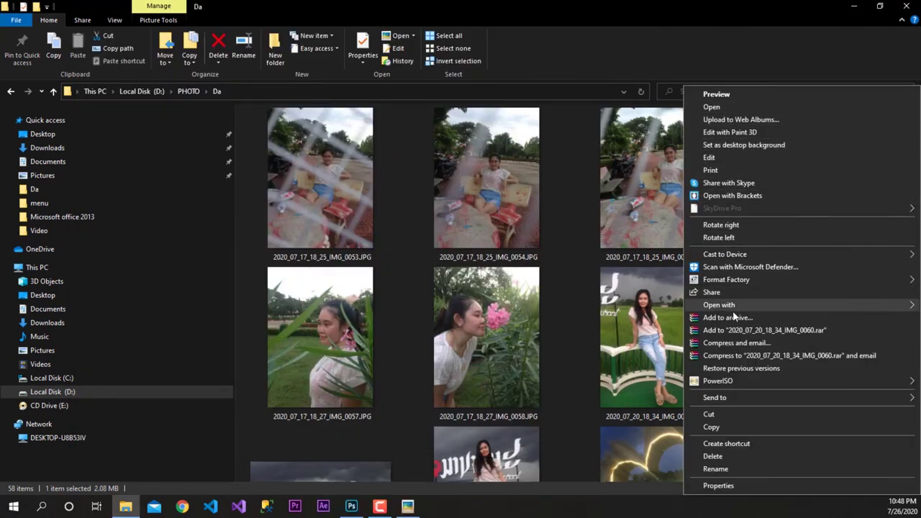
{"action": "mouse_move", "coordinate": [719, 305]}
{"action": "left_click", "coordinate": [573, 345]}
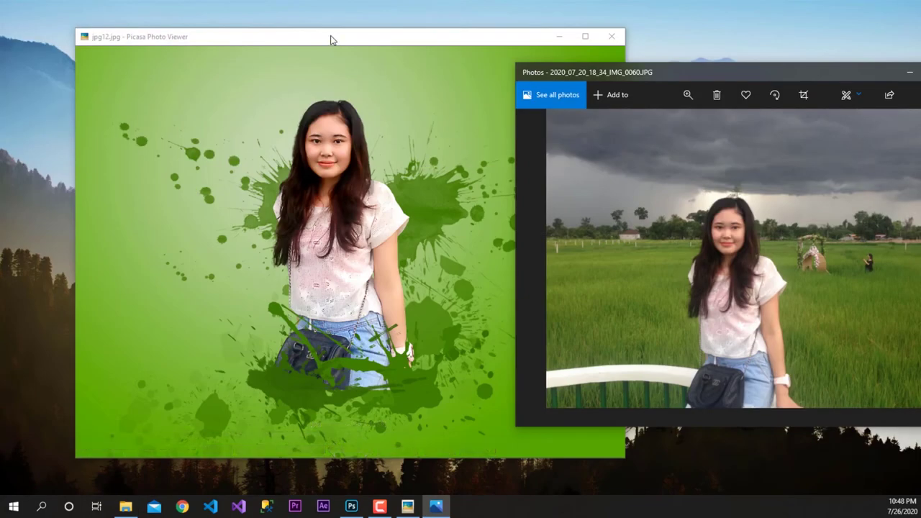
Snap Photos and Picasa side by side and zoom in on the woman in the original.
{"action": "left_click_drag", "start_coordinate": [331, 40], "coordinate": [225, 57]}
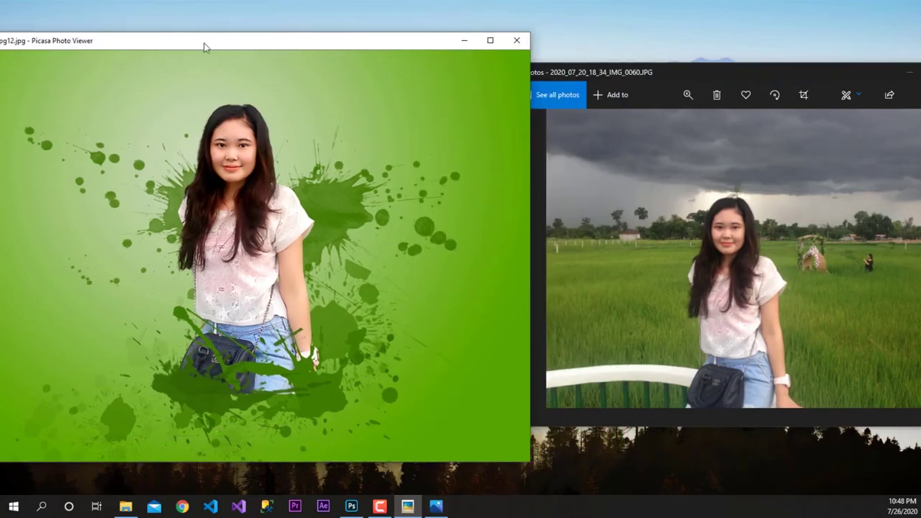
{"action": "left_click_drag", "start_coordinate": [631, 72], "coordinate": [920, 125]}
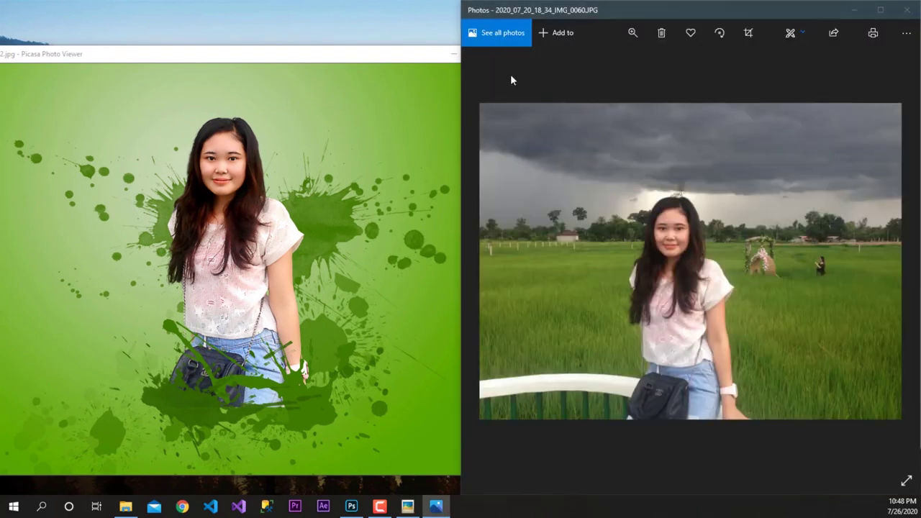
{"action": "left_click", "coordinate": [94, 112]}
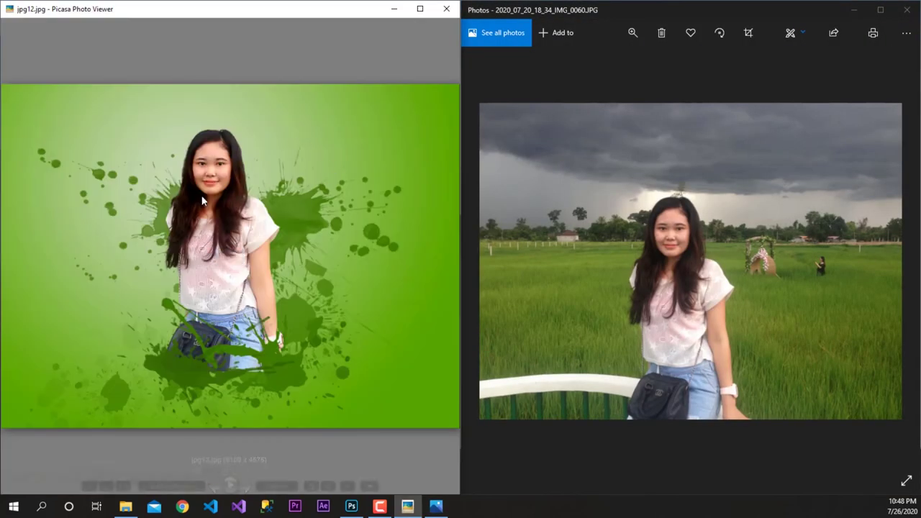
{"action": "scroll", "coordinate": [224, 215], "scroll_direction": "up", "scroll_amount": 3}
{"action": "left_click", "coordinate": [709, 244]}
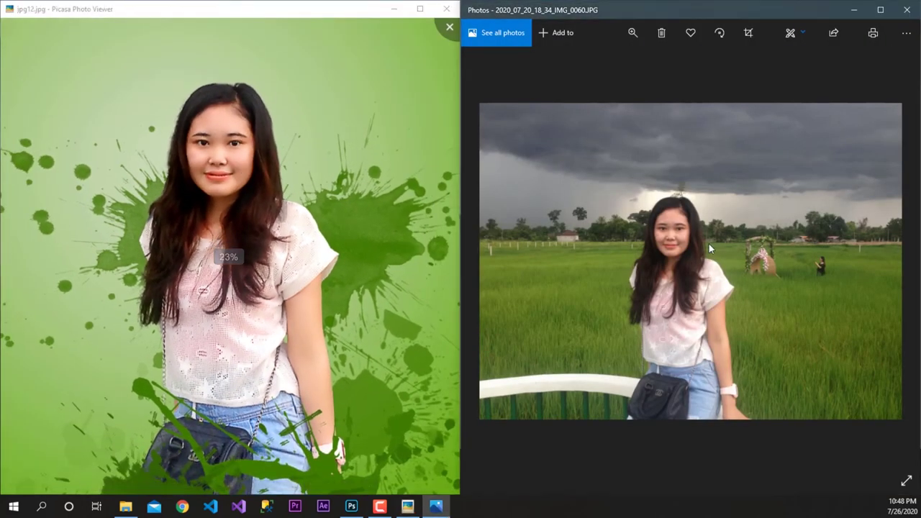
{"action": "scroll", "coordinate": [708, 244], "scroll_direction": "down", "scroll_amount": 1}
{"action": "scroll", "coordinate": [676, 159], "scroll_direction": "up", "scroll_amount": 1}
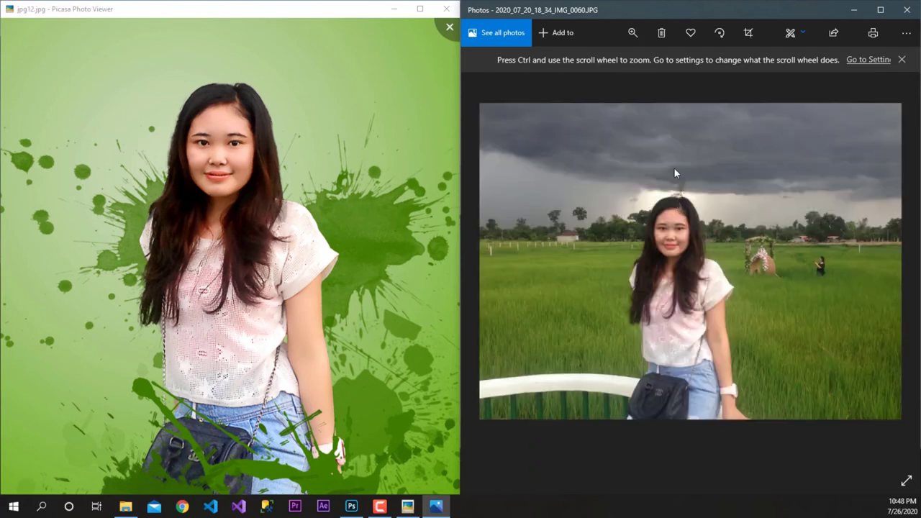
{"action": "left_click", "coordinate": [631, 34]}
{"action": "left_click_drag", "start_coordinate": [581, 92], "coordinate": [591, 90]}
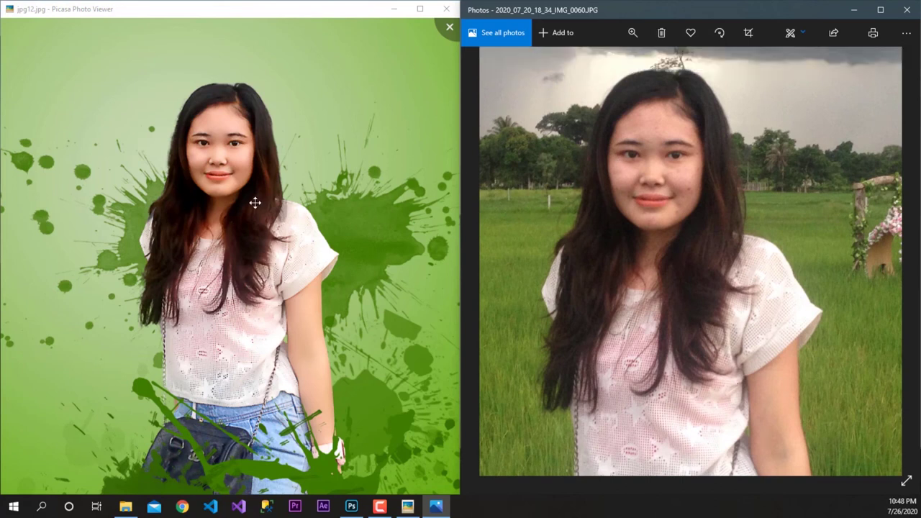
Close Photos and Picasa Photo Viewer and return to the Photoshop composite.
{"action": "scroll", "coordinate": [263, 176], "scroll_direction": "down", "scroll_amount": 2}
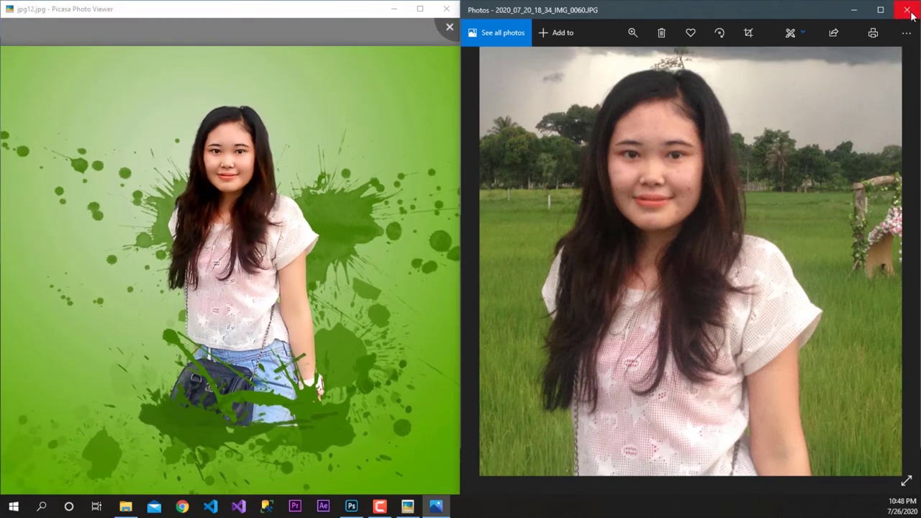
{"action": "left_click", "coordinate": [908, 10]}
{"action": "left_click", "coordinate": [449, 11]}
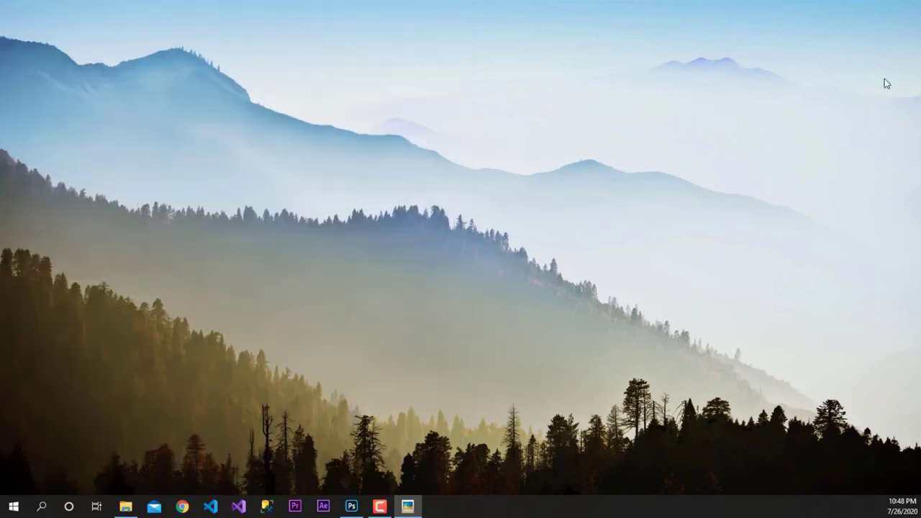
{"action": "scroll", "coordinate": [285, 277], "scroll_direction": "down", "scroll_amount": 3}
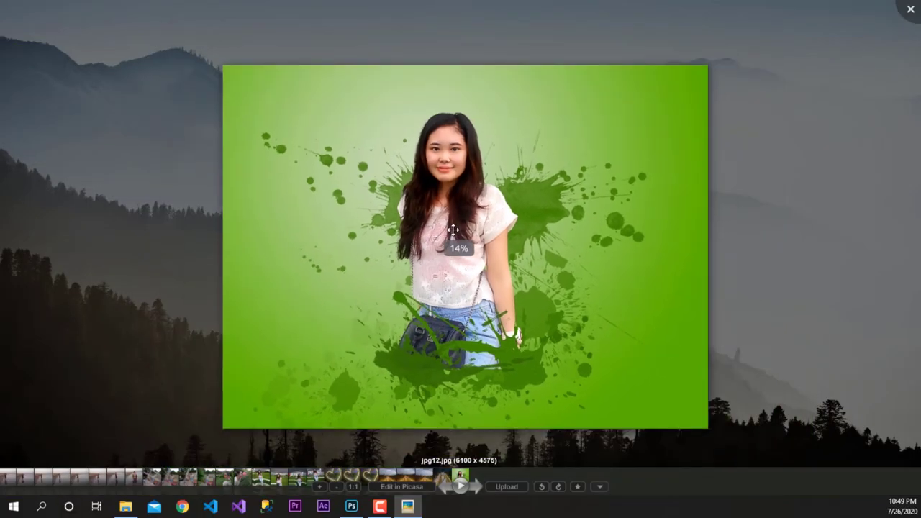
{"action": "key", "text": "Escape"}
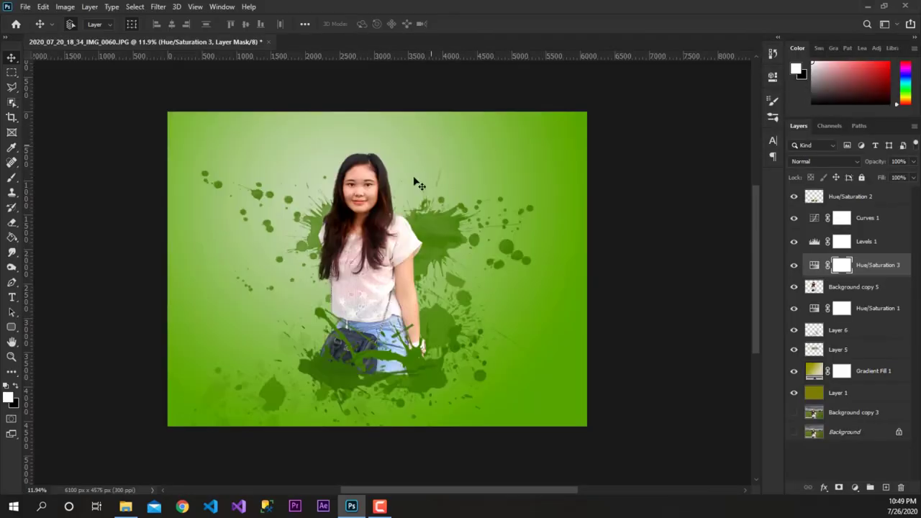
{"action": "scroll", "coordinate": [379, 299], "scroll_direction": "down", "scroll_amount": 1}
{"action": "scroll", "coordinate": [374, 287], "scroll_direction": "down", "scroll_amount": 1}
{"action": "scroll", "coordinate": [371, 272], "scroll_direction": "down", "scroll_amount": 1}
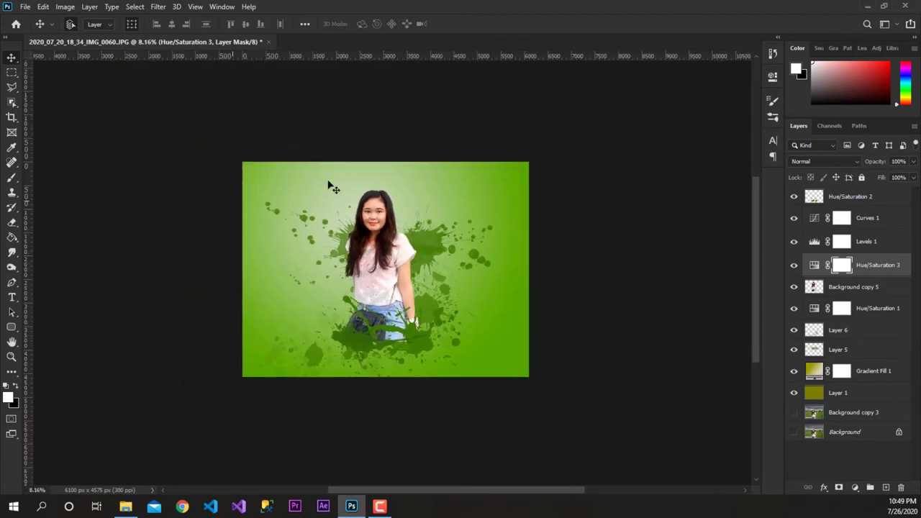